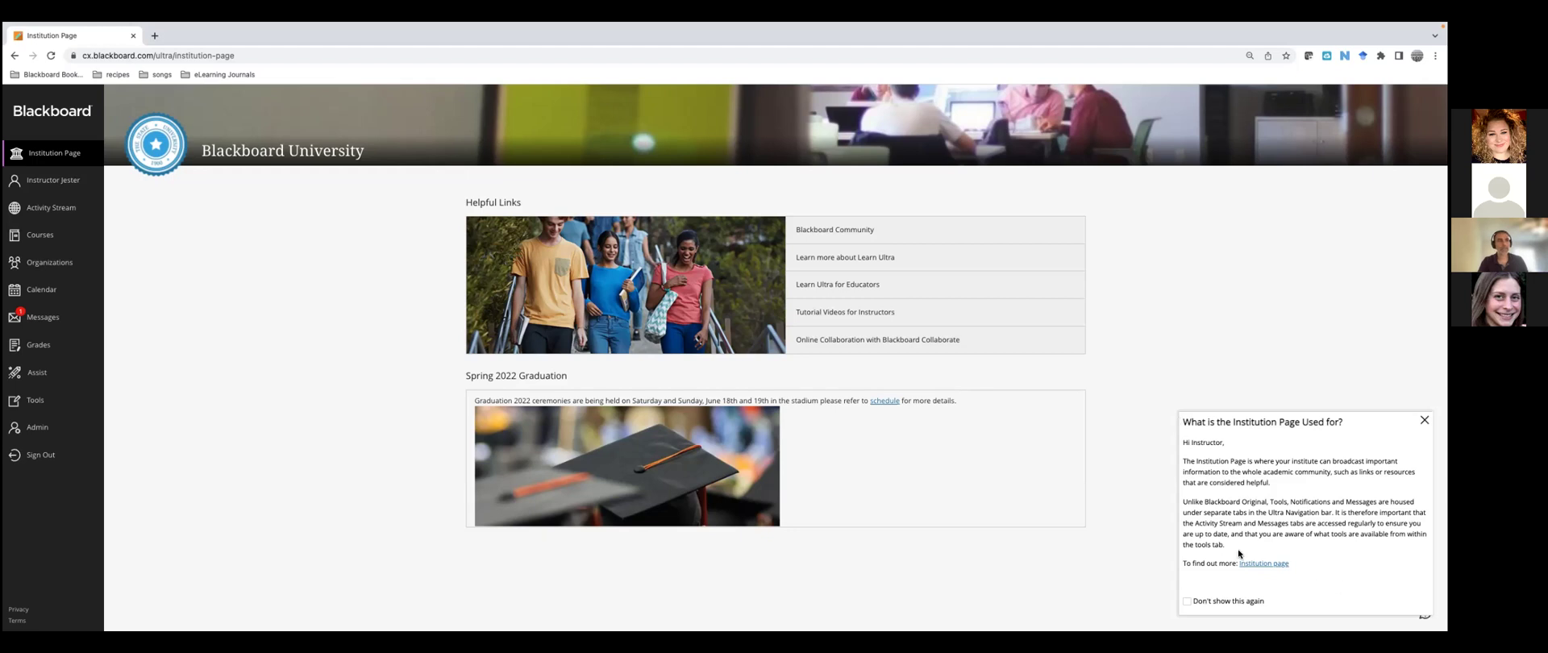
Read the Institution page support article linked from the tip and open its full Blackboard Help page
click(1266, 564)
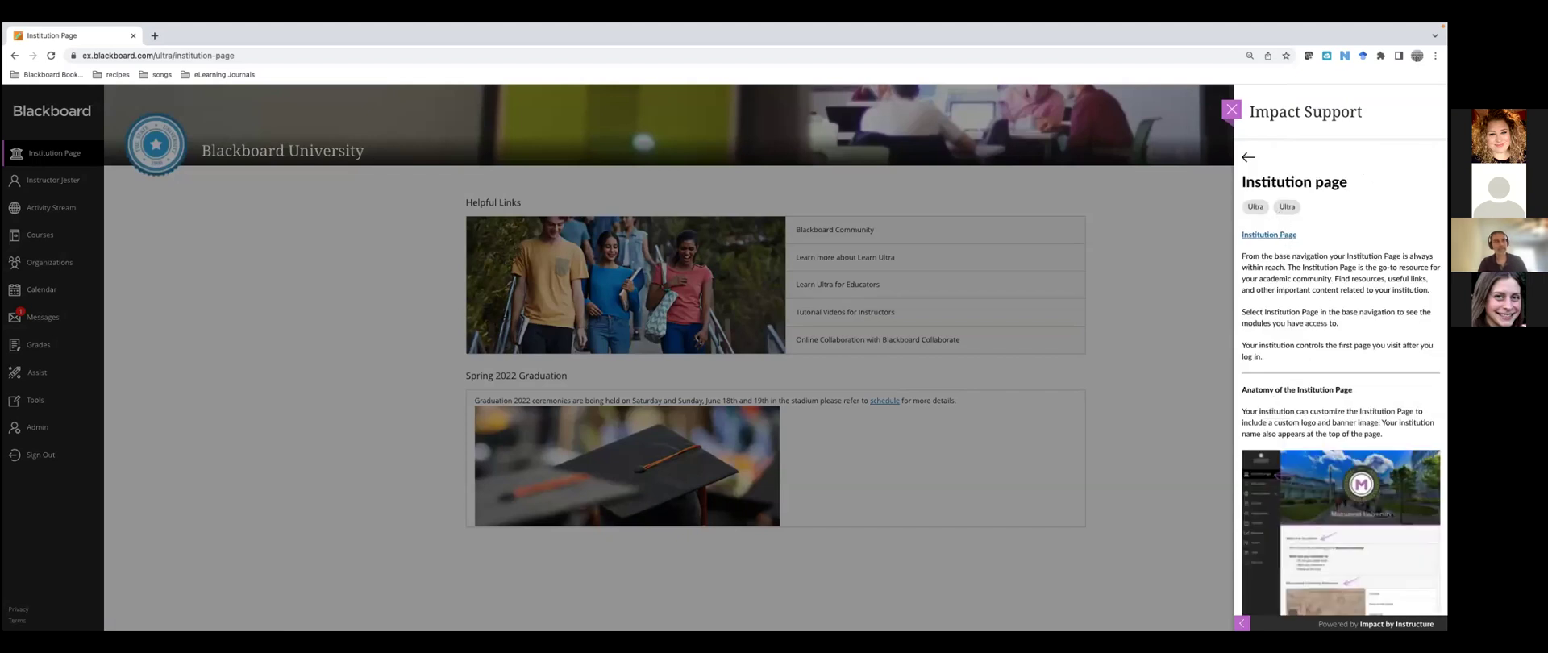
scroll(1317, 361, down, 3)
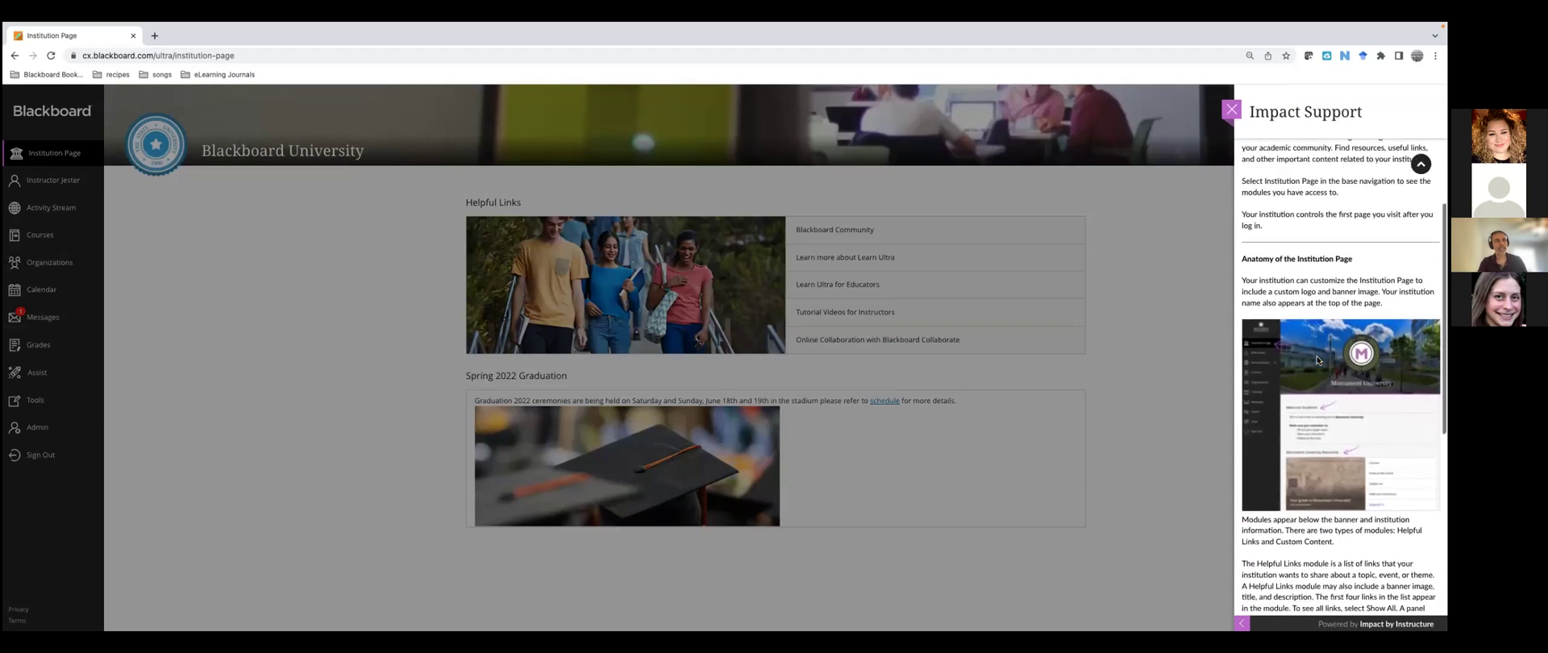
scroll(1317, 360, down, 4)
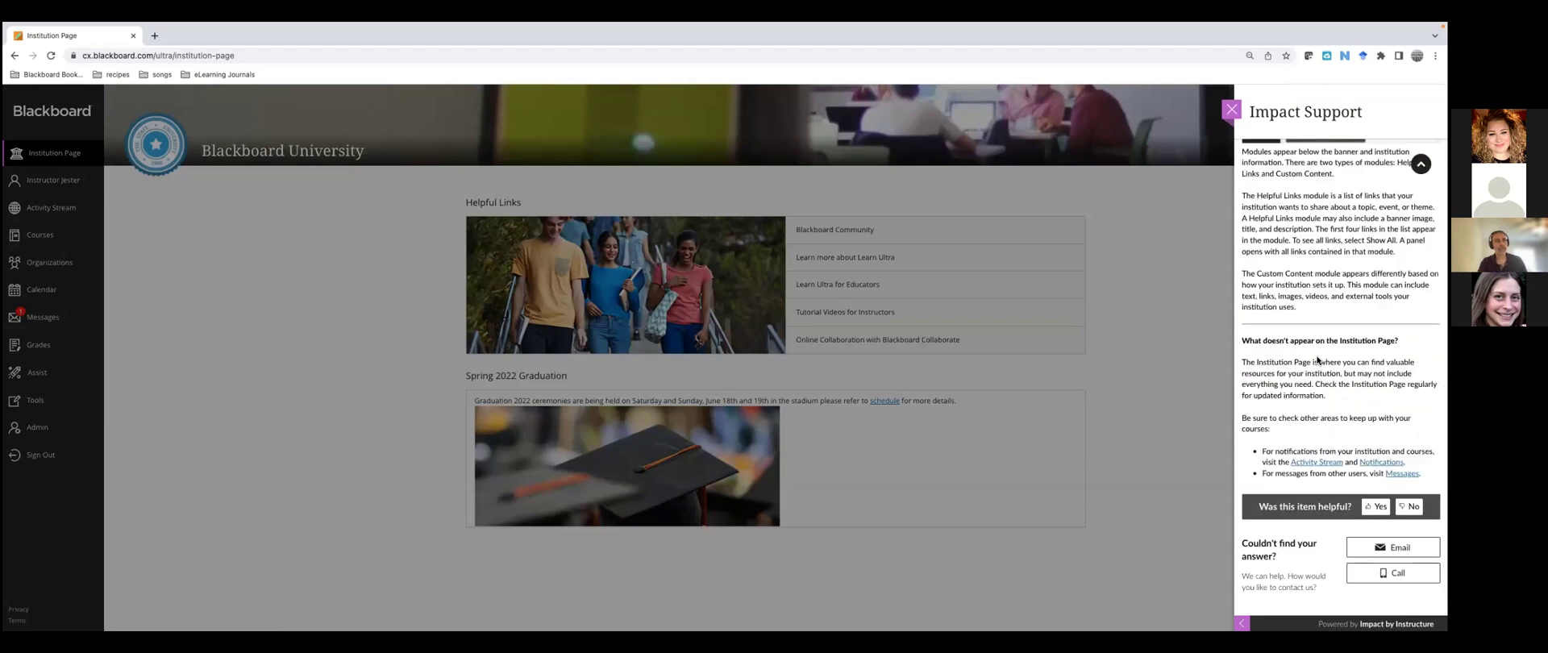
scroll(1314, 403, up, 7)
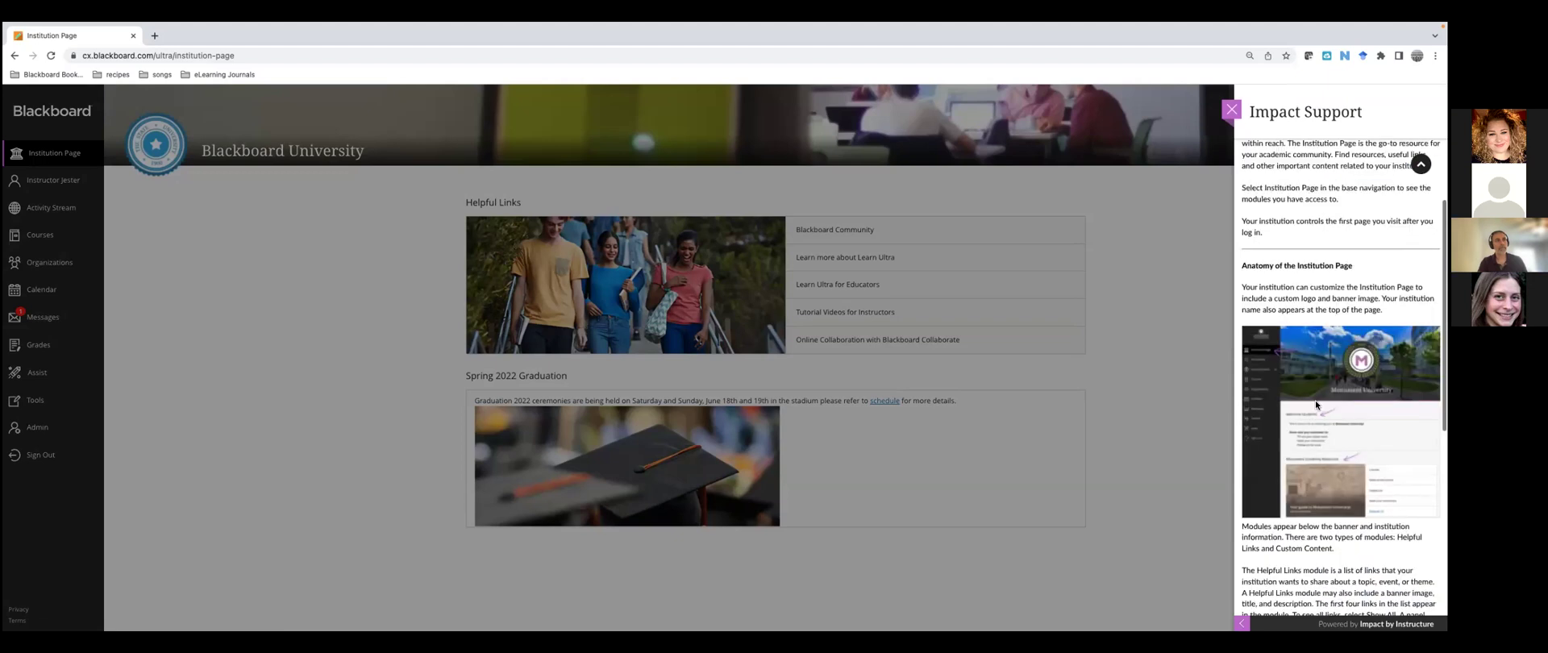
click(1273, 237)
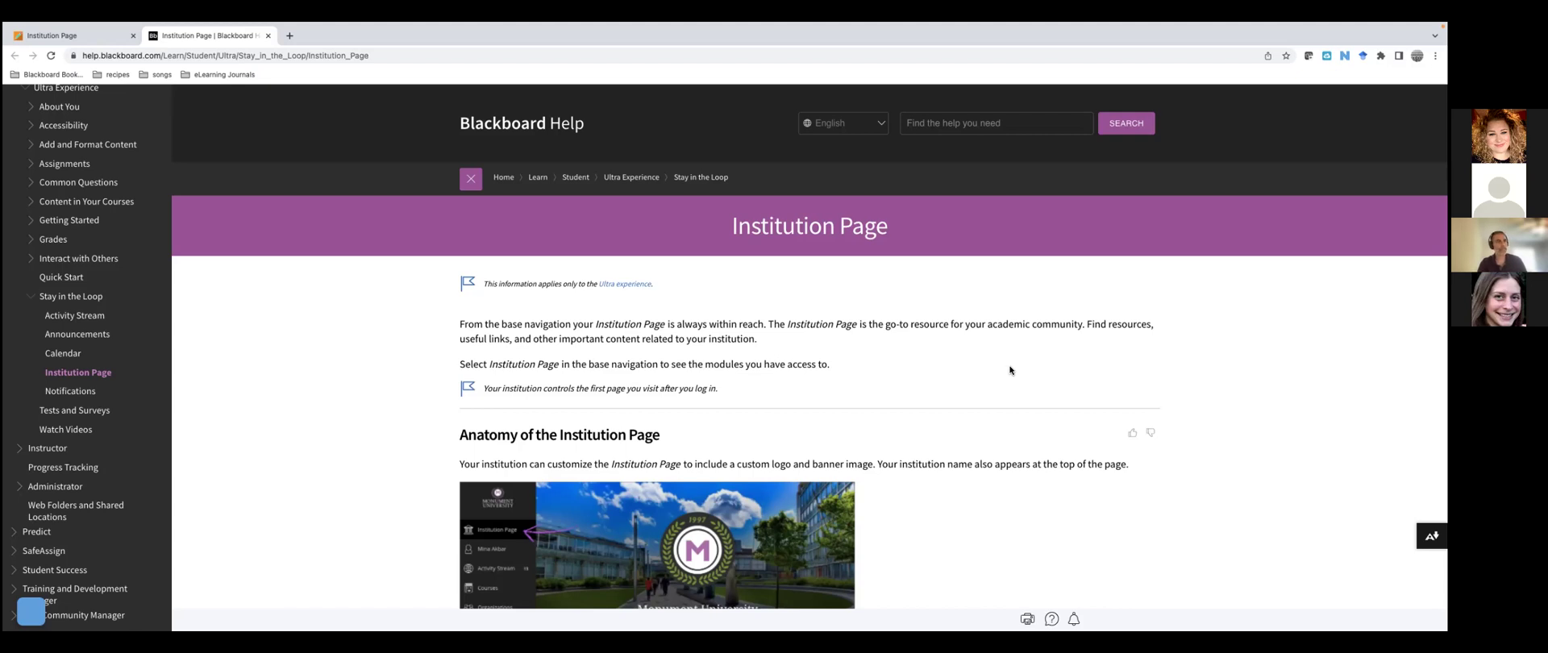
Return to the Blackboard University institution page and close both the Impact Support article and the introductory tip
click(102, 42)
click(1231, 109)
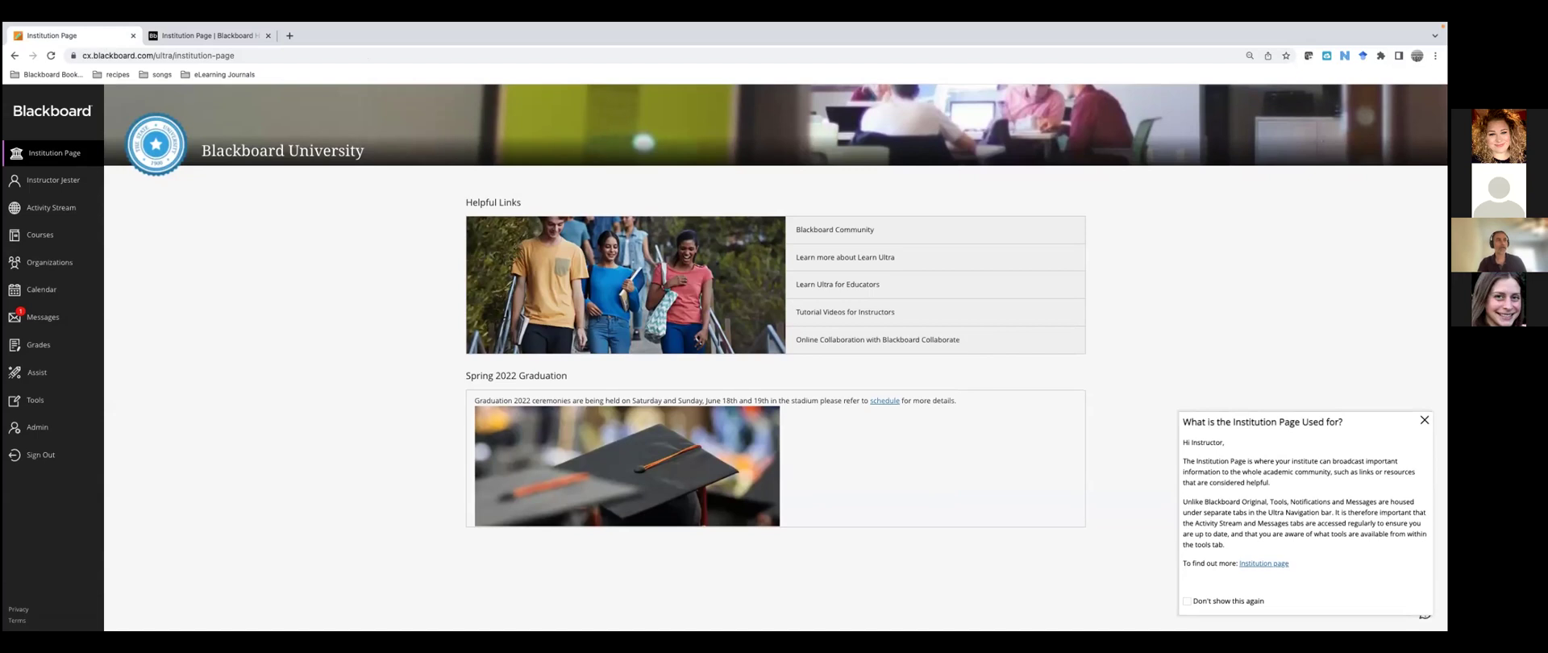
click(1425, 420)
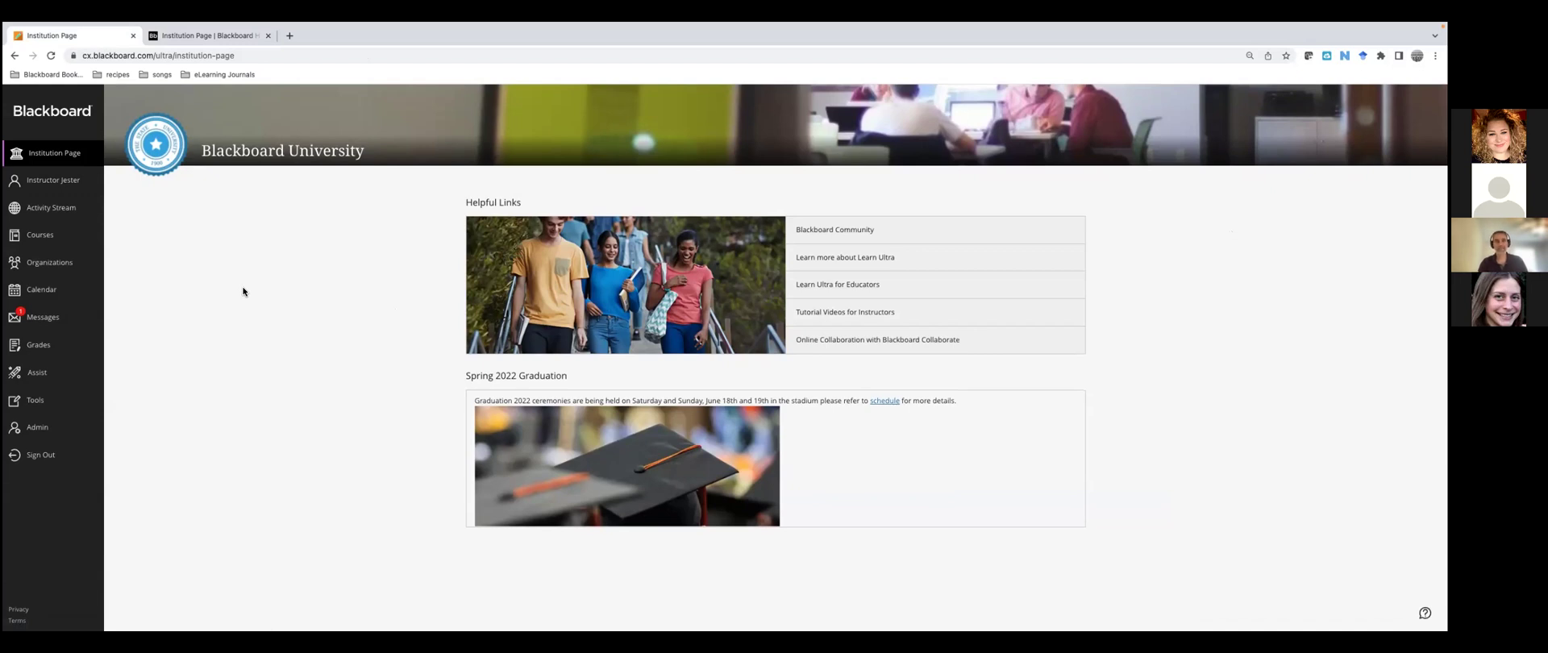
View the Activity Stream, dismissing its introductory tip, and go back to the Institution Page
click(54, 208)
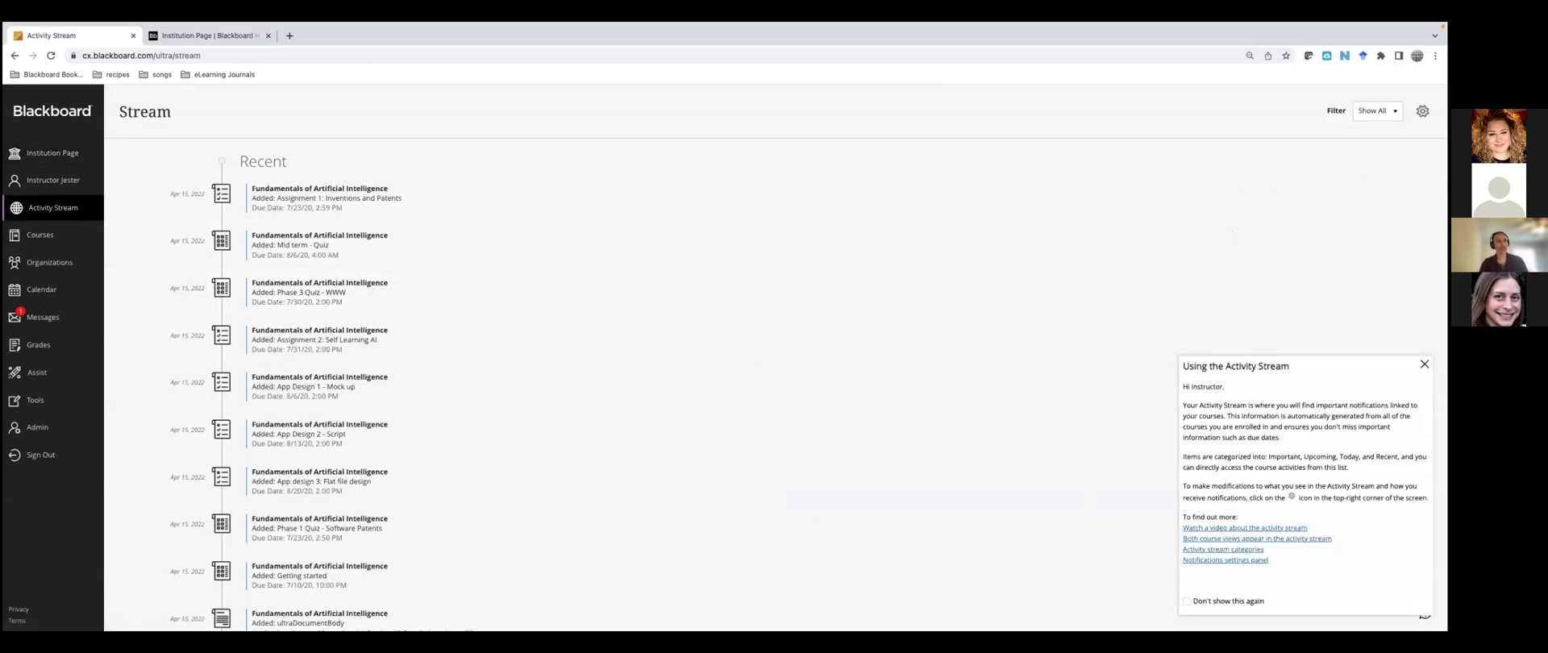
click(1424, 363)
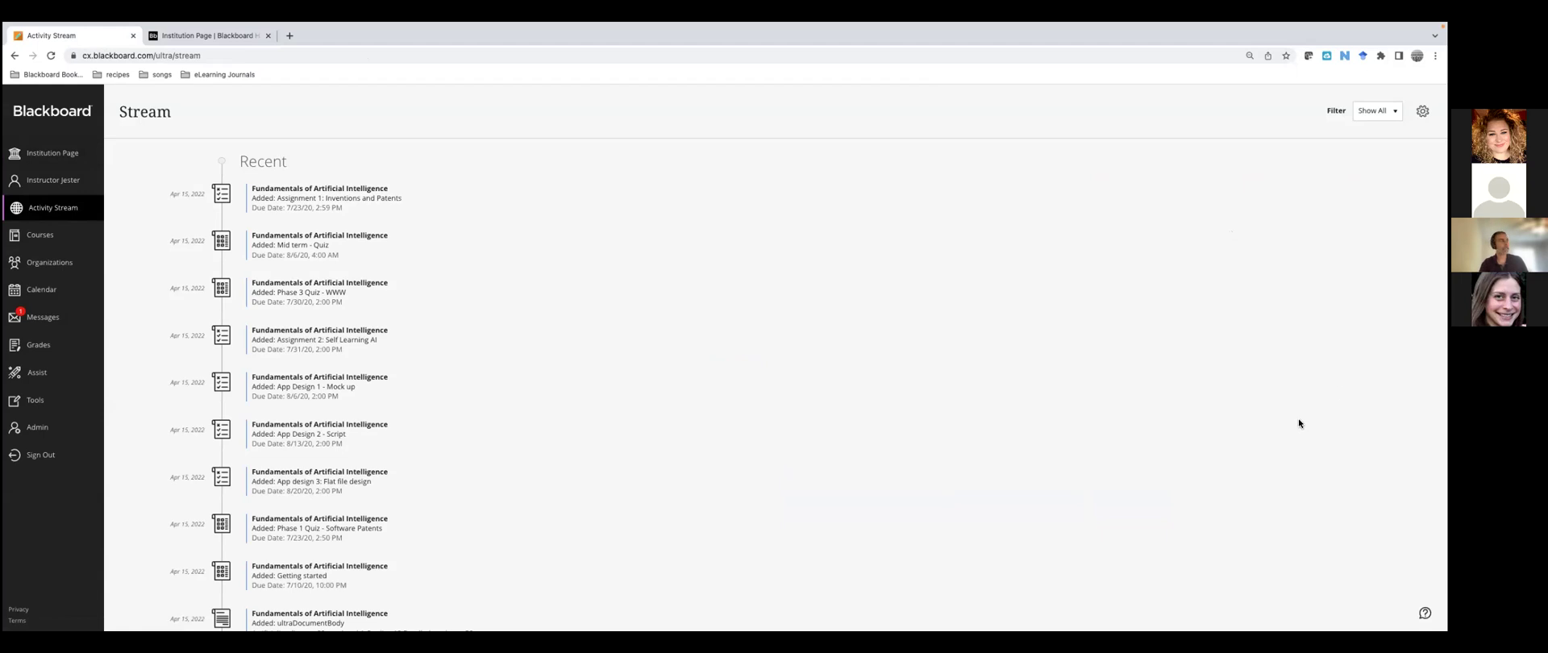
click(38, 154)
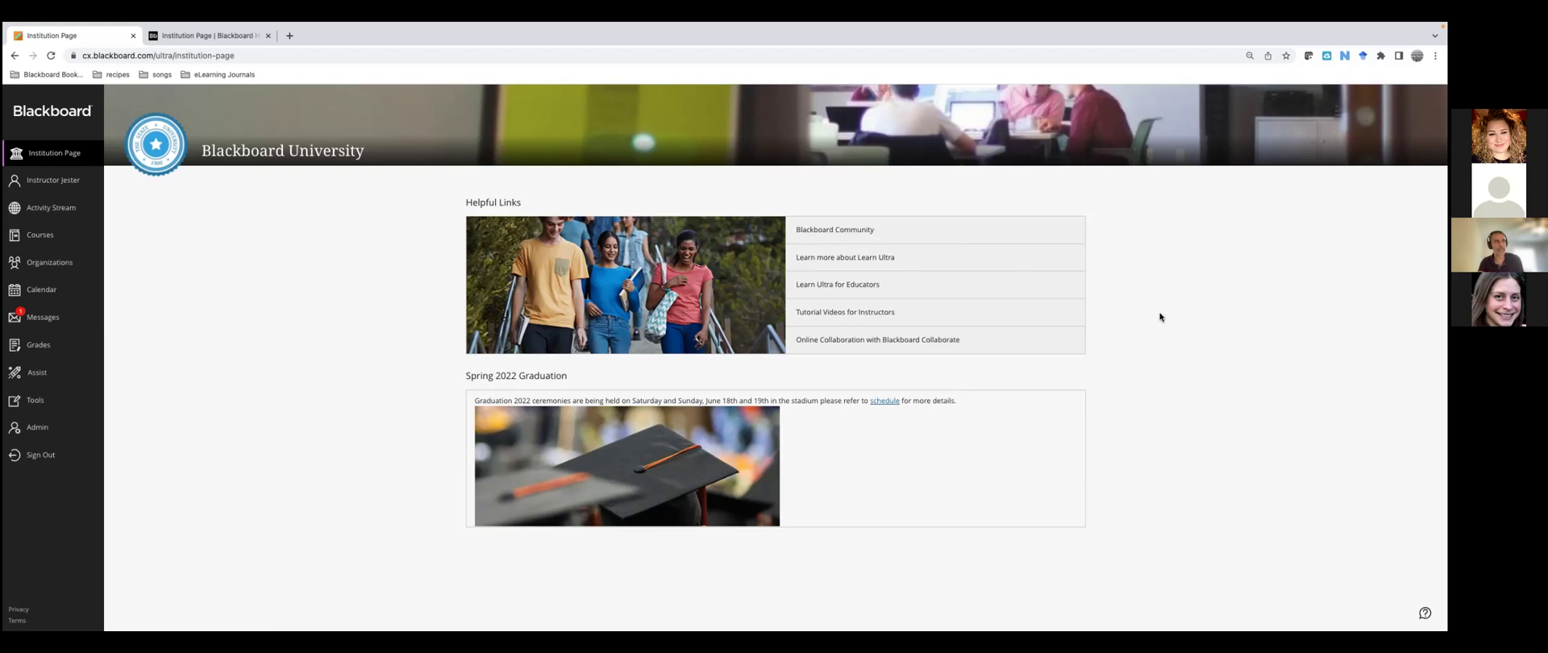
Open the course list and compare its grid view with the list view, ending in list view
click(50, 239)
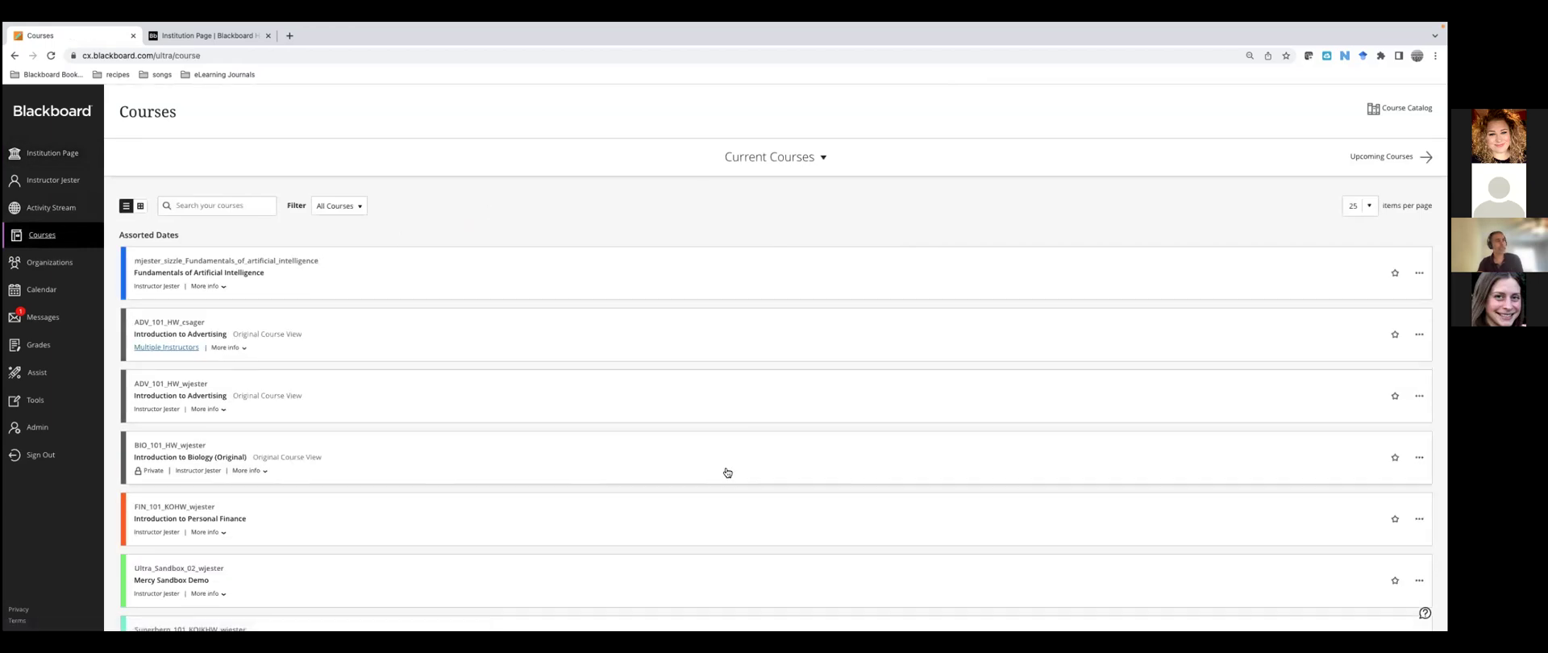
click(141, 208)
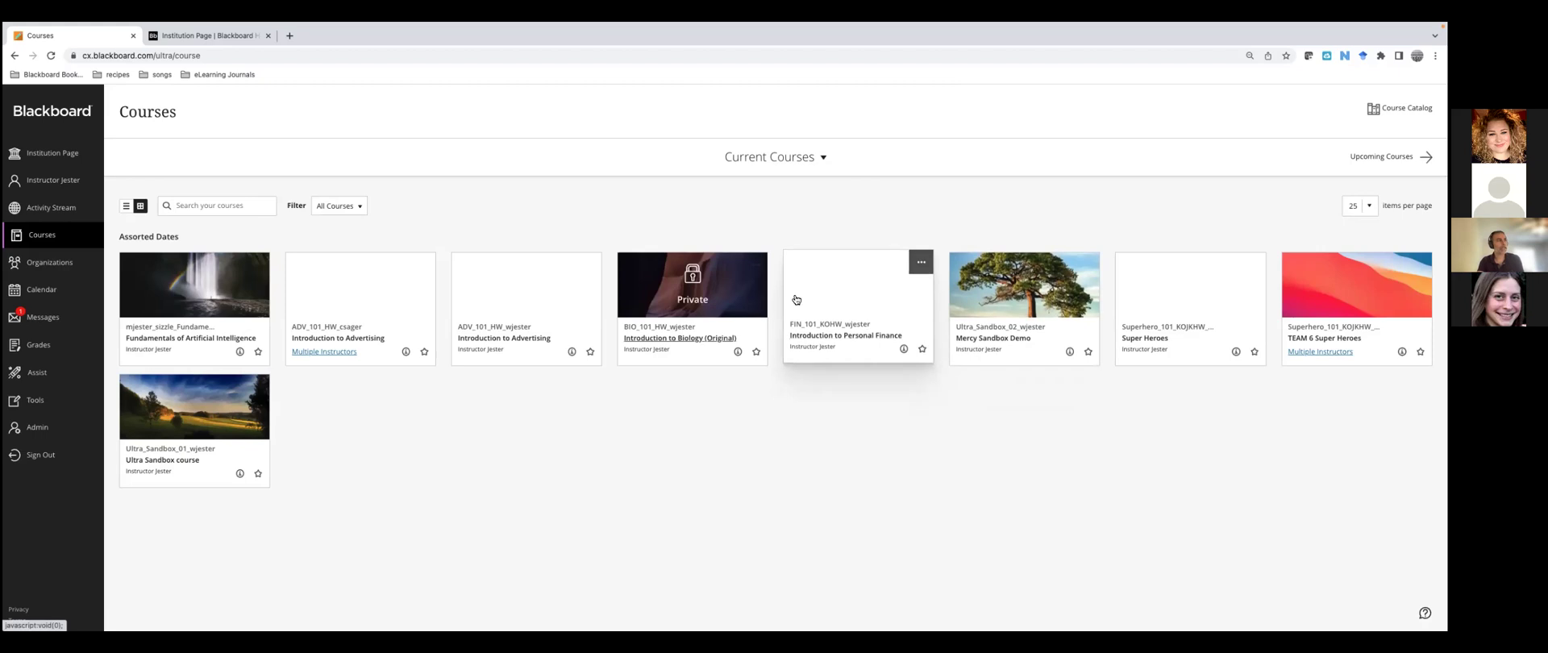
click(126, 206)
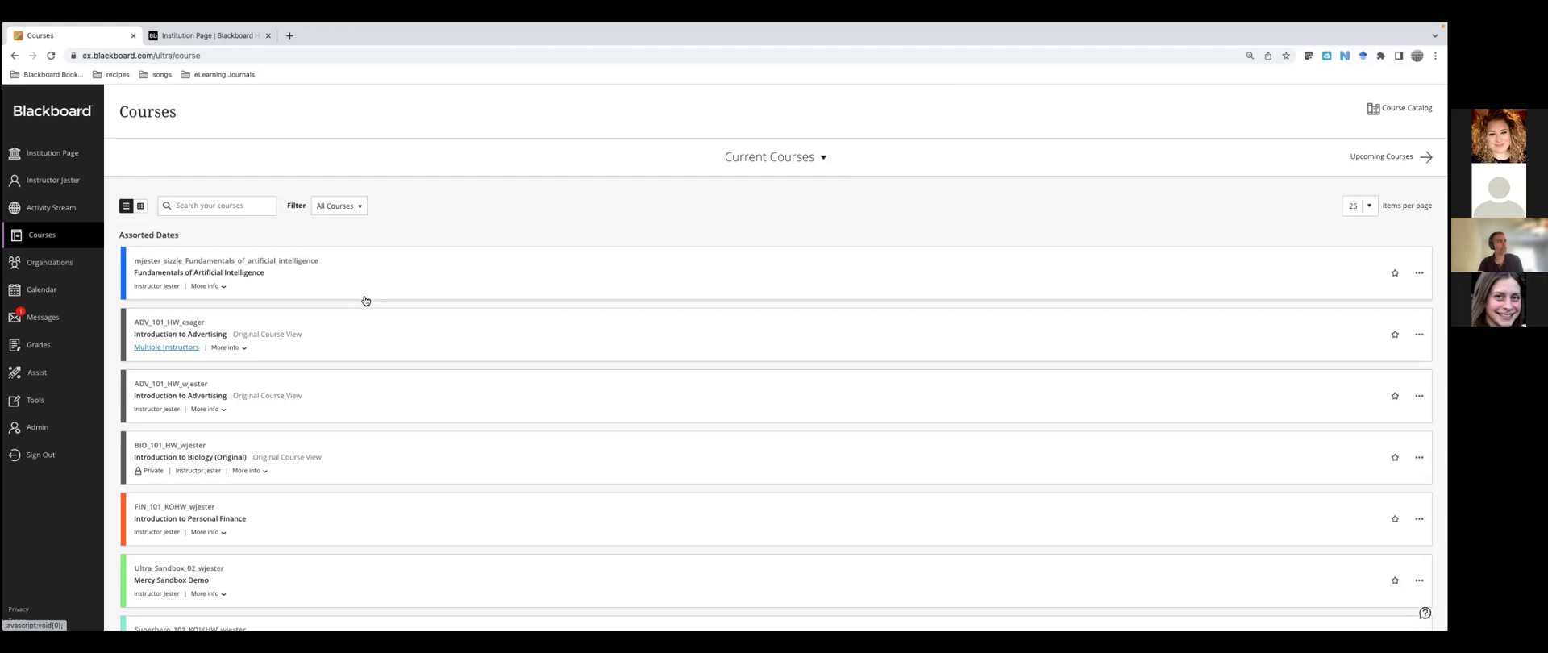
scroll(364, 298, down, 2)
scroll(365, 298, up, 2)
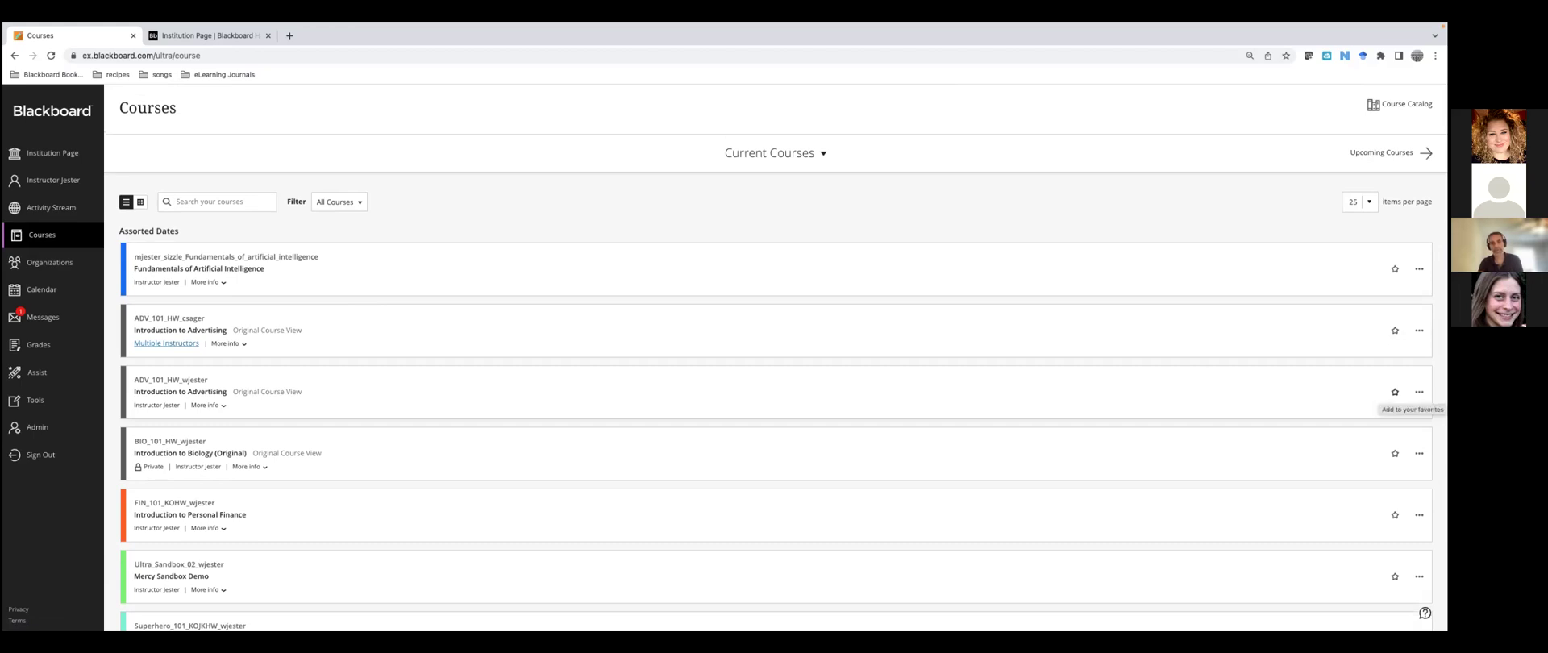
Add the single-instructor Introduction to Advertising course to the favorites, look inside it, and remove it from the favorites
click(1394, 392)
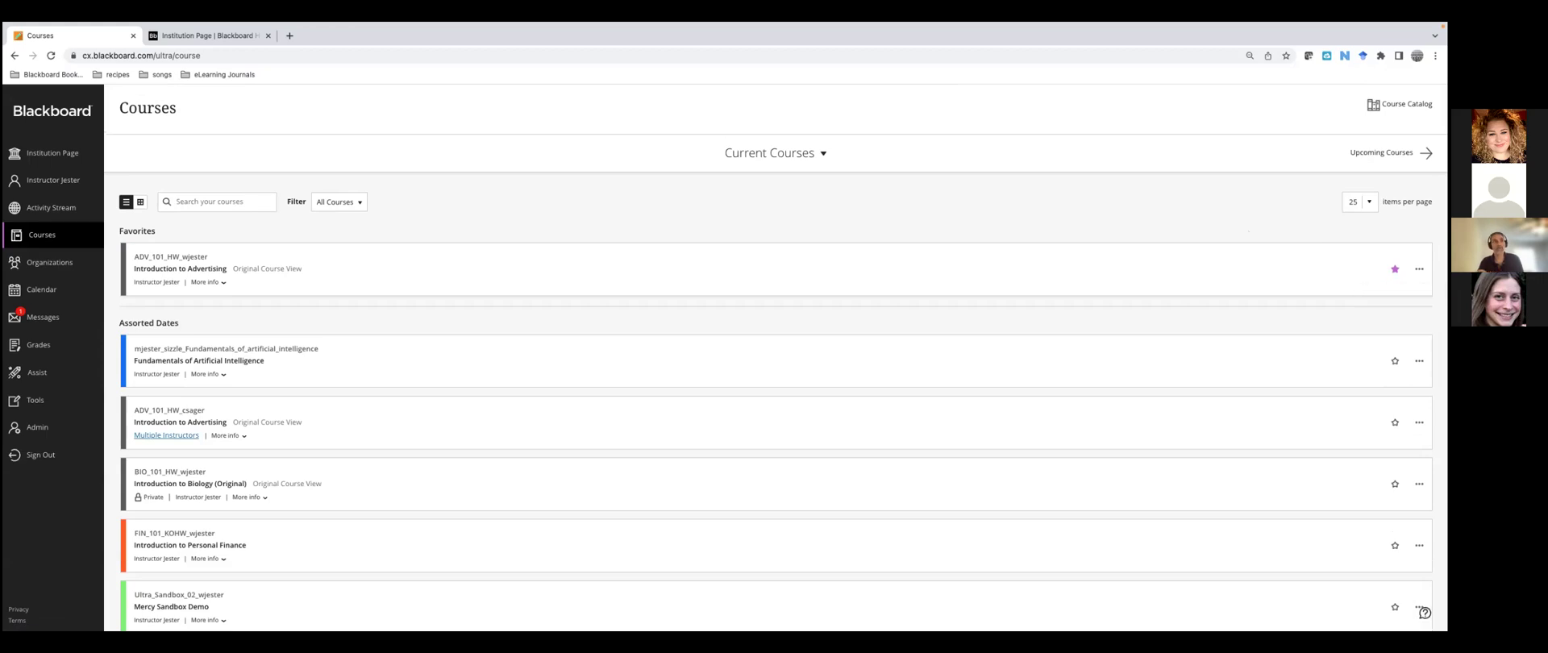
click(200, 362)
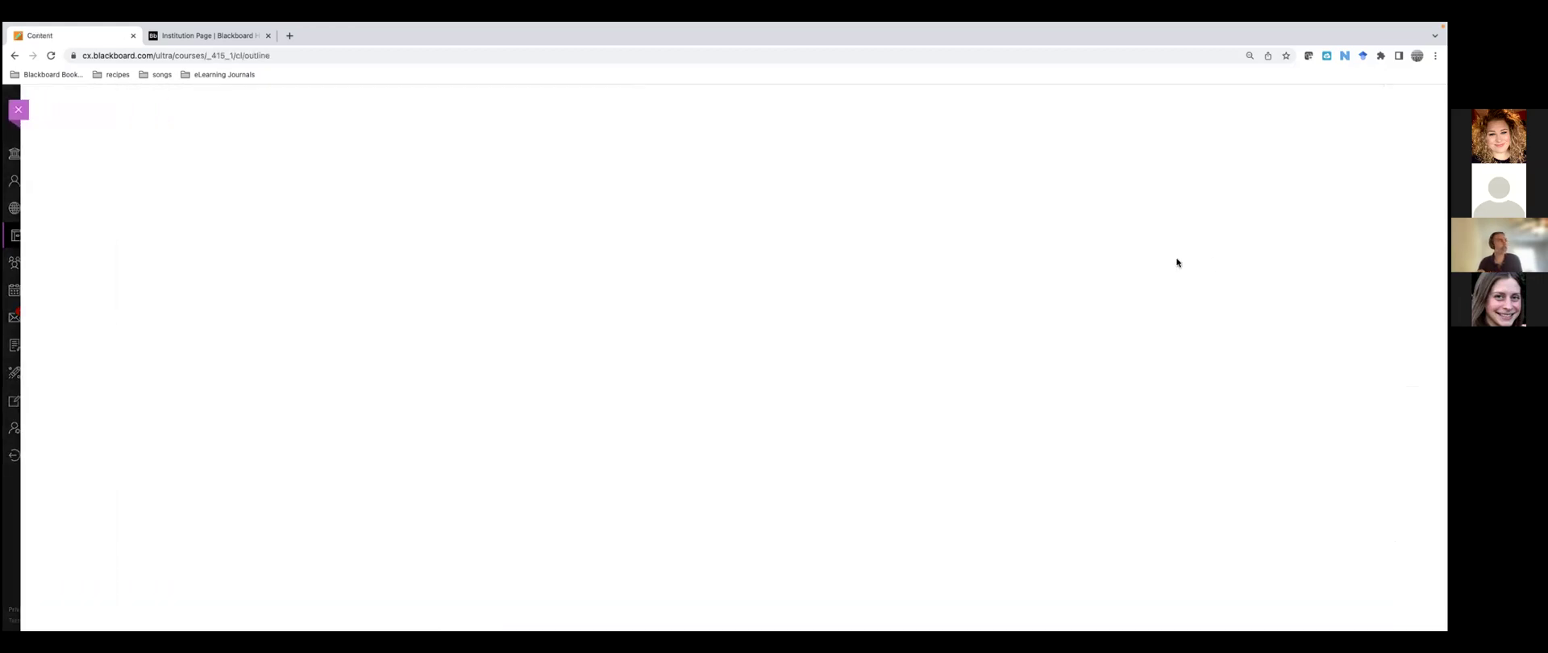
click(18, 109)
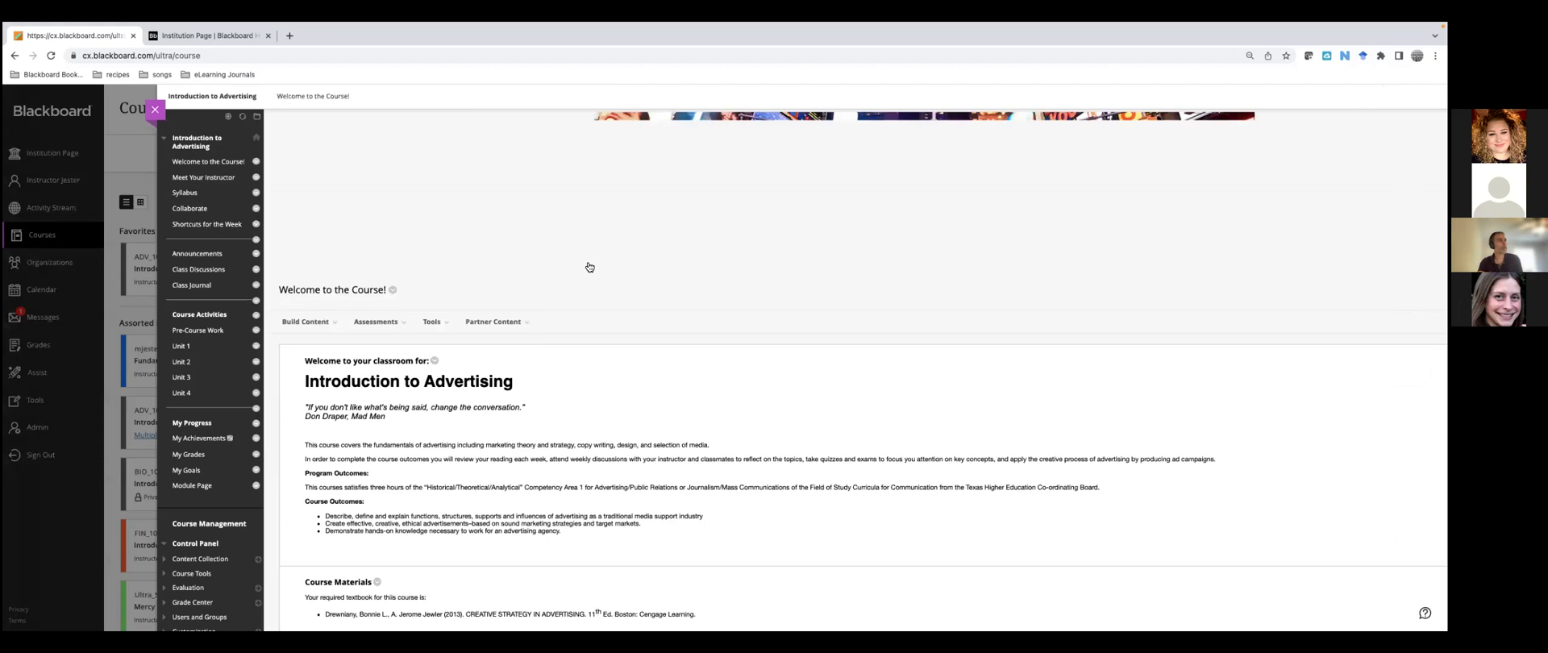
click(1394, 269)
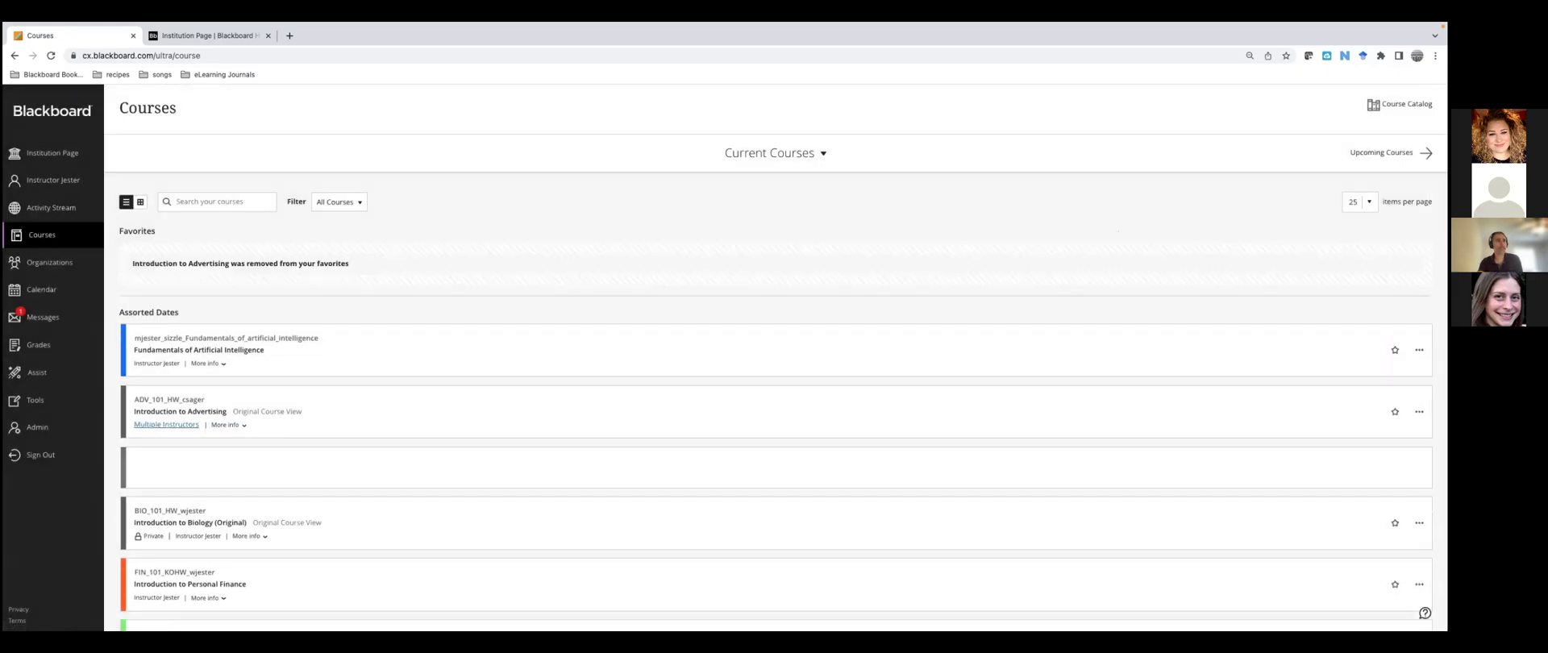
scroll(1156, 333, down, 2)
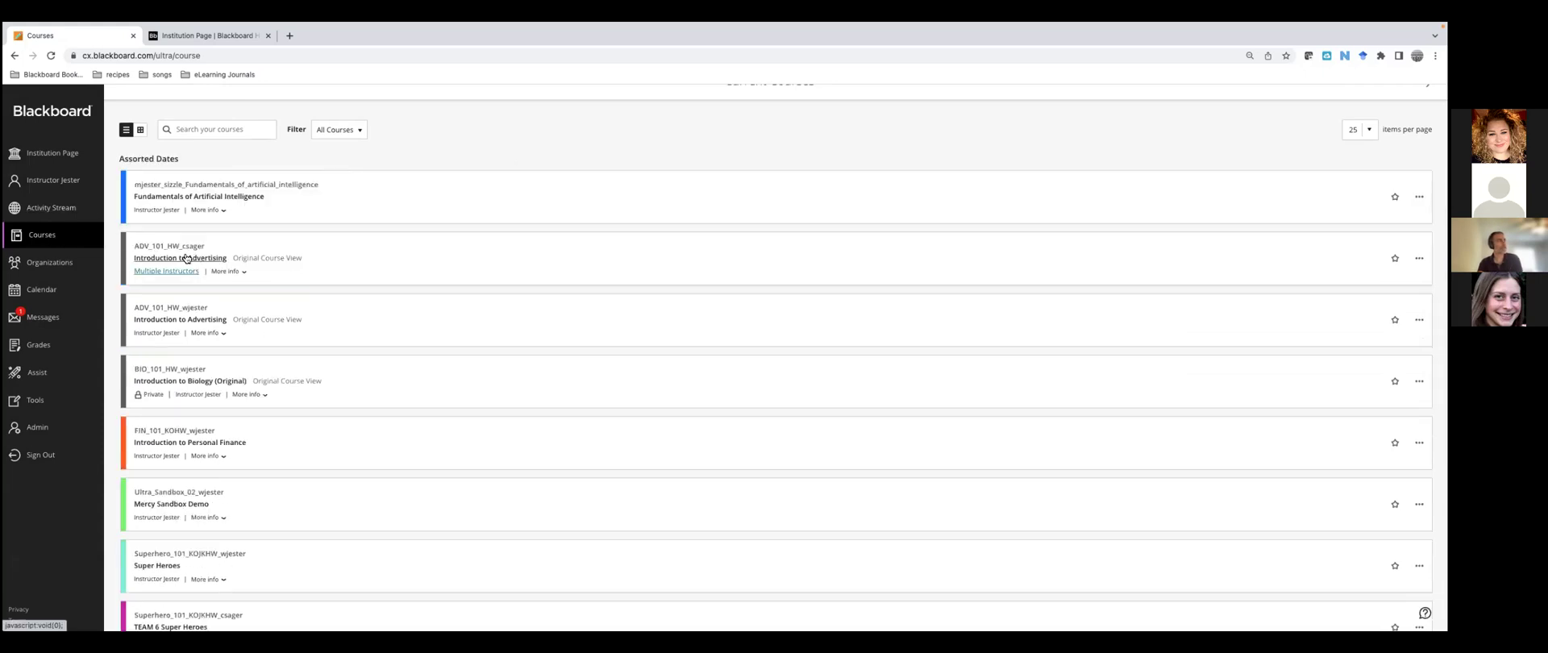
Revisit the Activity Stream, and examine the instructor profile's basic, additional, contact and job information and its system settings
click(62, 213)
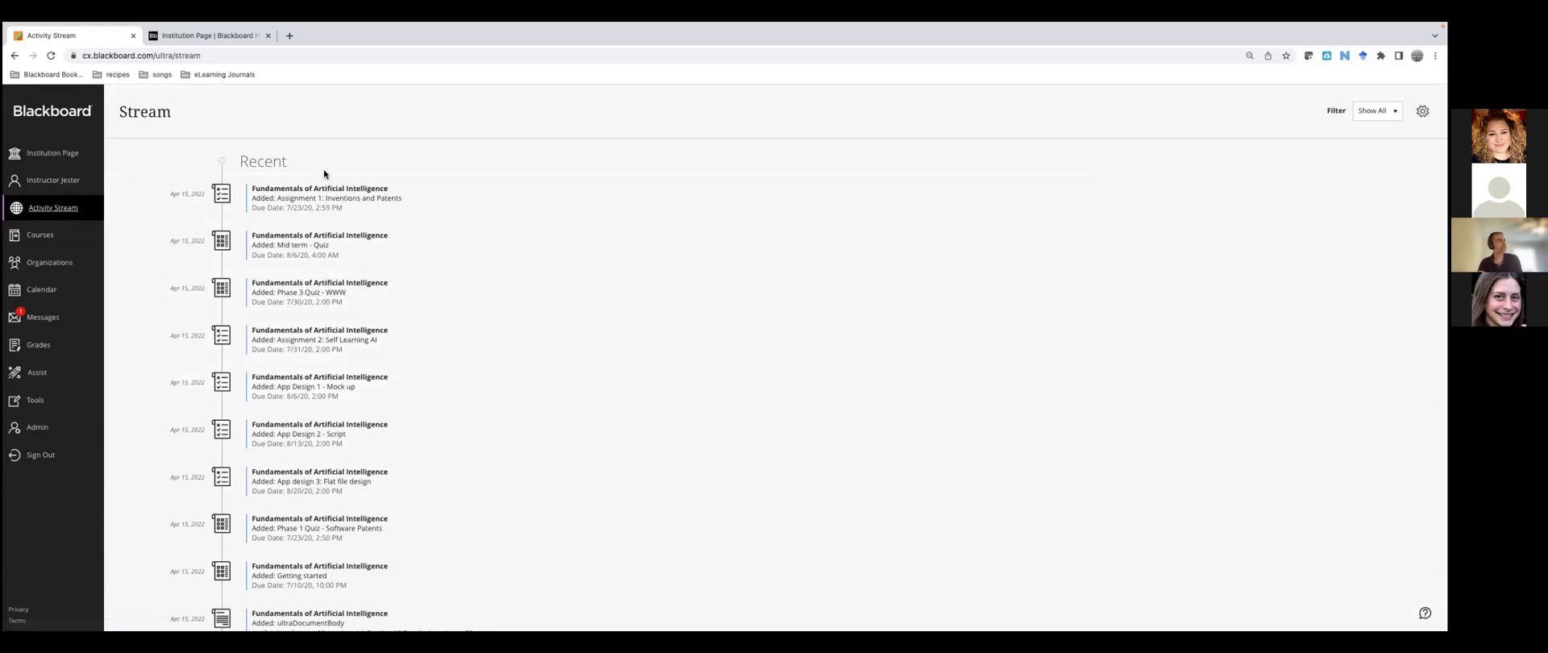
click(58, 182)
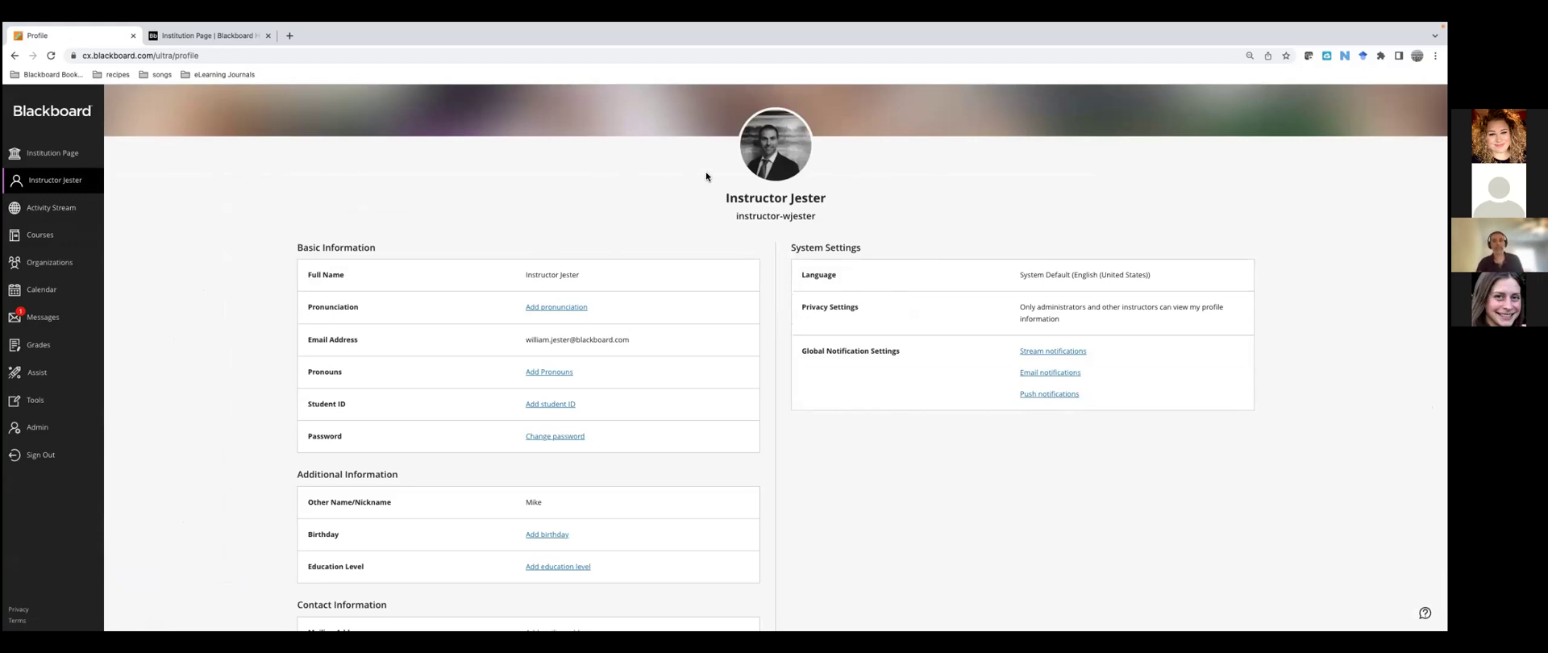
scroll(872, 500, down, 1)
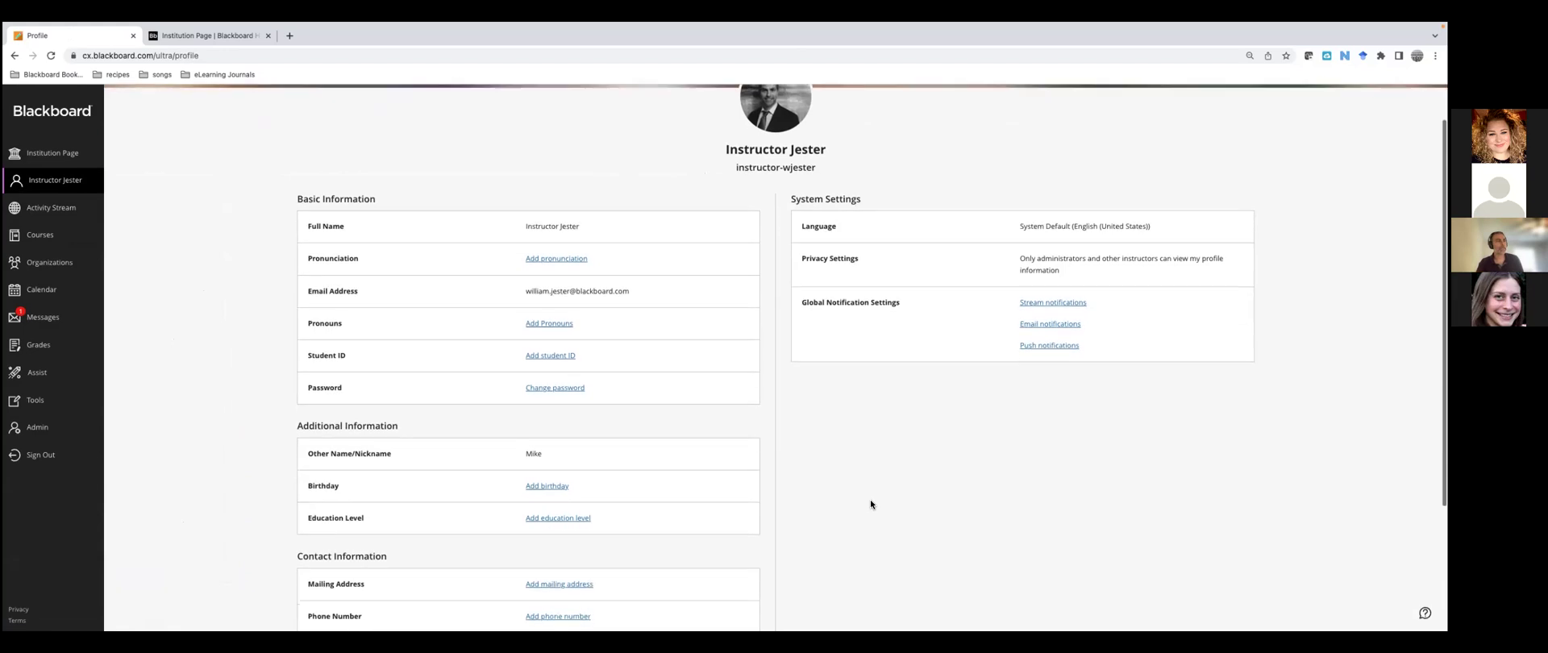
scroll(869, 503, down, 1)
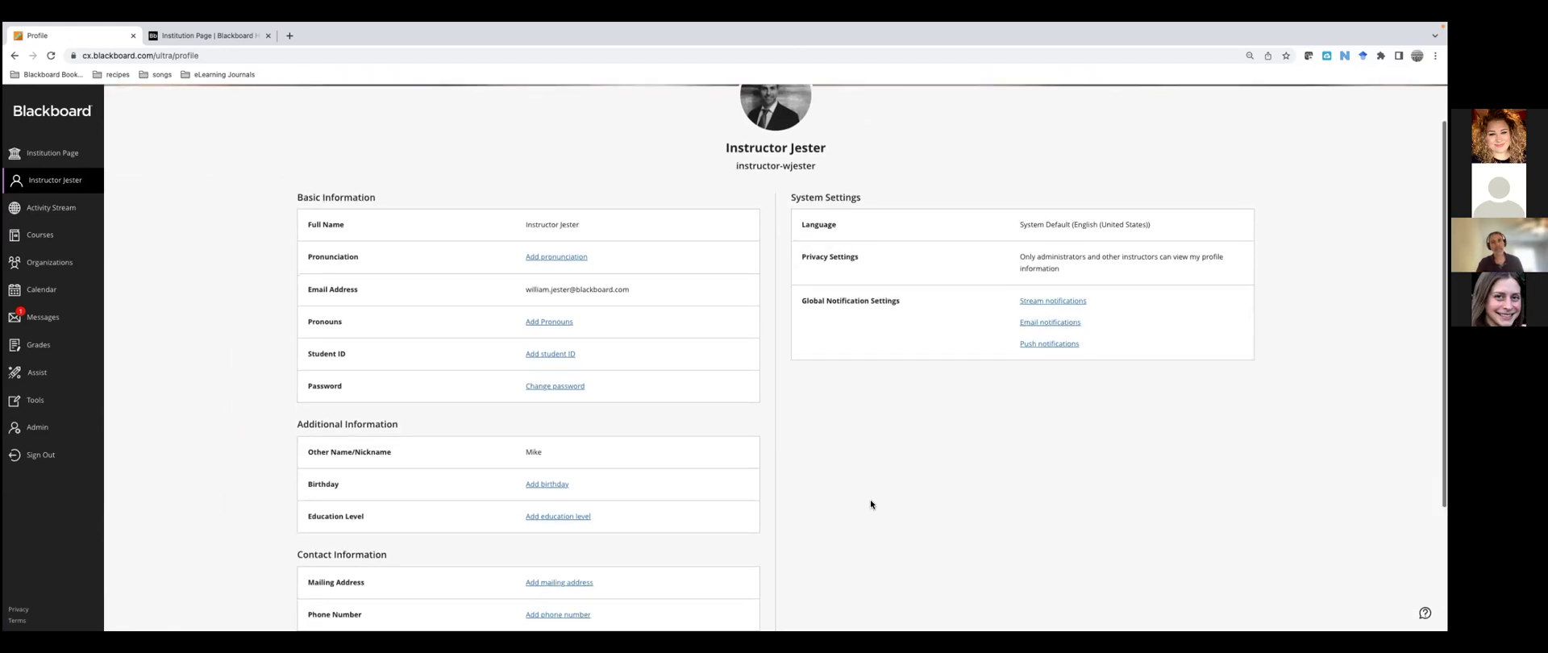
scroll(870, 502, down, 1)
scroll(871, 502, down, 1)
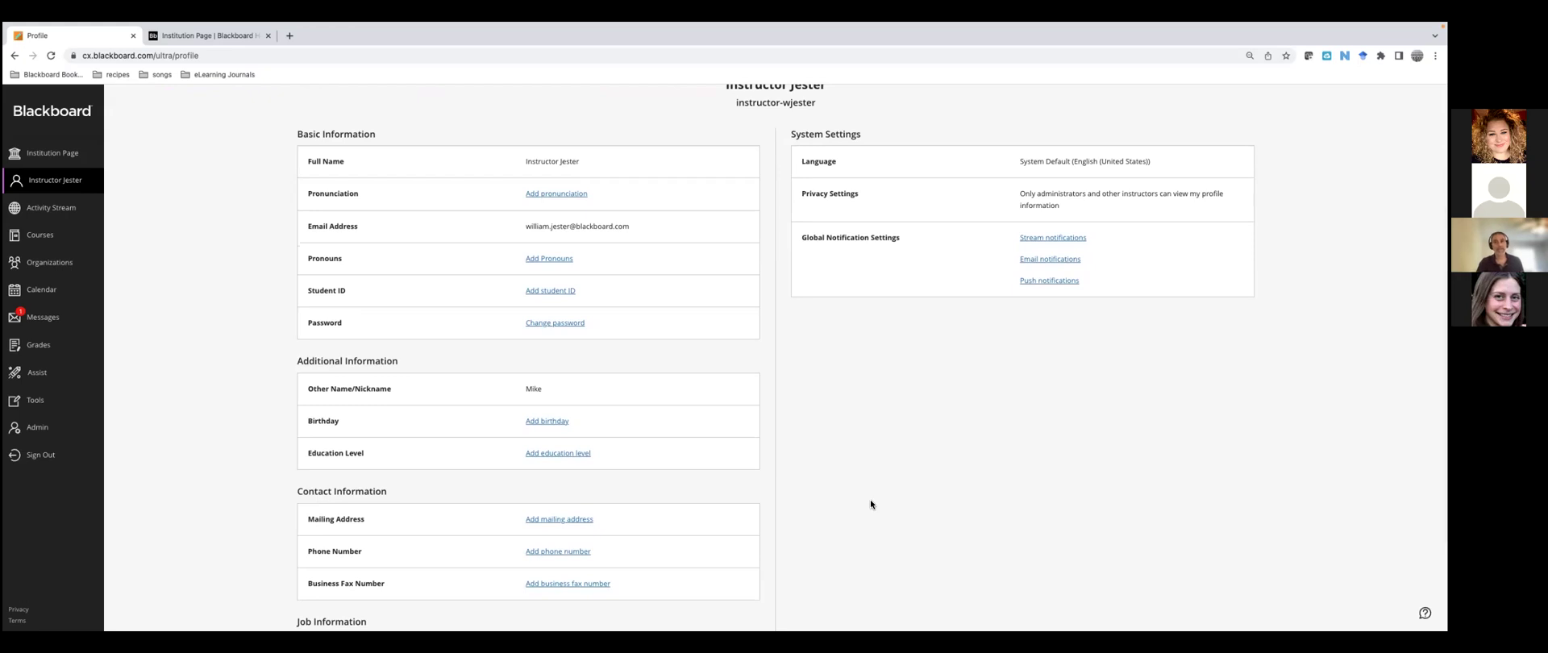
scroll(886, 527, down, 3)
scroll(886, 527, up, 6)
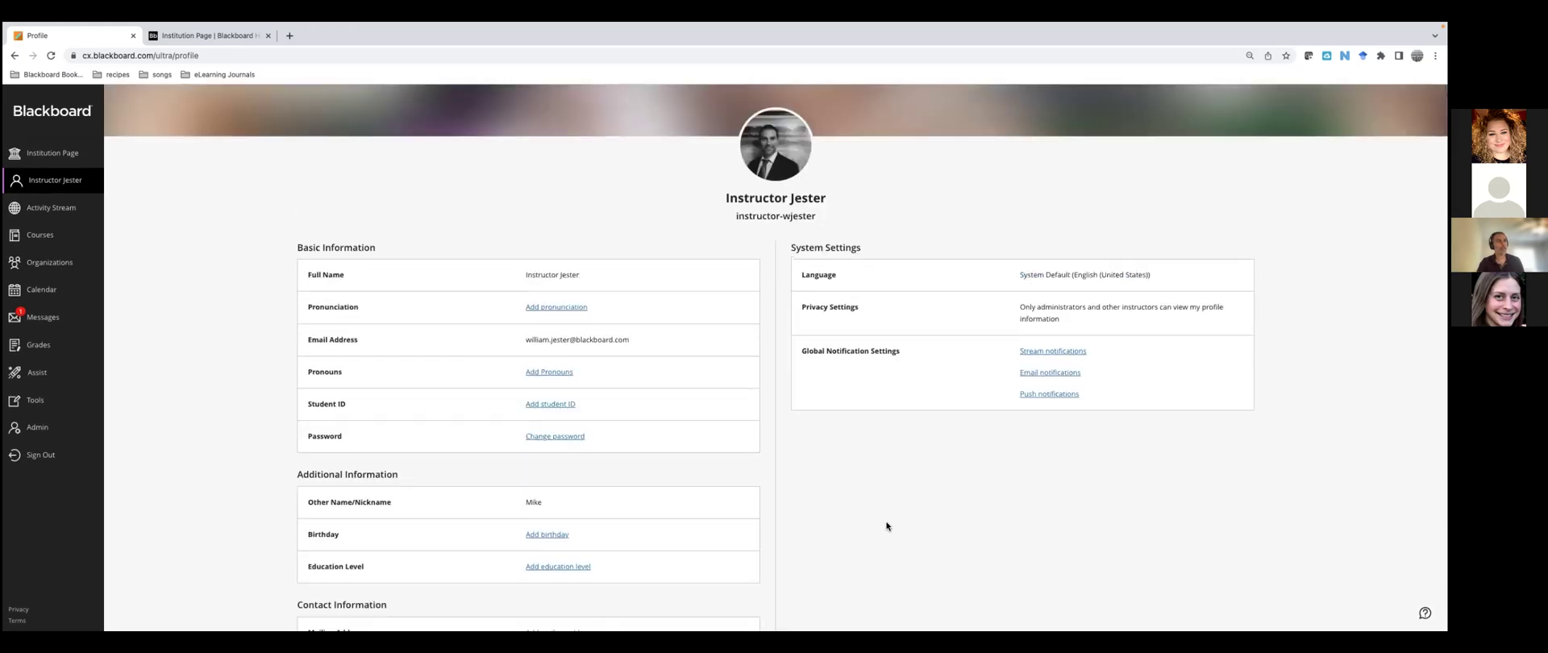
scroll(886, 527, down, 6)
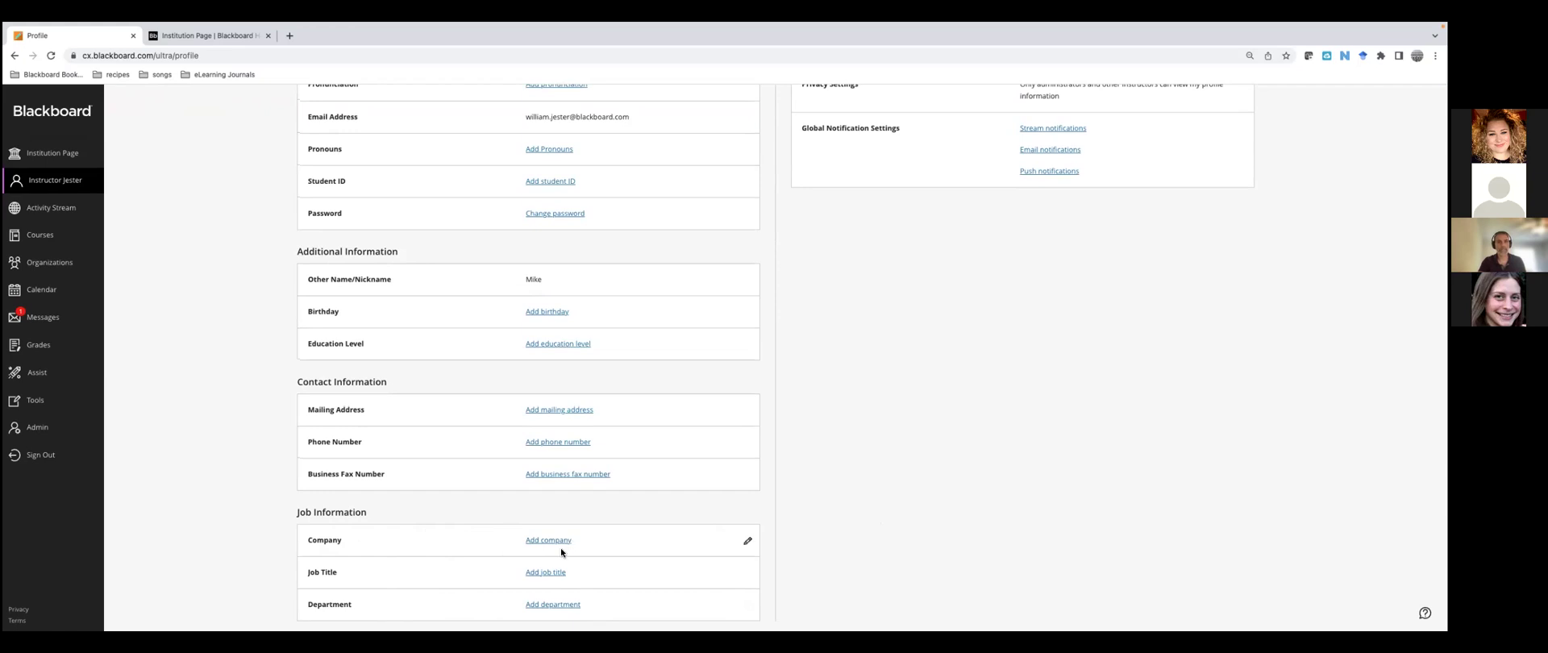
scroll(391, 524, up, 1)
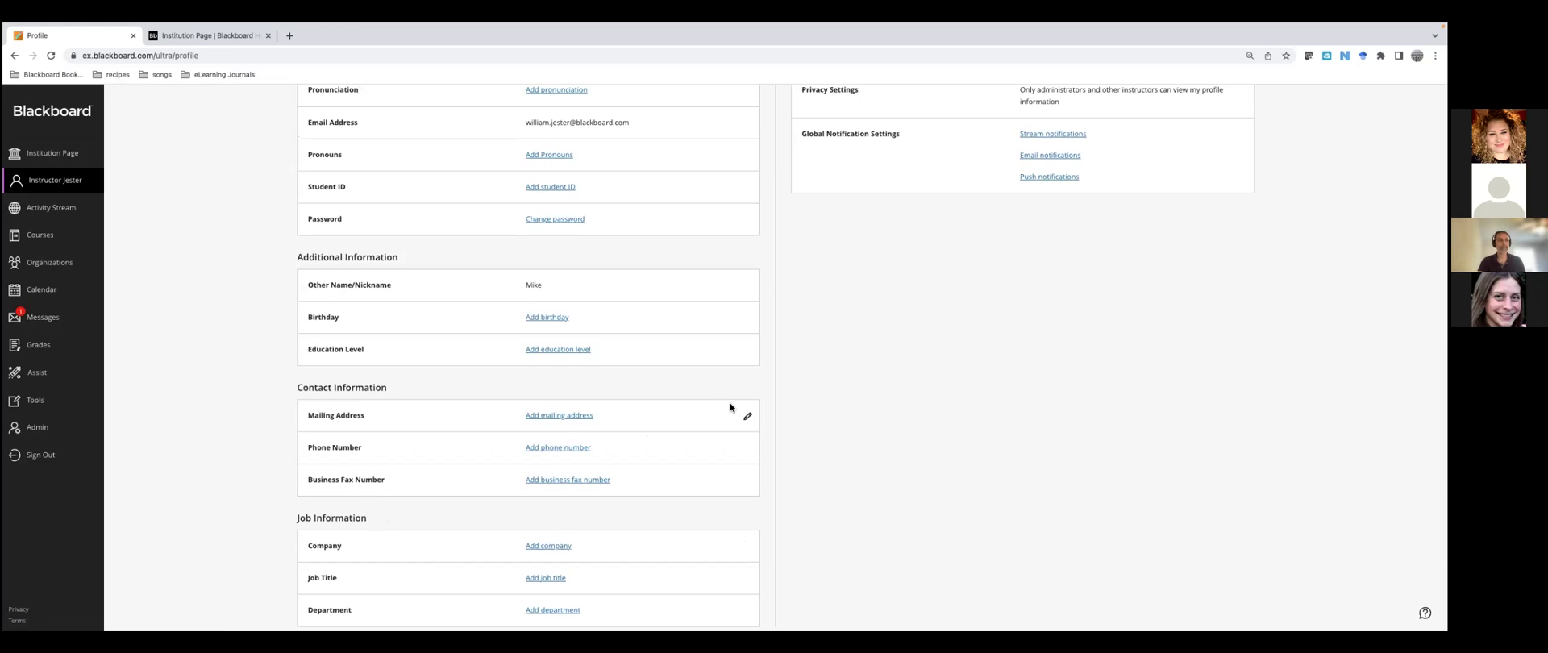
scroll(724, 397, up, 3)
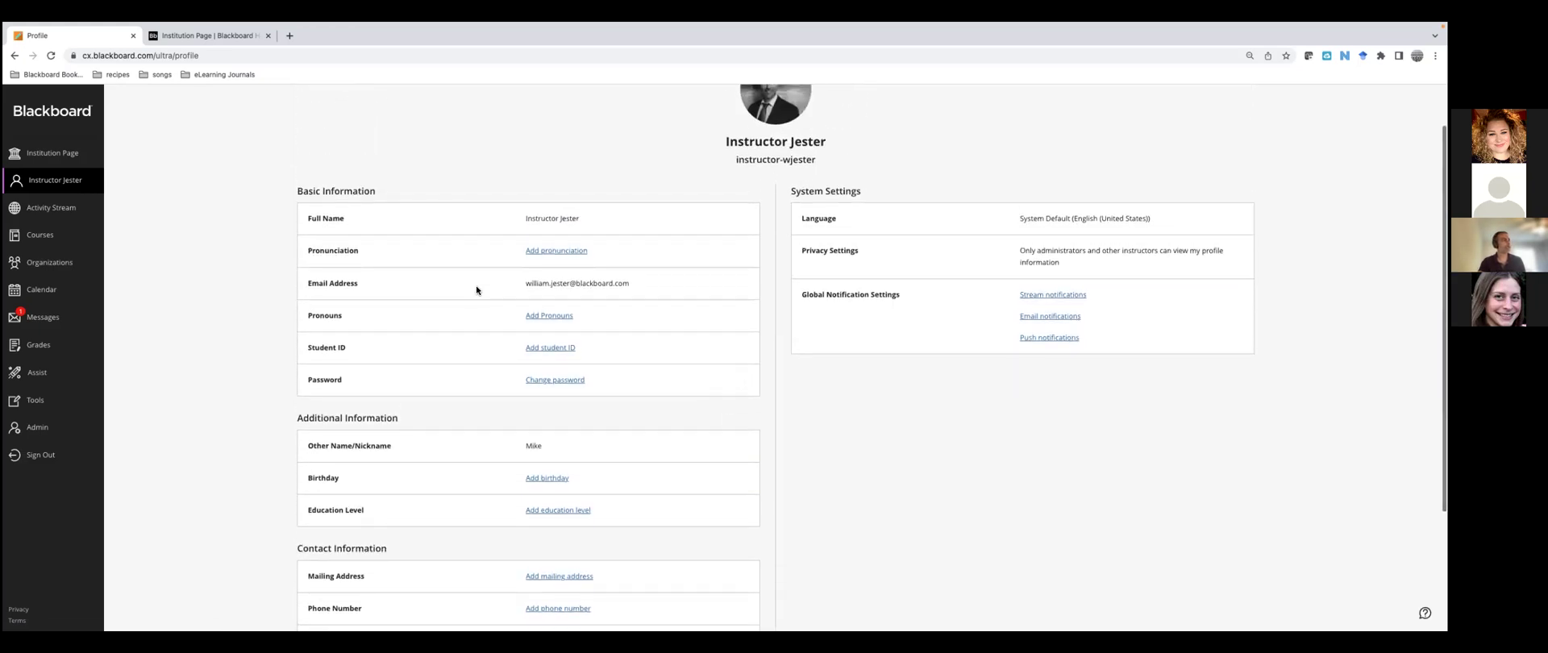
Enter the phonetic spelling of the instructor's name as the profile pronunciation and record the spoken name pronunciation
click(577, 251)
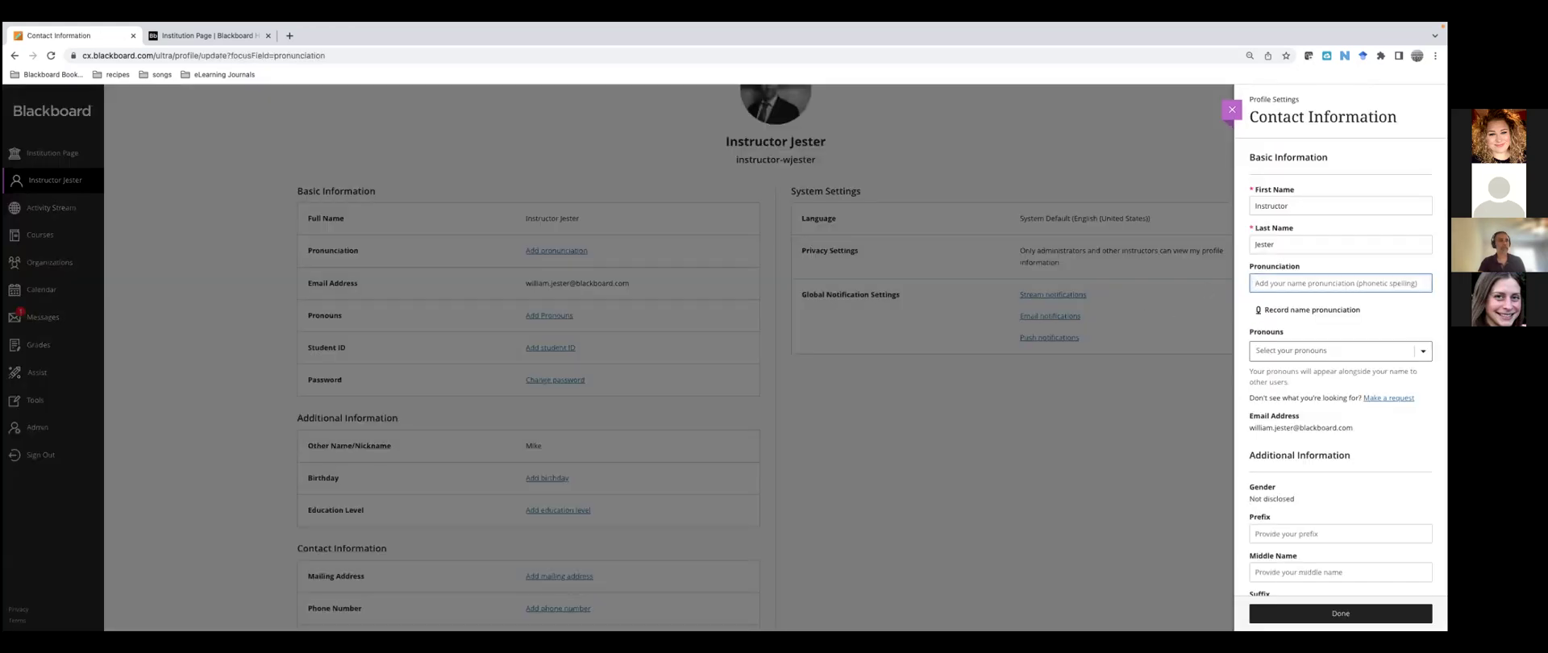
text(My)
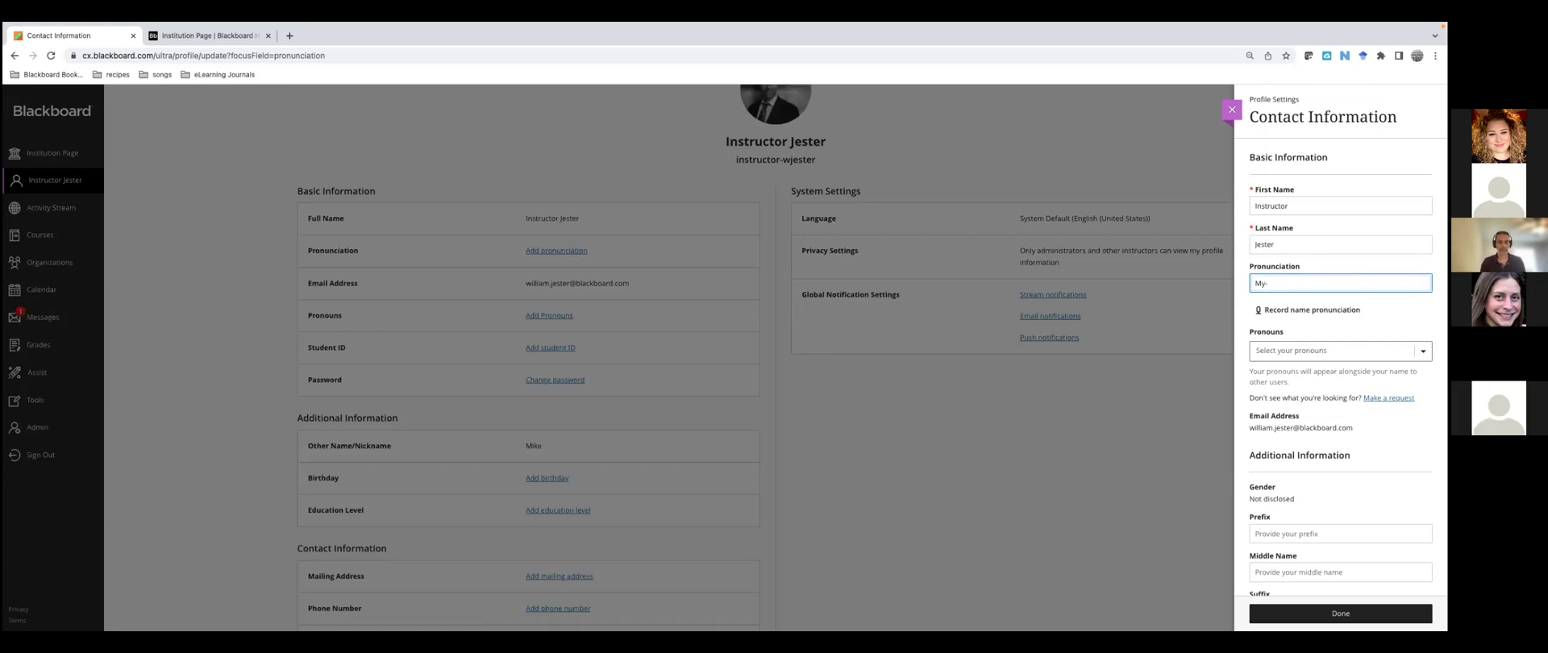
key(BackSpace)
text(--kill)
click(1259, 311)
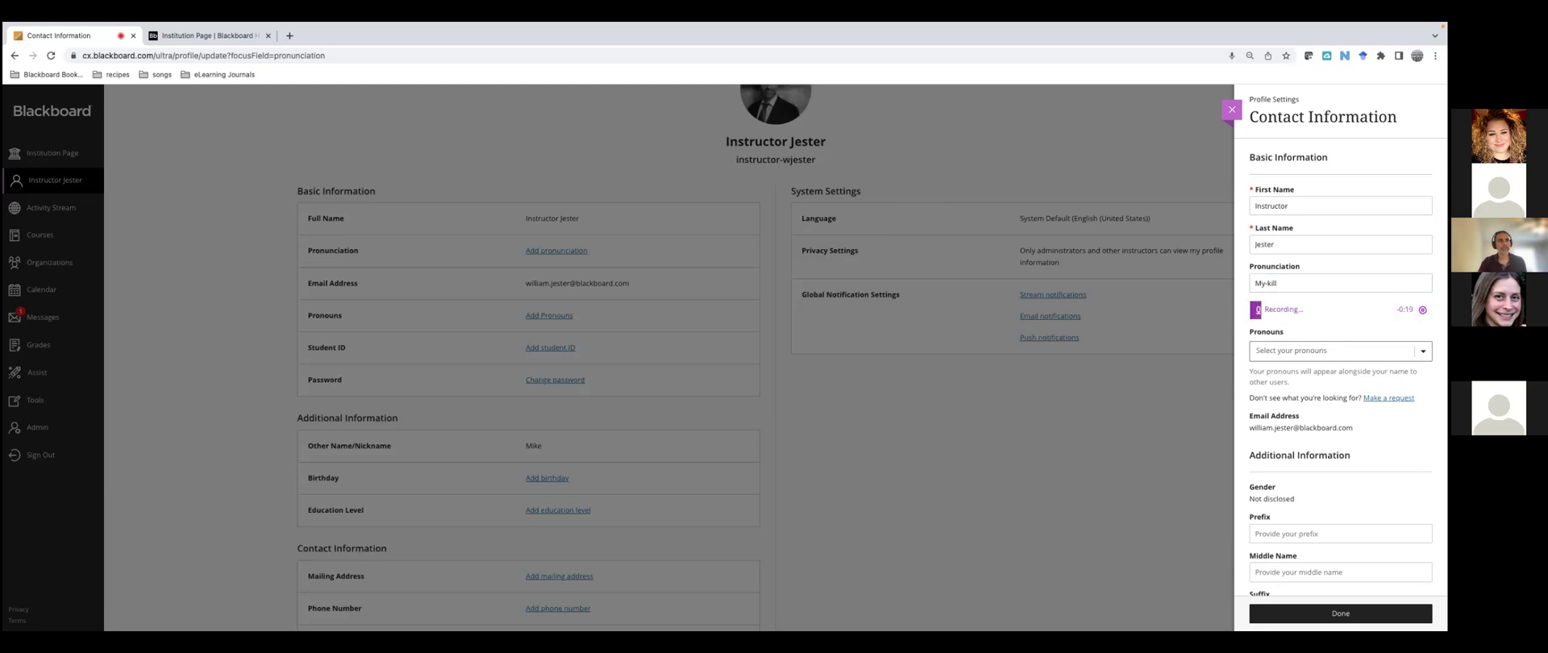
key(Return)
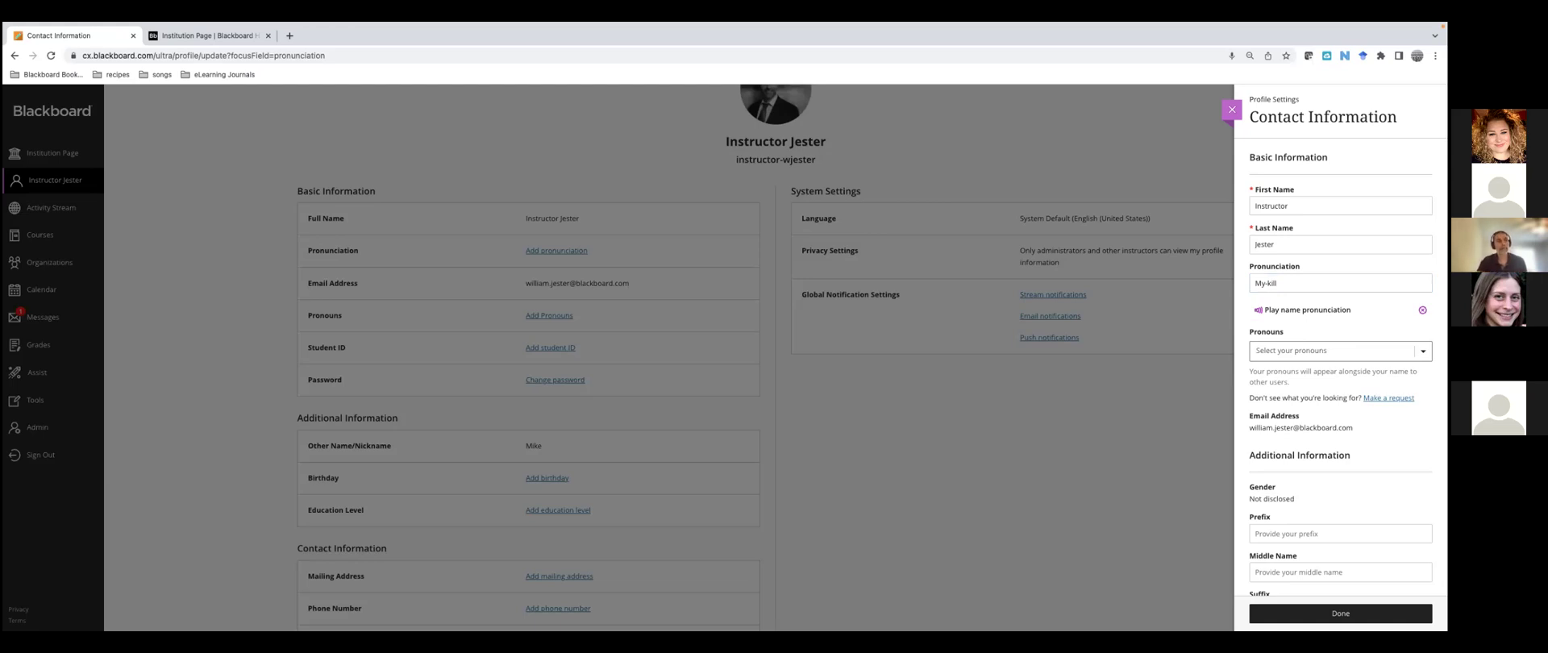
Set the profile pronouns to he/him and look over the remaining address, phone and job information fields
click(1322, 350)
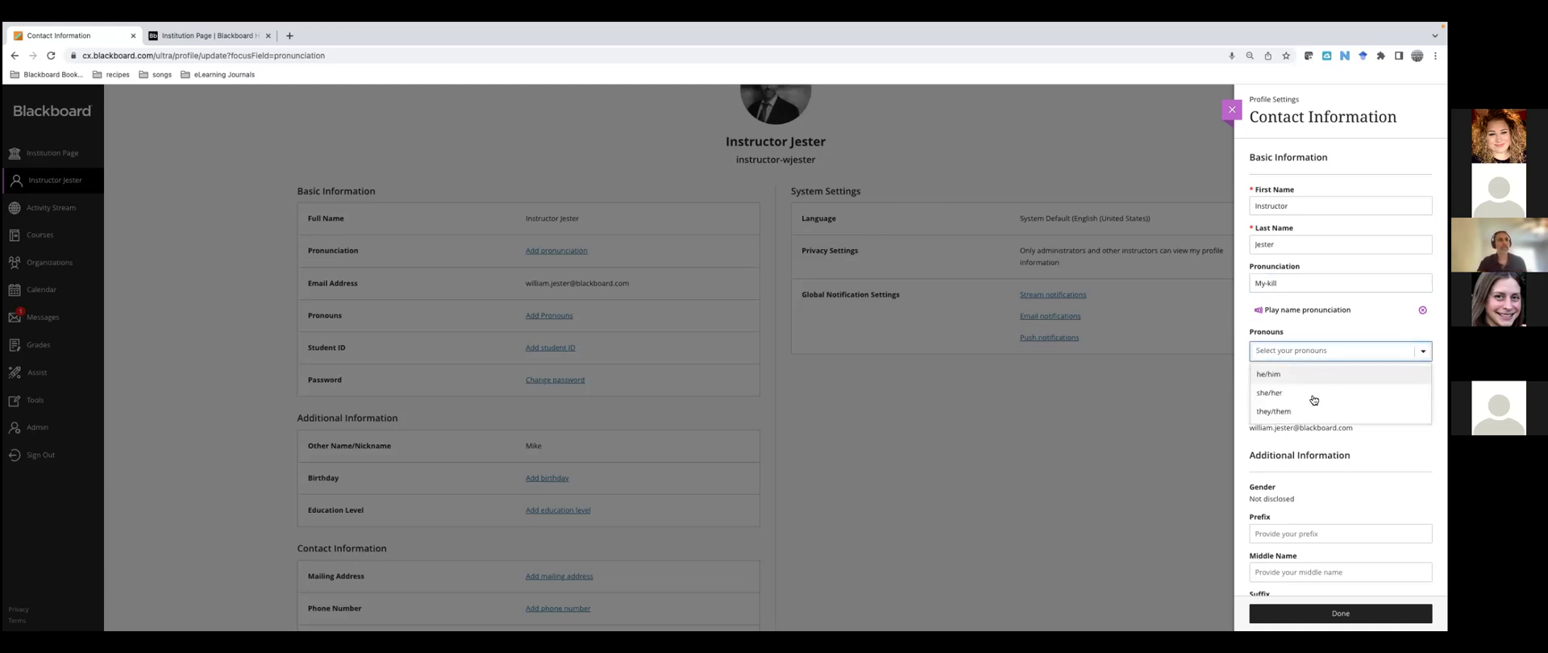
click(1277, 376)
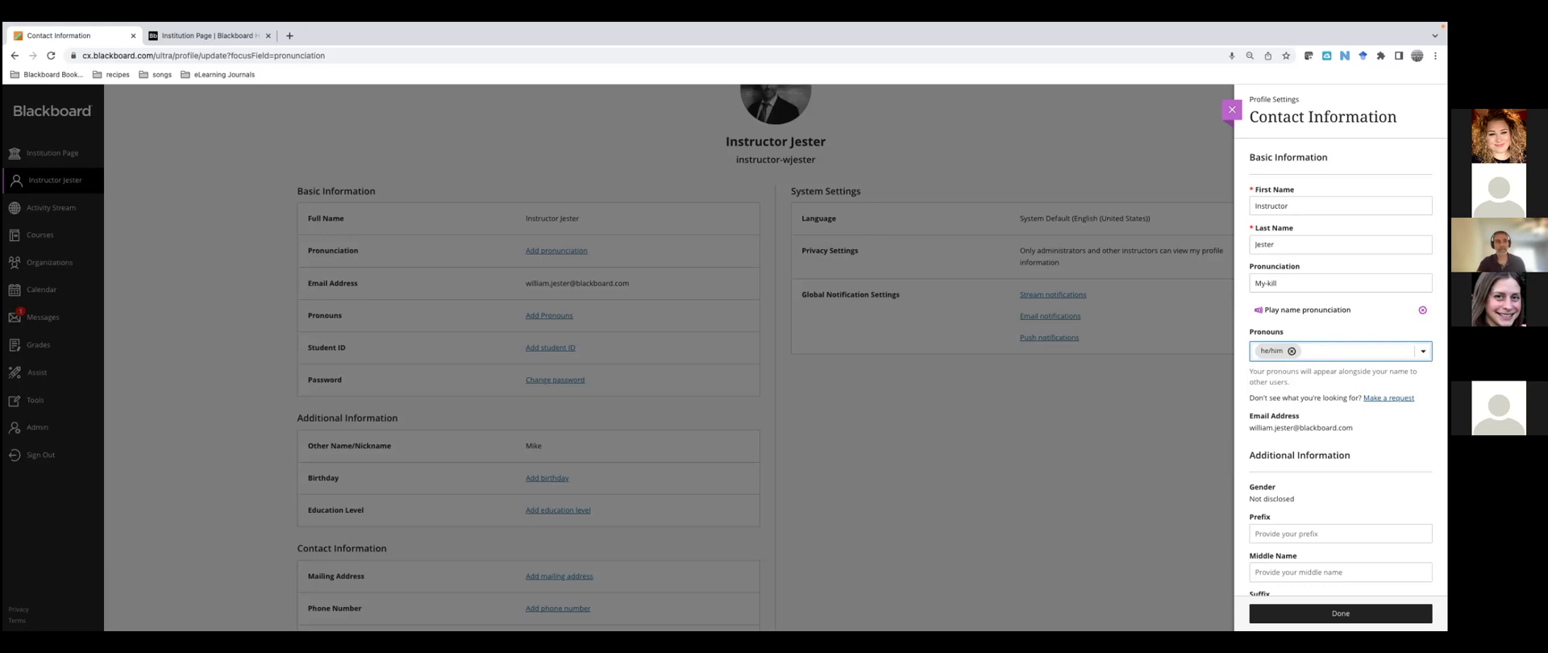
scroll(1301, 551, down, 2)
scroll(1301, 551, down, 5)
scroll(1299, 548, down, 7)
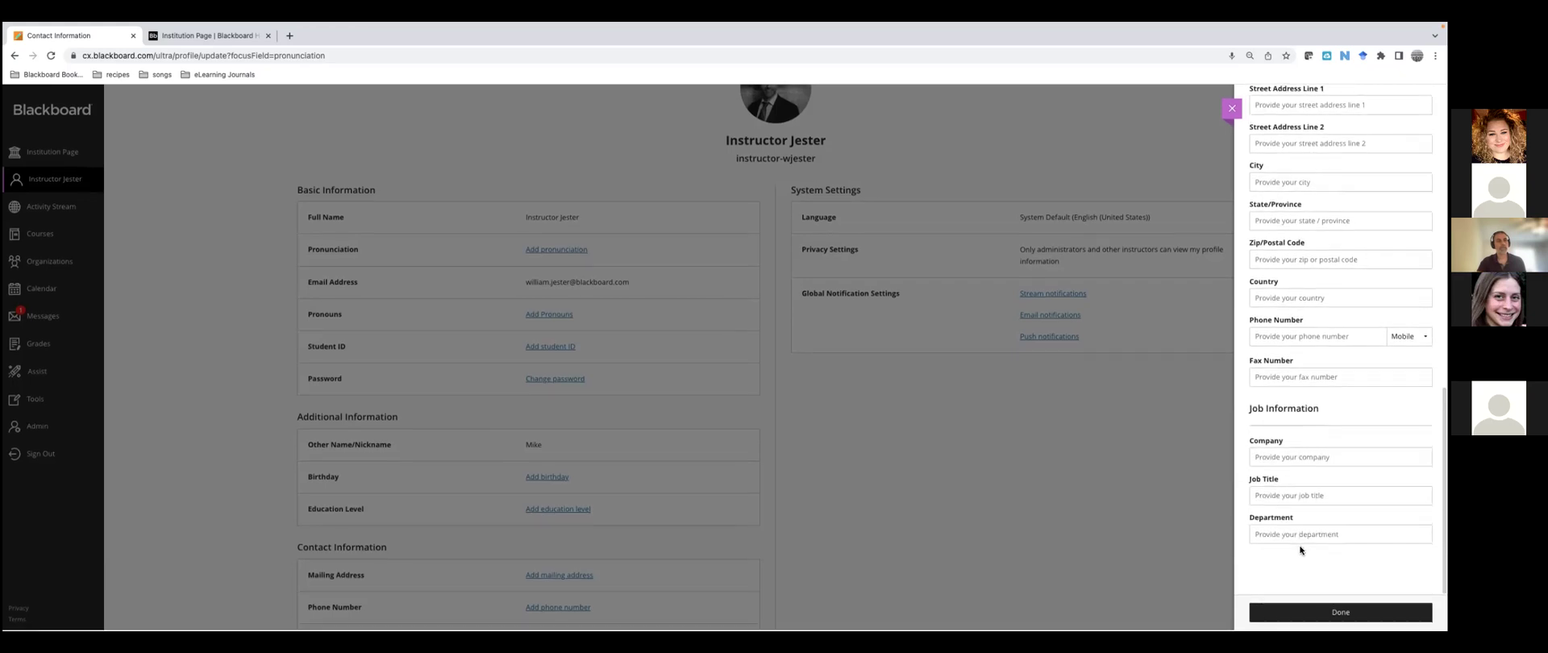
Discard the unsaved contact information edits and return to the instructor profile
scroll(1299, 550, up, 1)
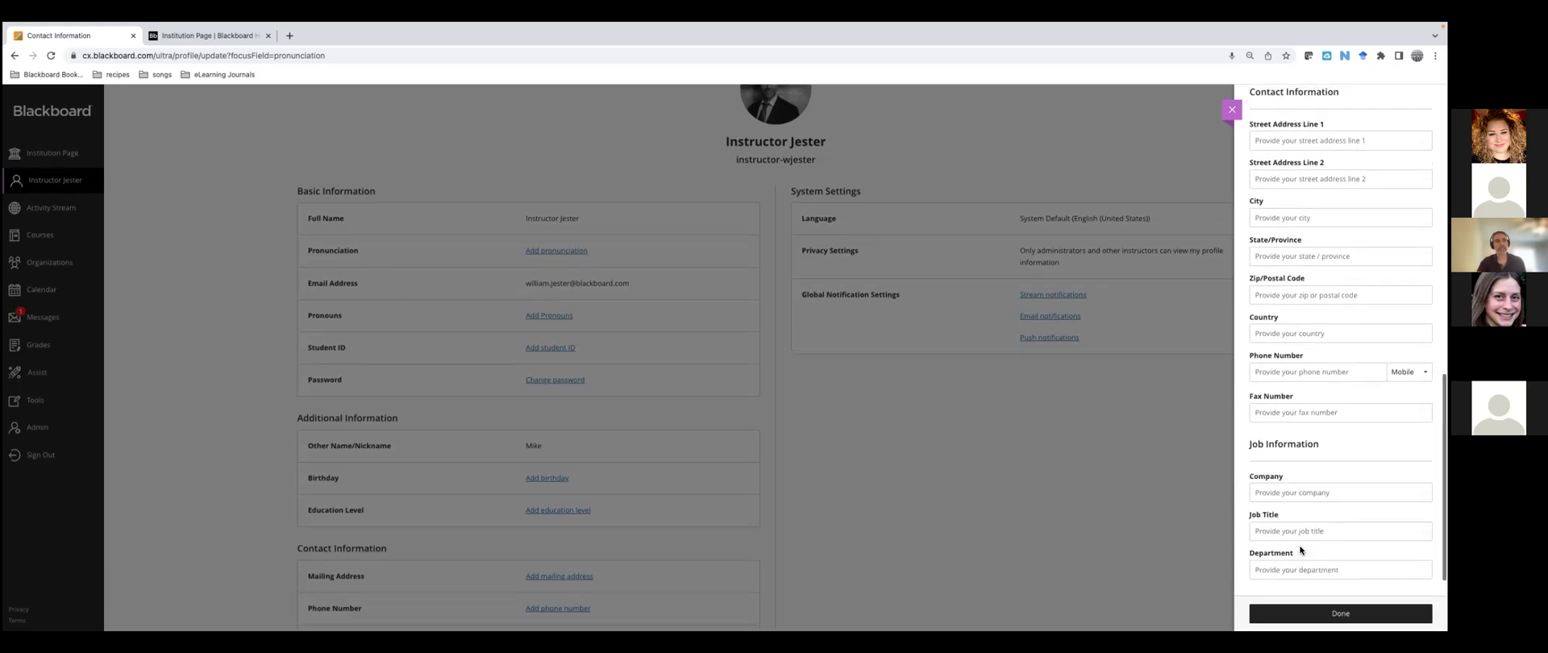
click(1231, 110)
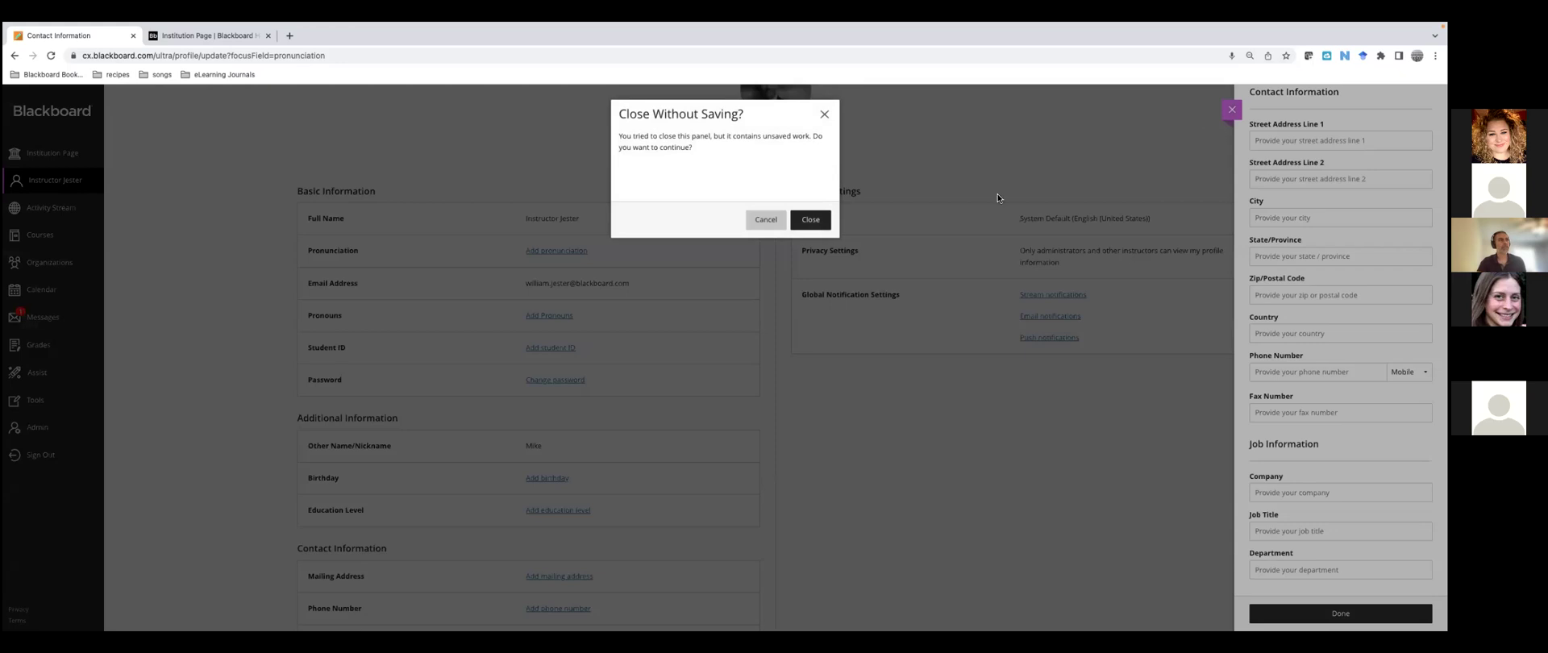
click(811, 221)
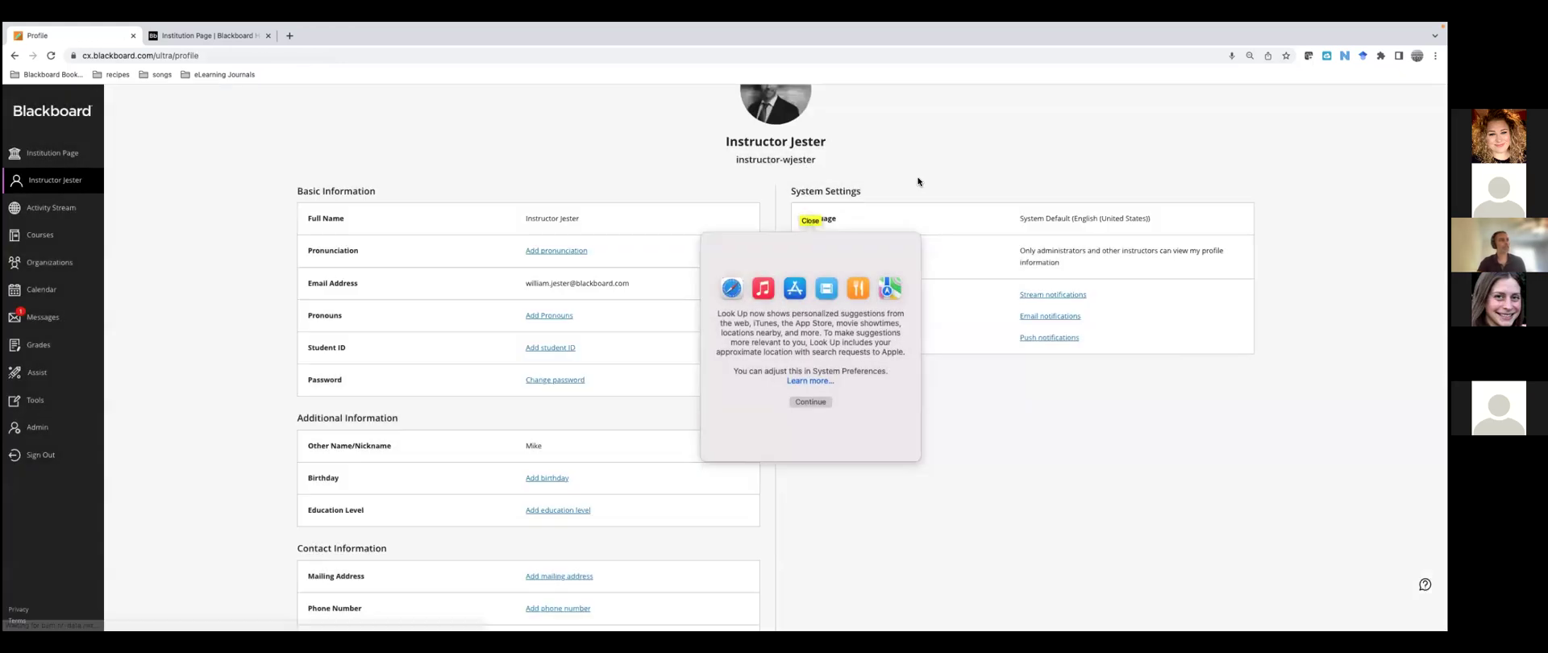
scroll(1173, 169, up, 2)
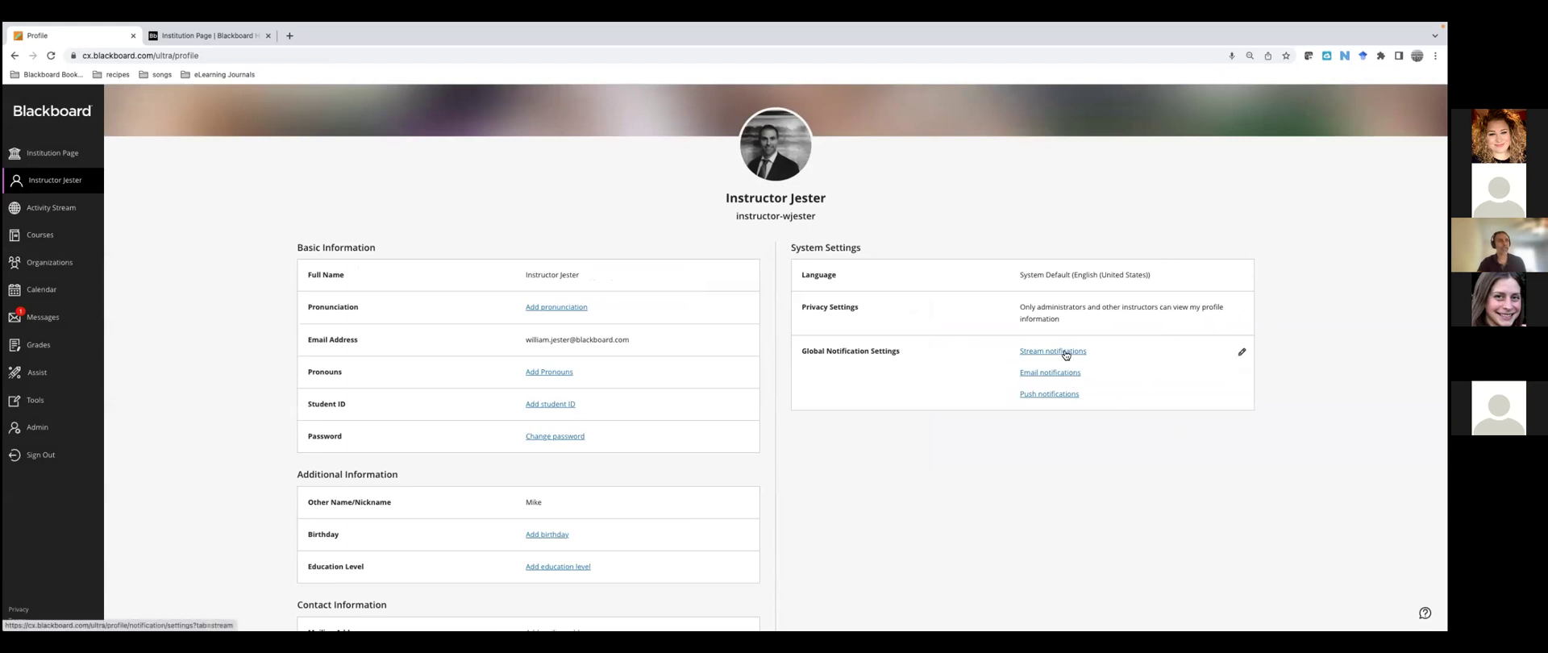
In the profile's stream notification settings, turn off New content and look over the individual Wiki activity options
click(1064, 353)
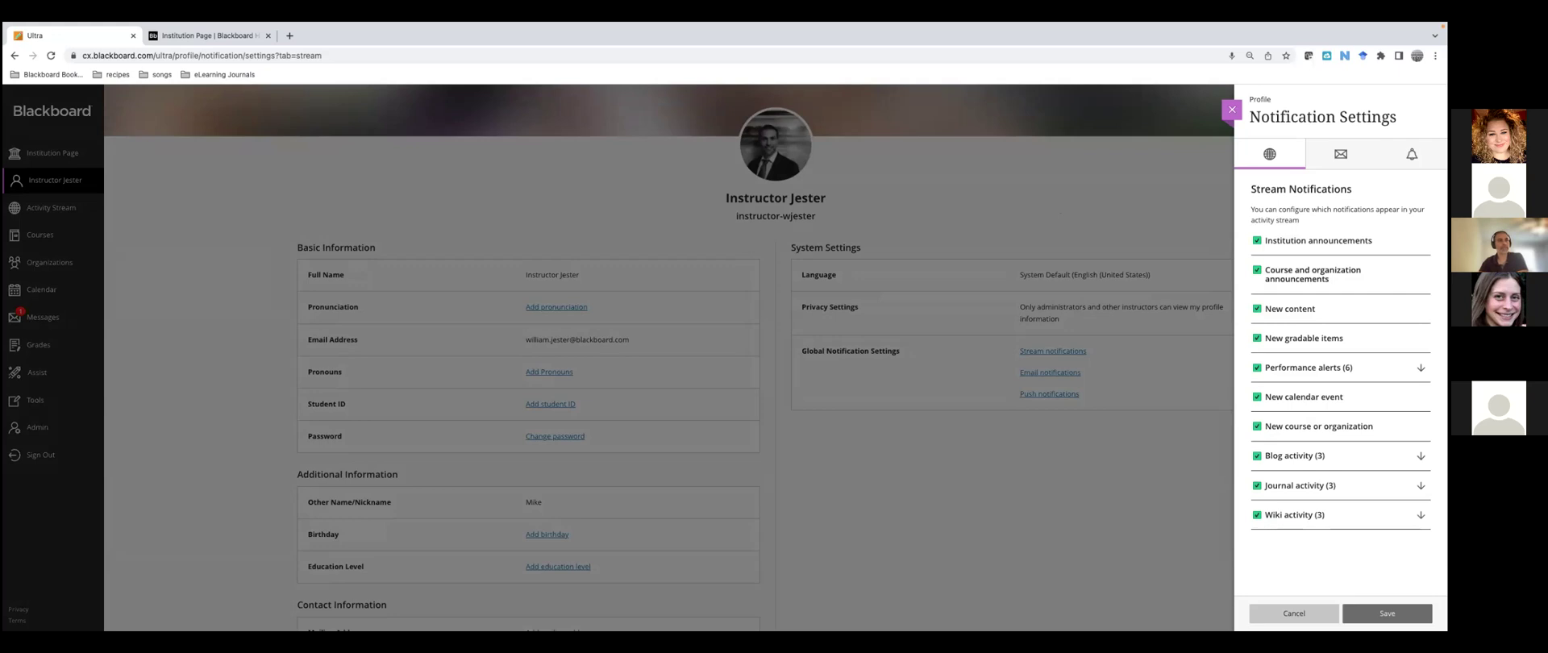
click(1257, 312)
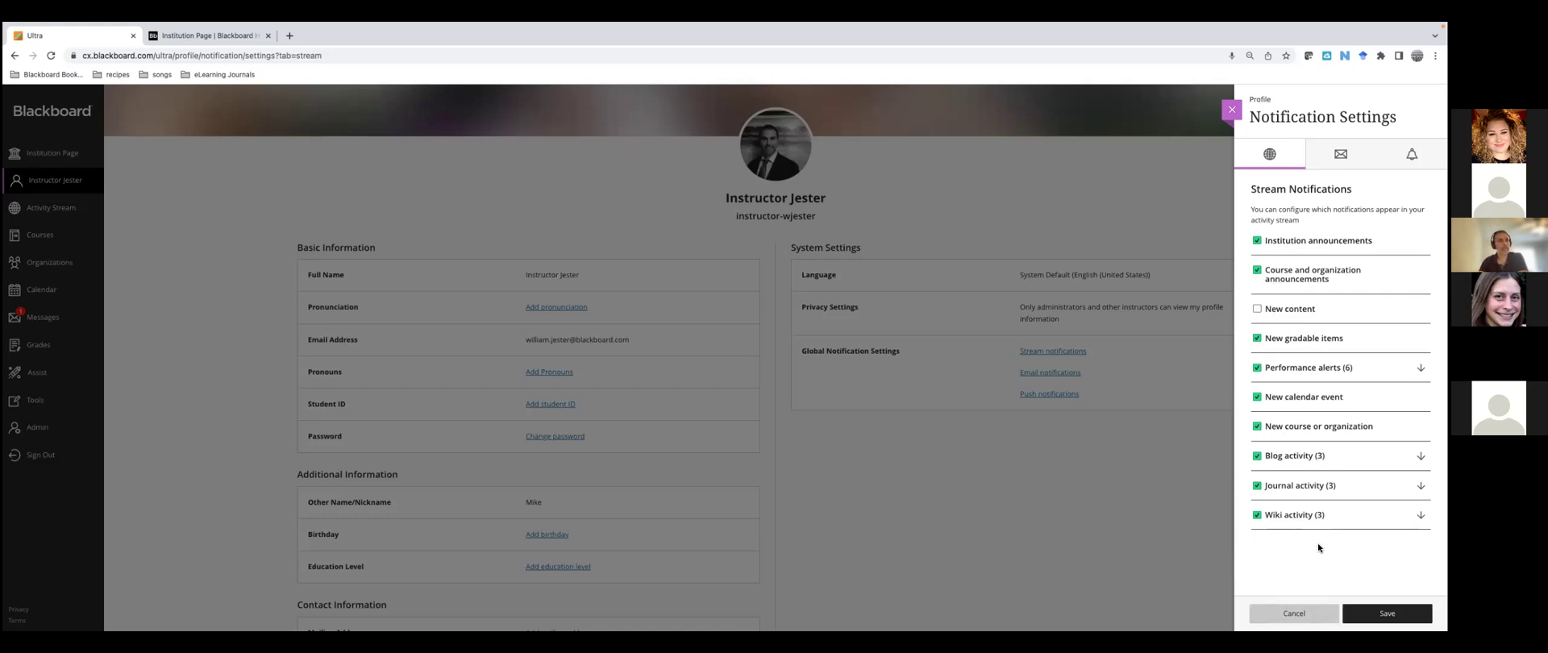
click(1421, 515)
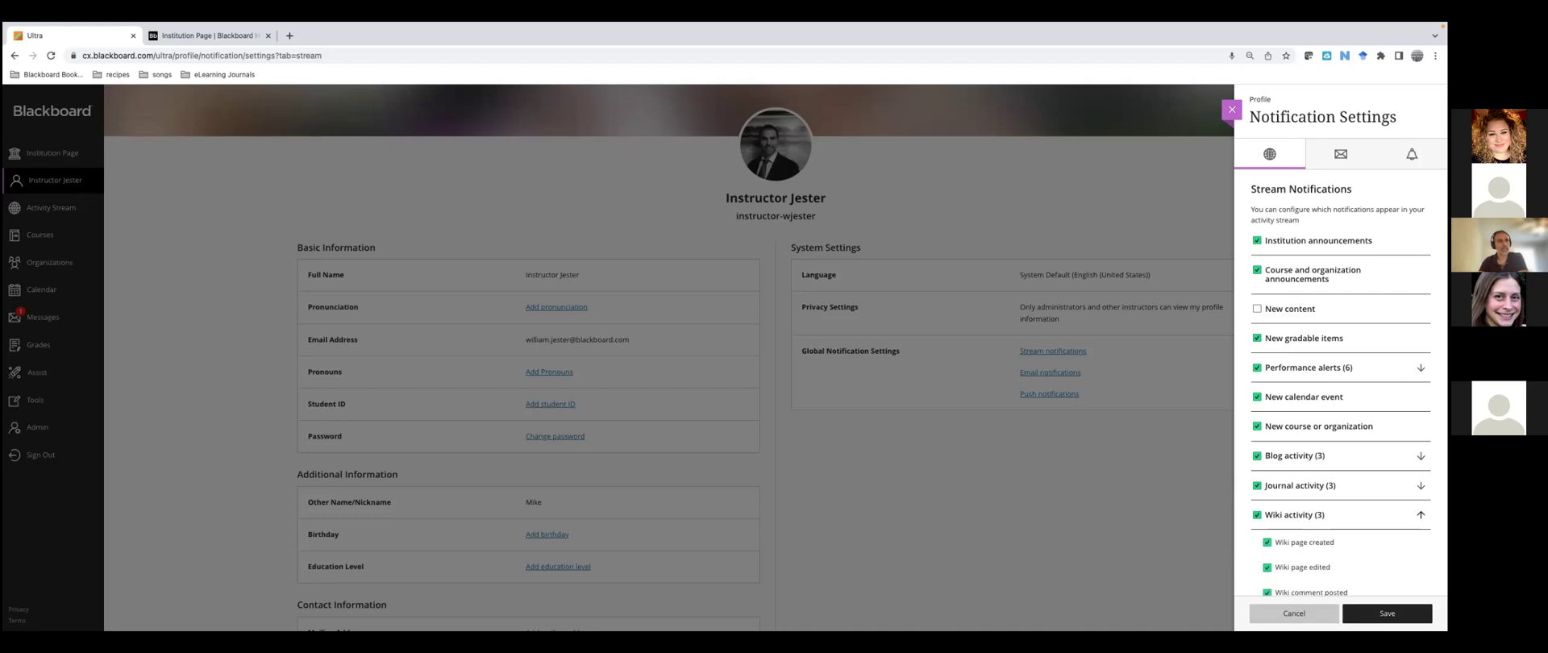
scroll(1340, 339, down, 1)
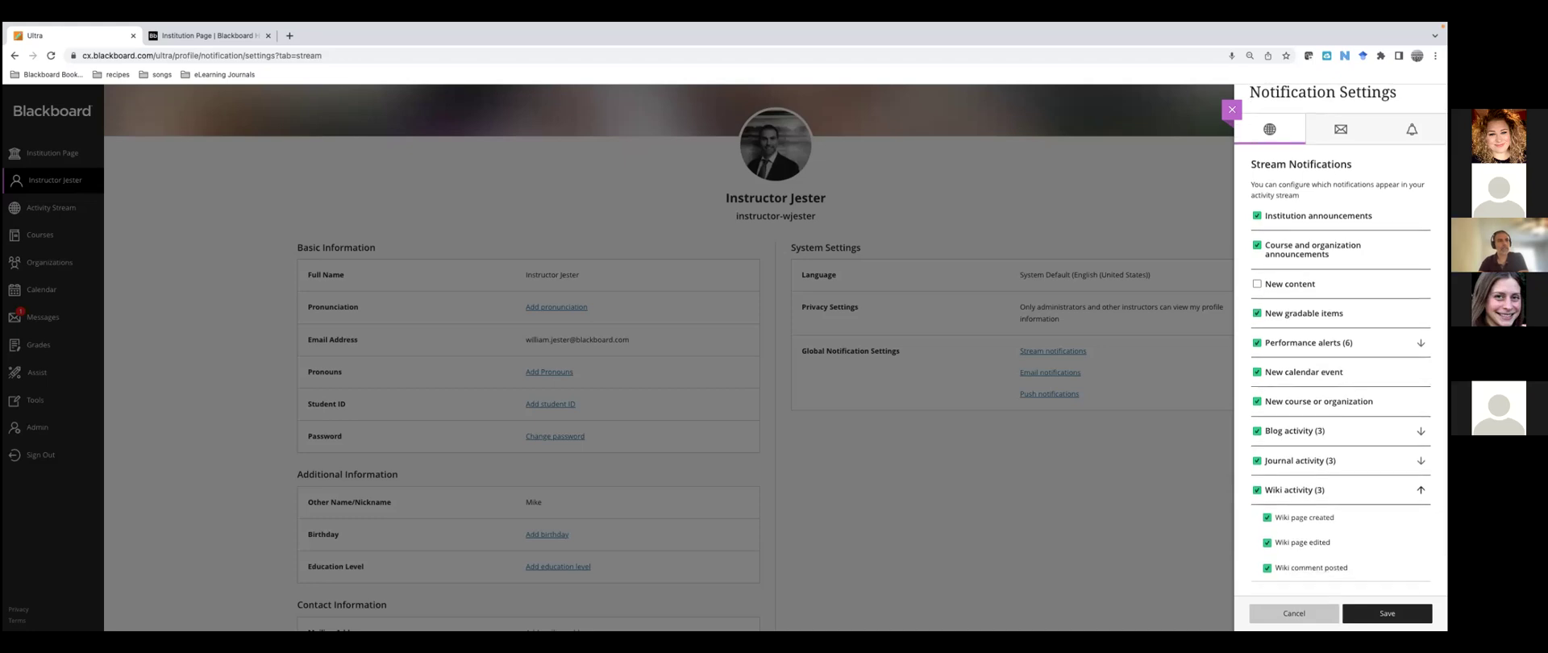
scroll(1330, 451, down, 2)
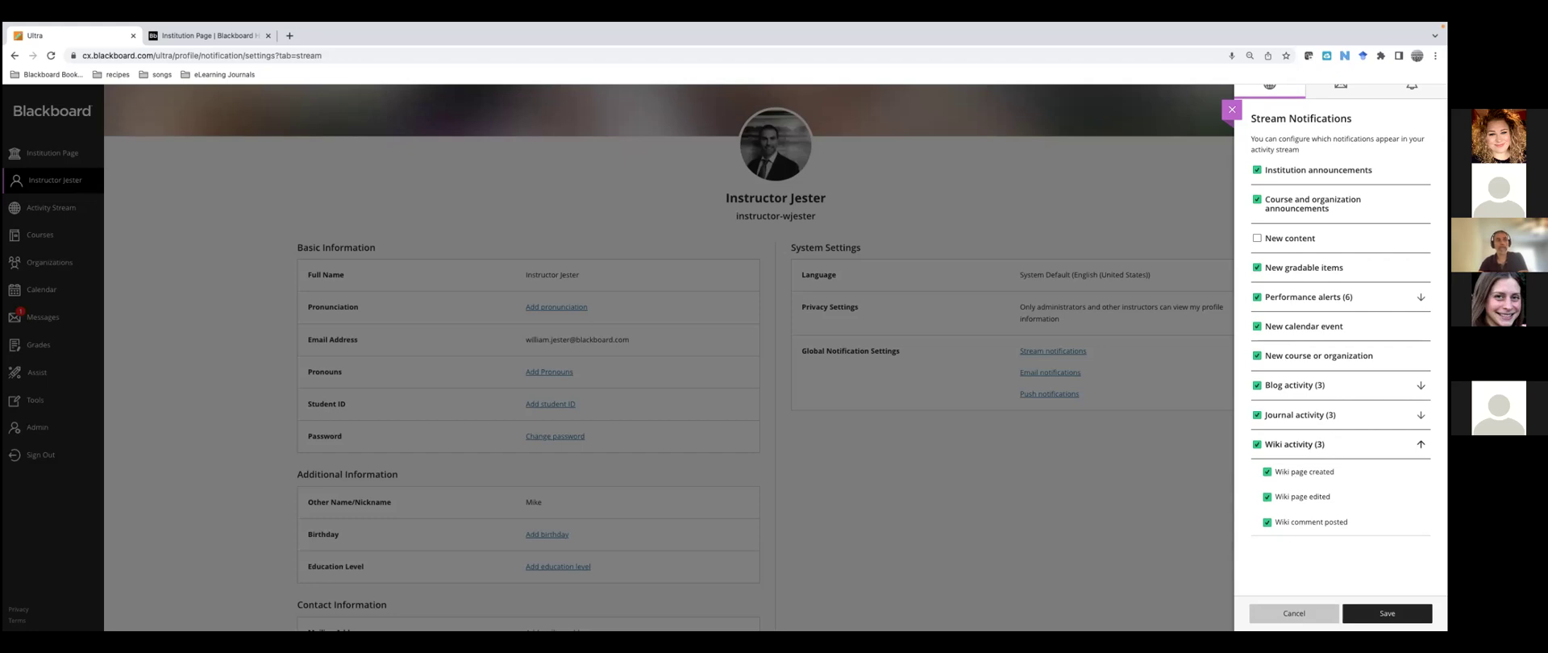
click(1298, 486)
scroll(1298, 500, down, 2)
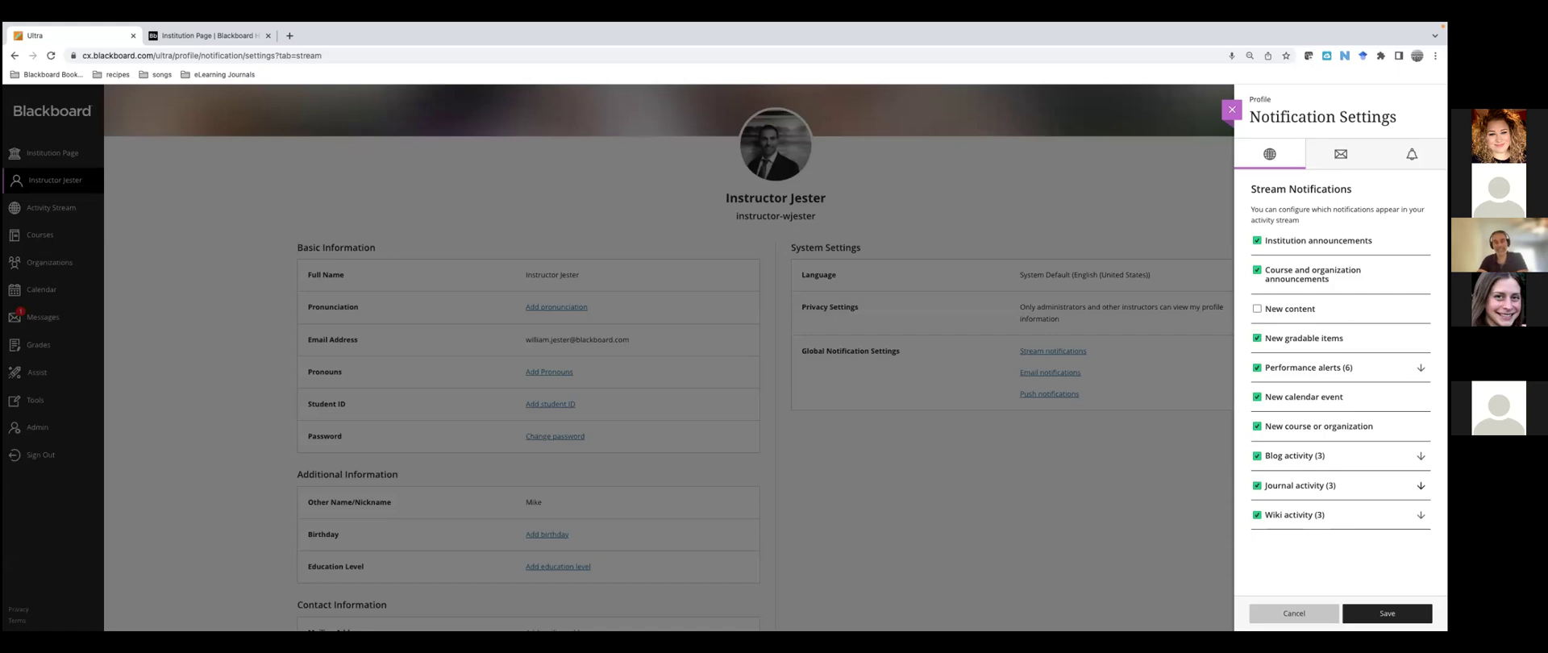
Examine the email notification options, and leave the notification settings without saving
key(ctrl+super+f)
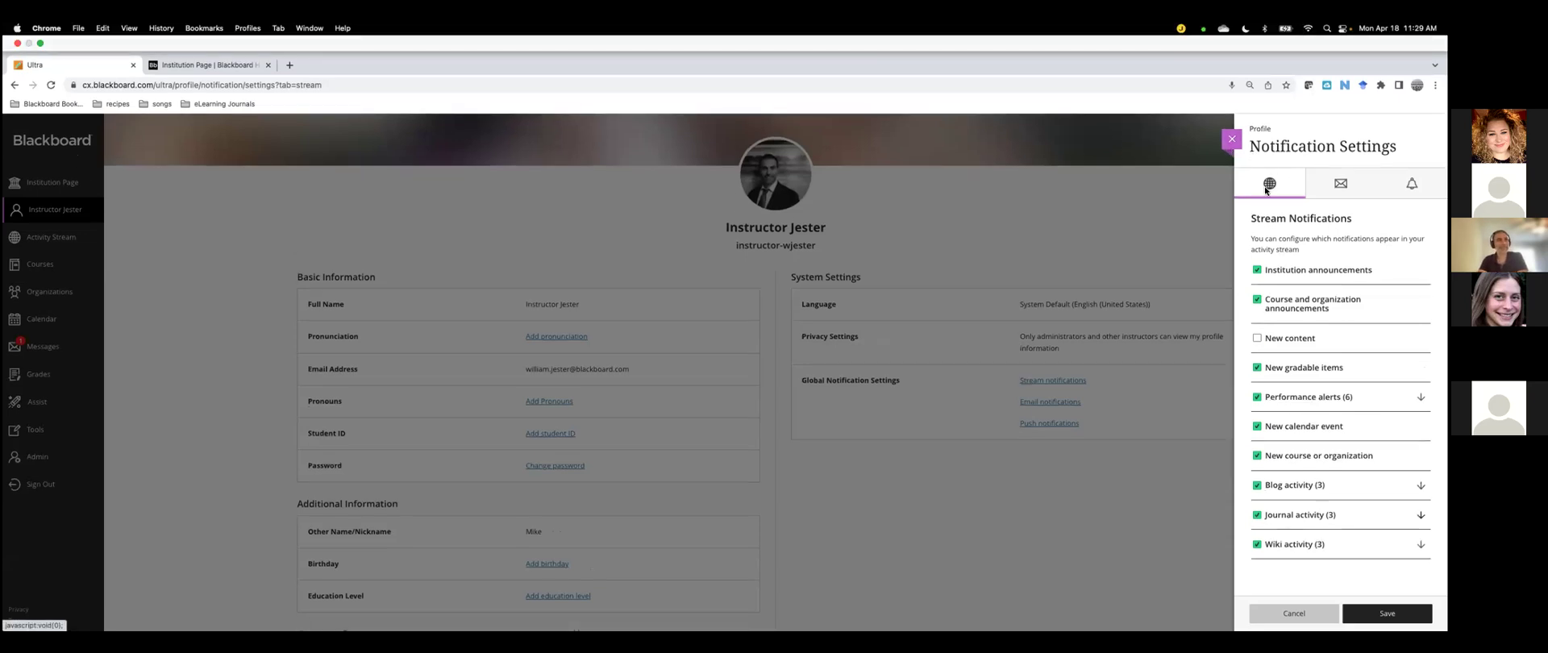
click(1337, 192)
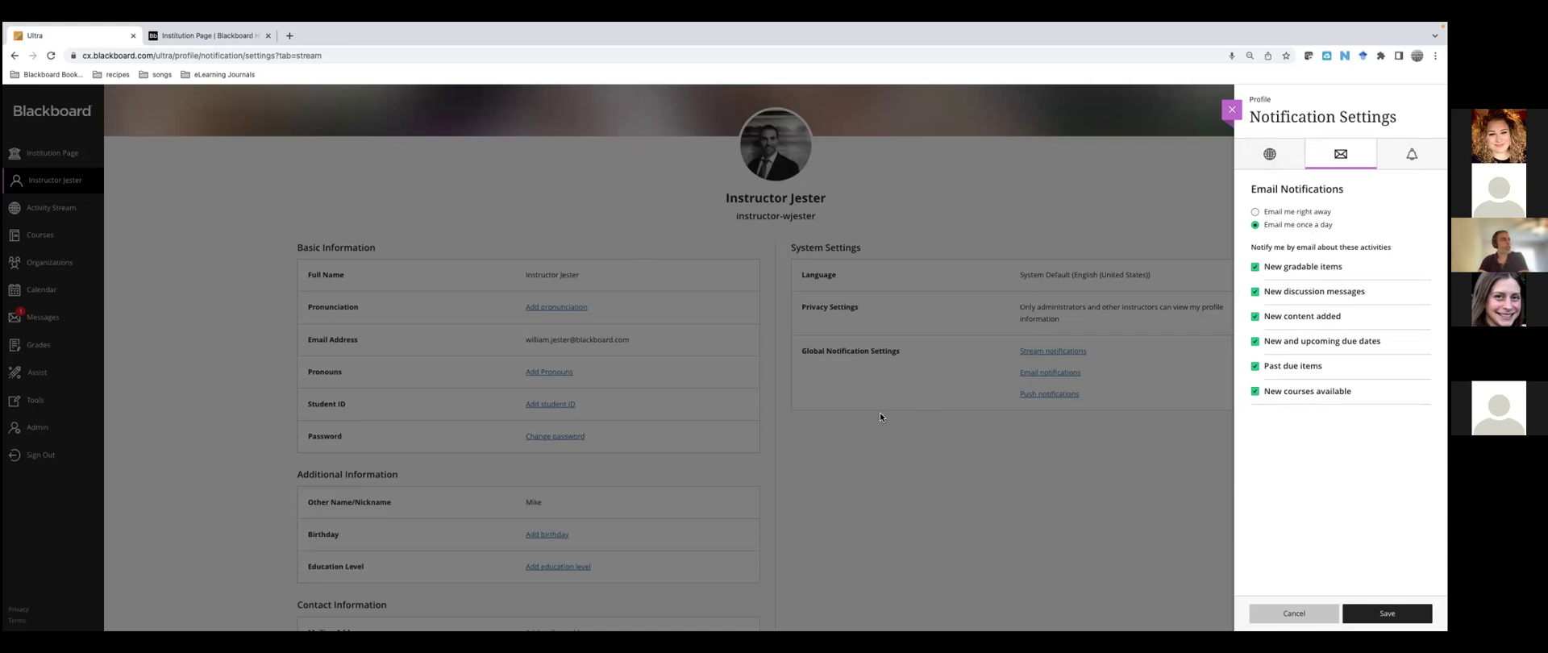
click(1231, 109)
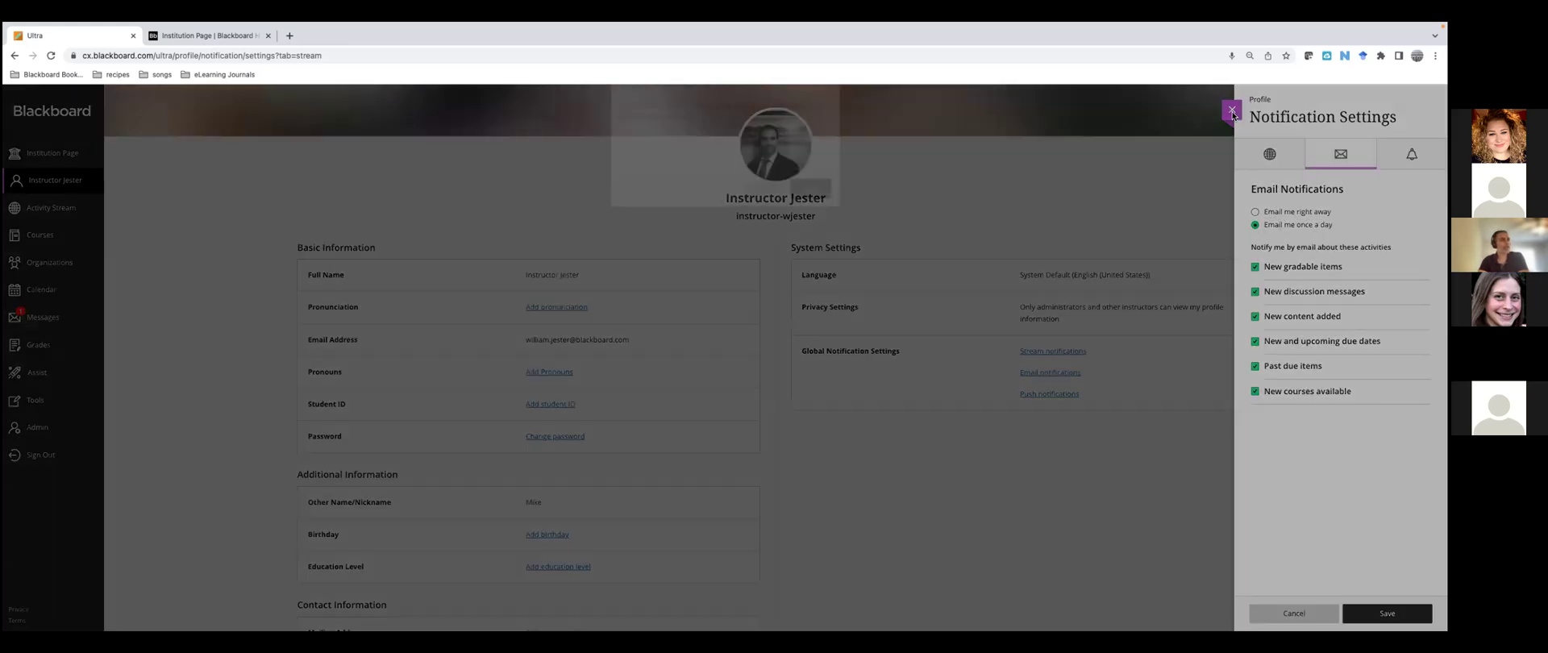
click(828, 223)
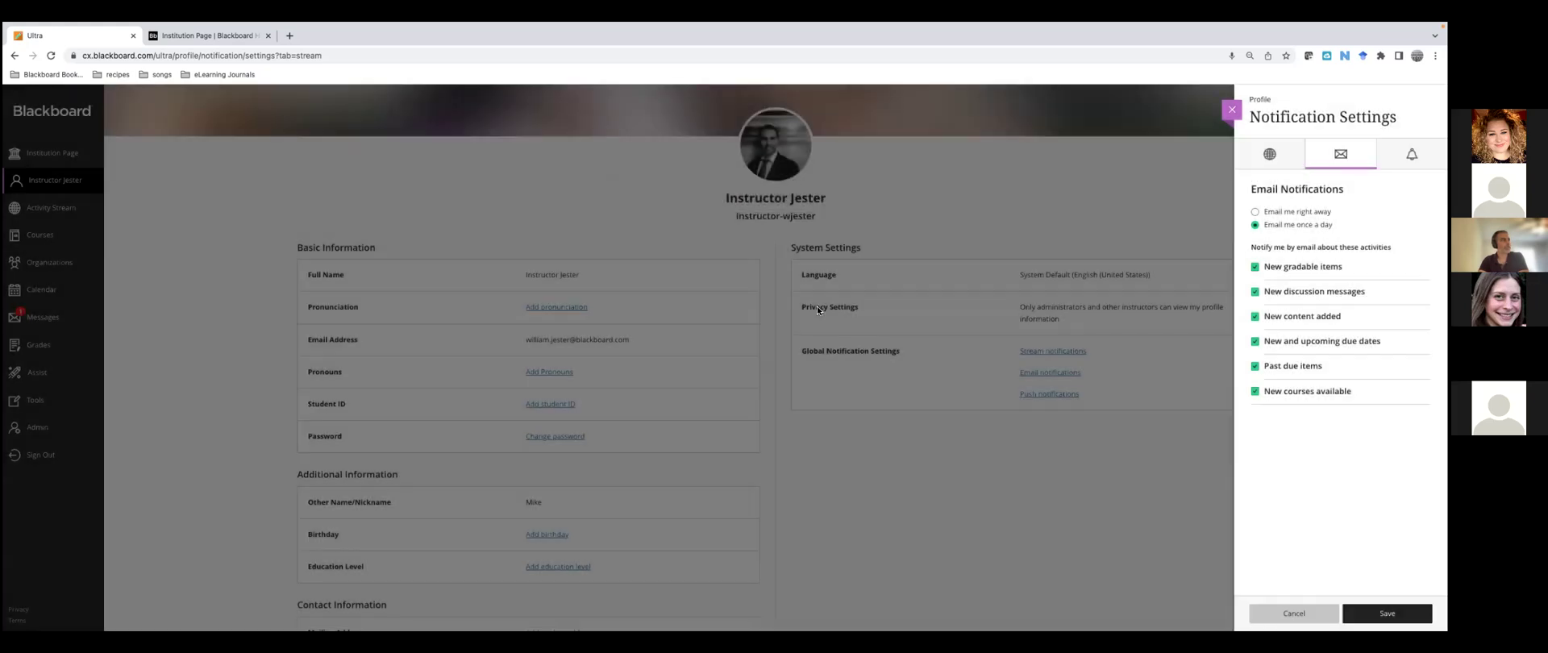
Look over the rest of the profile, reopen the global email notification settings to review their frequency and activity options, and close them
scroll(827, 466, down, 3)
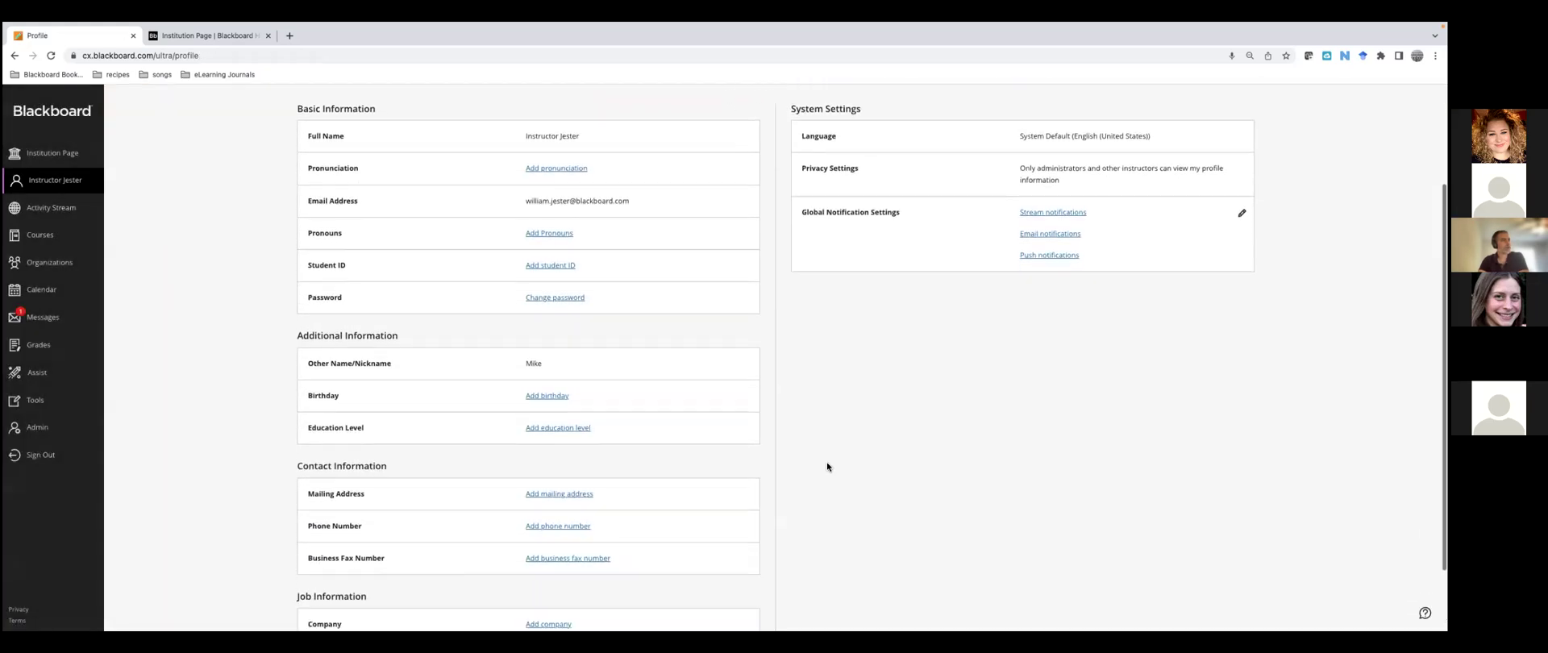
scroll(828, 466, up, 2)
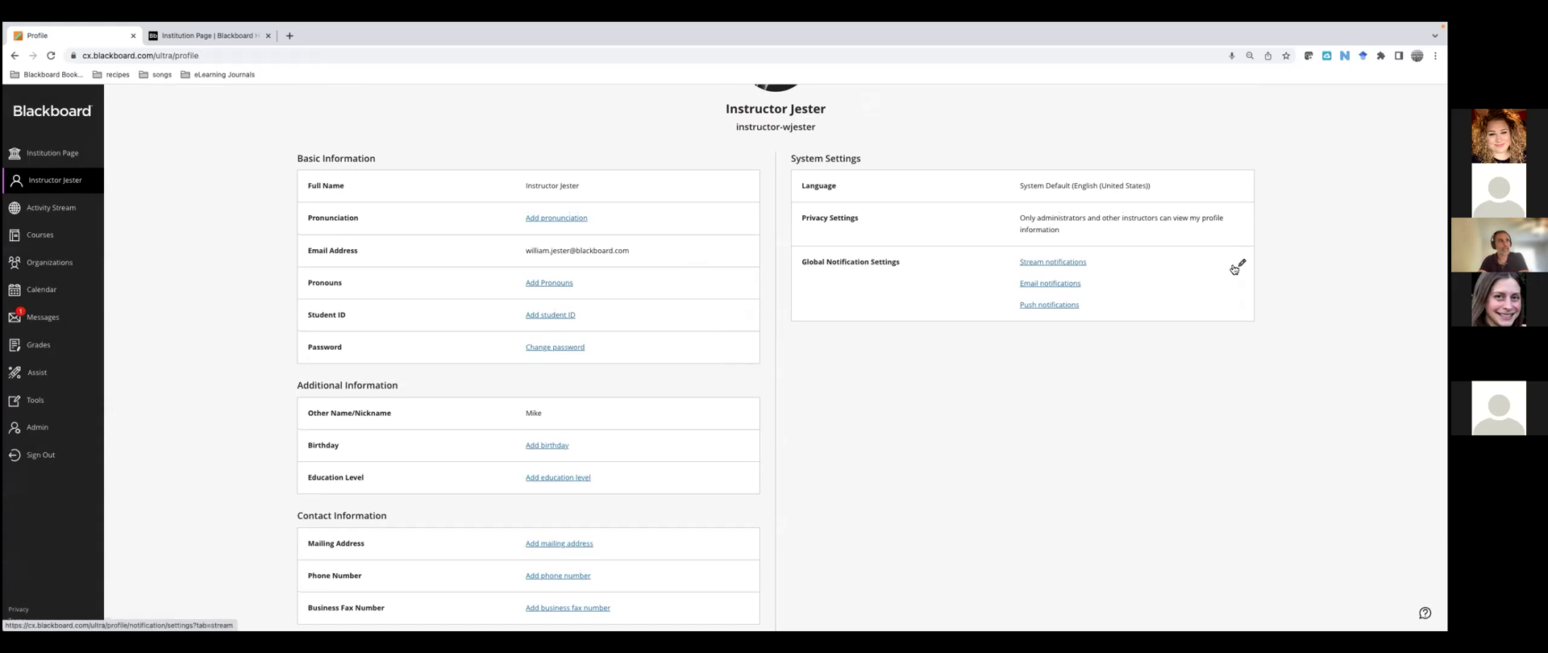
click(1065, 286)
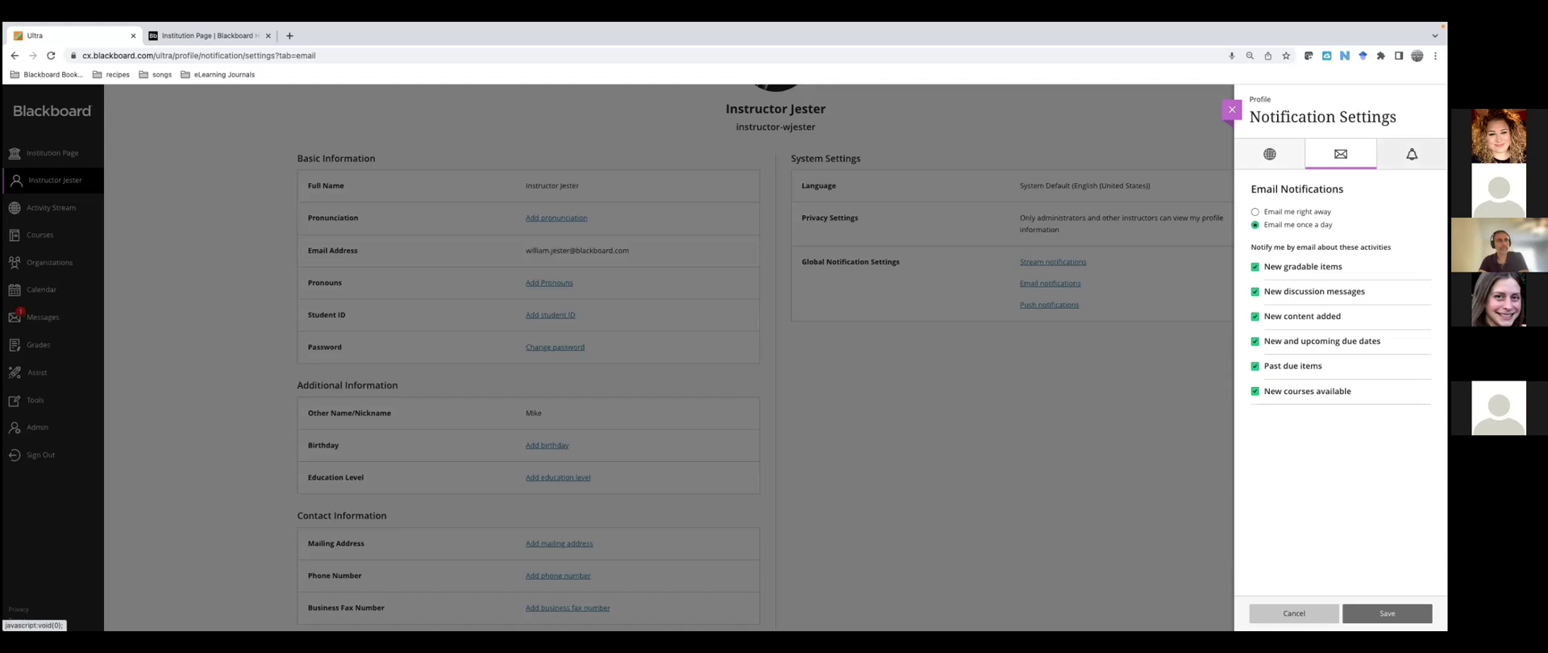
click(1231, 109)
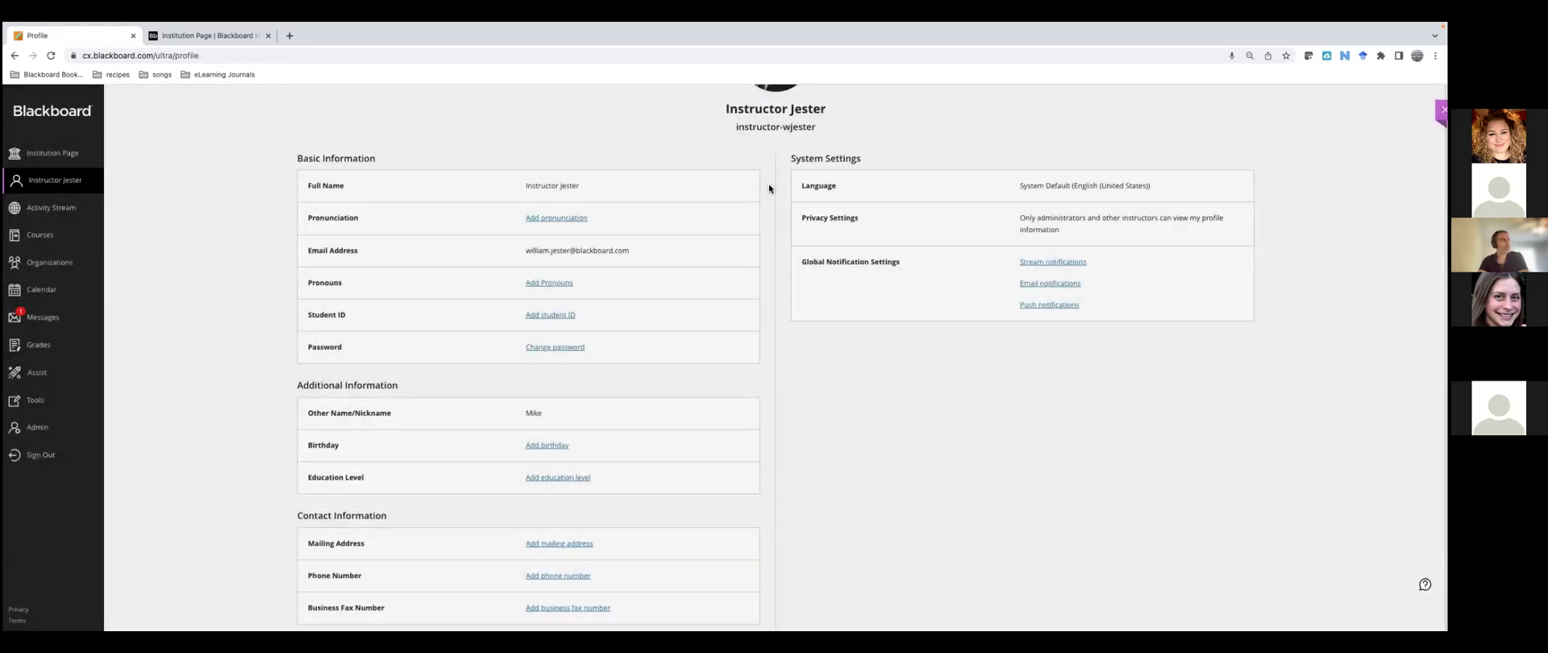
Show the global Messages list without its help notice, and open the messages of Introduction to Biology (Original)
click(43, 319)
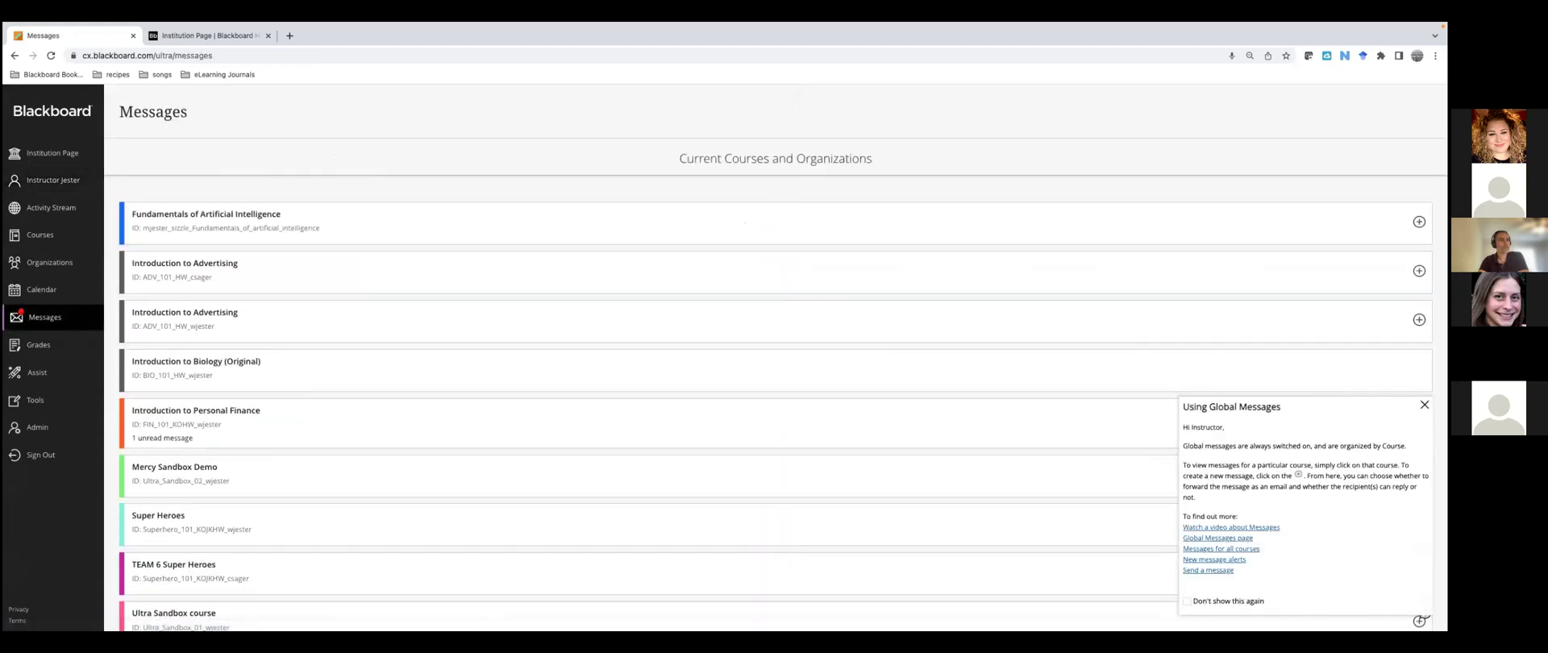
click(1423, 405)
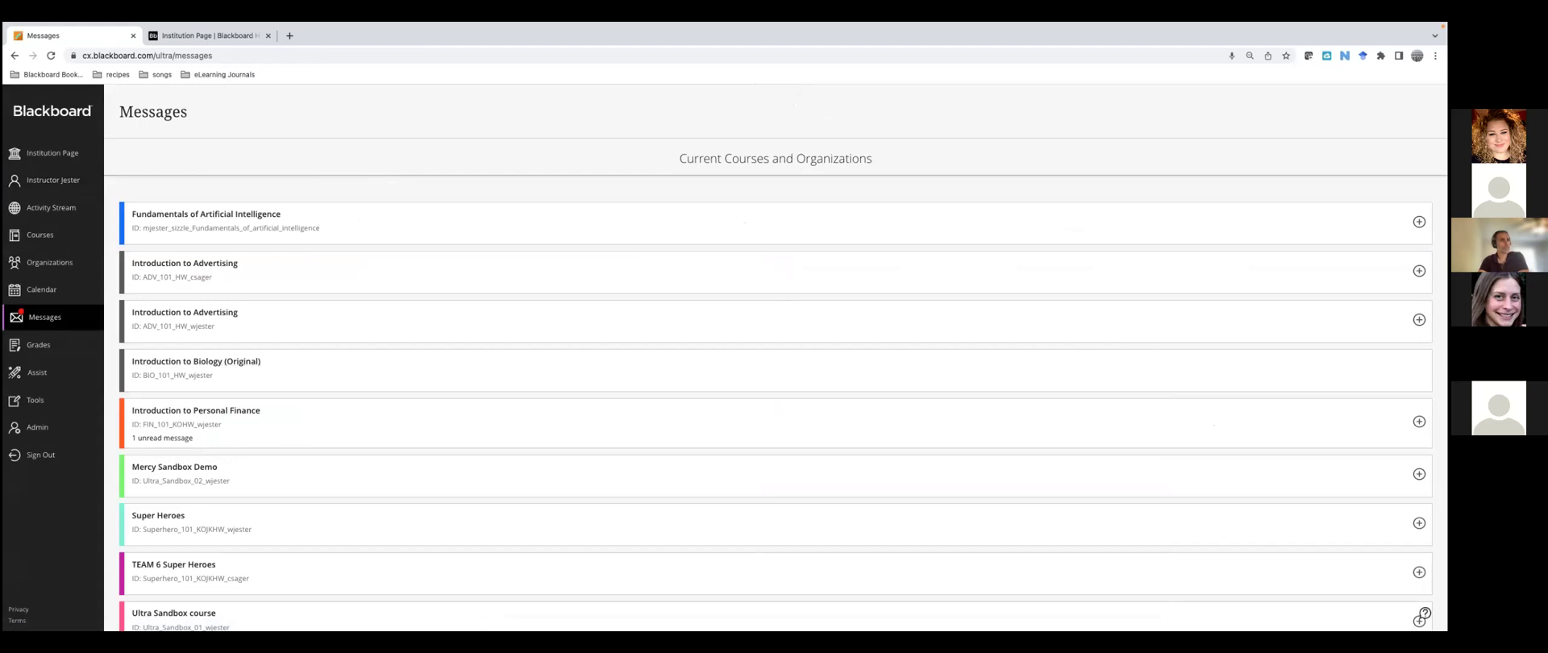
click(233, 368)
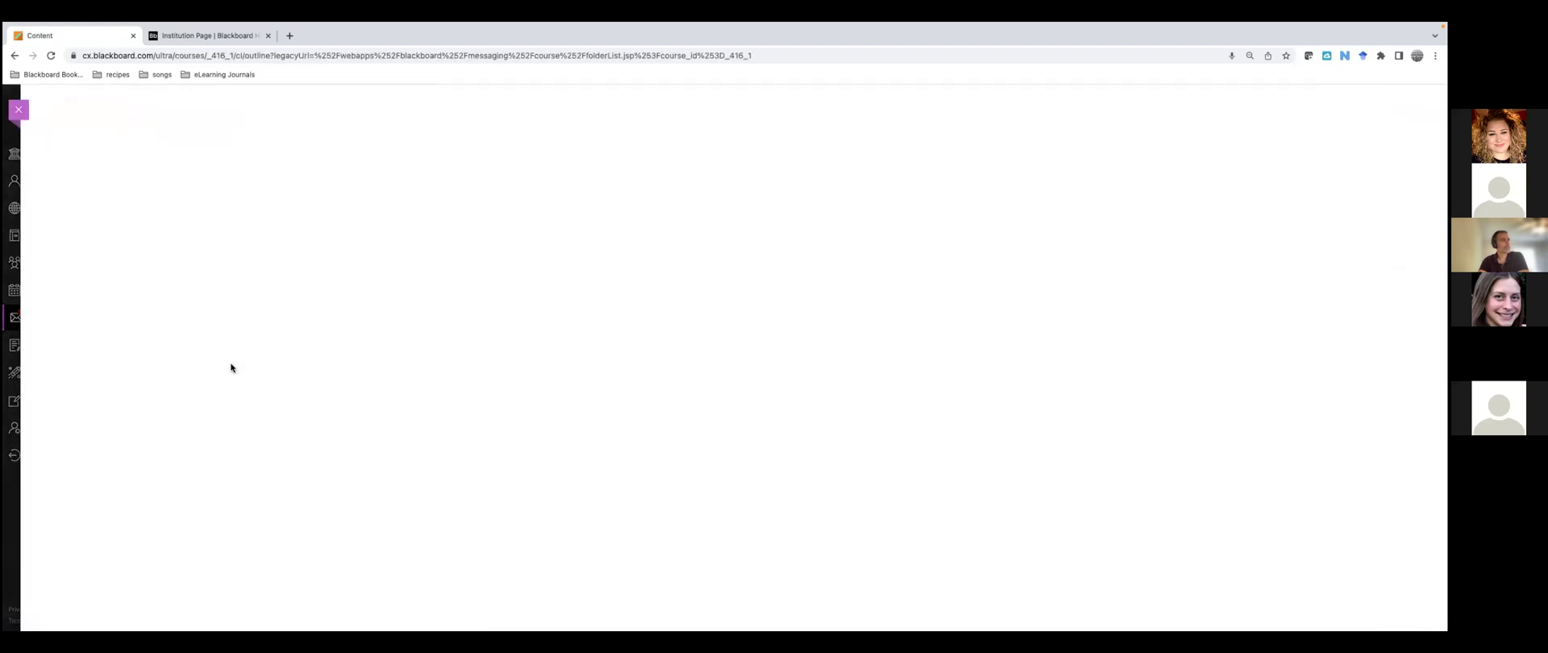
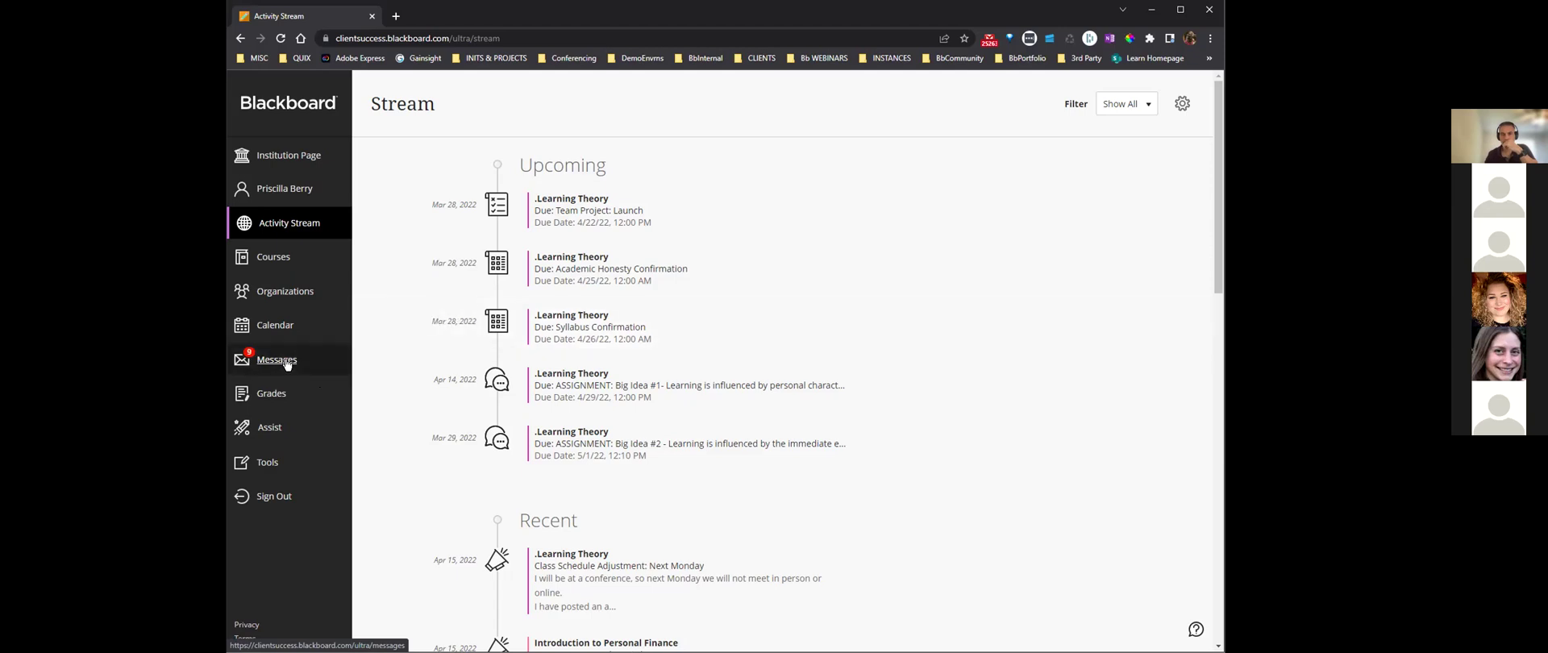
In the student view, read the "Class cancelled Wed" message in the Introduction to Biology (Original) inbox, and return to the Messages list
click(277, 360)
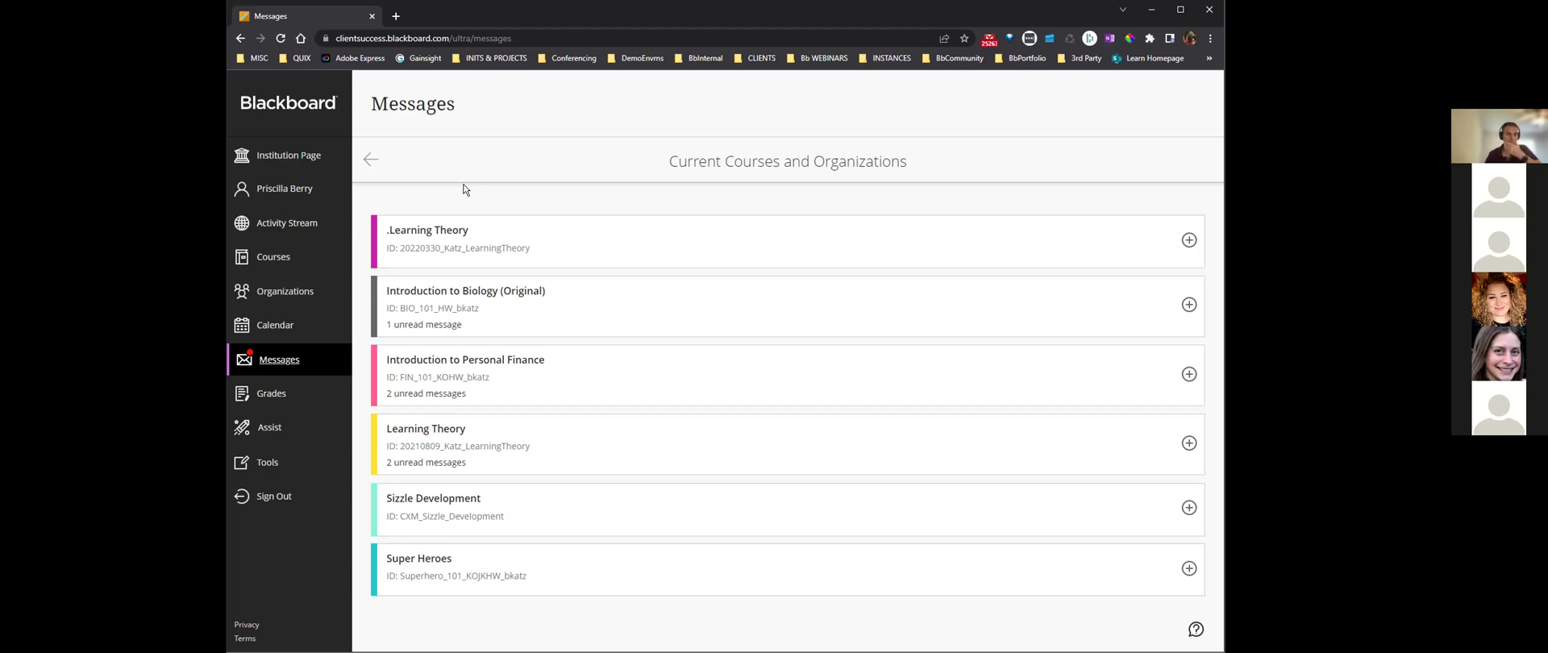
click(260, 366)
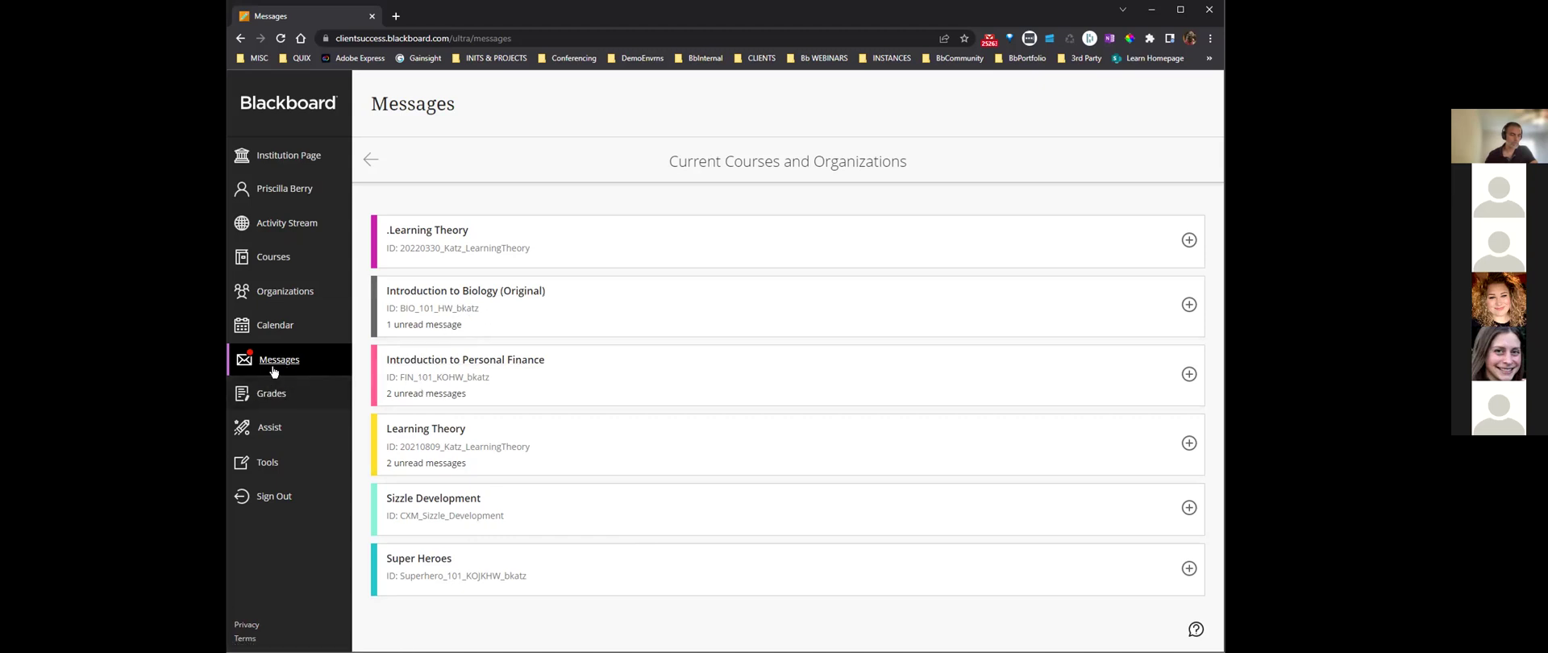
click(420, 328)
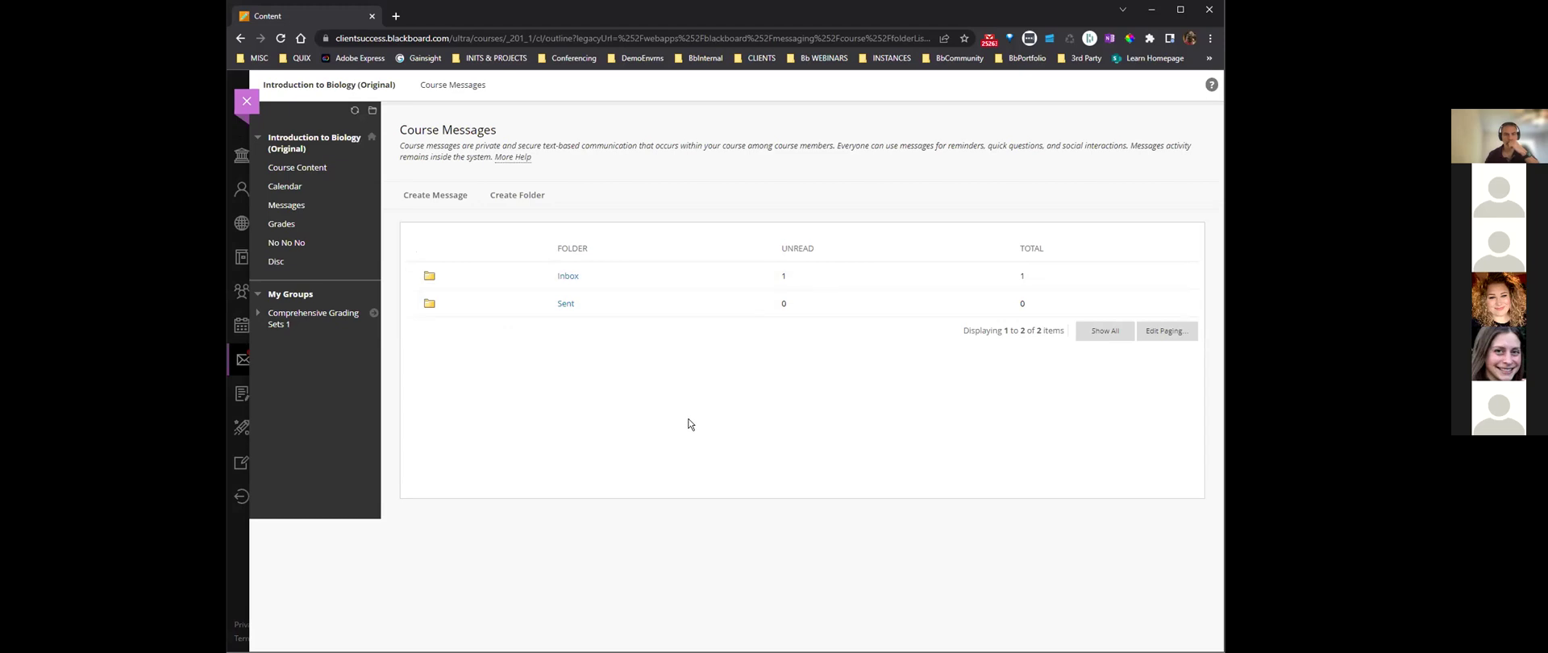
click(569, 277)
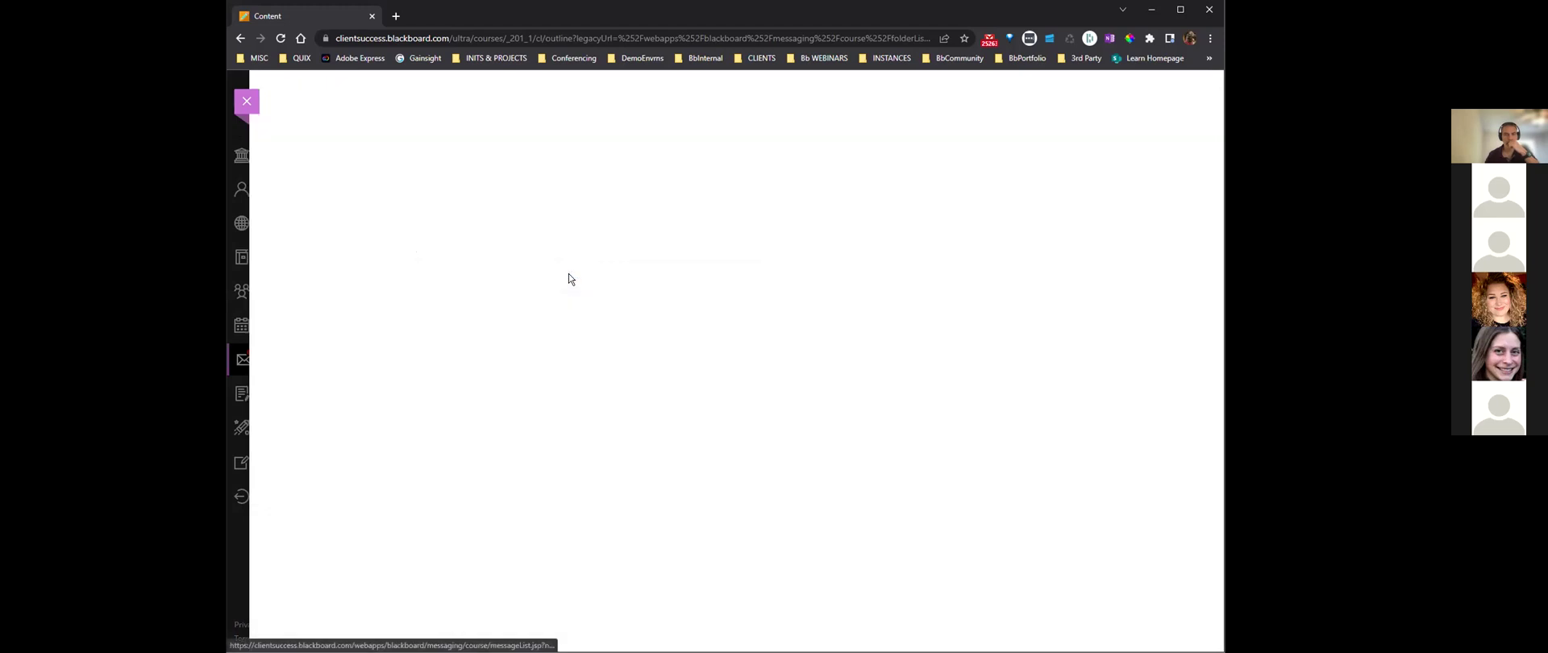
click(752, 309)
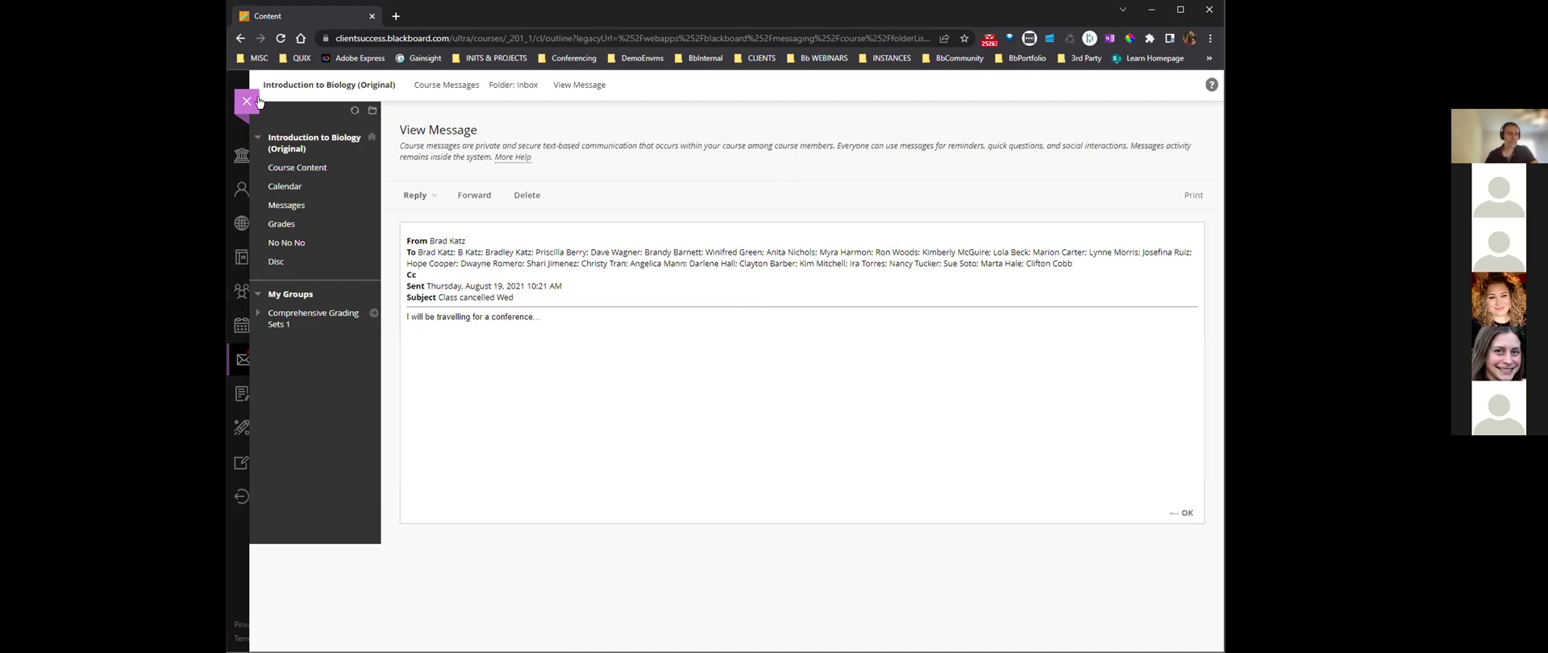
click(246, 102)
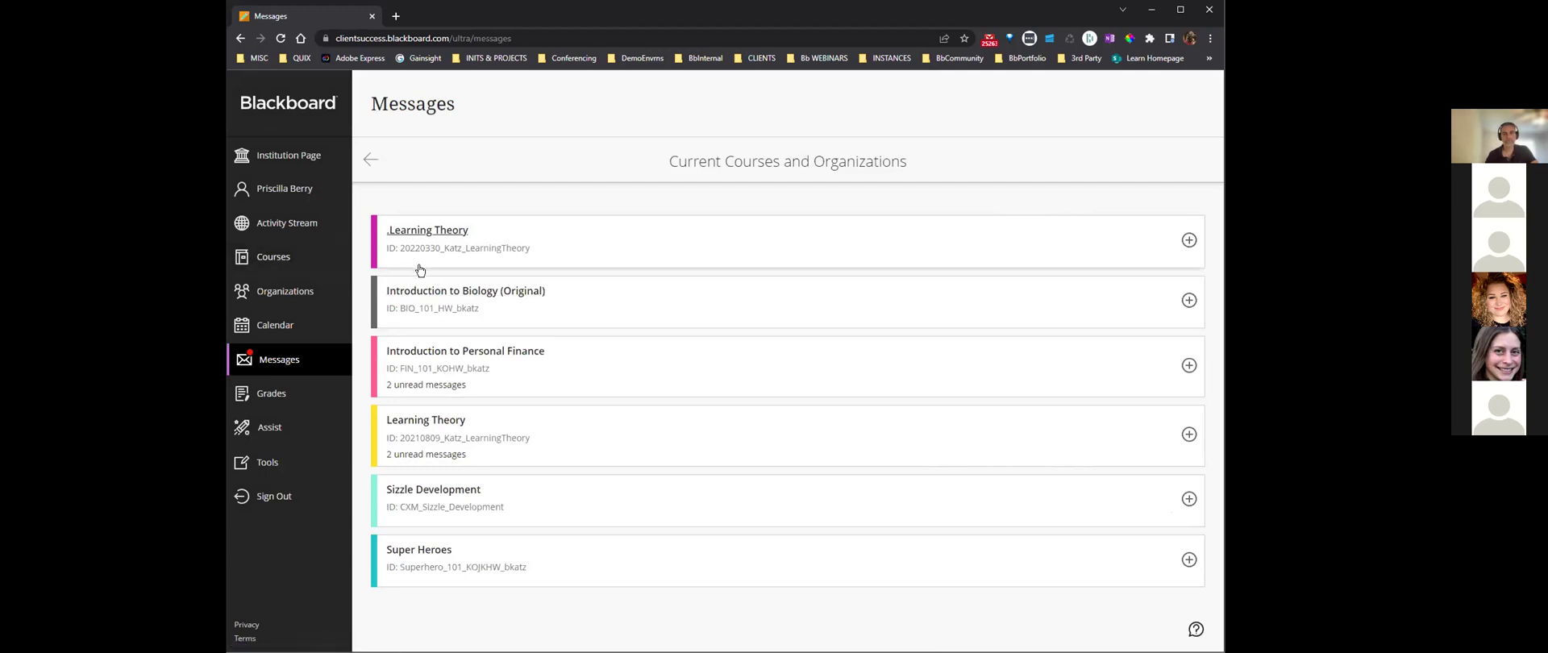
Look through the student's upcoming and recent Activity Stream items, and open the student profile without its pop-up notice
click(310, 229)
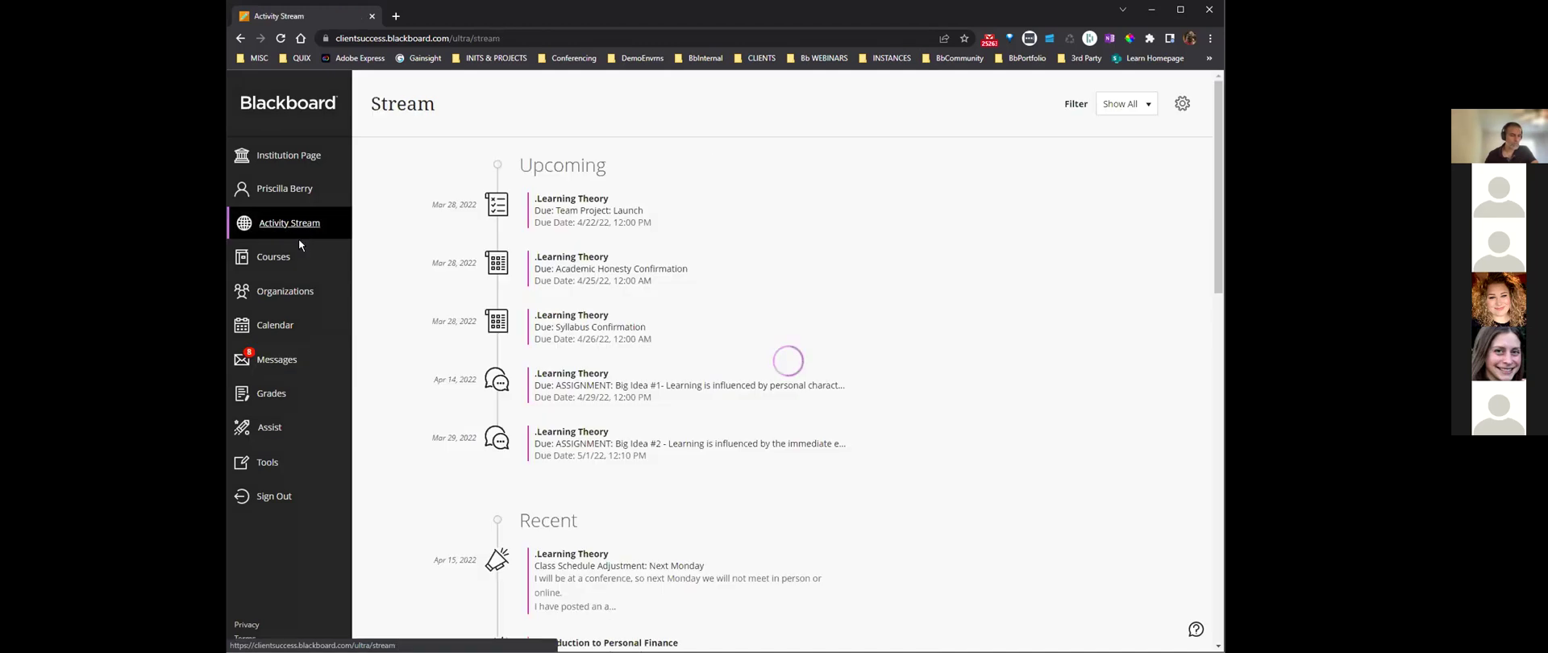
scroll(739, 287, down, 5)
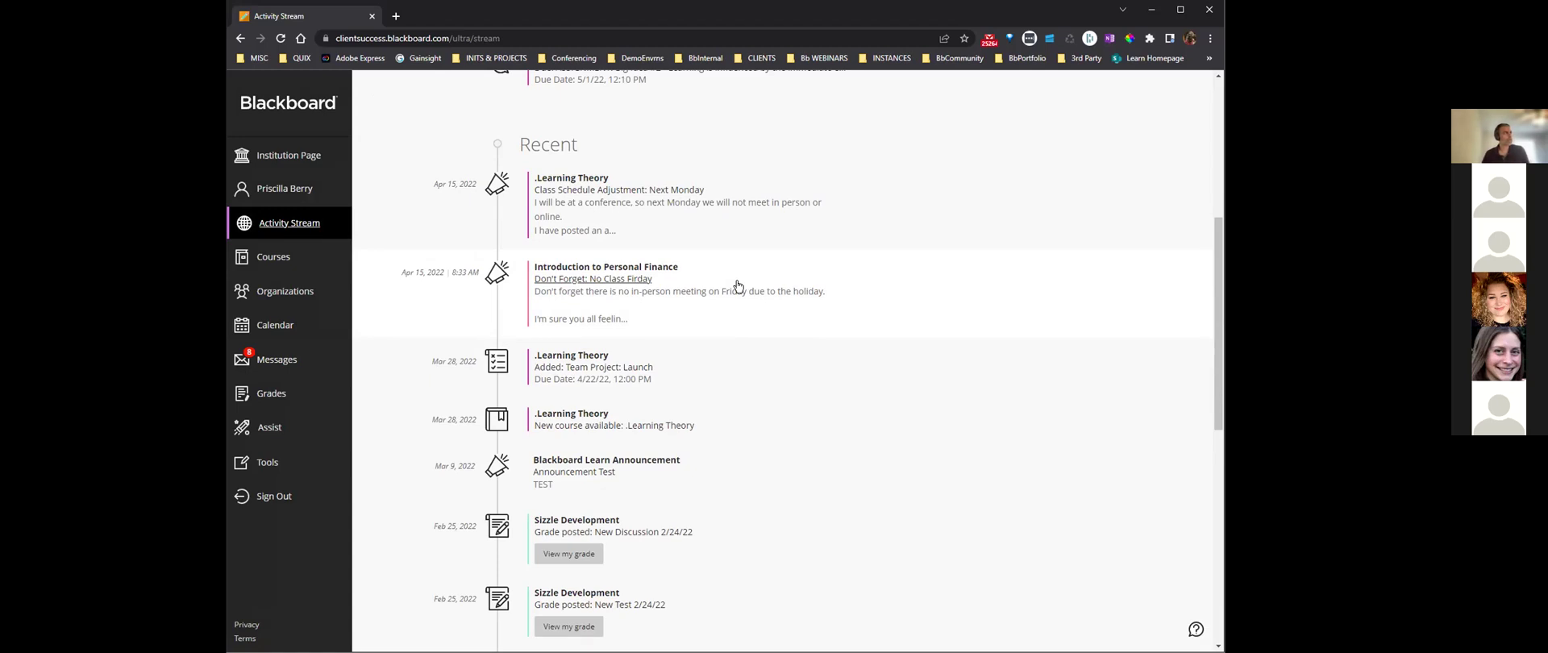
click(266, 191)
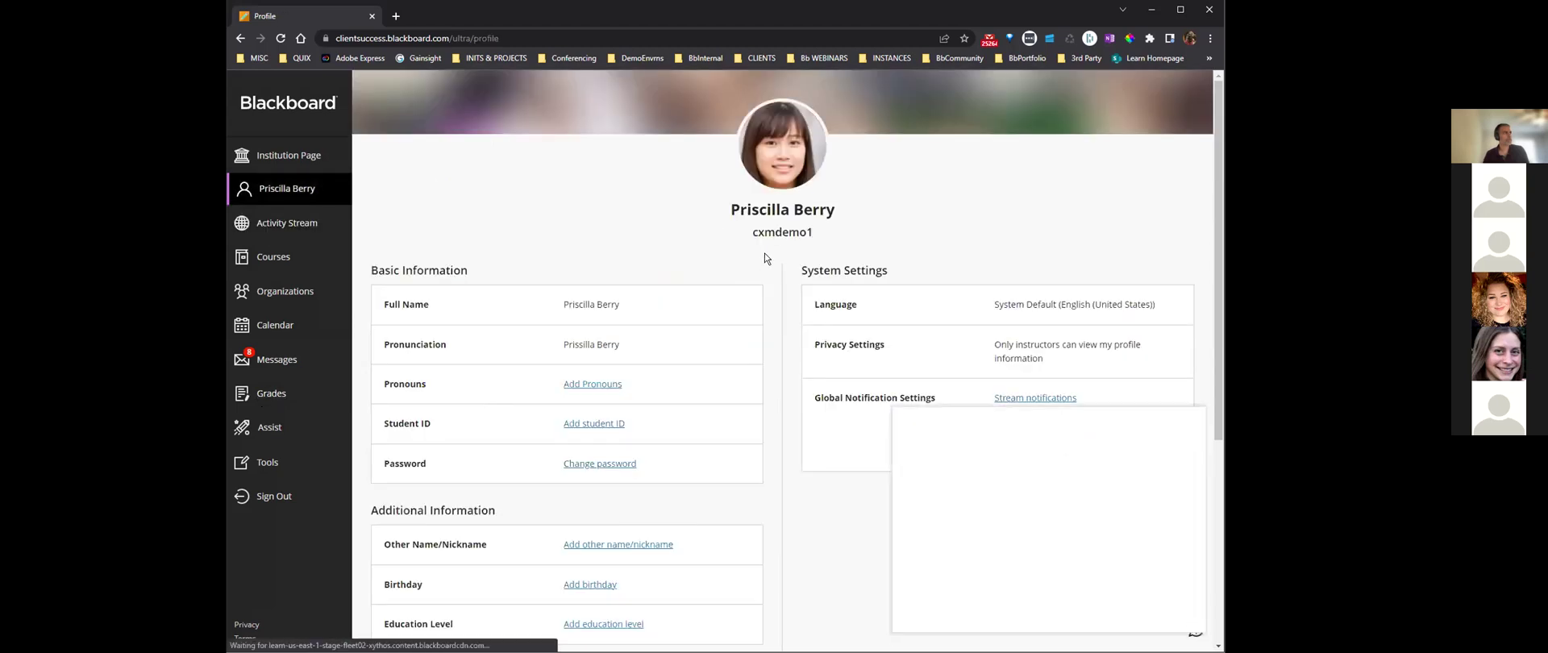
click(1195, 416)
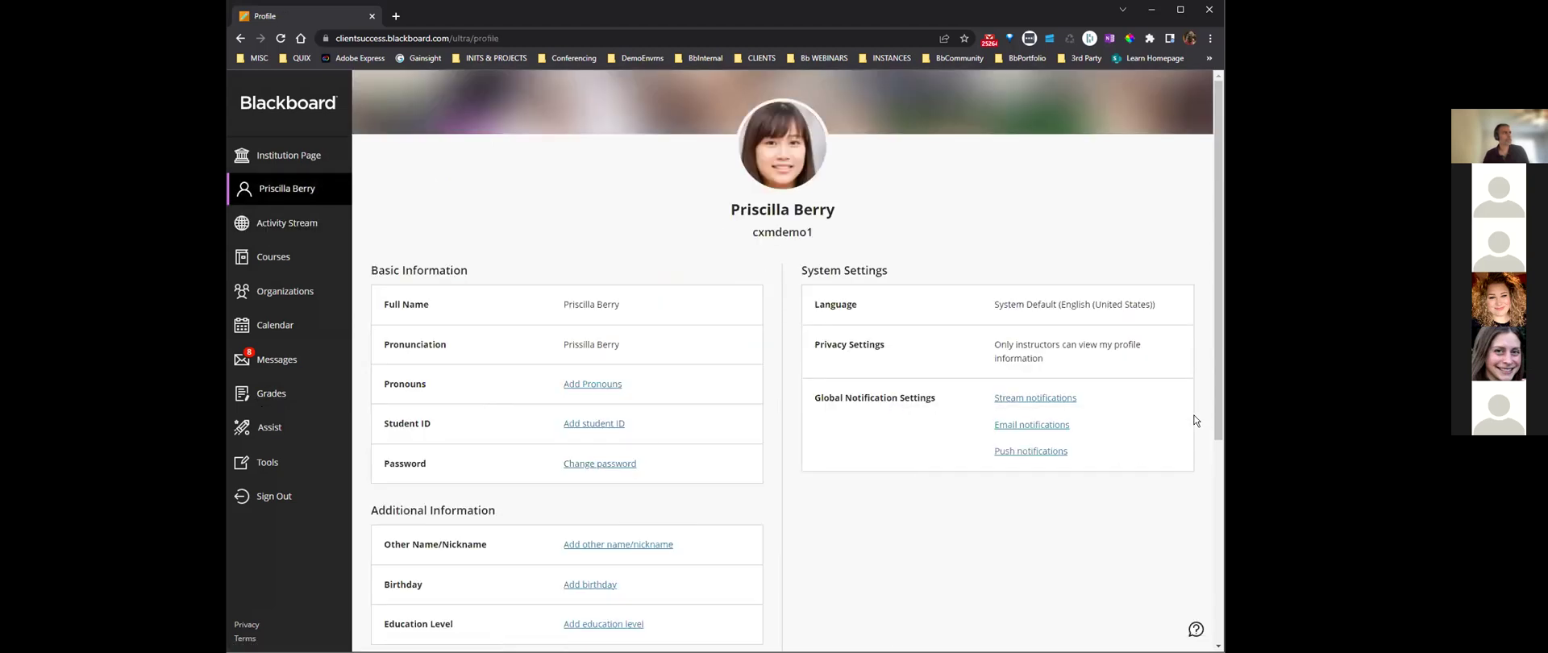
Examine the pronouns and name pronunciation fields in the student's contact information, close them unchanged, and return to the Activity Stream
click(594, 392)
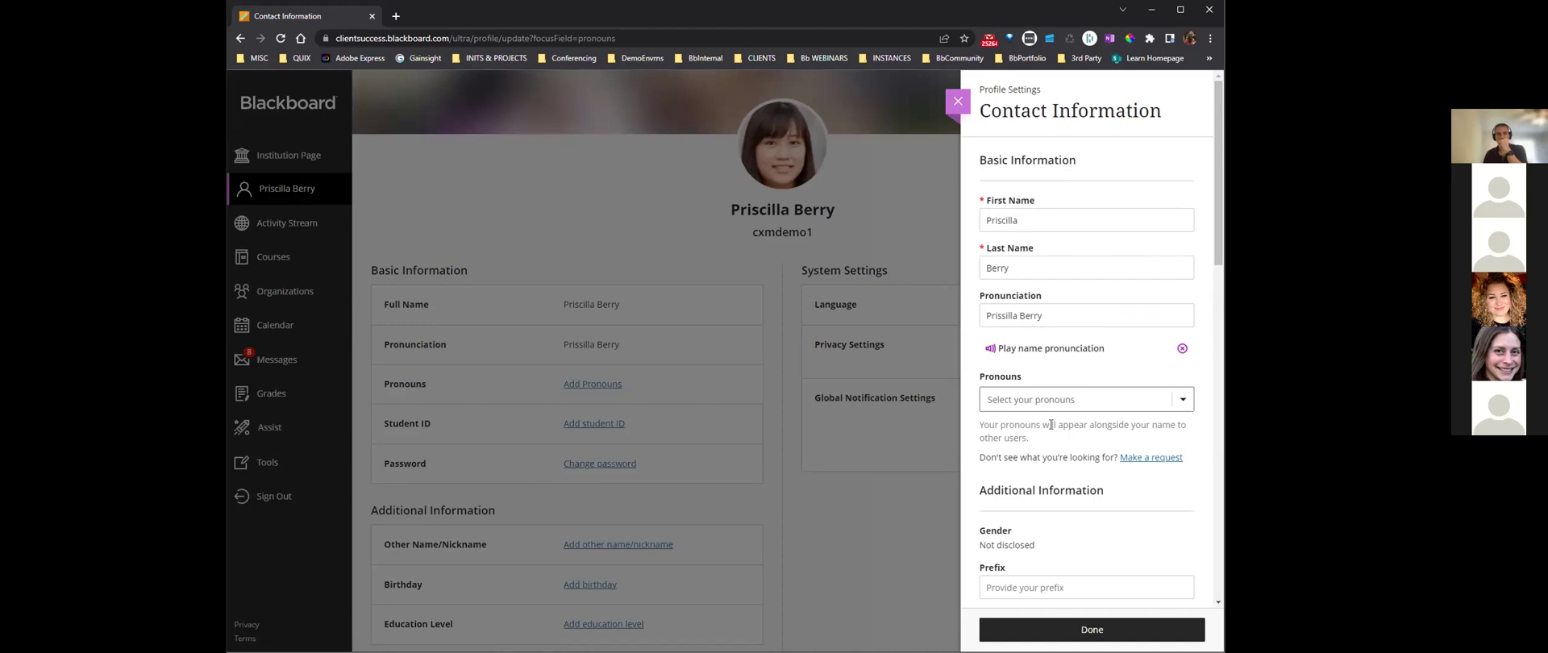
click(961, 97)
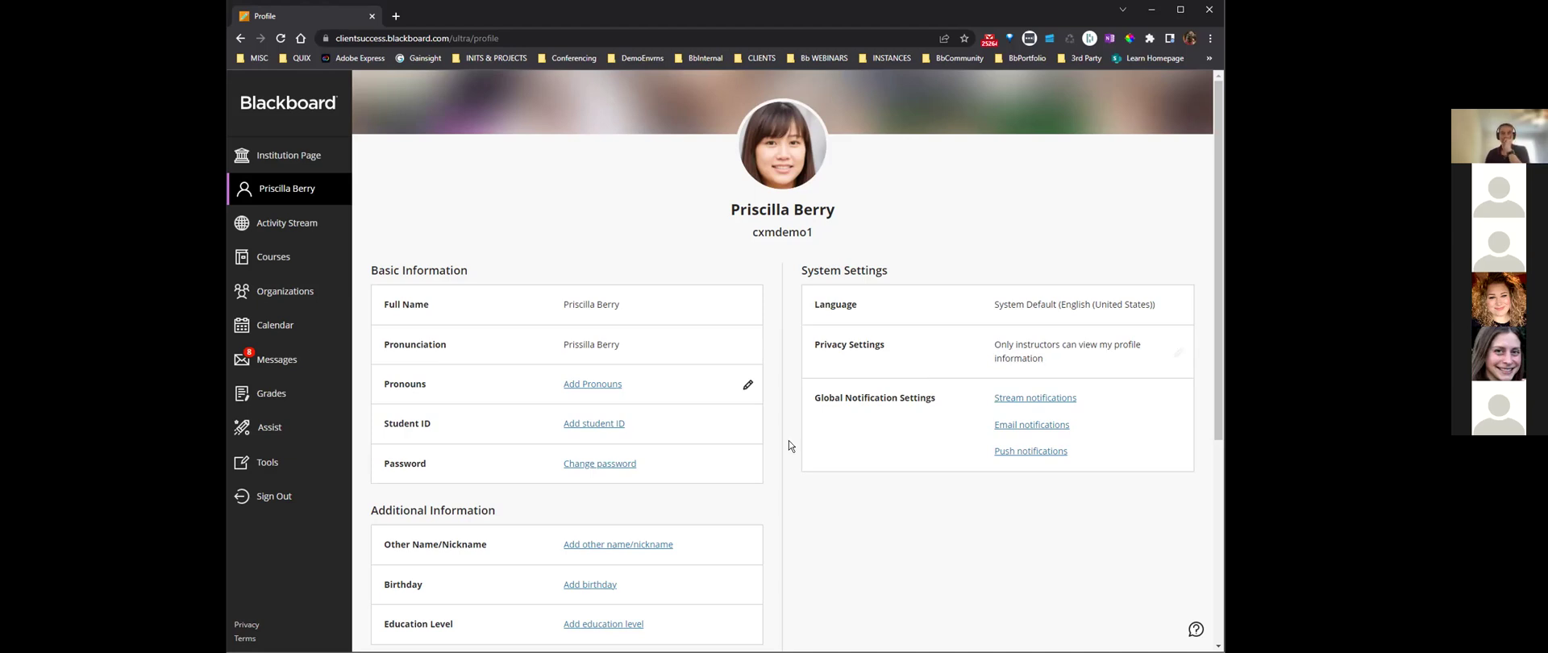
click(307, 234)
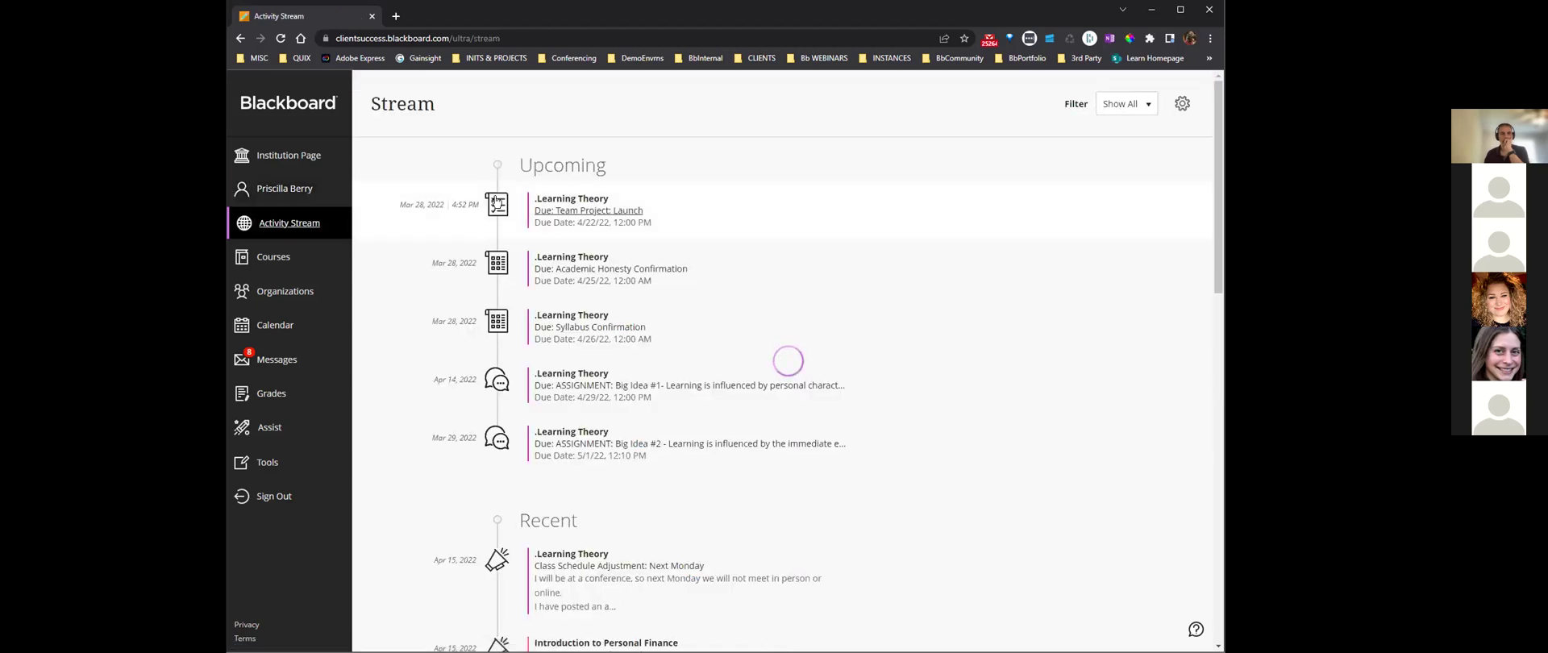
Filter the student's Activity Stream to Grades and Feedback and look through the recently posted grades
click(1121, 107)
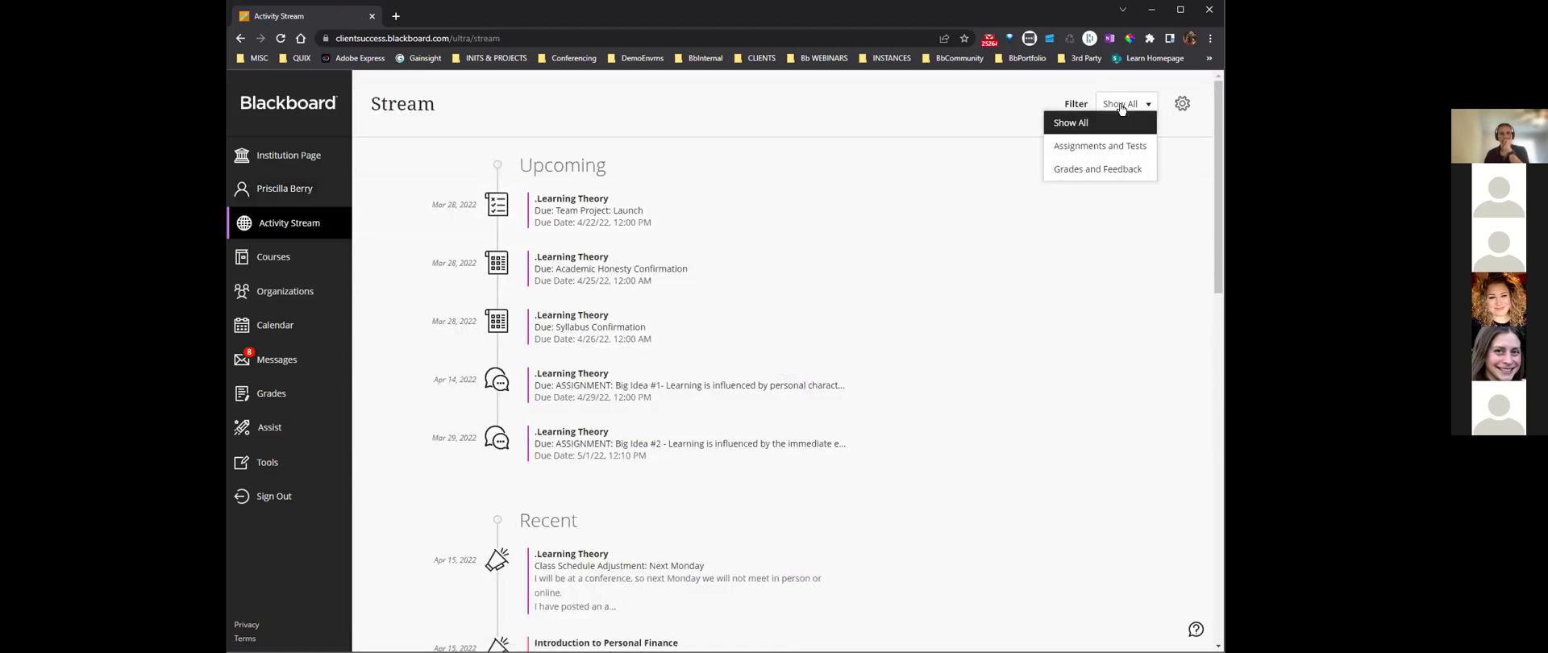
click(1104, 168)
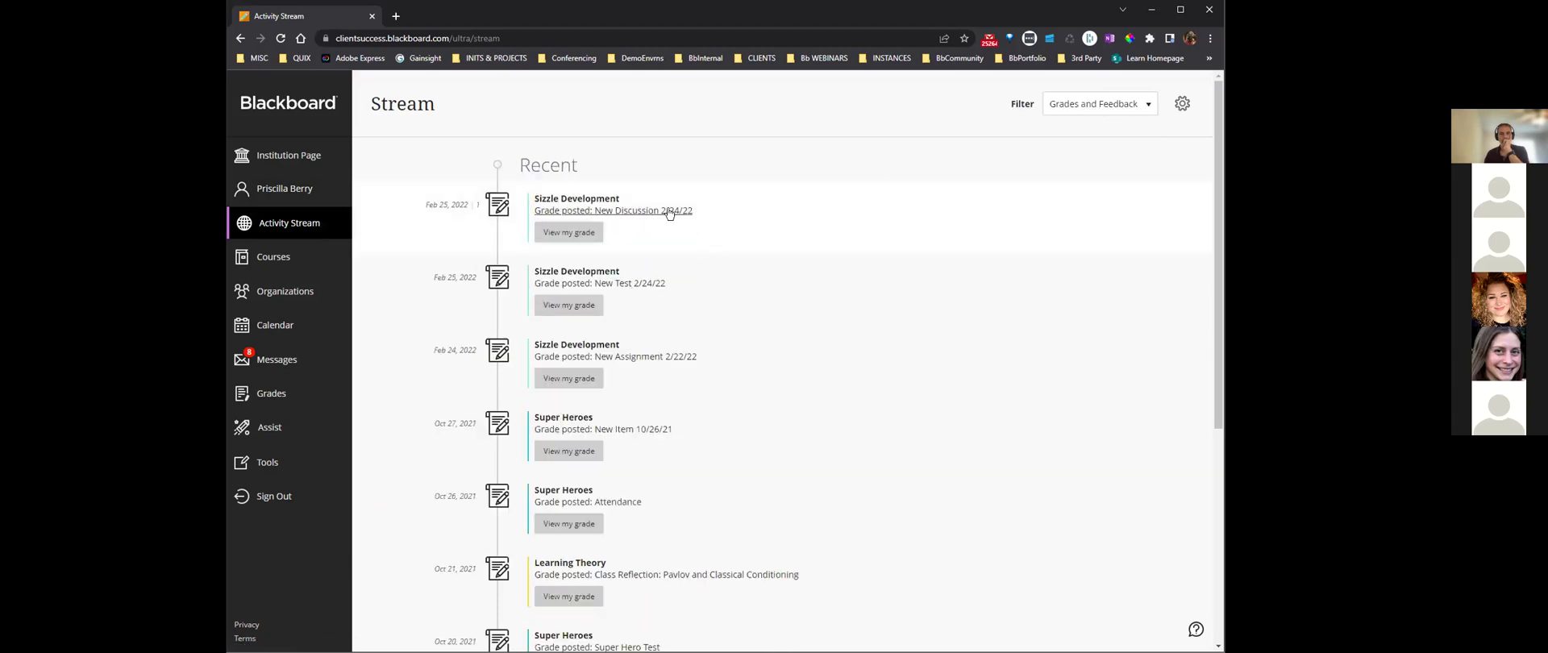
scroll(661, 387, down, 3)
scroll(732, 421, up, 5)
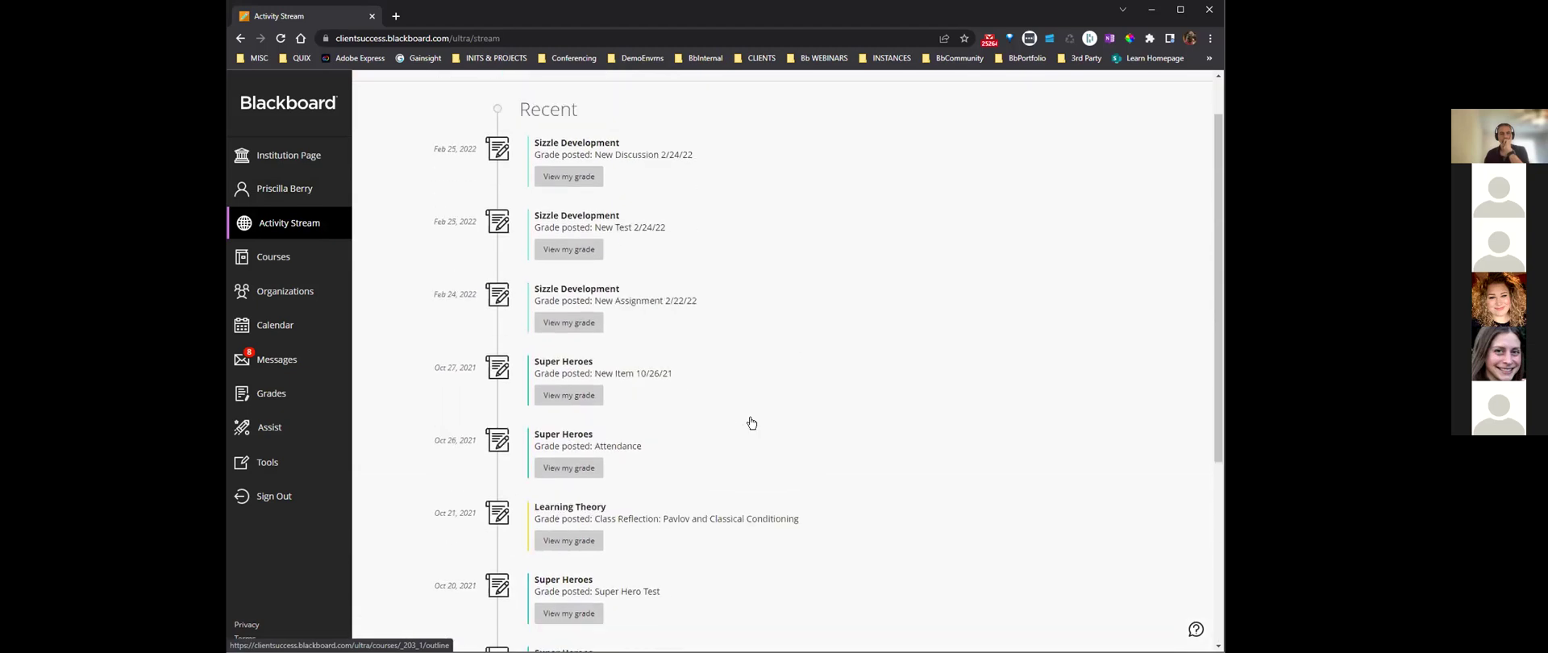
scroll(752, 422, up, 1)
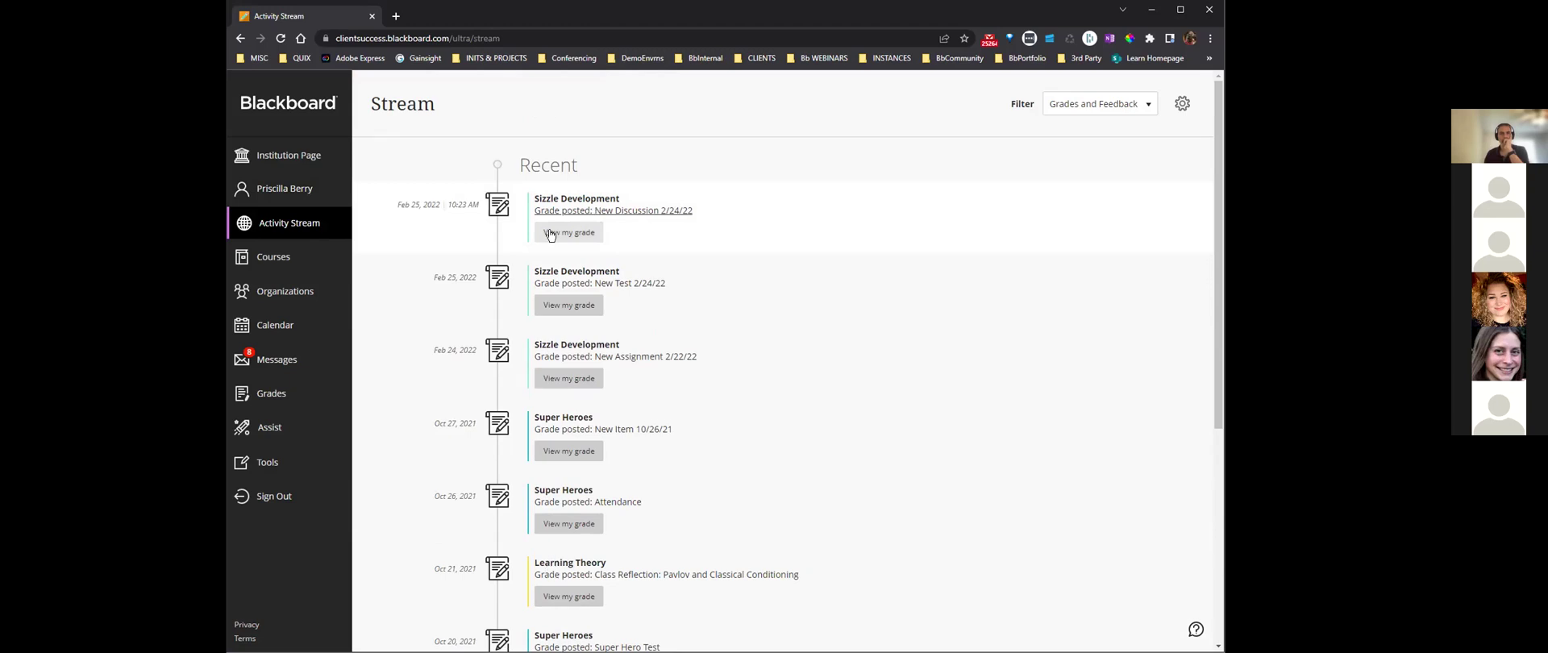
Filter the Activity Stream to Assignments and Tests, and return the filter to Show All
click(1106, 104)
click(1080, 148)
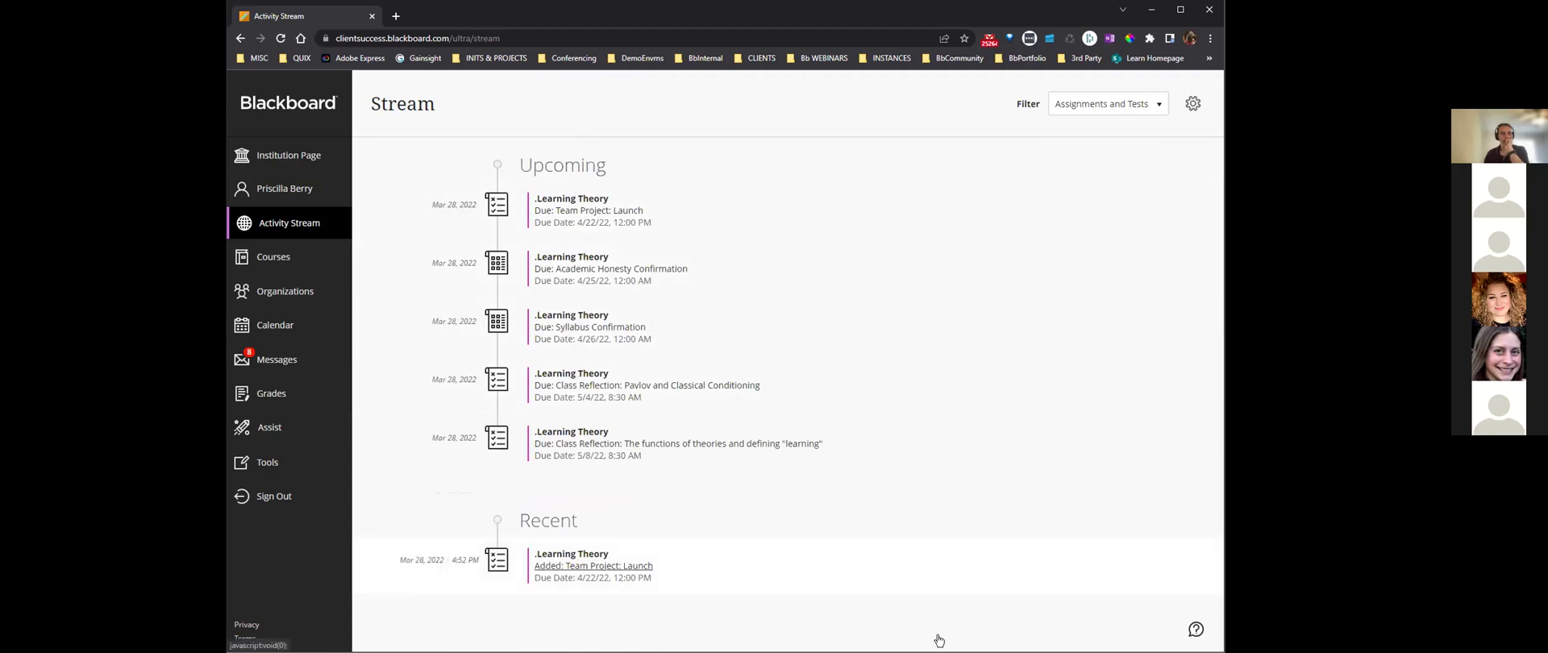
click(1103, 107)
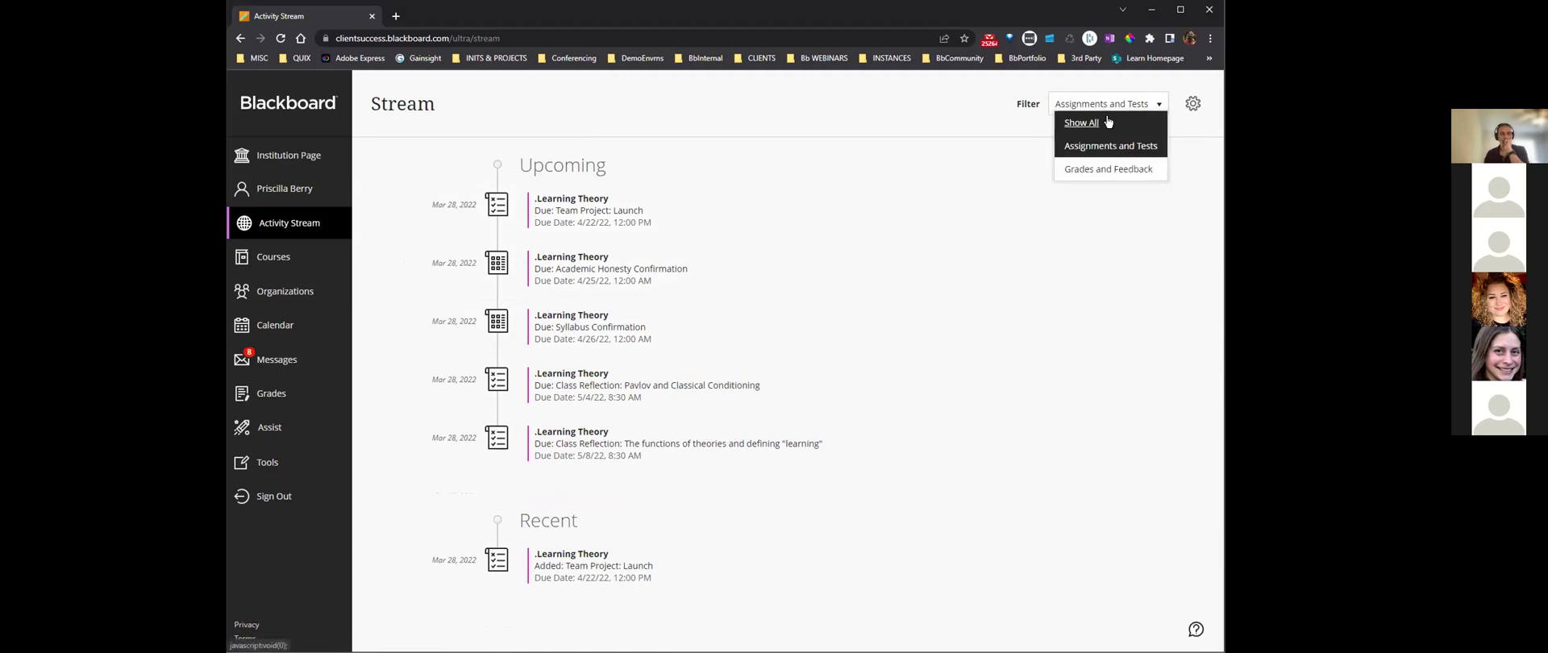
click(1085, 122)
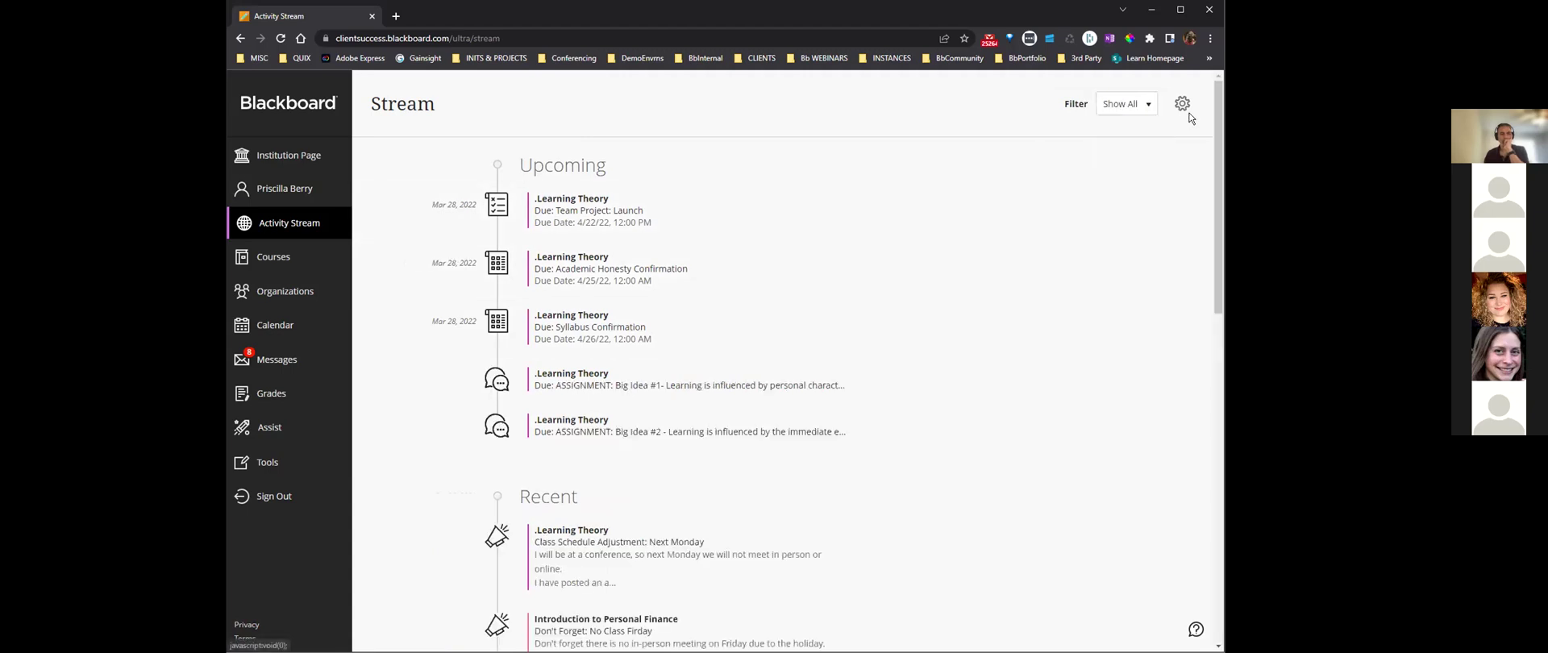
click(1119, 104)
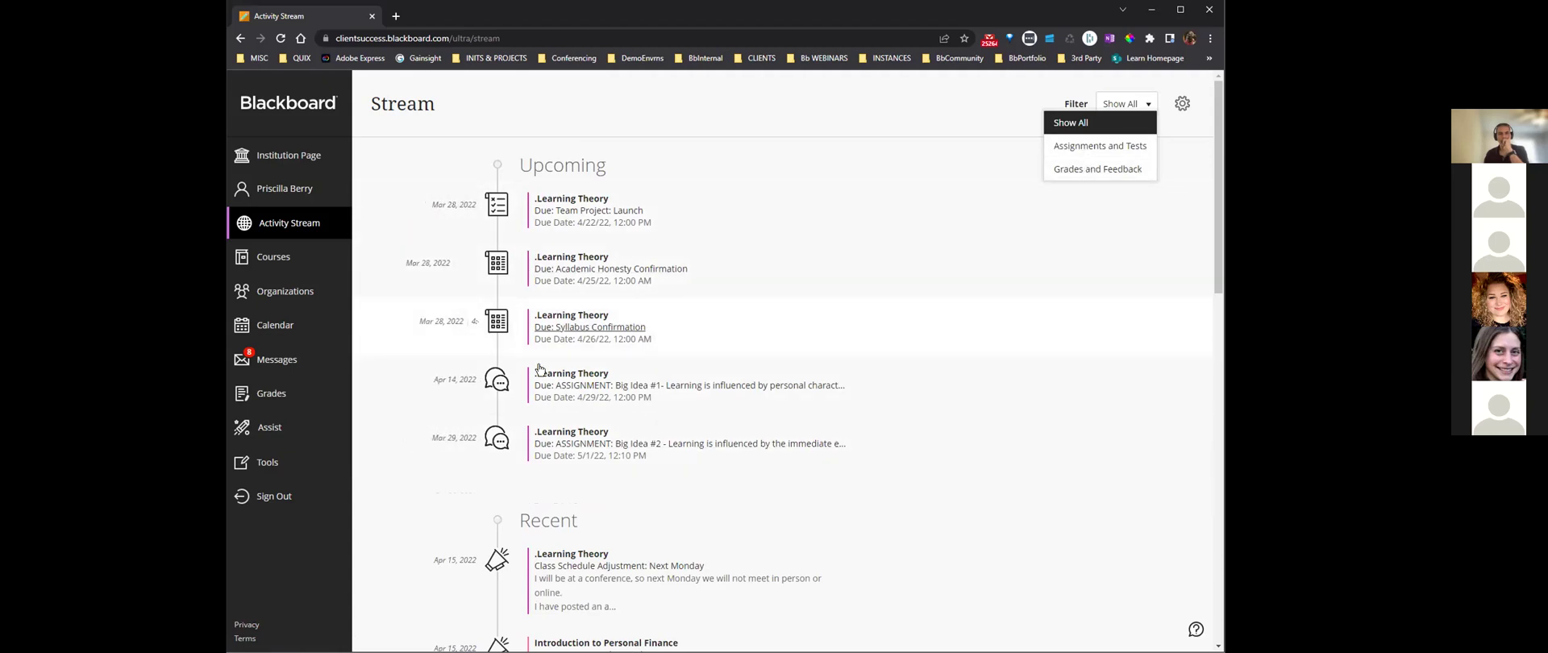
click(1147, 134)
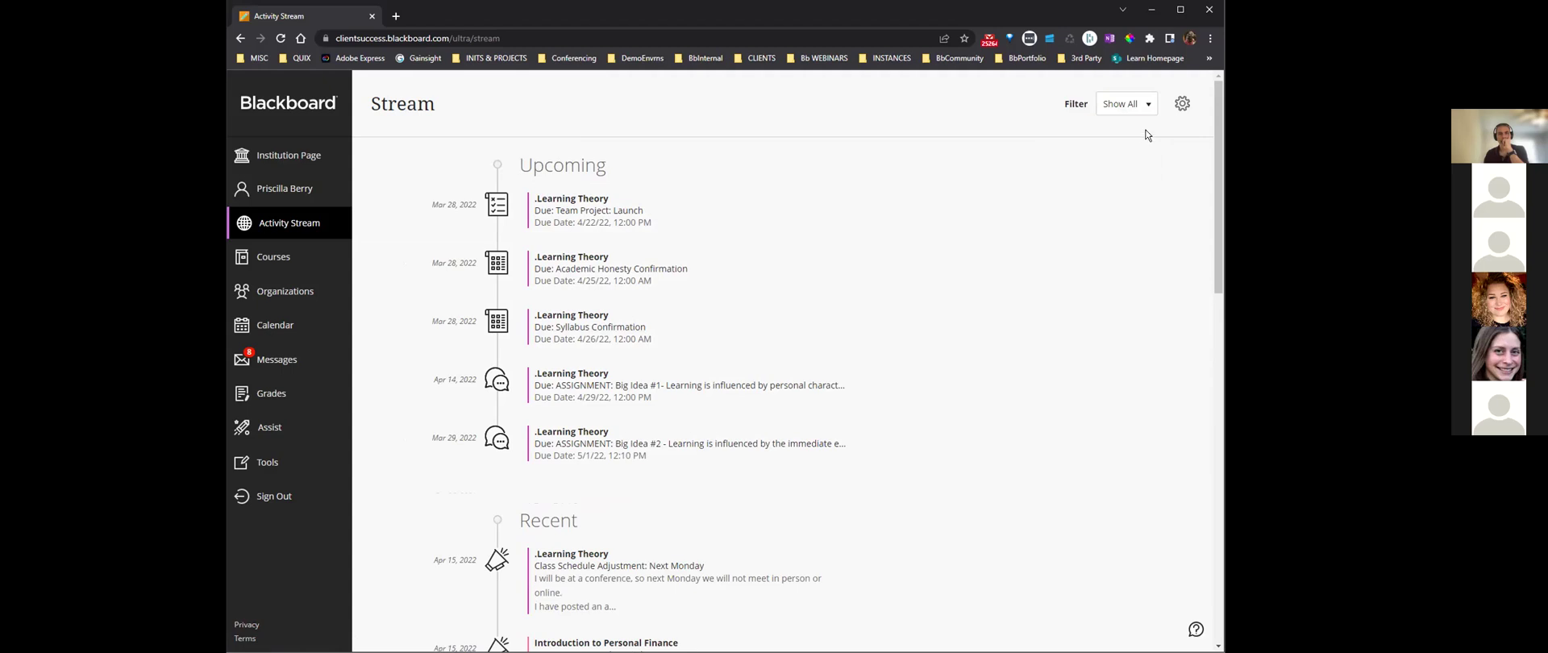
Review the student's Stream Notifications options in the notification settings and close them unchanged
click(1182, 105)
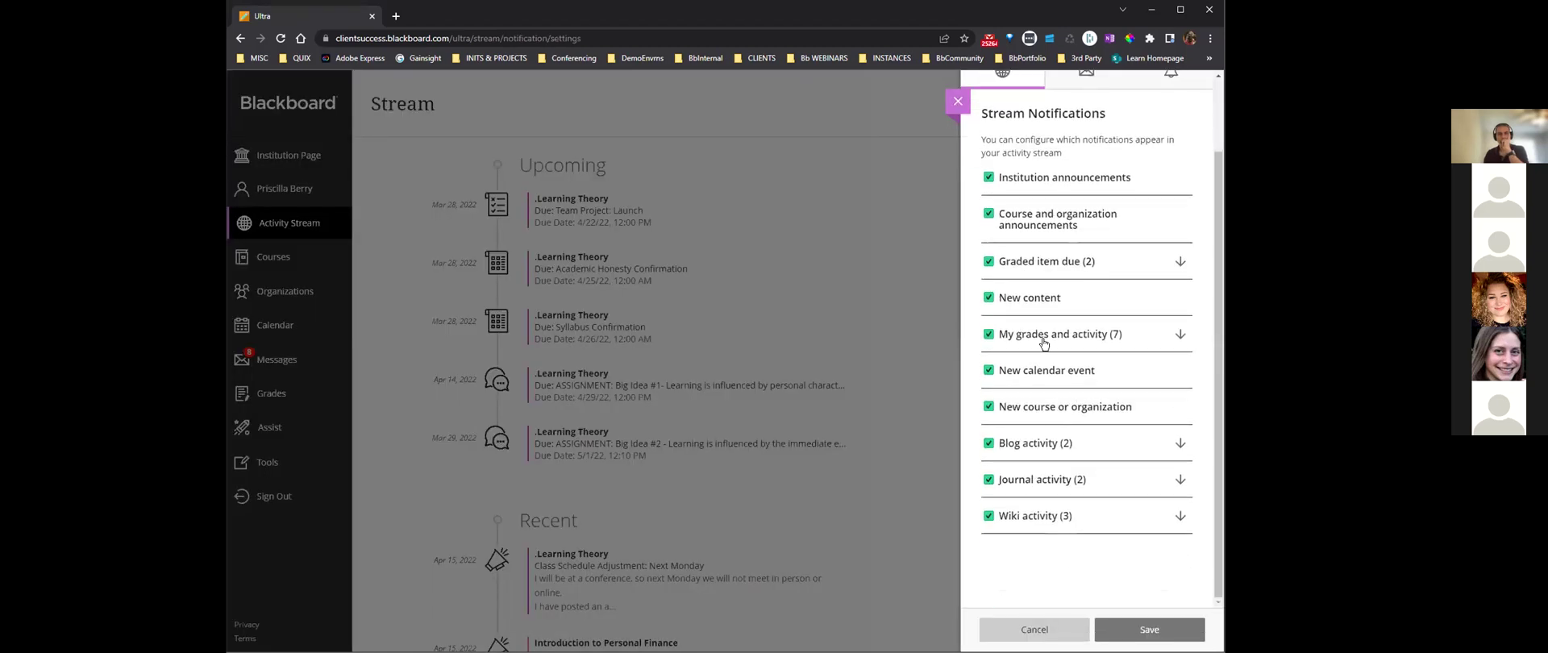
scroll(1065, 484, up, 1)
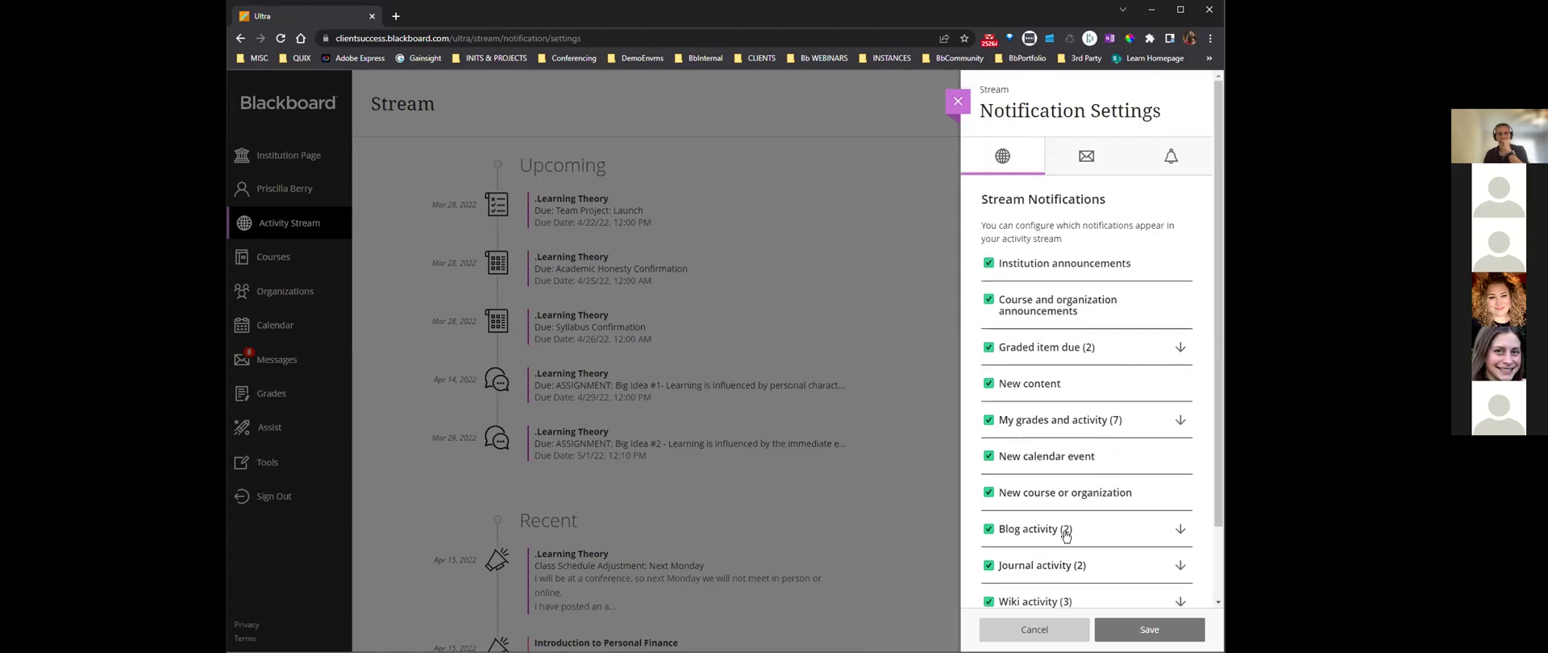
scroll(1068, 437, down, 1)
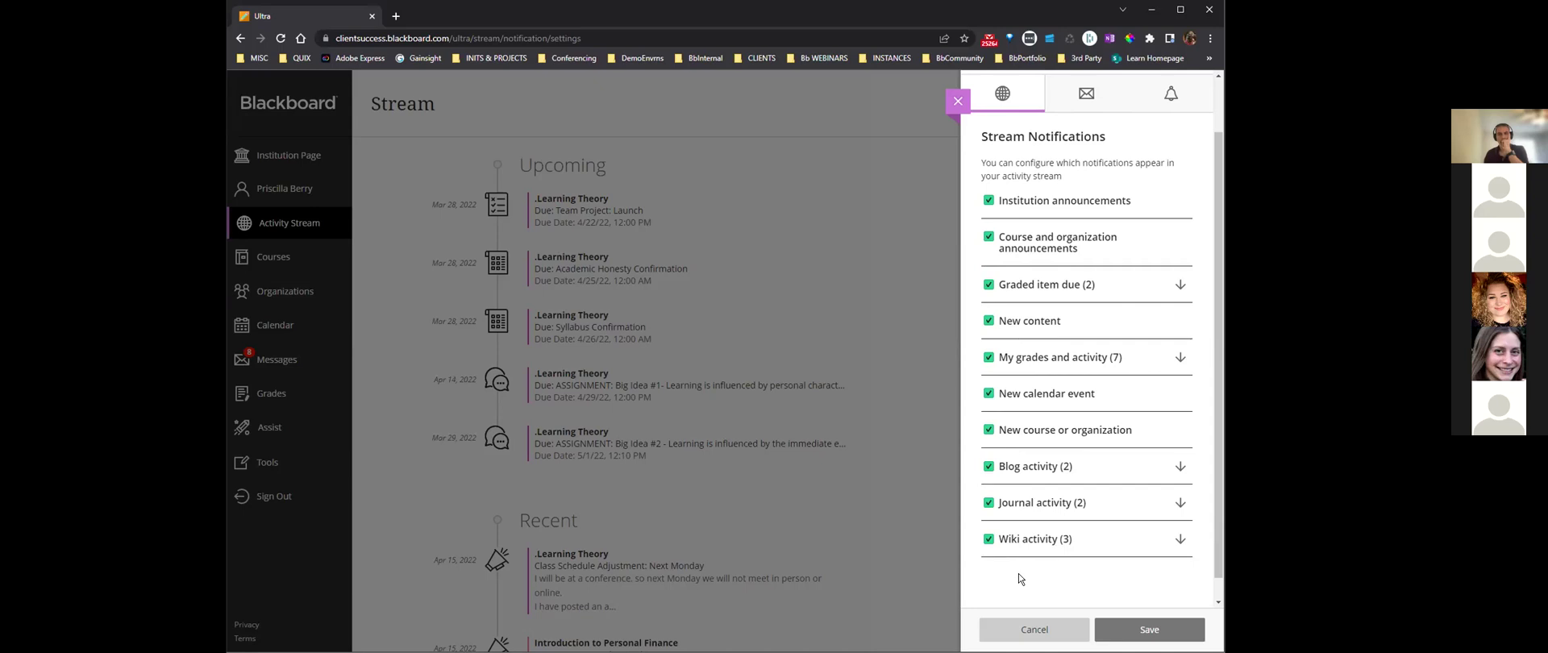
click(958, 100)
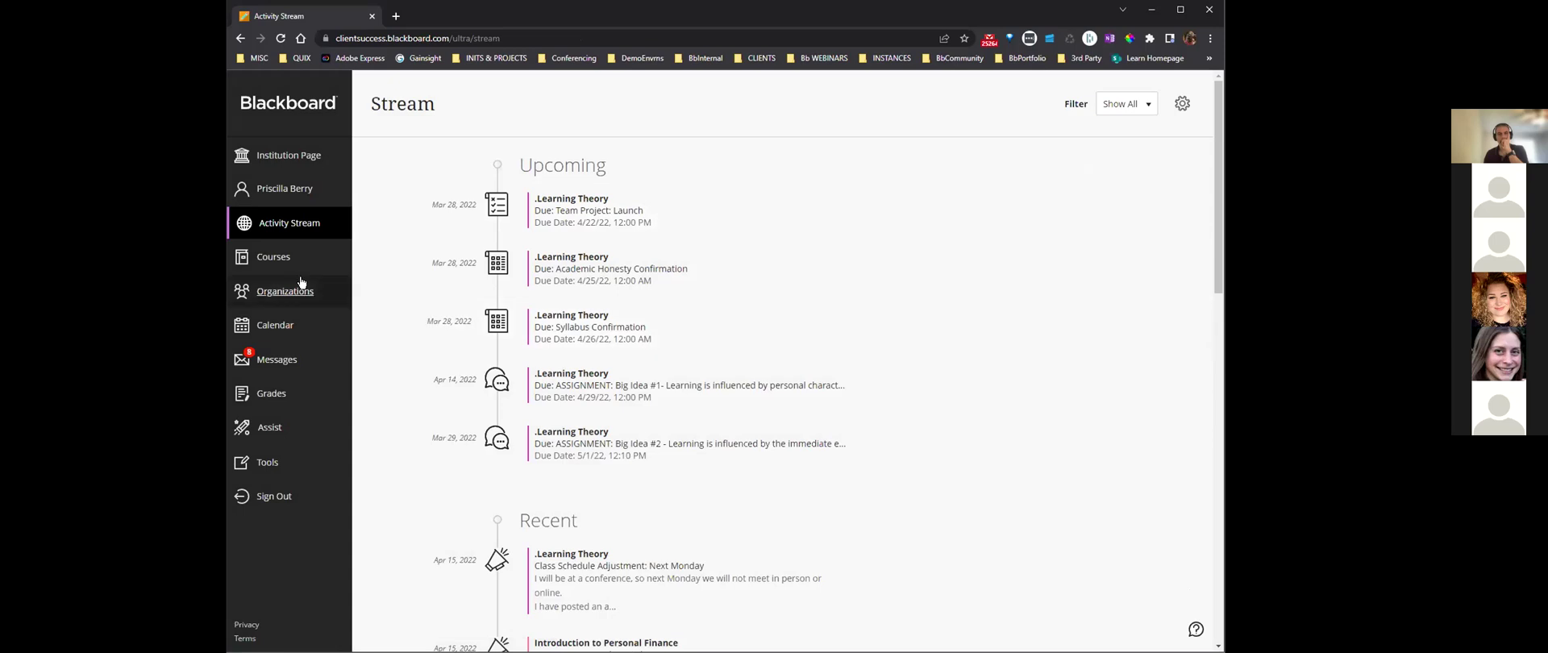
Remove the .Learning Theory course from the favorites in the student's Courses list
click(285, 258)
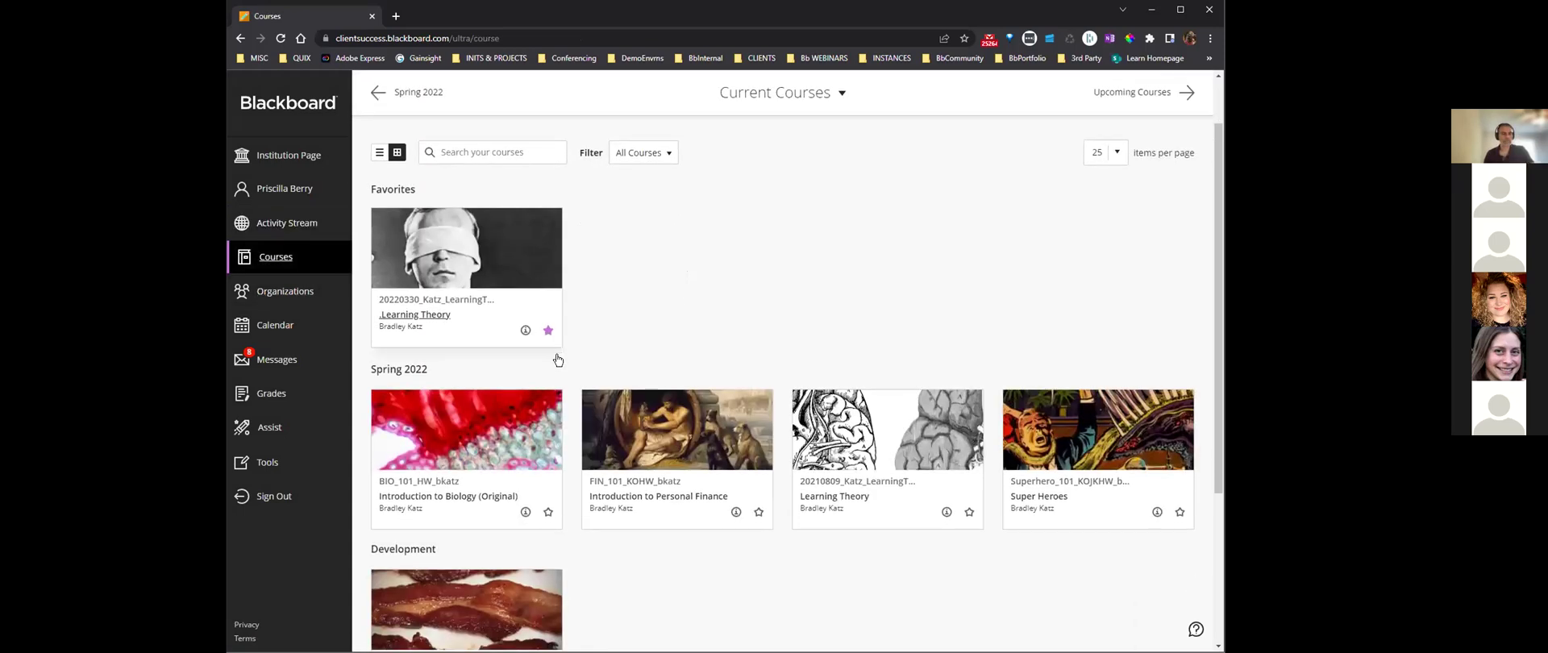
scroll(625, 408, down, 2)
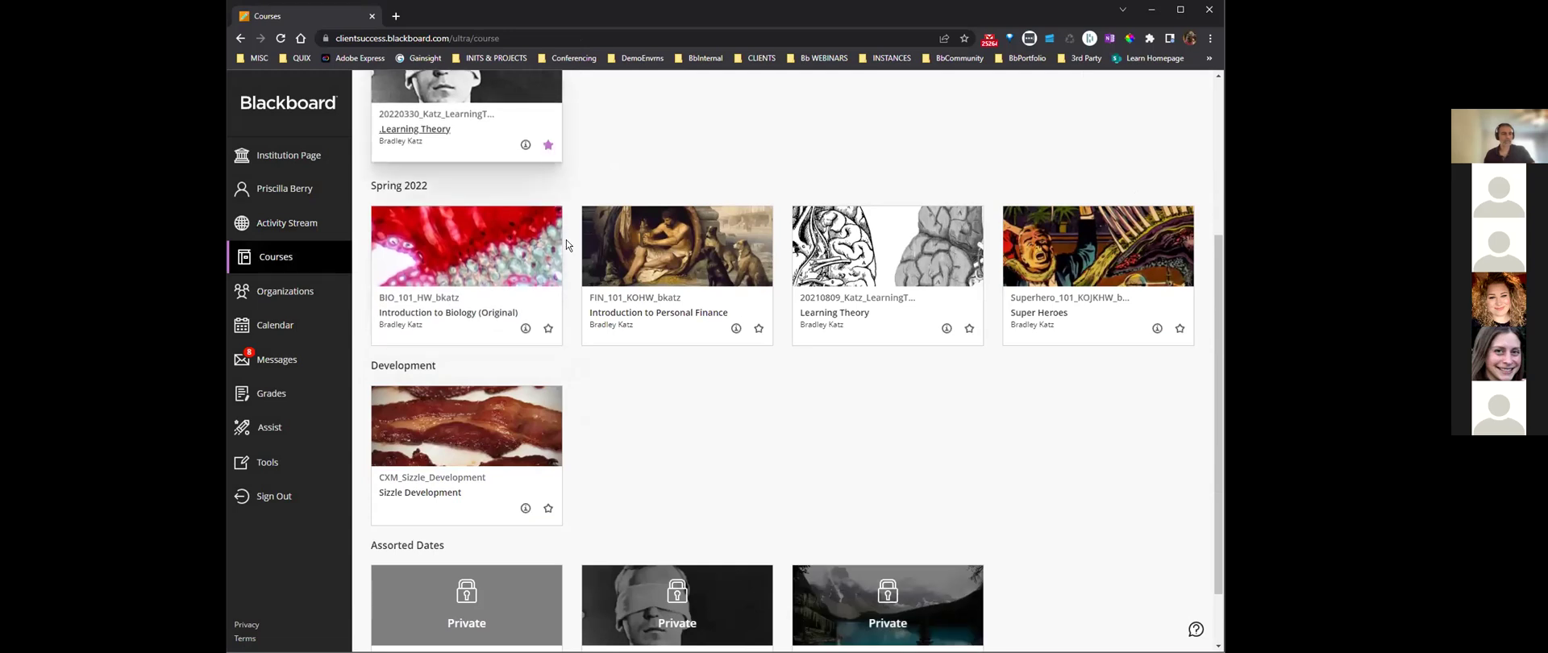
click(369, 148)
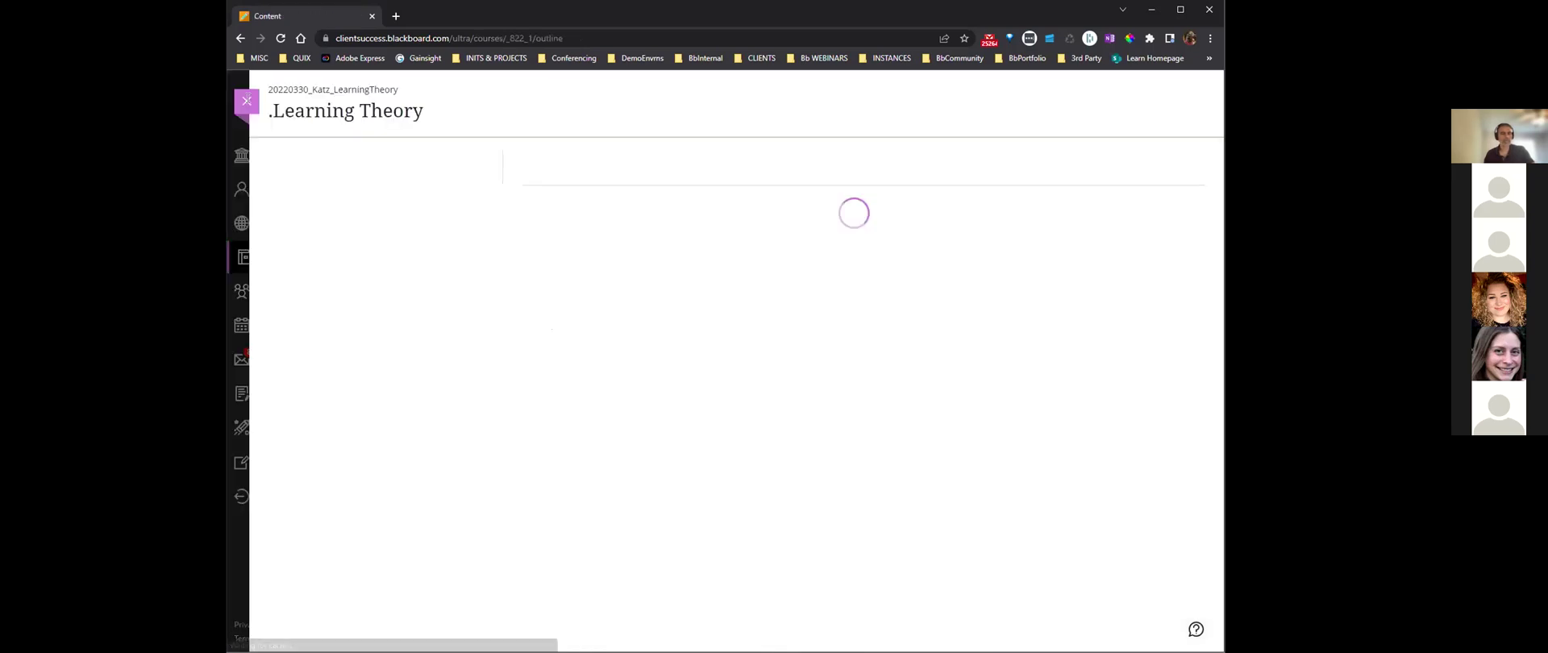
click(247, 105)
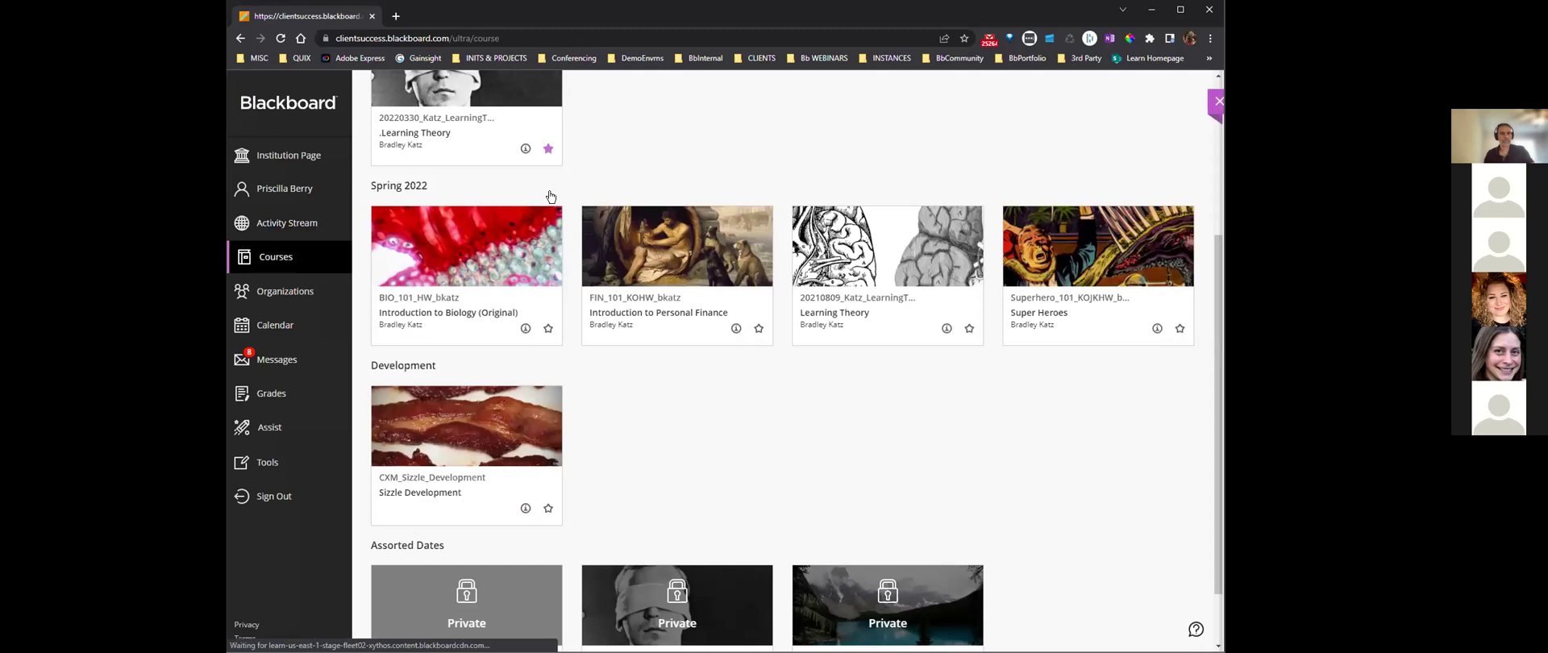
click(548, 148)
scroll(750, 376, up, 3)
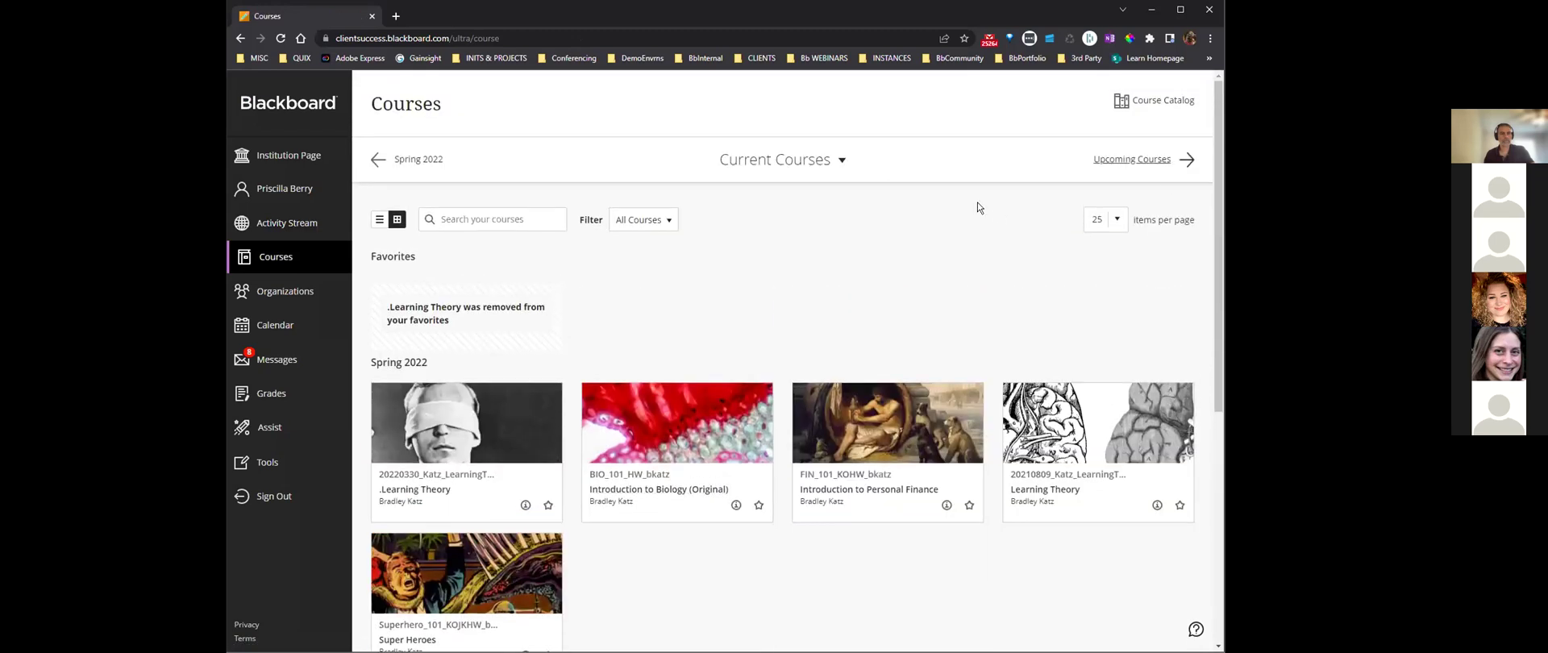
Check the student's Upcoming Courses, and return to Current Courses to look through the Spring 2022 and Development courses
click(1158, 158)
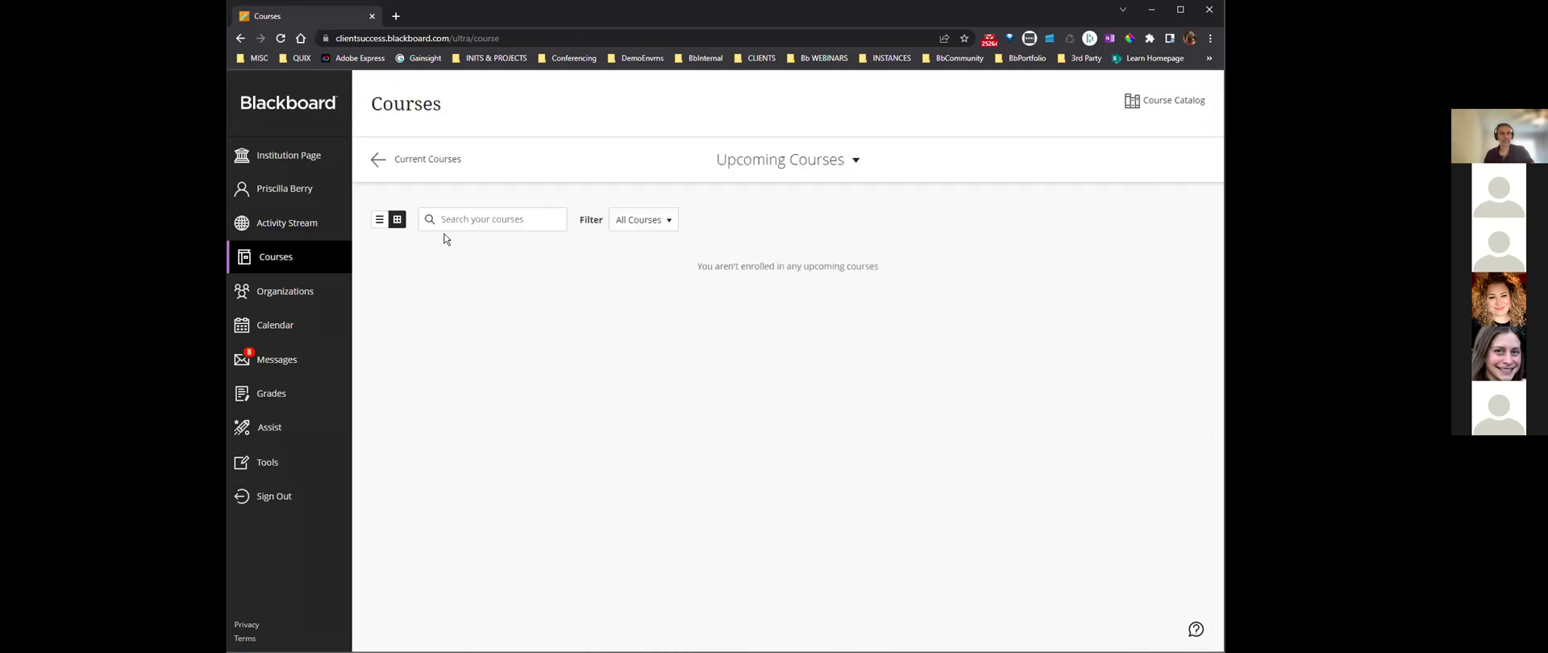
click(404, 161)
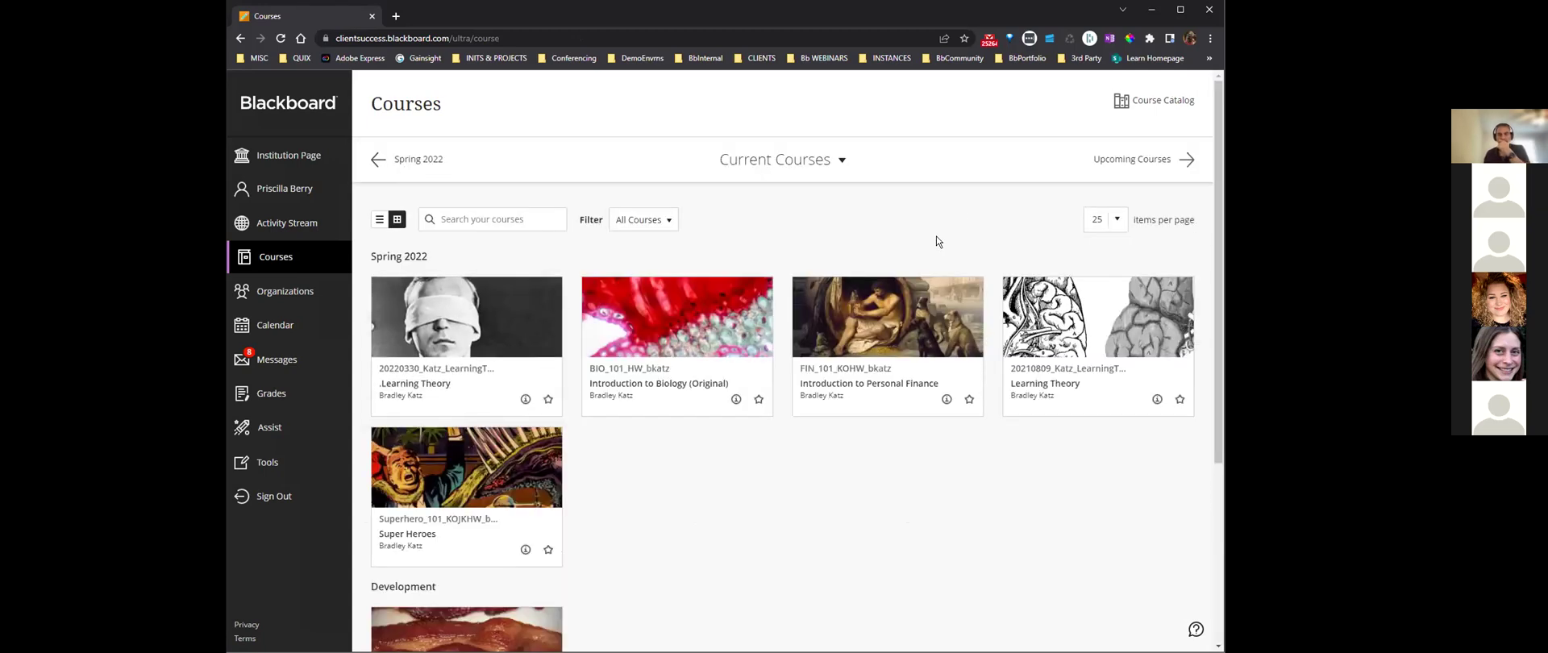
click(1131, 160)
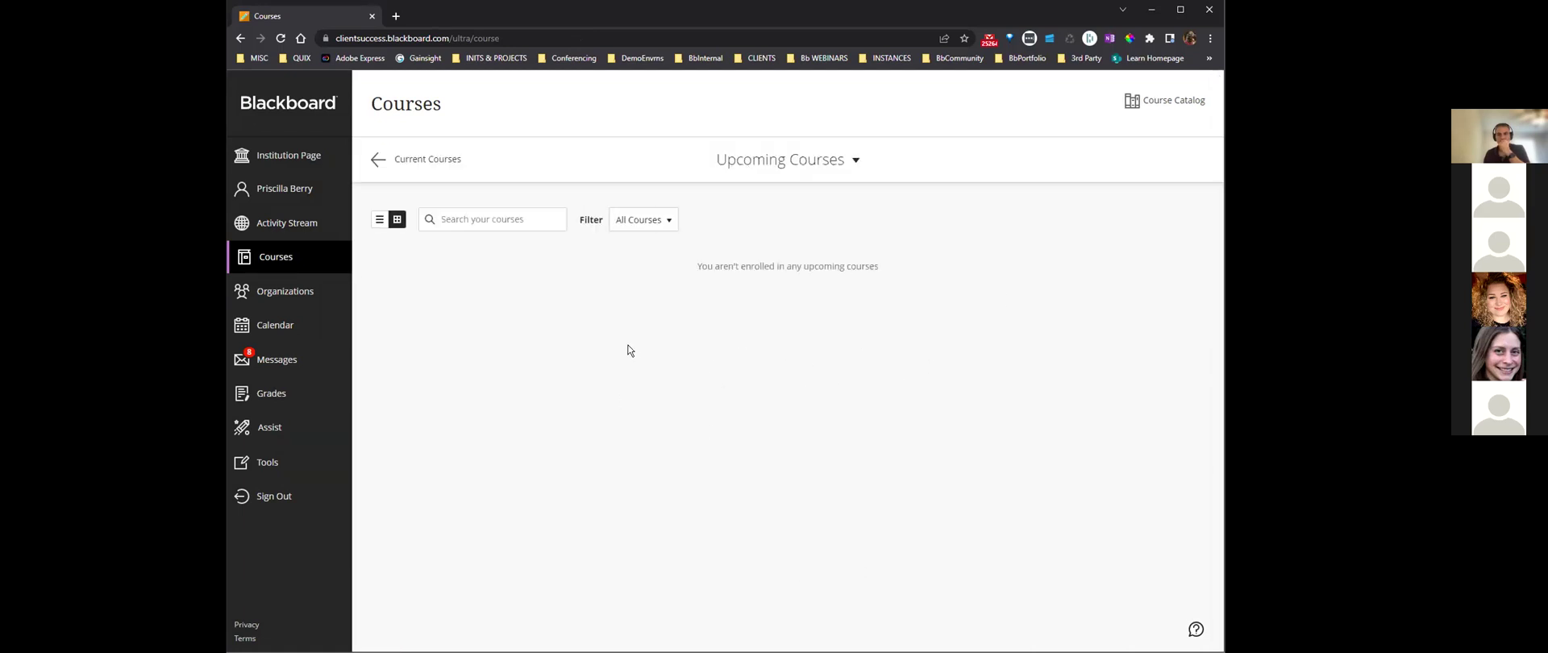
click(427, 162)
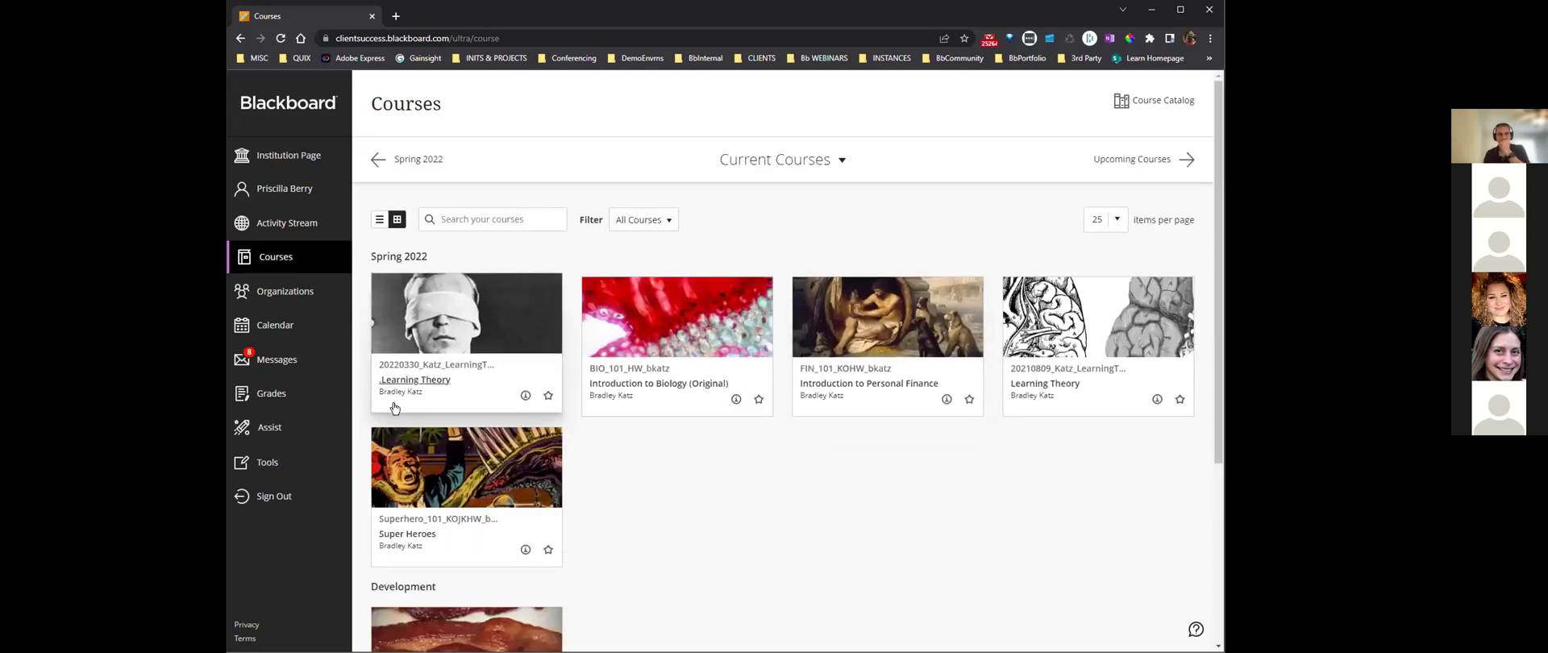
scroll(756, 495, down, 2)
scroll(758, 498, down, 4)
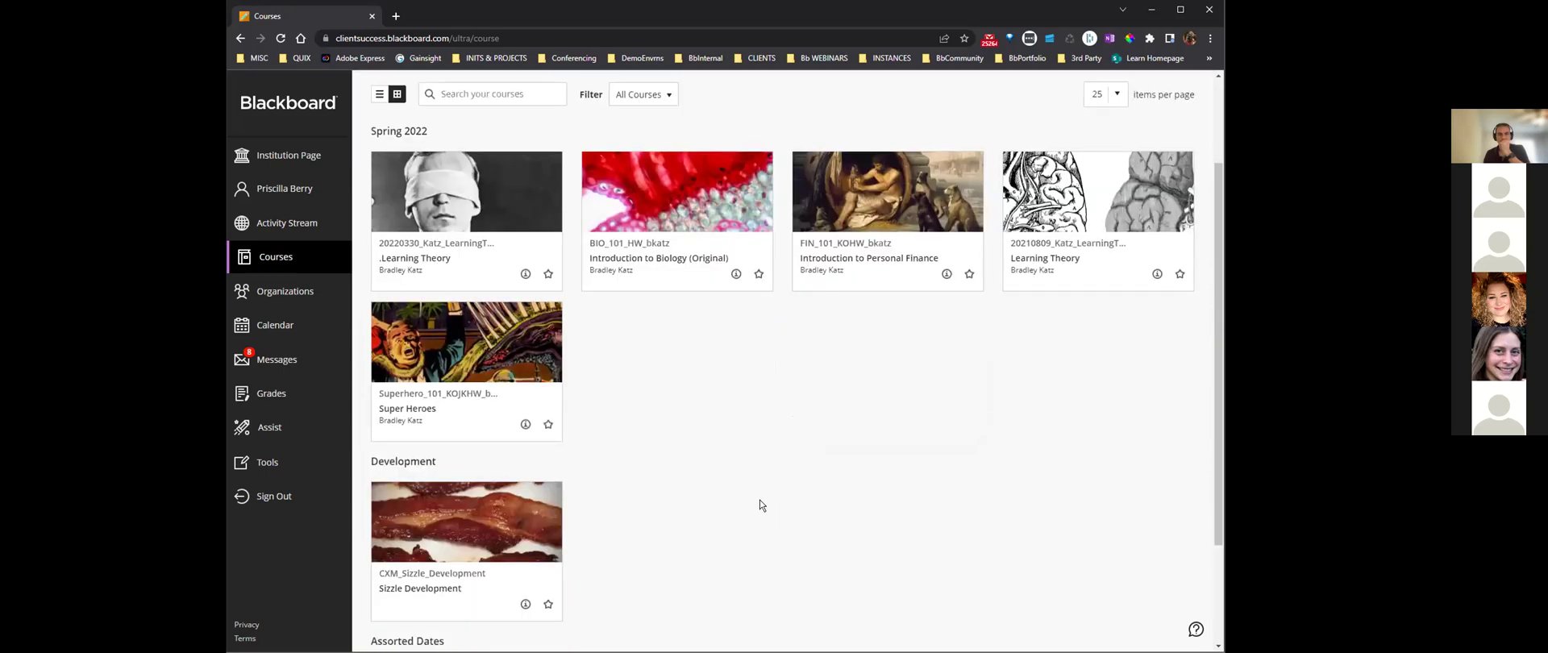
scroll(733, 486, up, 2)
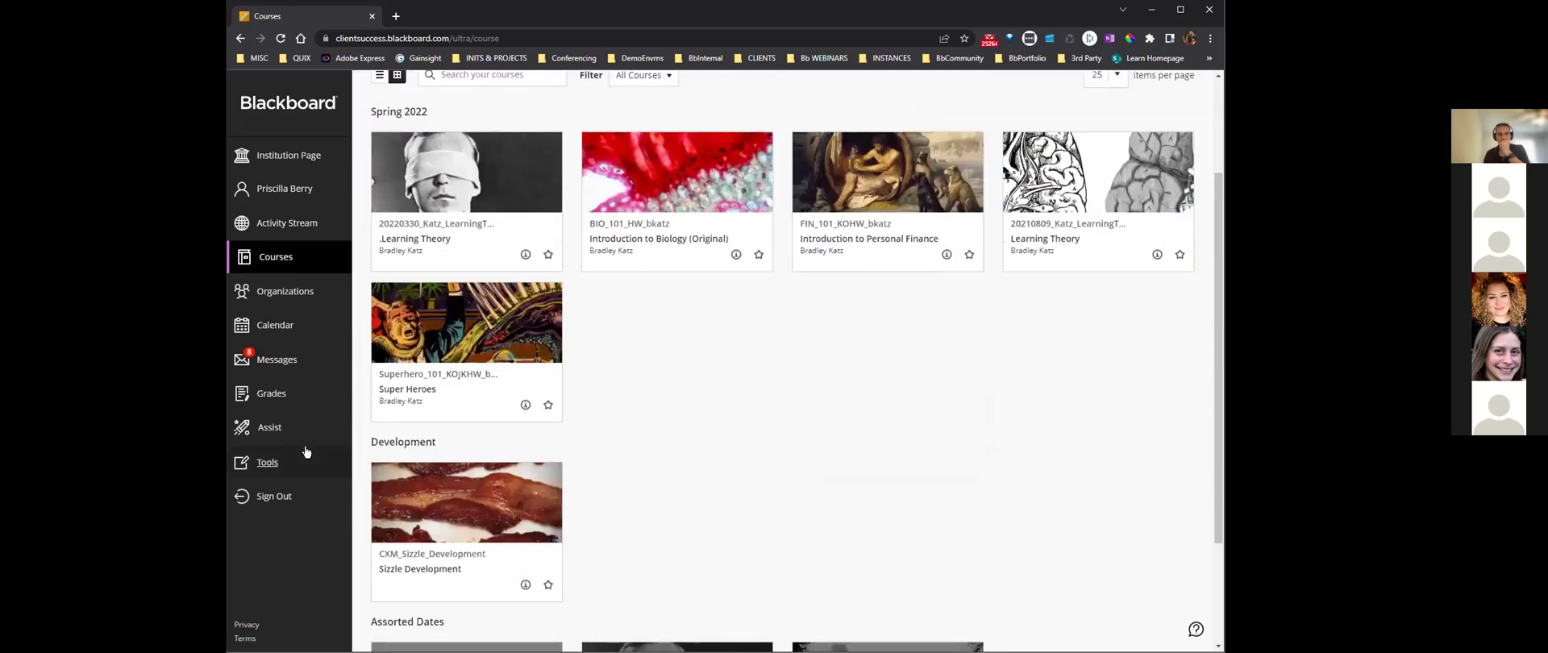
Show the student's calendar in month view and look through the April 2022 due dates
click(271, 325)
scroll(864, 409, down, 5)
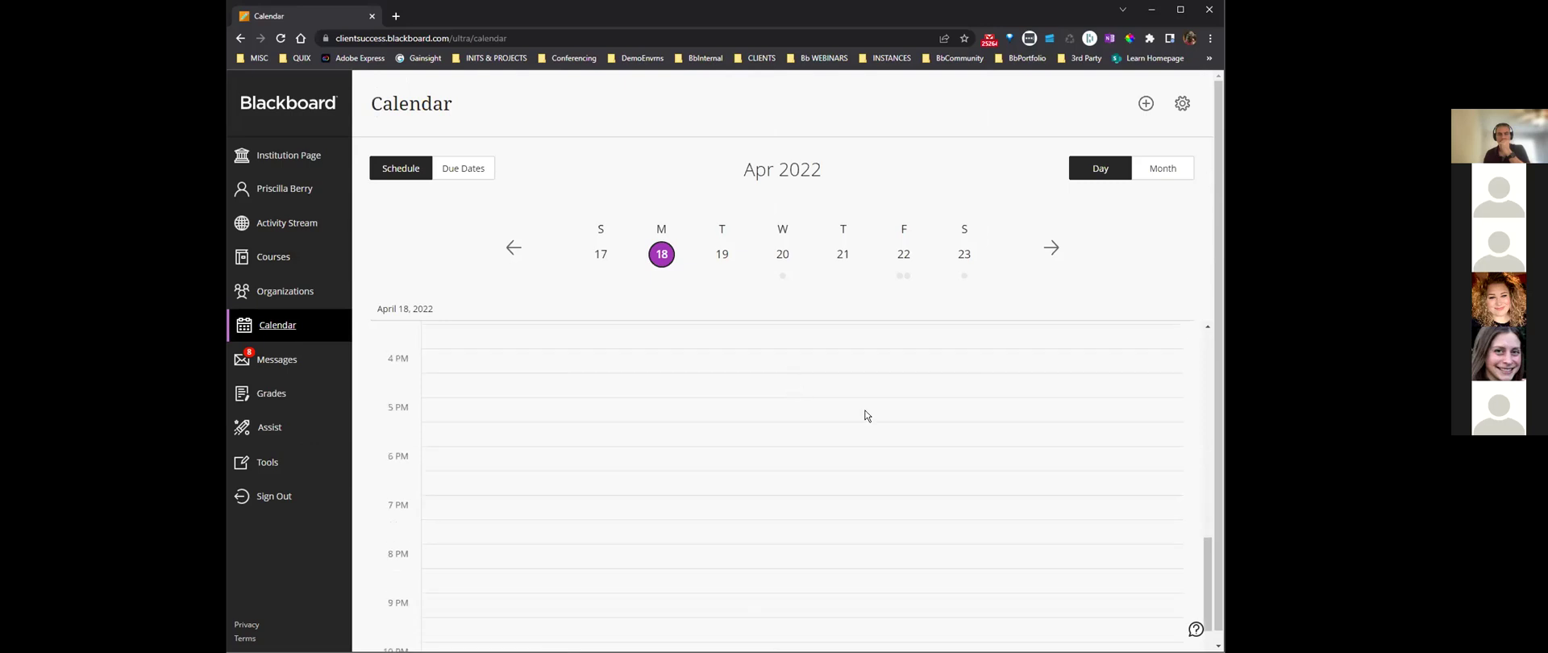
click(1163, 168)
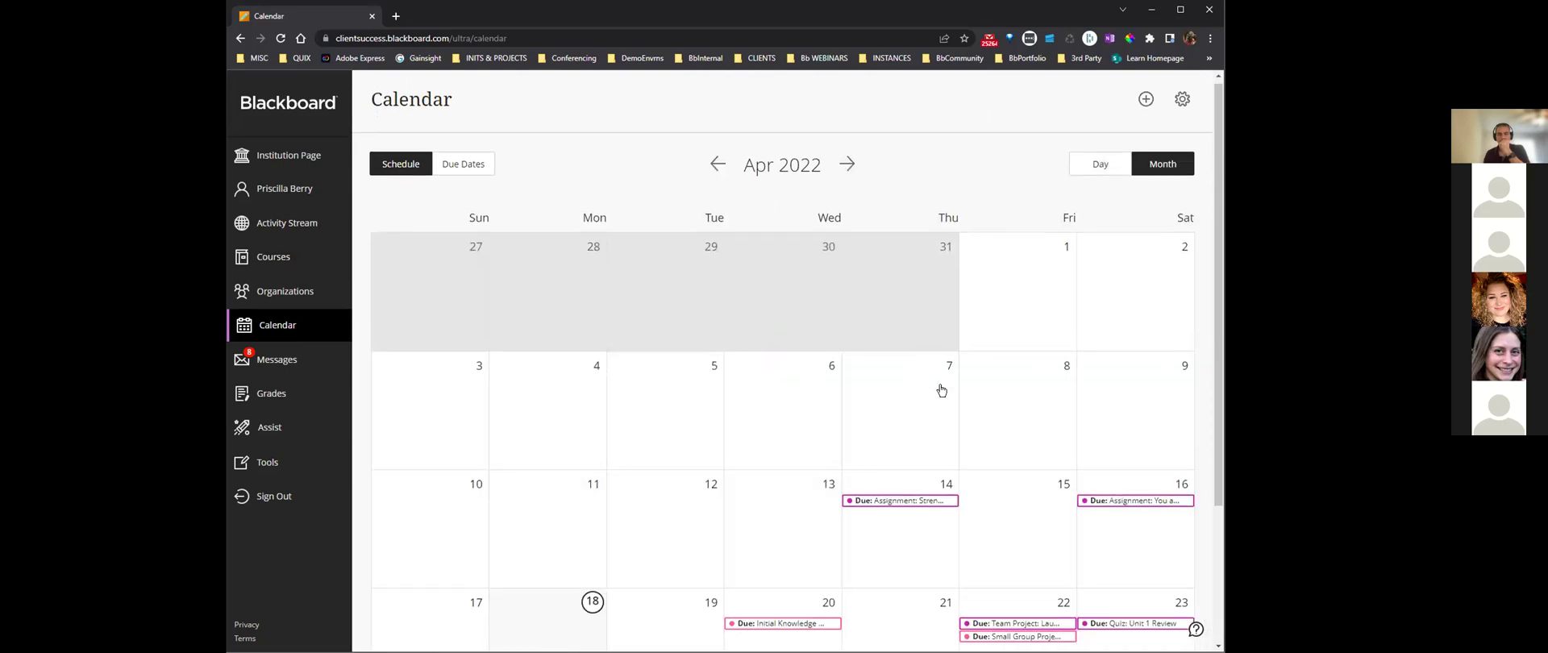
scroll(978, 264, down, 3)
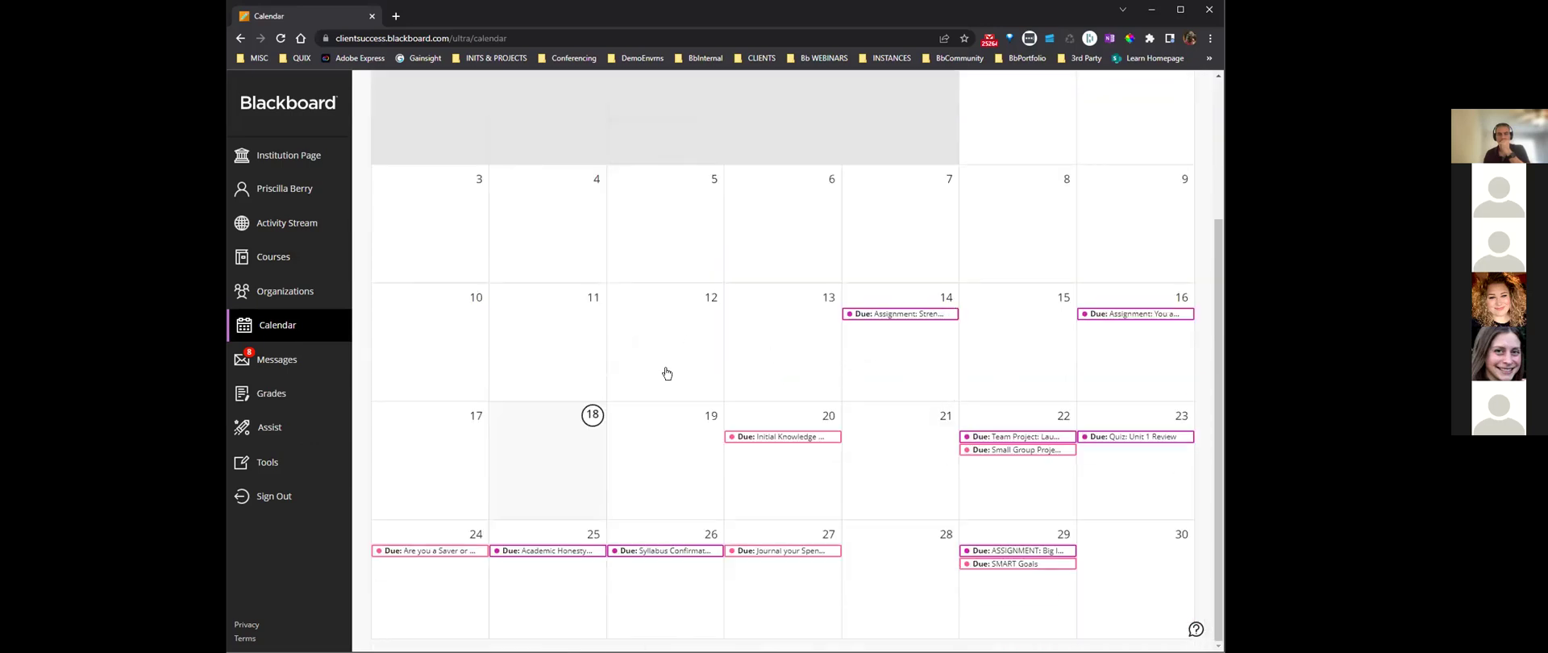
View the April 14 assignment on strengths and weakness of the Scientific Inquiry Model from the calendar, and return to the calendar
click(882, 314)
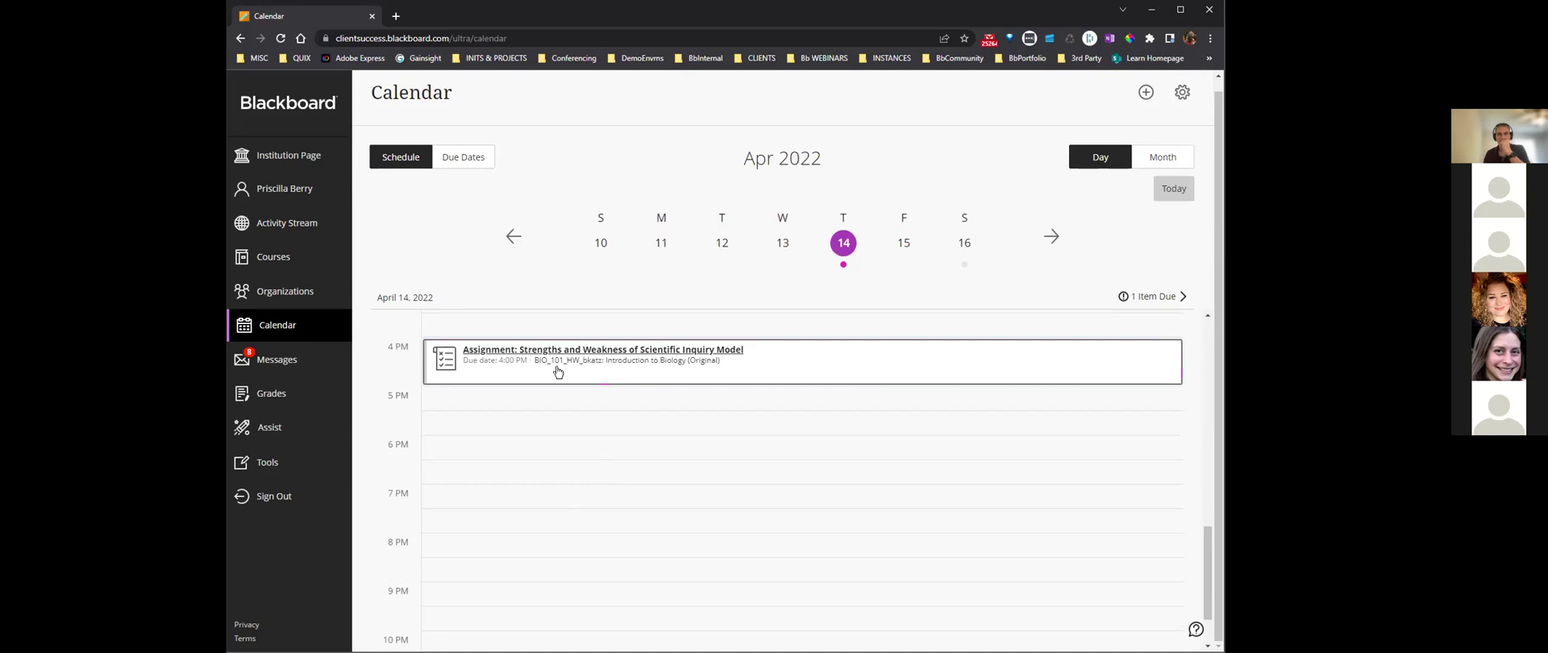
click(625, 352)
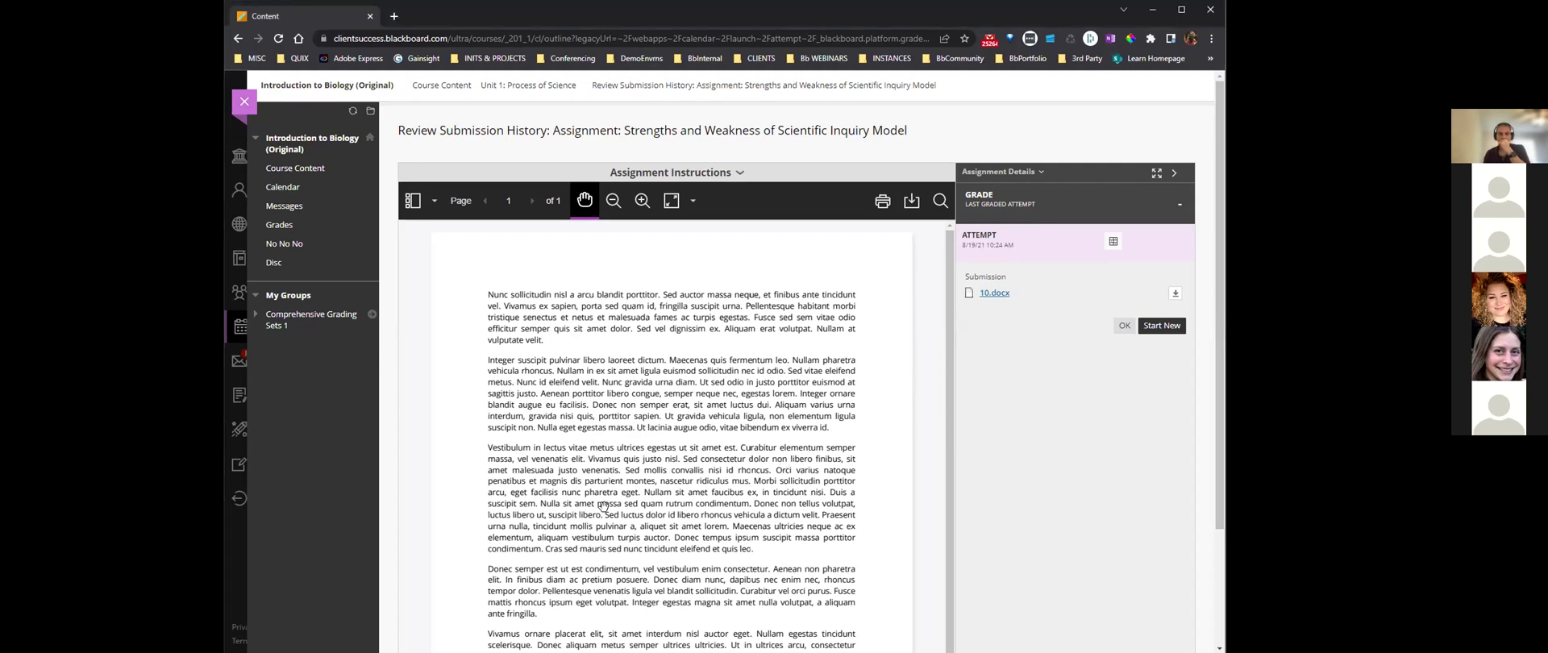
click(244, 104)
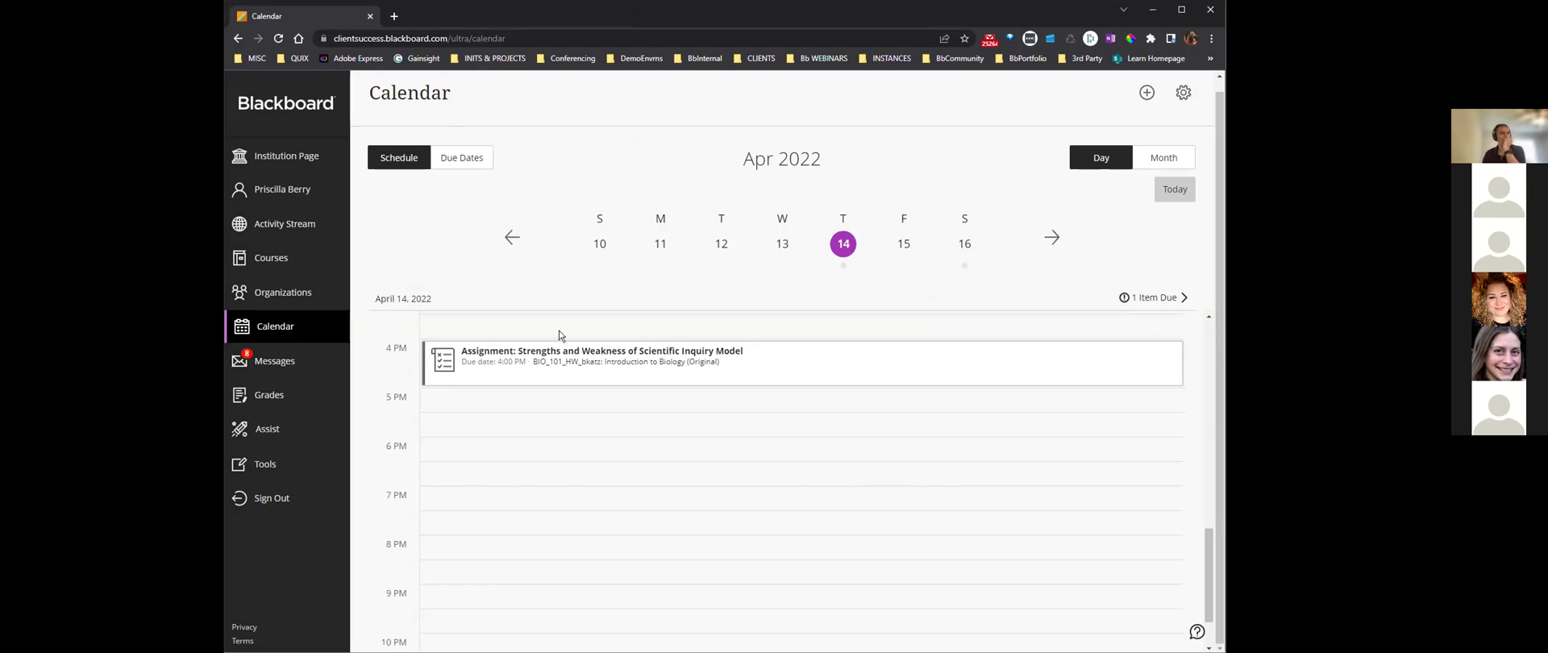
click(277, 395)
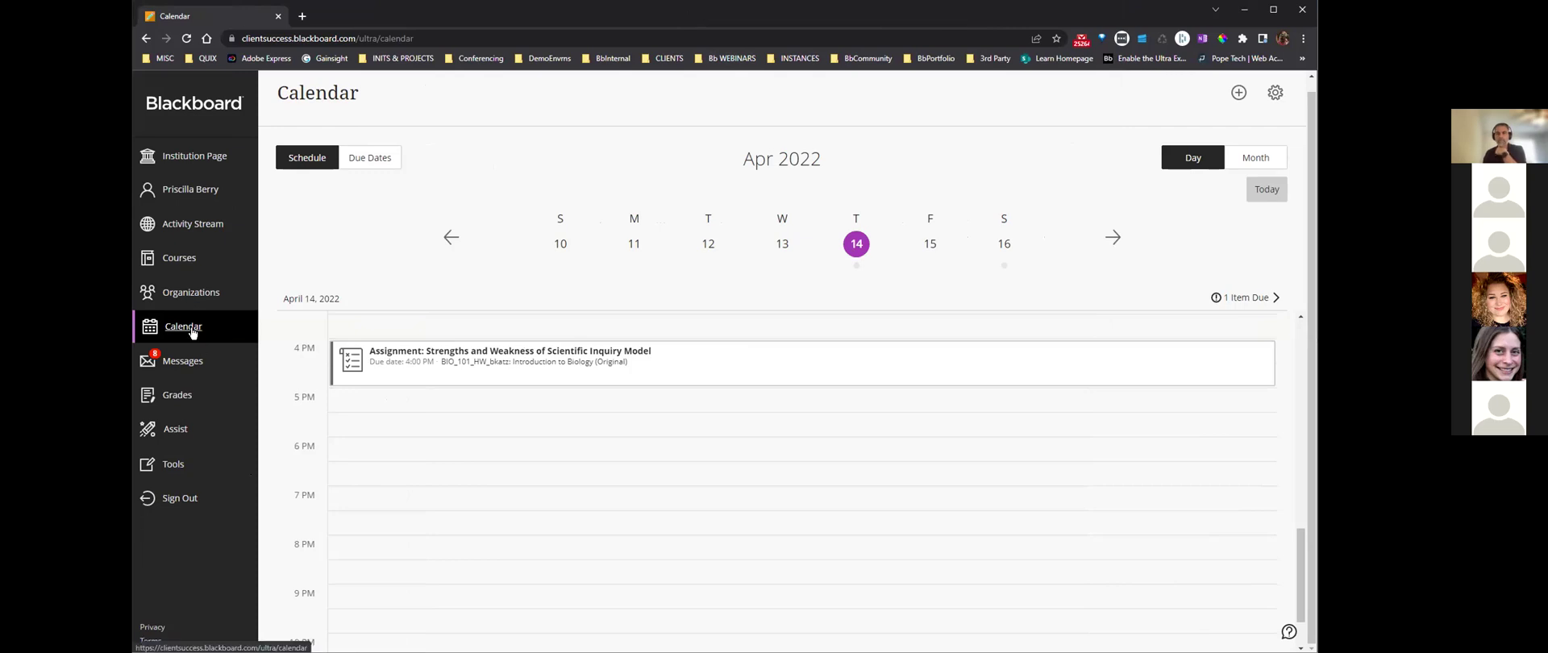
Sign out of the student account and sign in as the instructor with the saved username and password
click(188, 499)
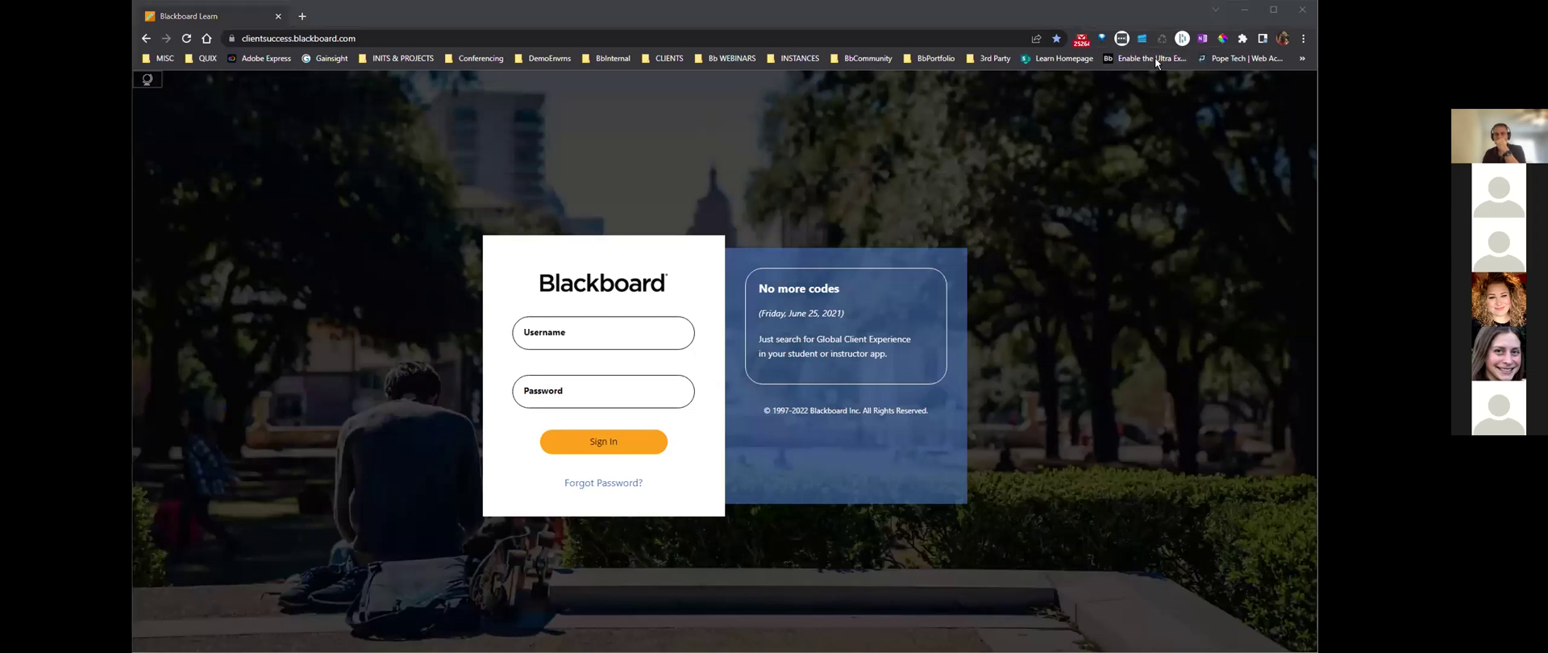
click(1156, 62)
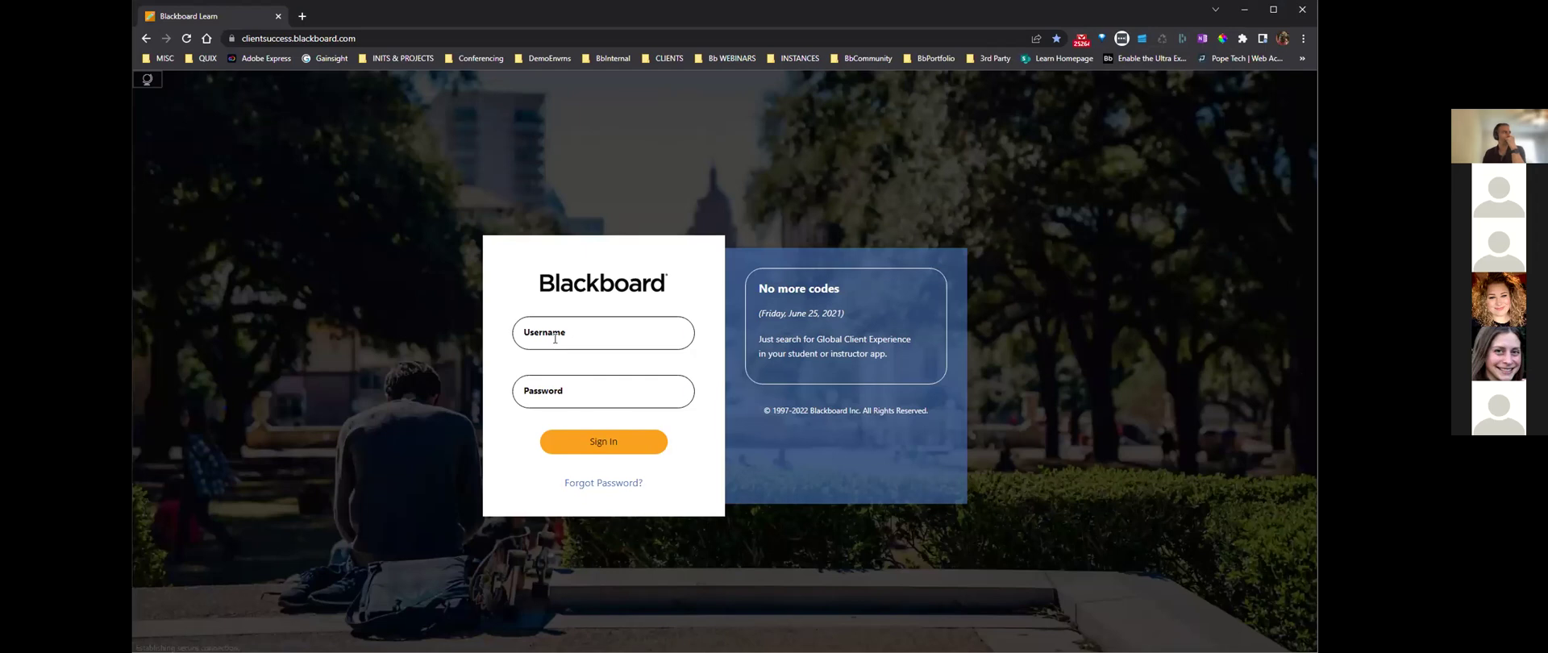
click(557, 337)
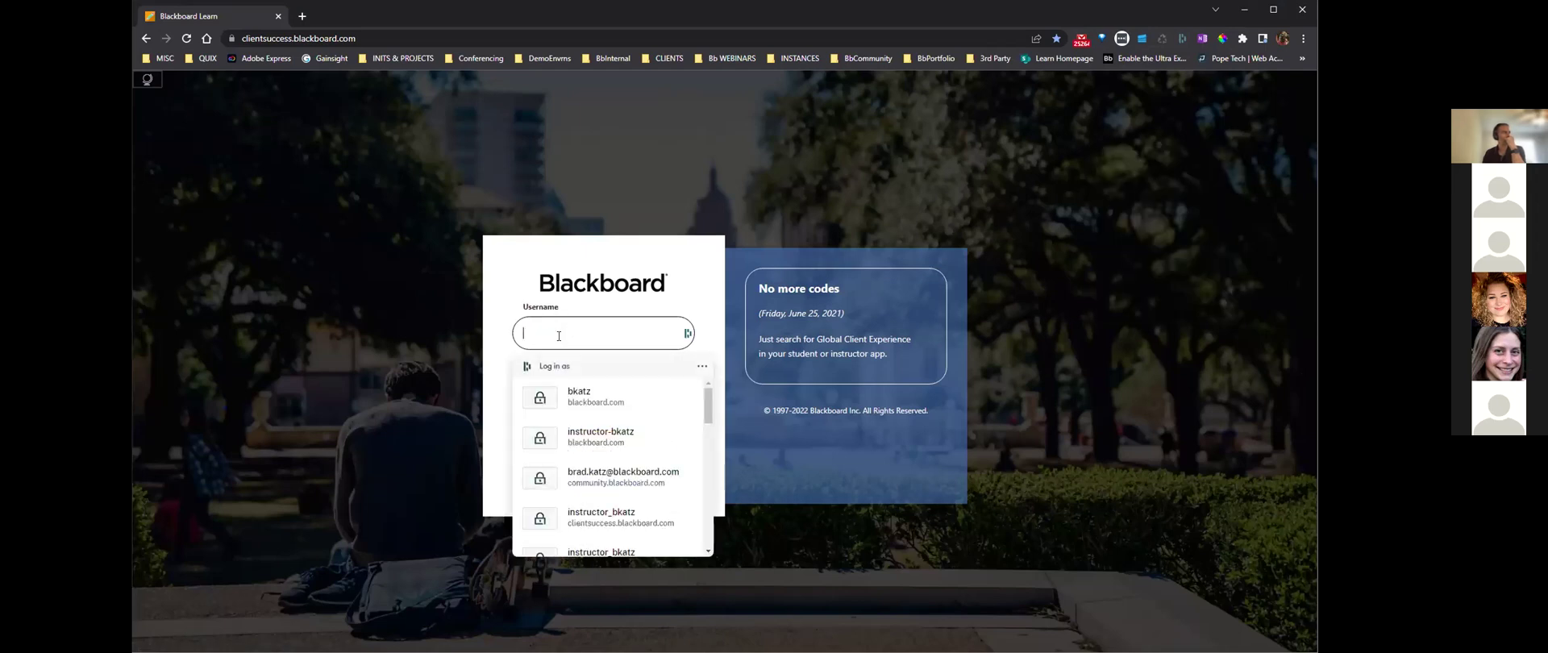
click(580, 442)
click(597, 444)
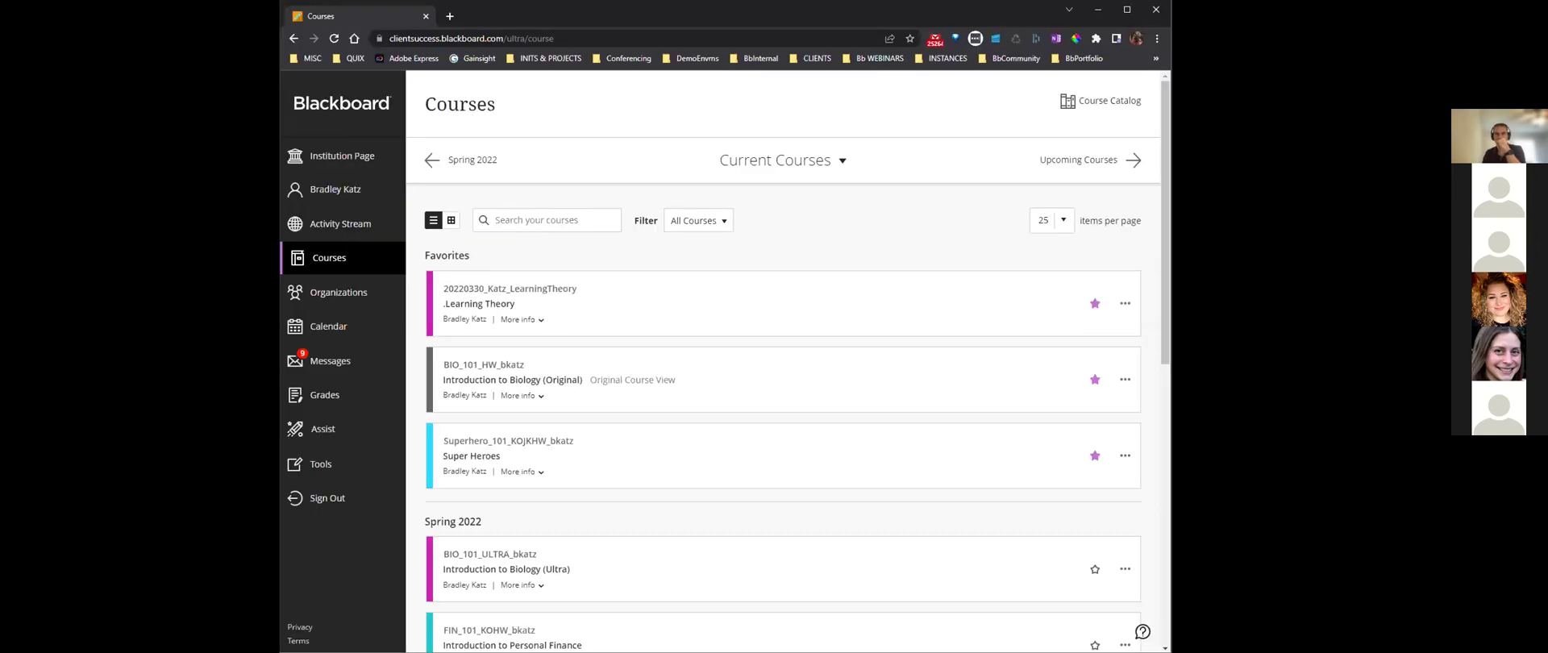
Start a new event in the instructor's calendar, review the calendars it can be added to, and close it without saving
click(336, 325)
click(1148, 104)
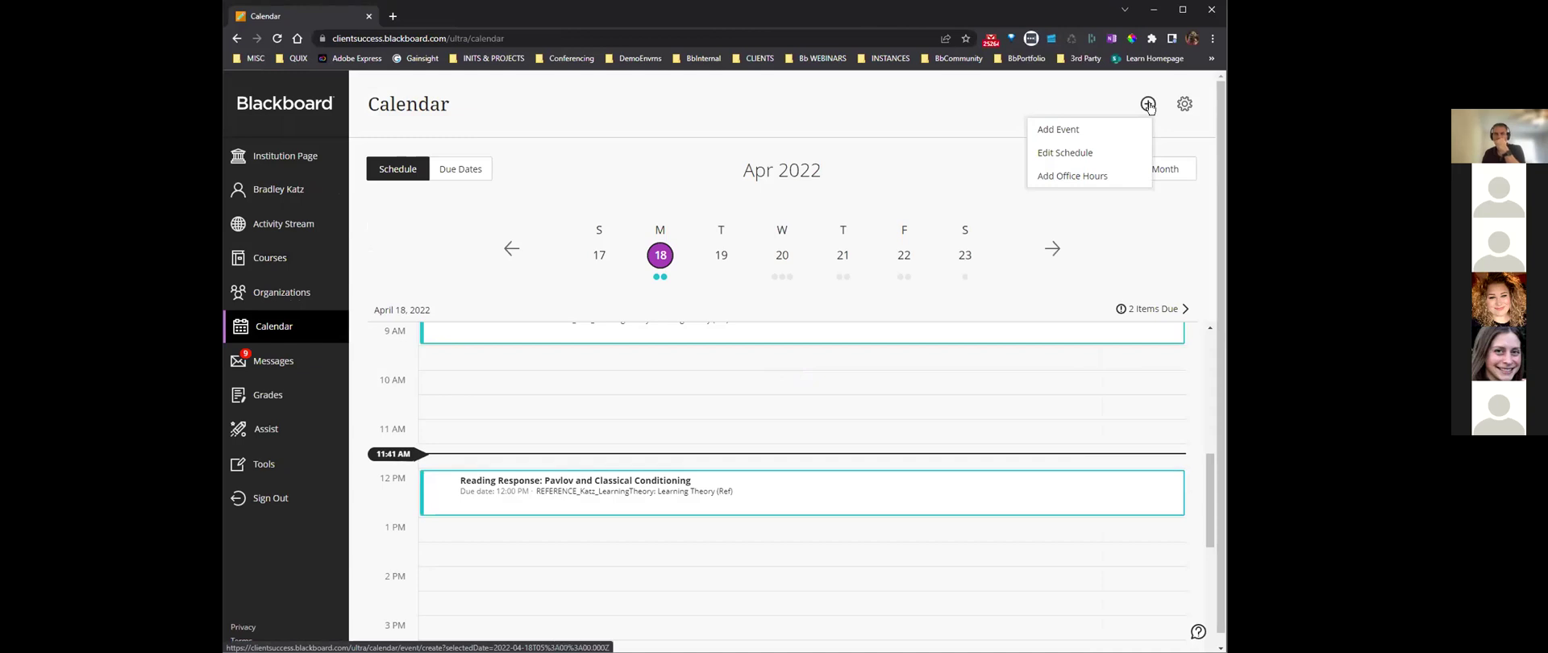
click(1055, 130)
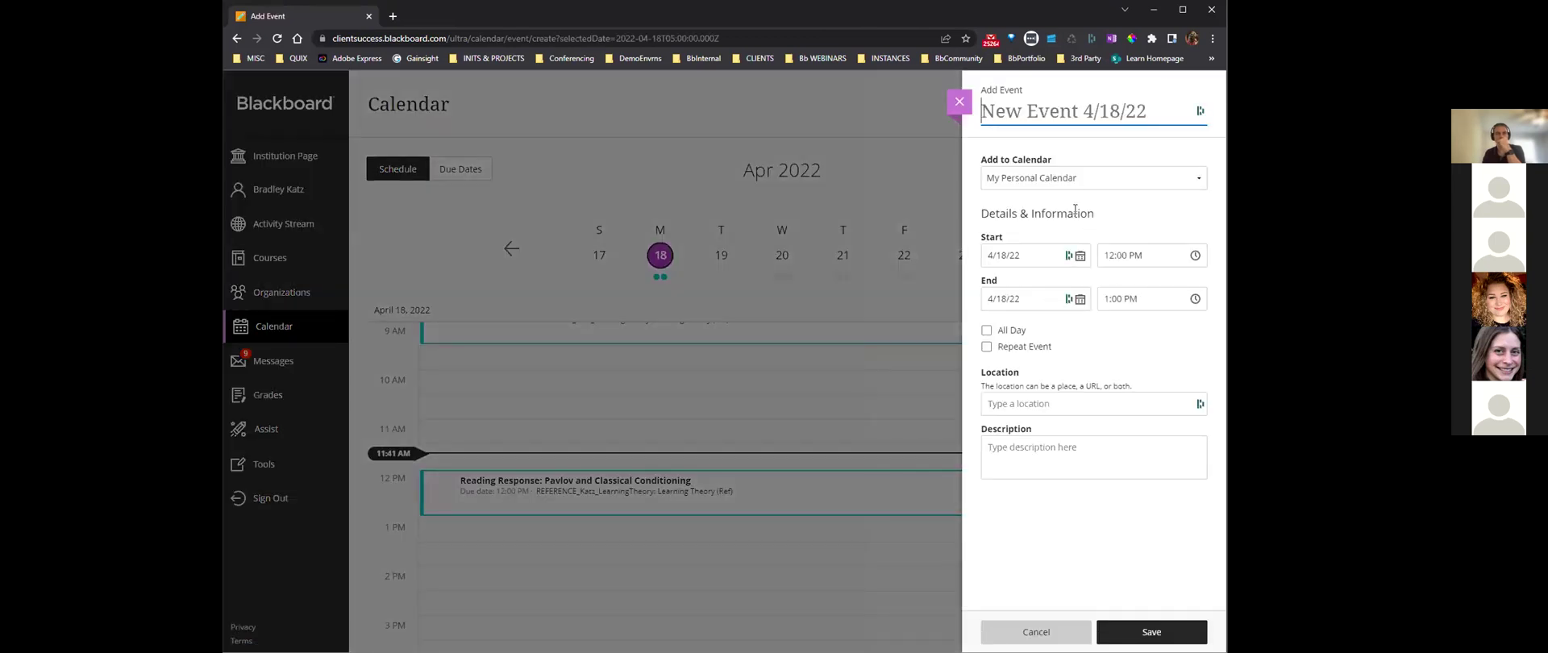
click(1192, 179)
scroll(1061, 389, down, 1)
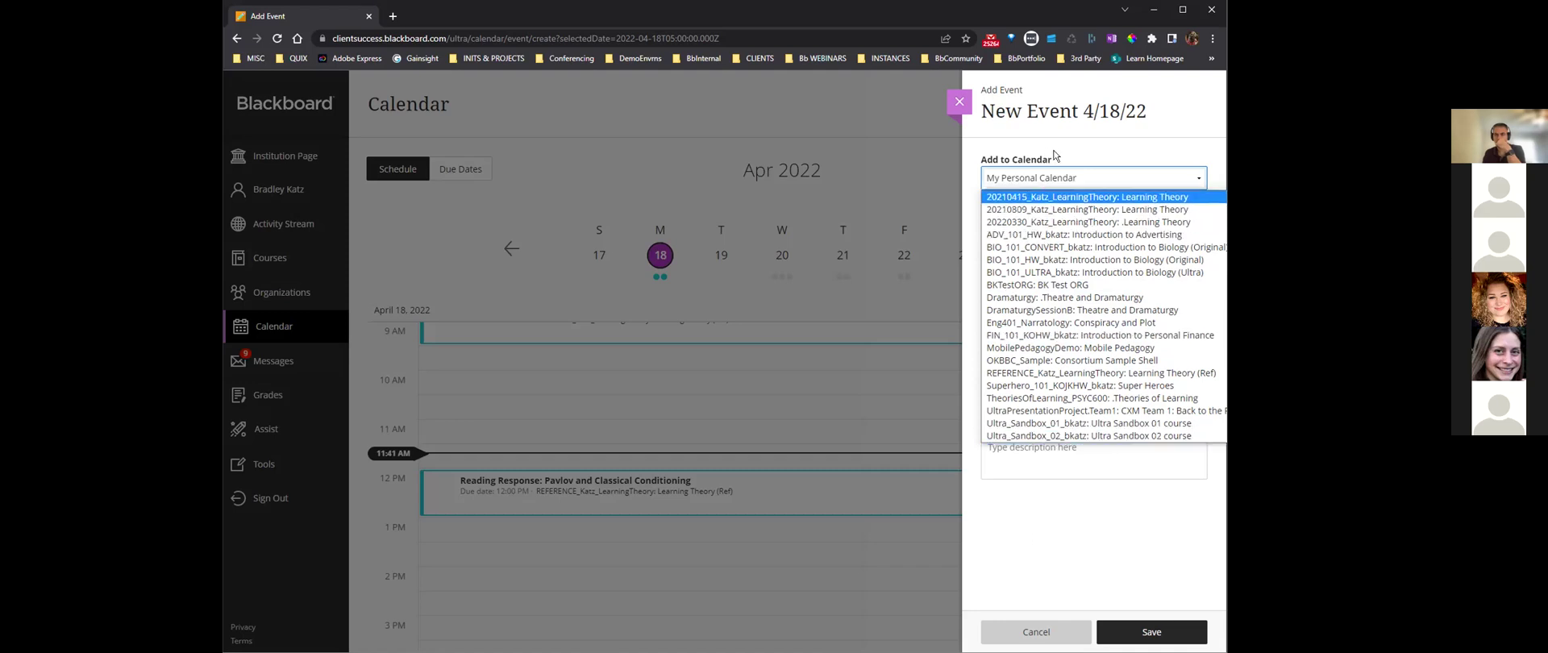
click(1088, 151)
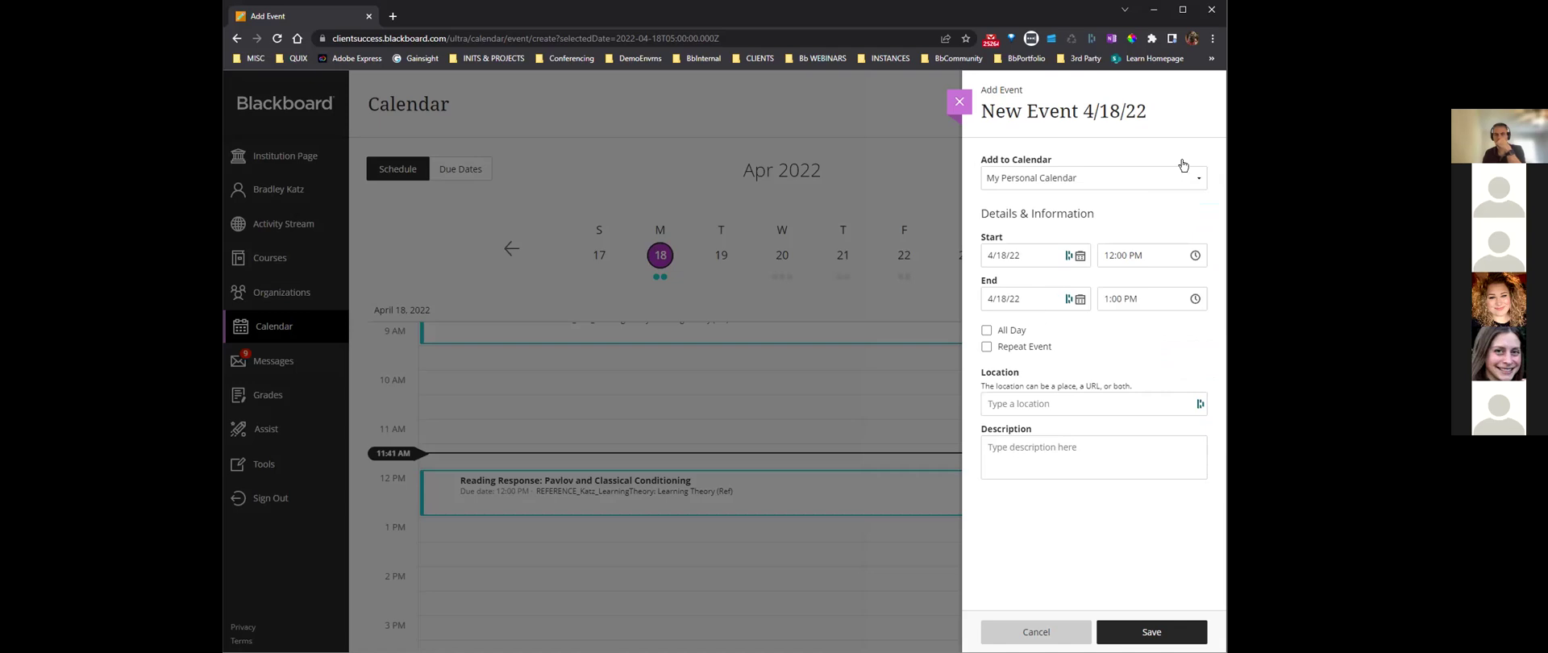
click(961, 112)
click(832, 236)
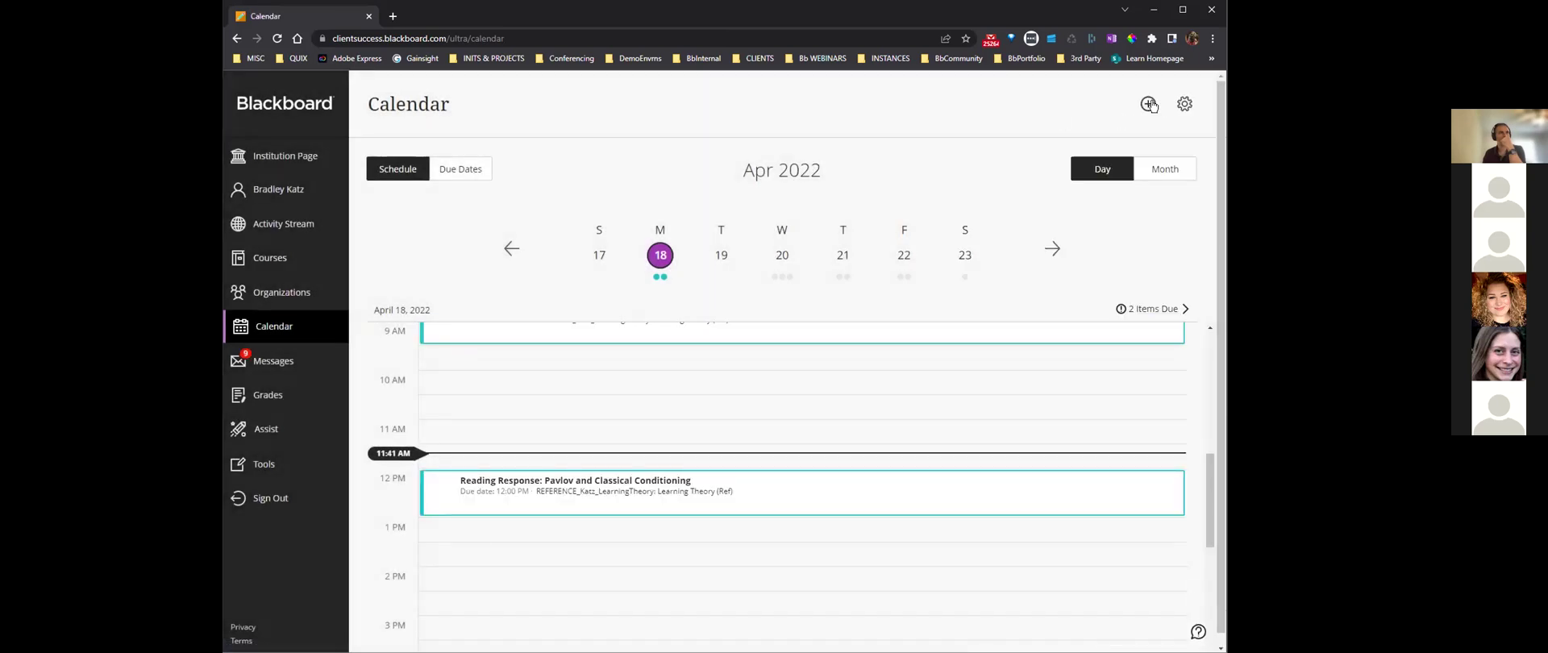
Examine the recurring meeting-time options for the first Learning Theory course in the calendar schedule, including All Day, and close the schedule
click(1179, 107)
click(1074, 155)
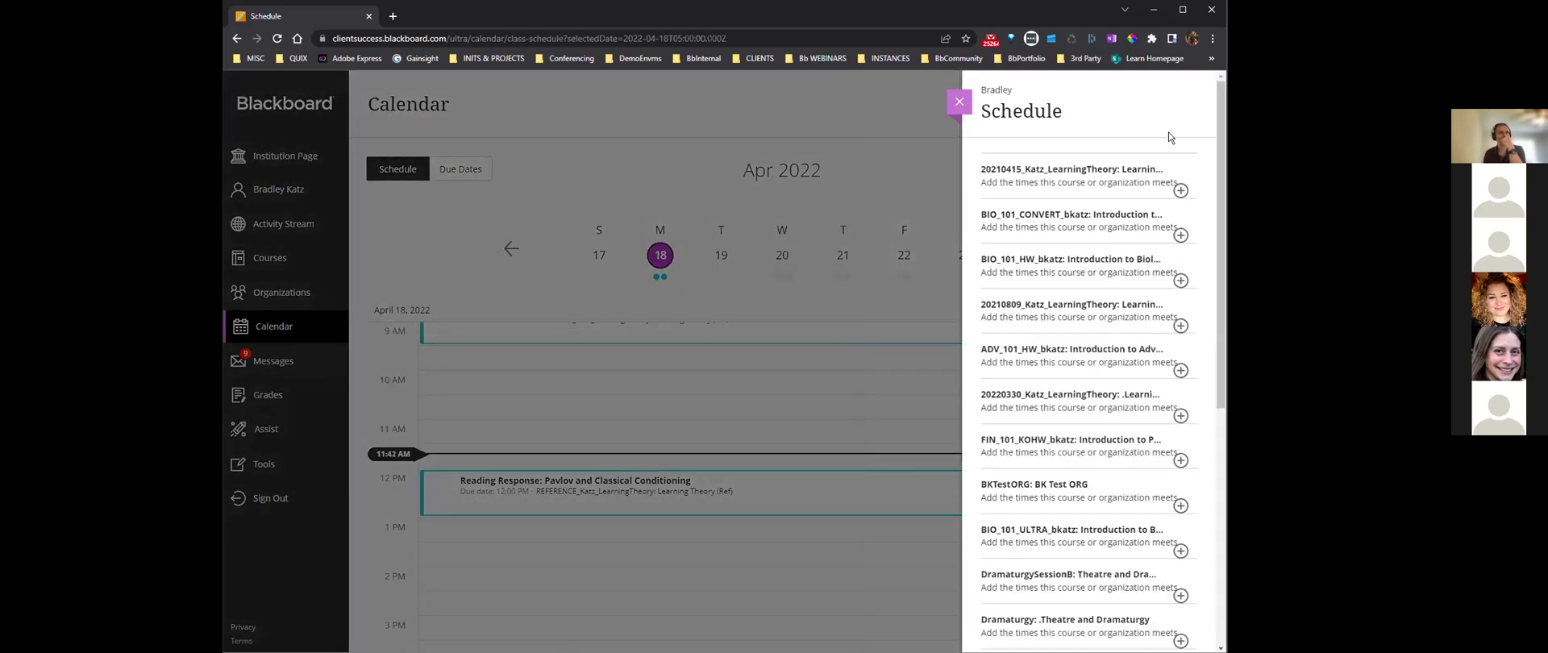
click(1180, 190)
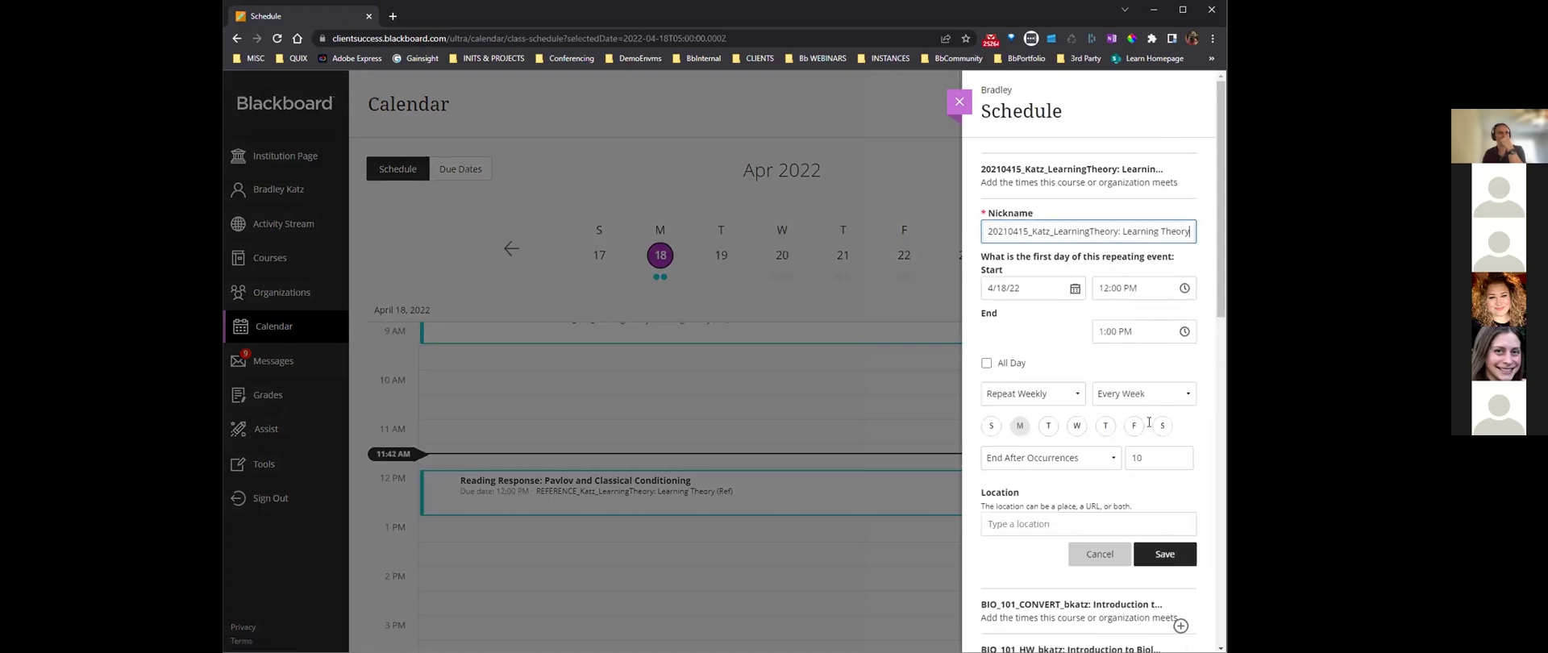
click(1003, 364)
click(1001, 361)
click(958, 105)
Look through the full list of courses and organizations in the calendar's schedule editor and close it
click(1148, 103)
click(1093, 151)
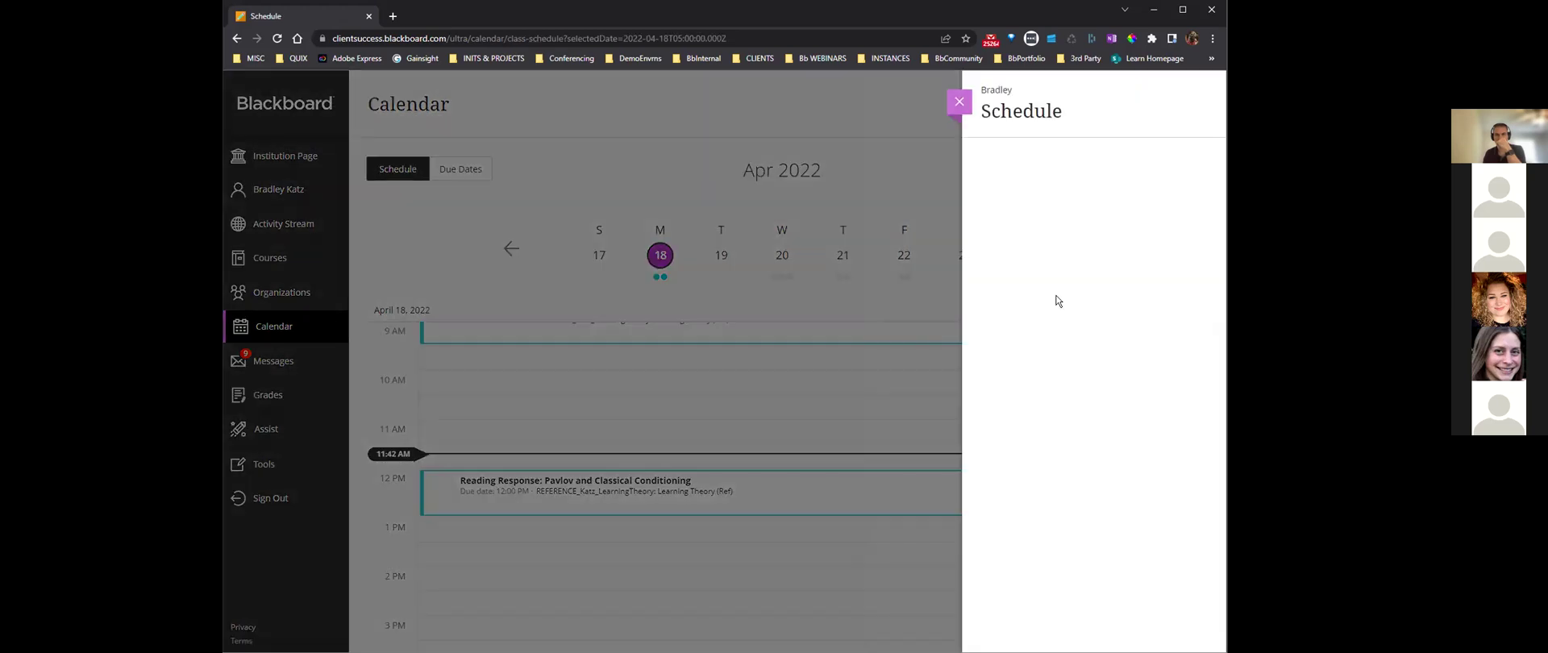
scroll(1125, 289, down, 5)
scroll(1097, 292, up, 5)
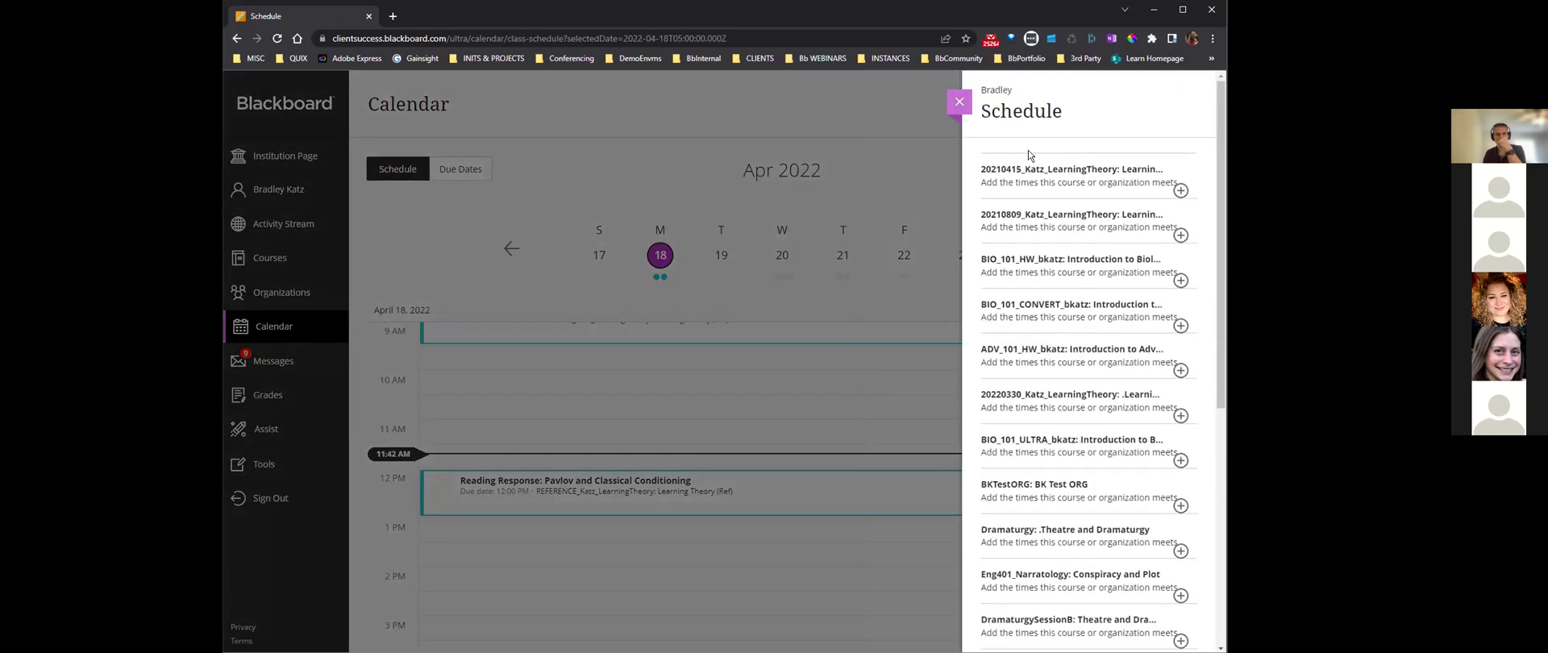
click(959, 101)
Open a new office hours entry and pause autofill on its Location field until it is turned back on
click(1148, 104)
click(1082, 179)
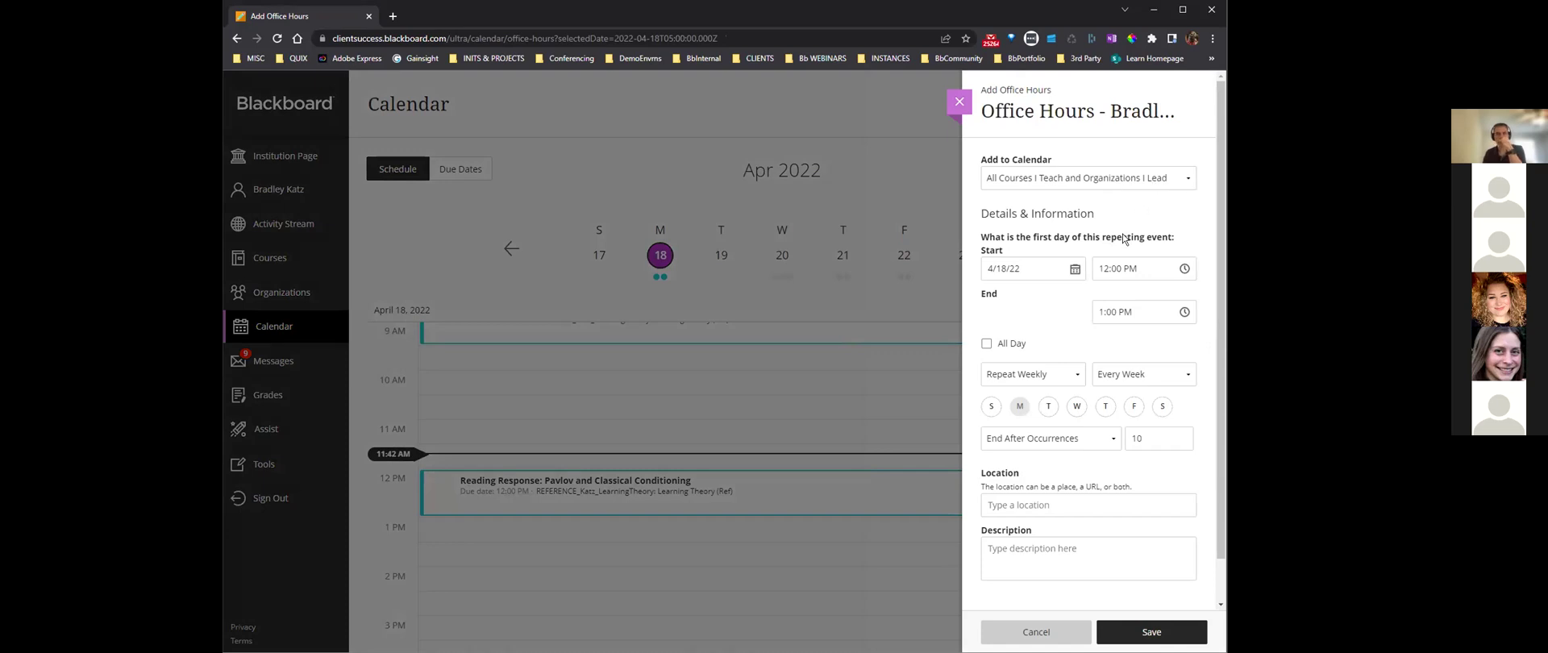
scroll(1124, 238, down, 1)
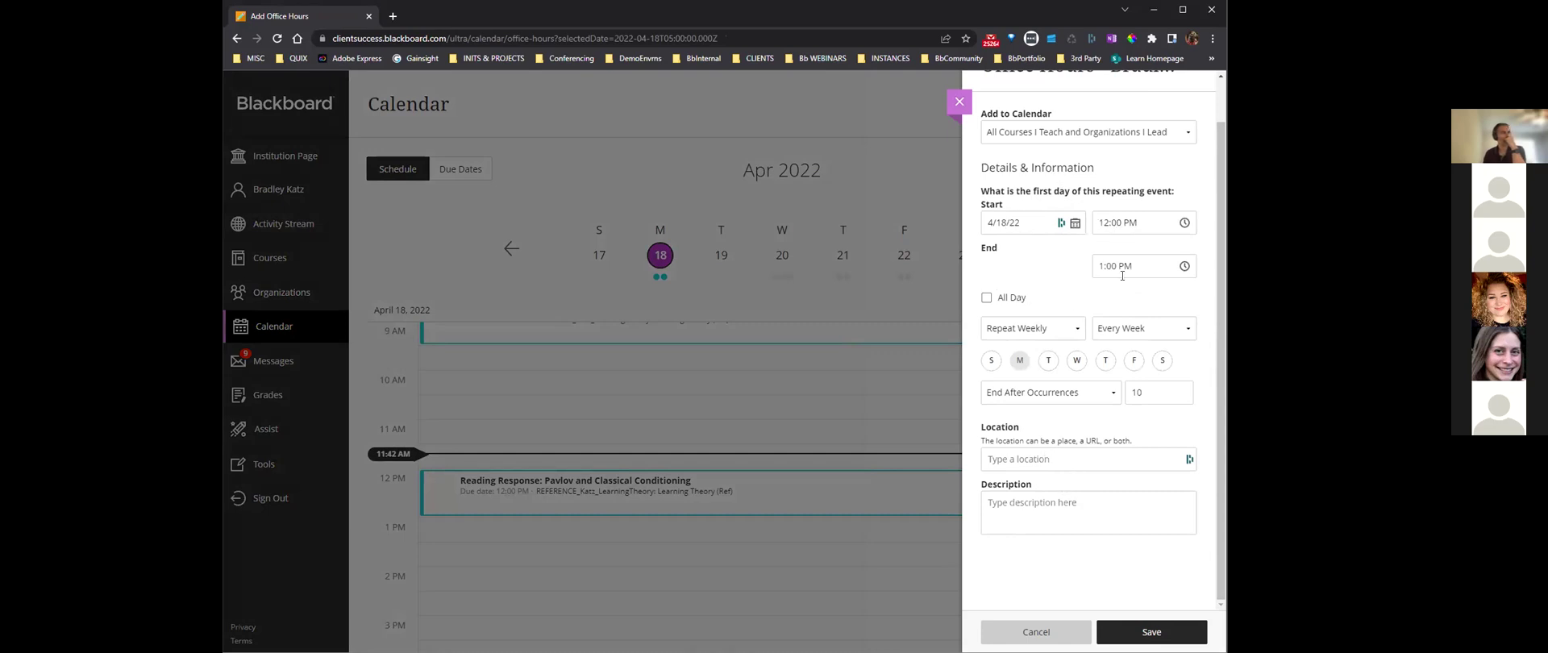
click(1028, 461)
click(1036, 458)
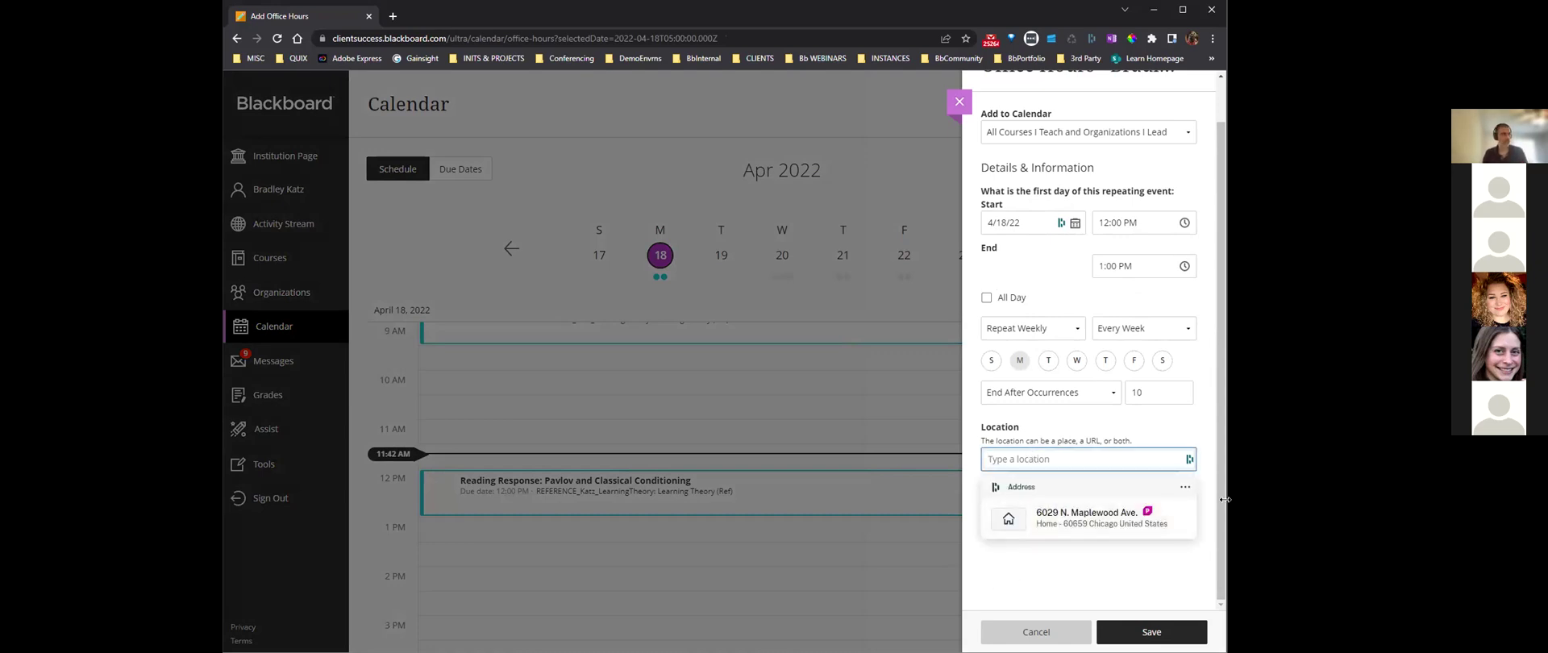
click(1185, 490)
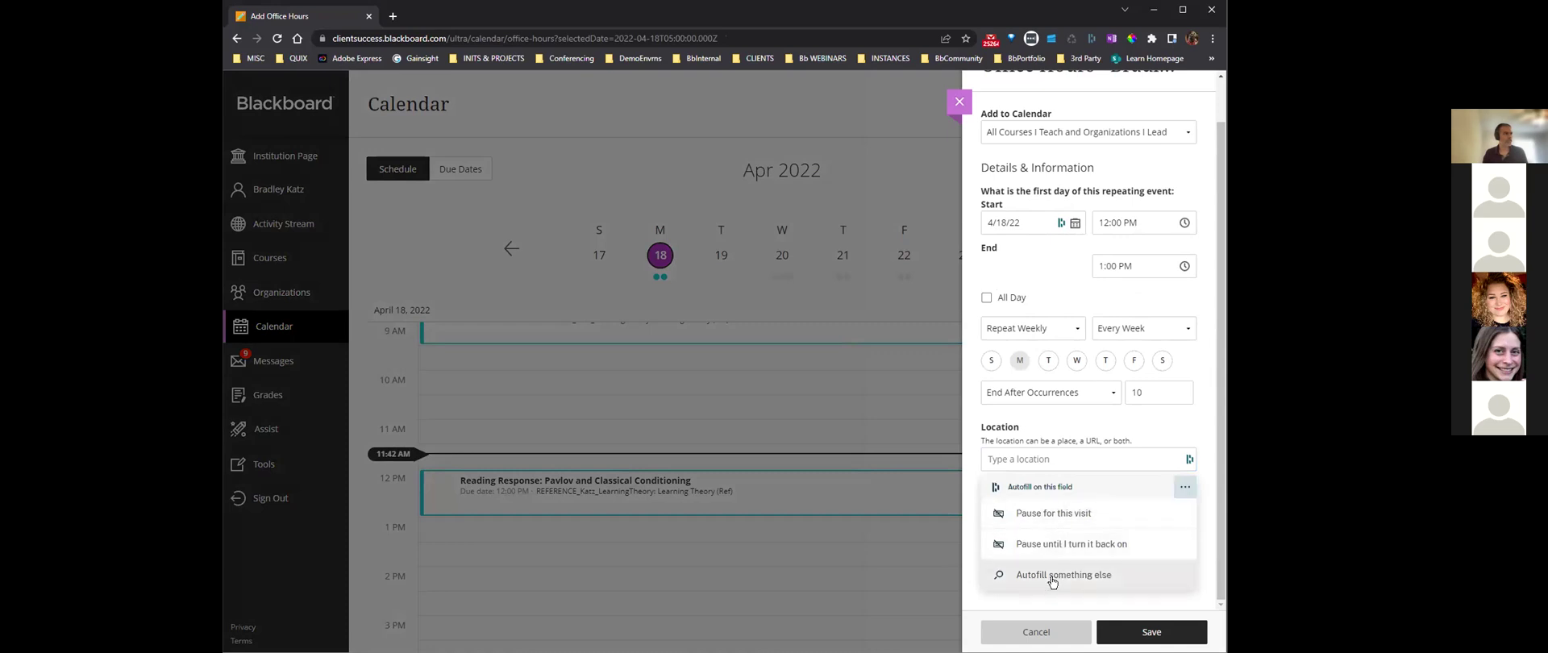
click(1056, 542)
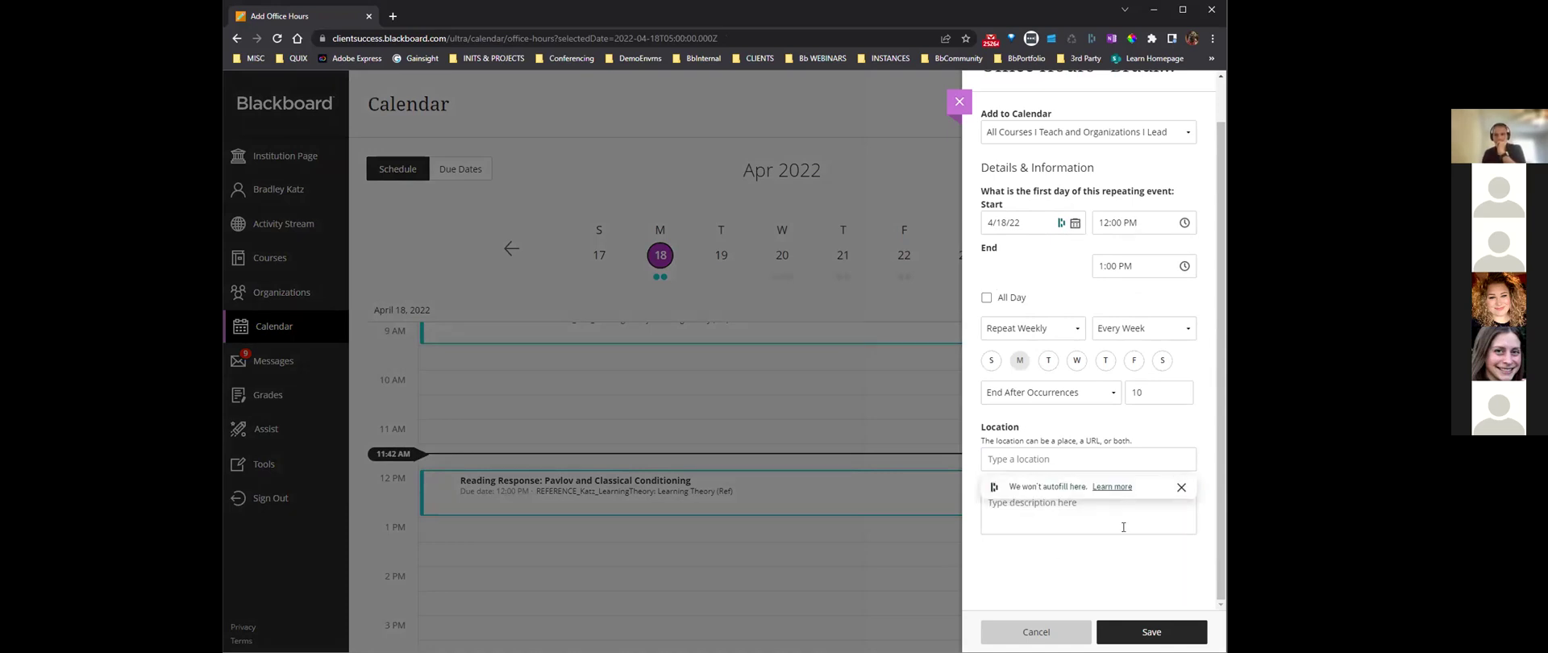
Return to the Location field of the office hours entry and close the entry without saving
click(1091, 455)
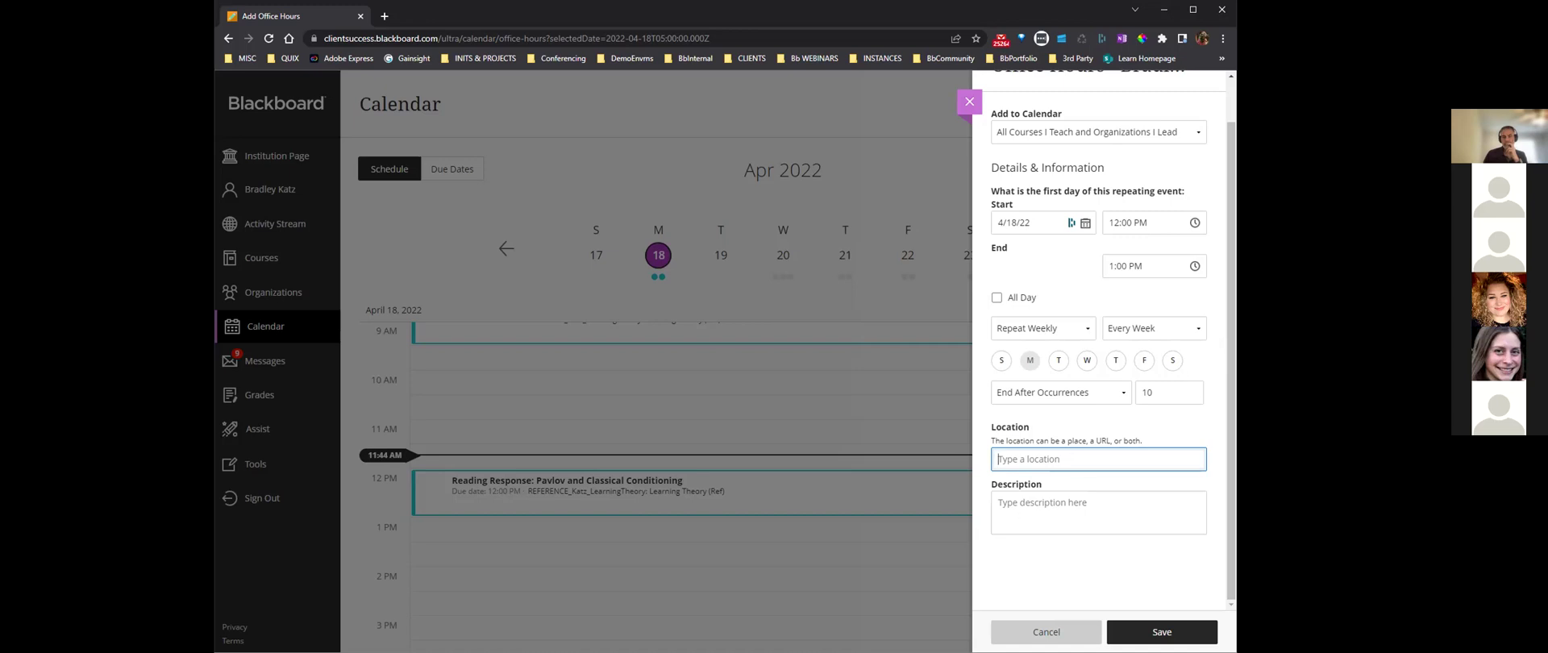
key(alt+Tab)
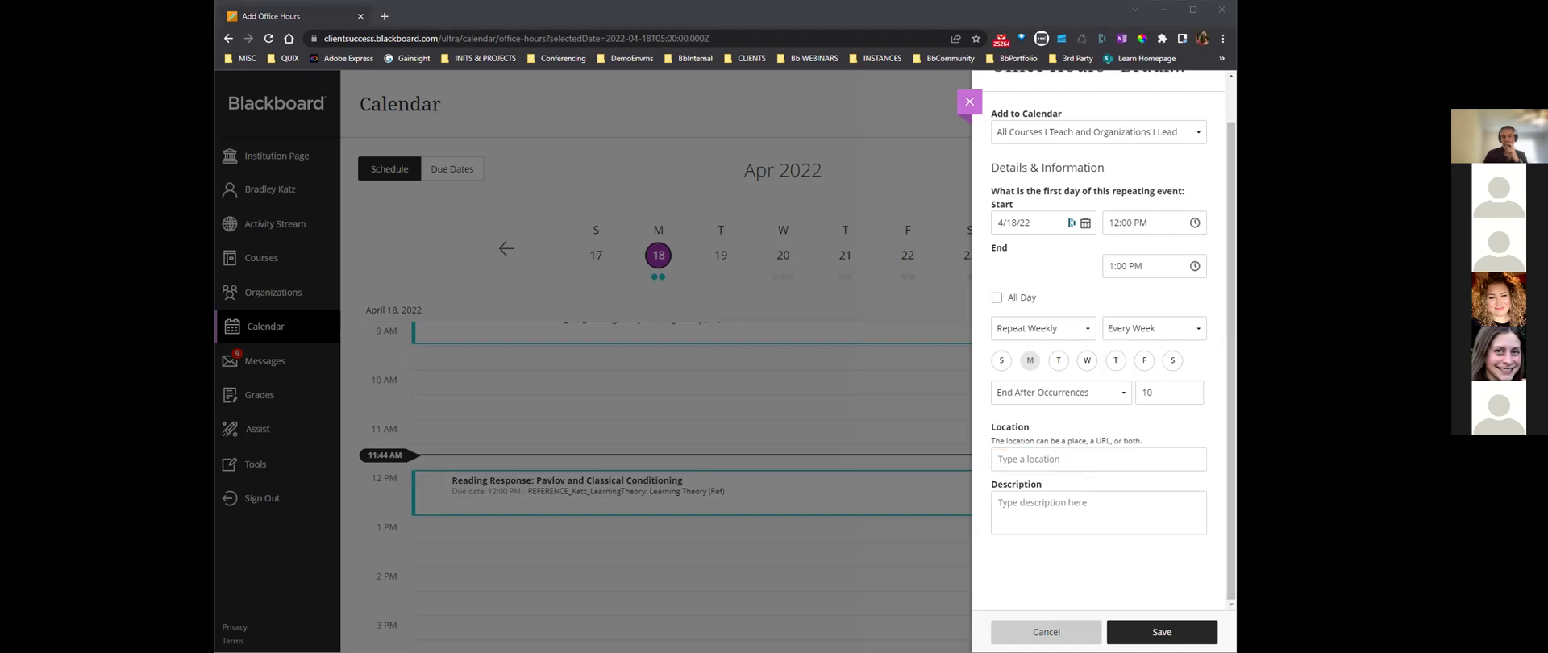
key(alt+Tab)
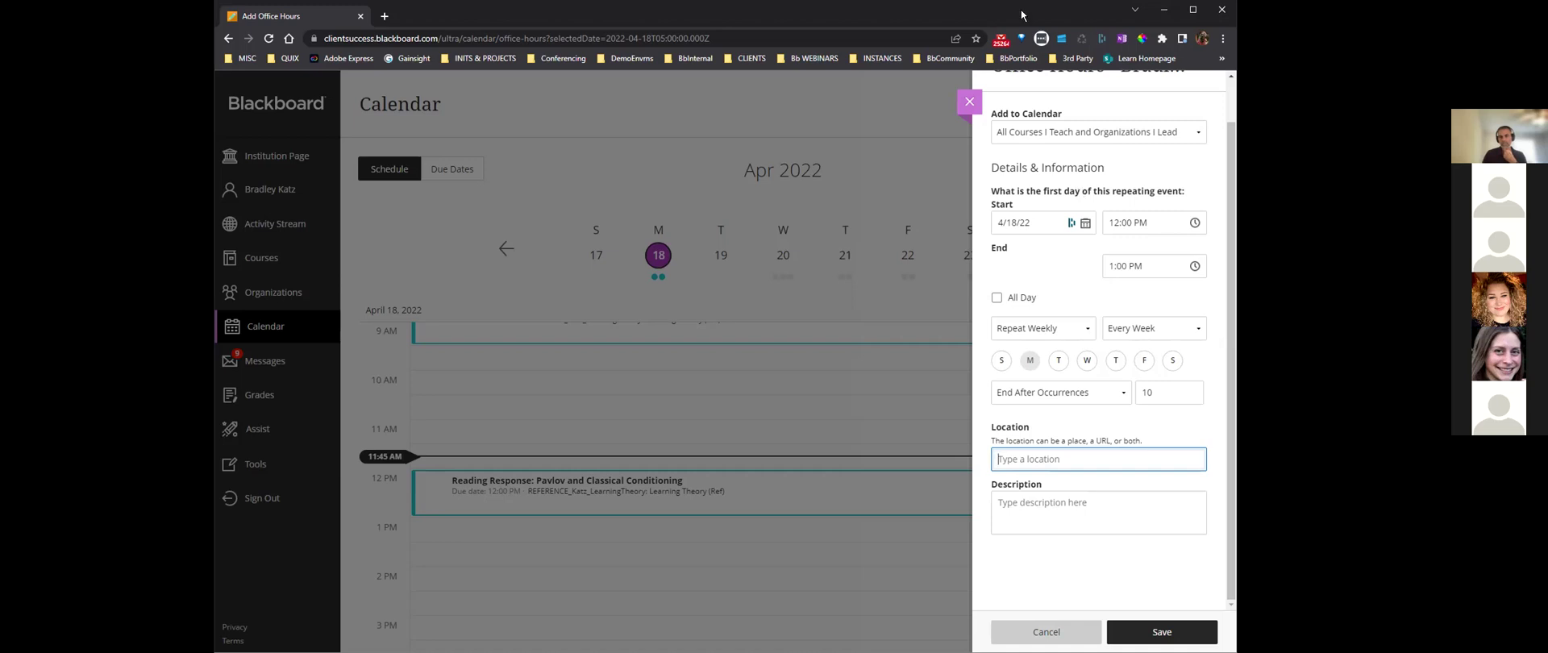
click(970, 103)
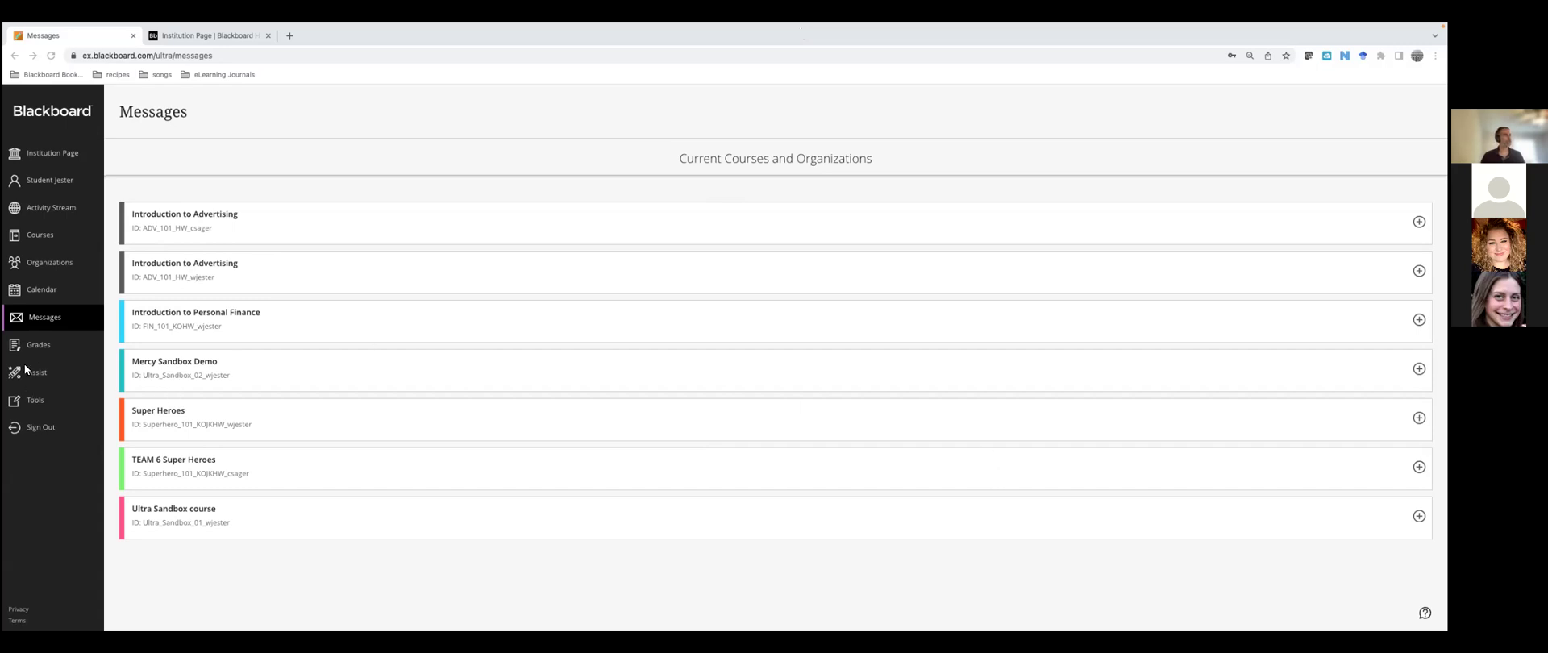
Start a new event in the student's calendar, check which calendars a student can add it to, and close without saving
click(43, 290)
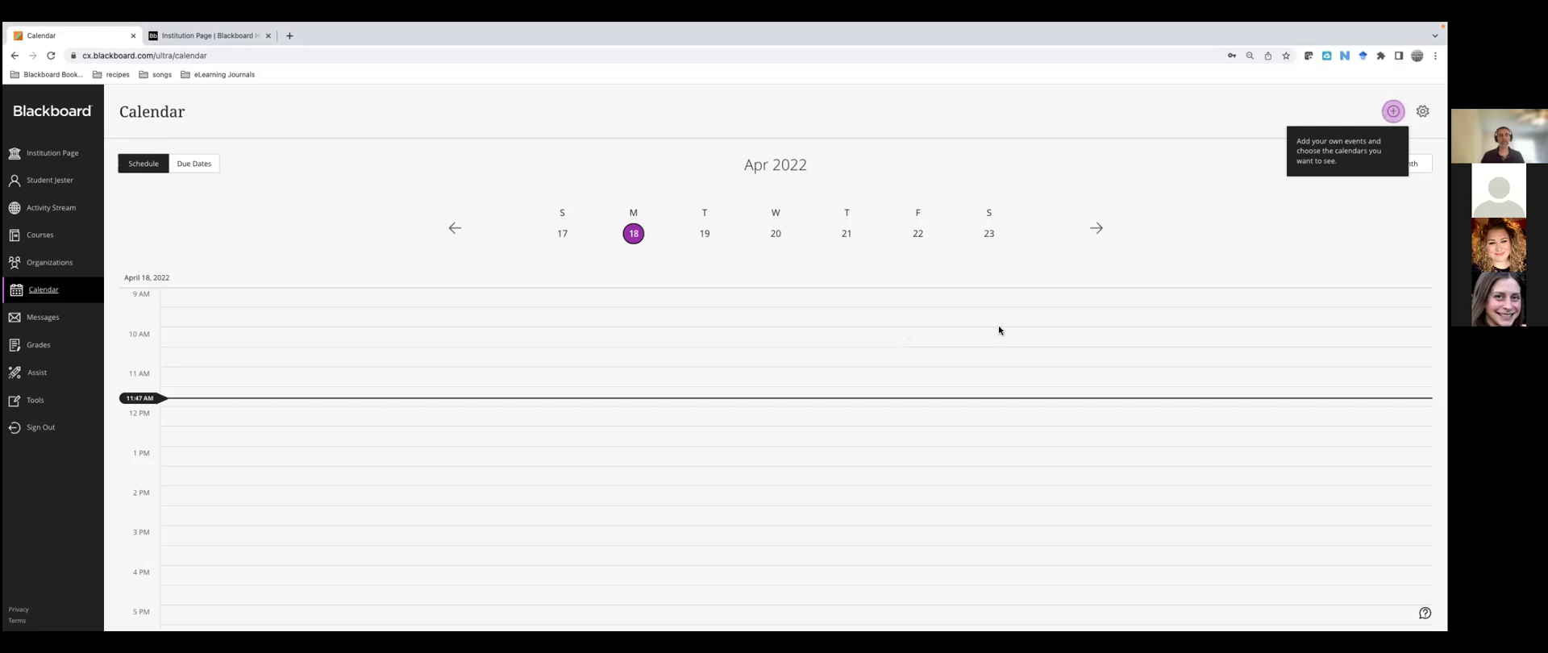
click(1393, 110)
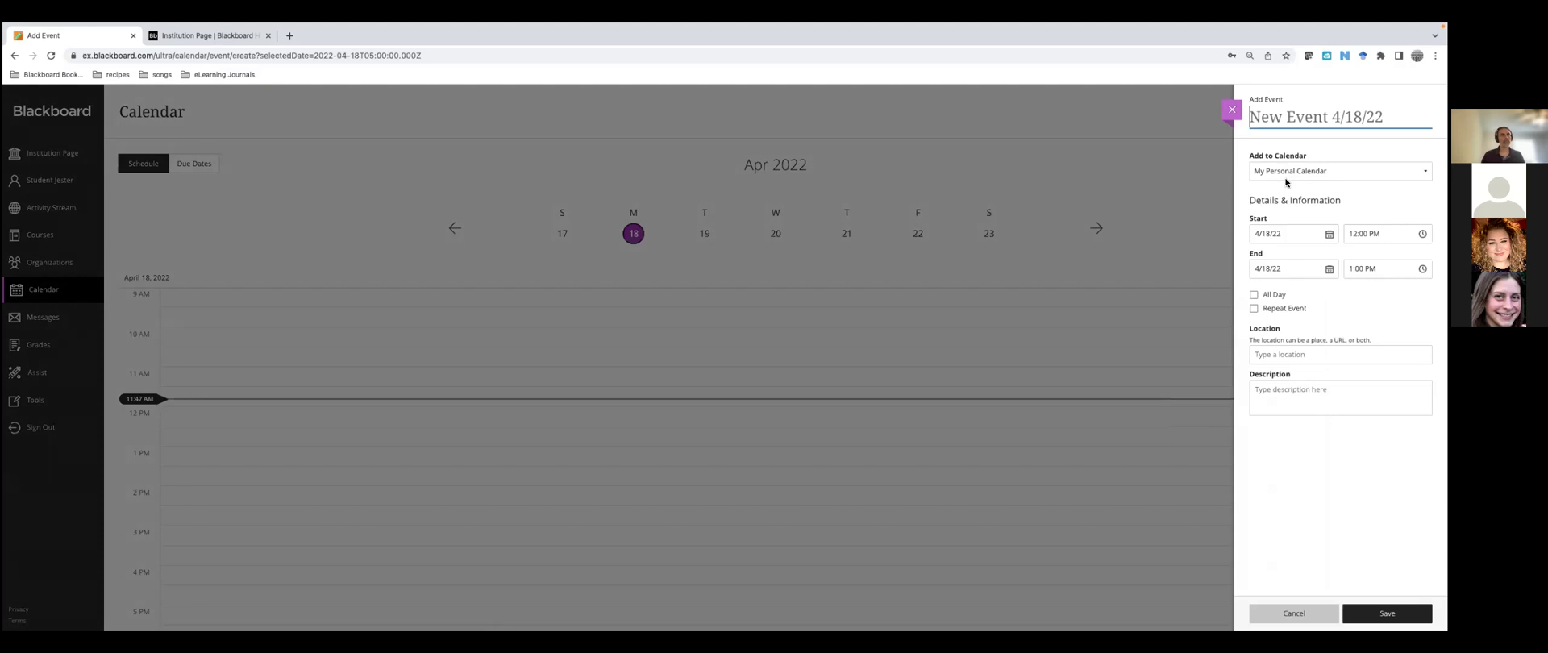
click(1321, 173)
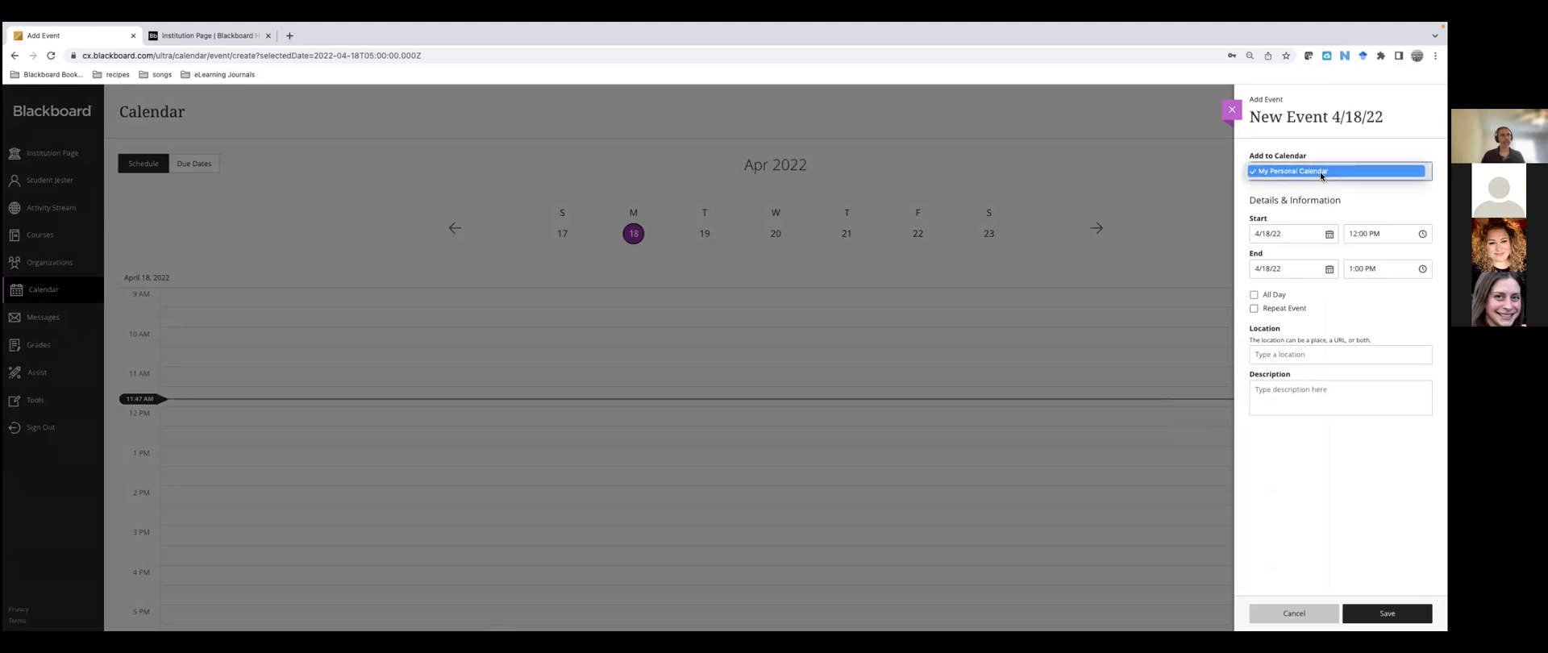
click(1319, 173)
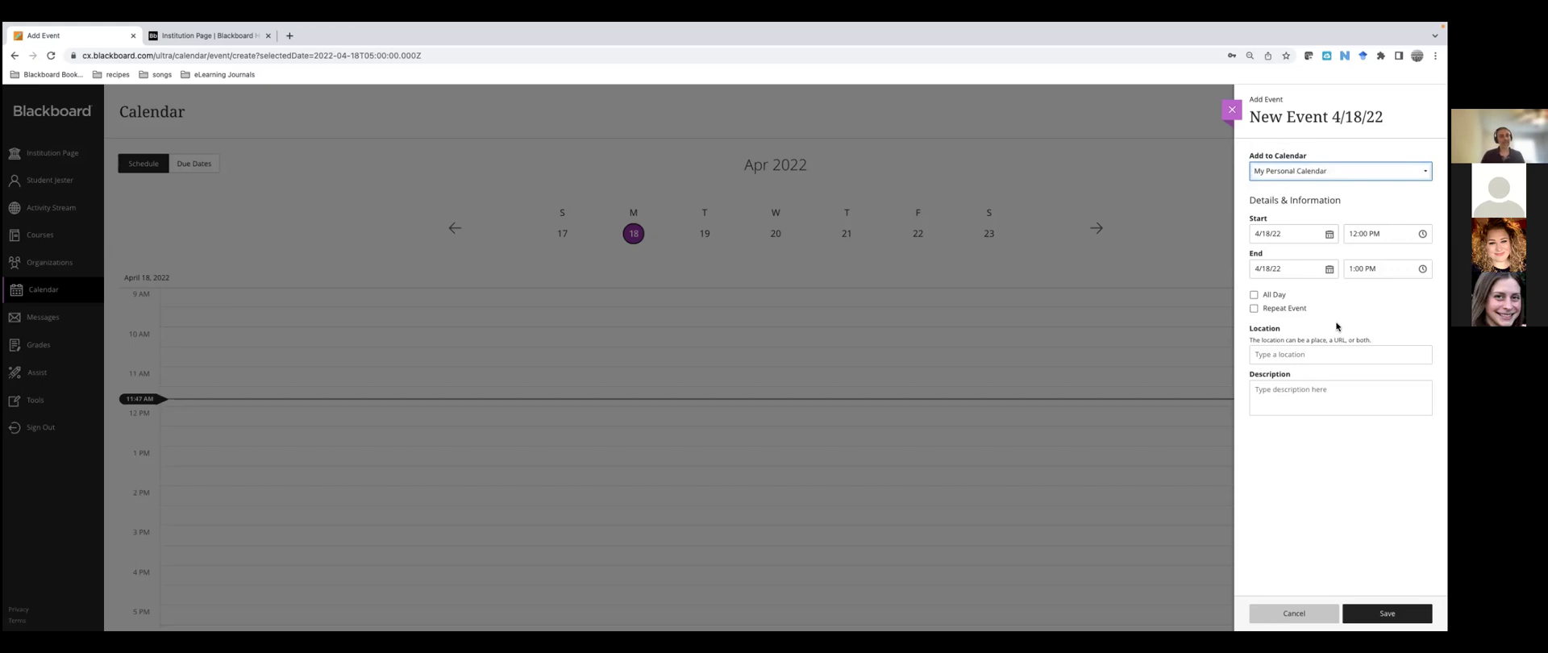
click(1233, 117)
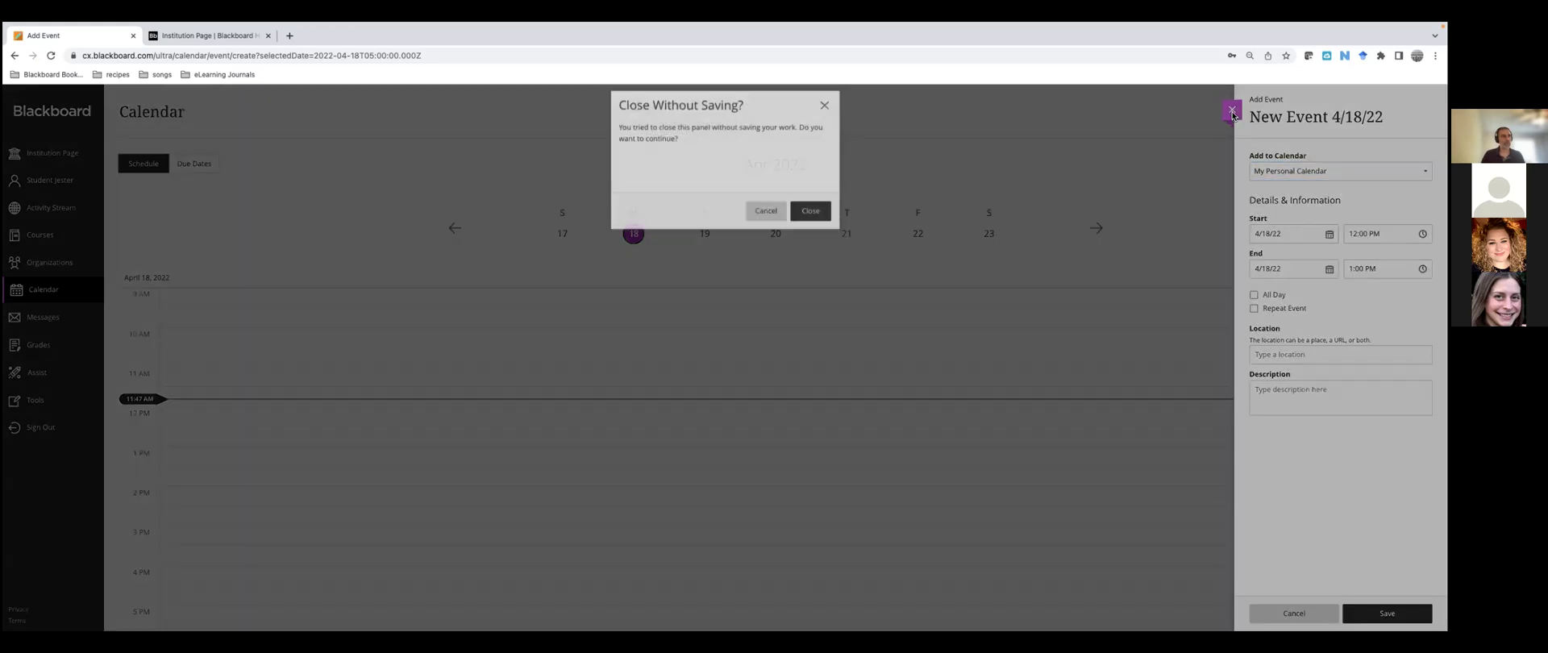
click(810, 219)
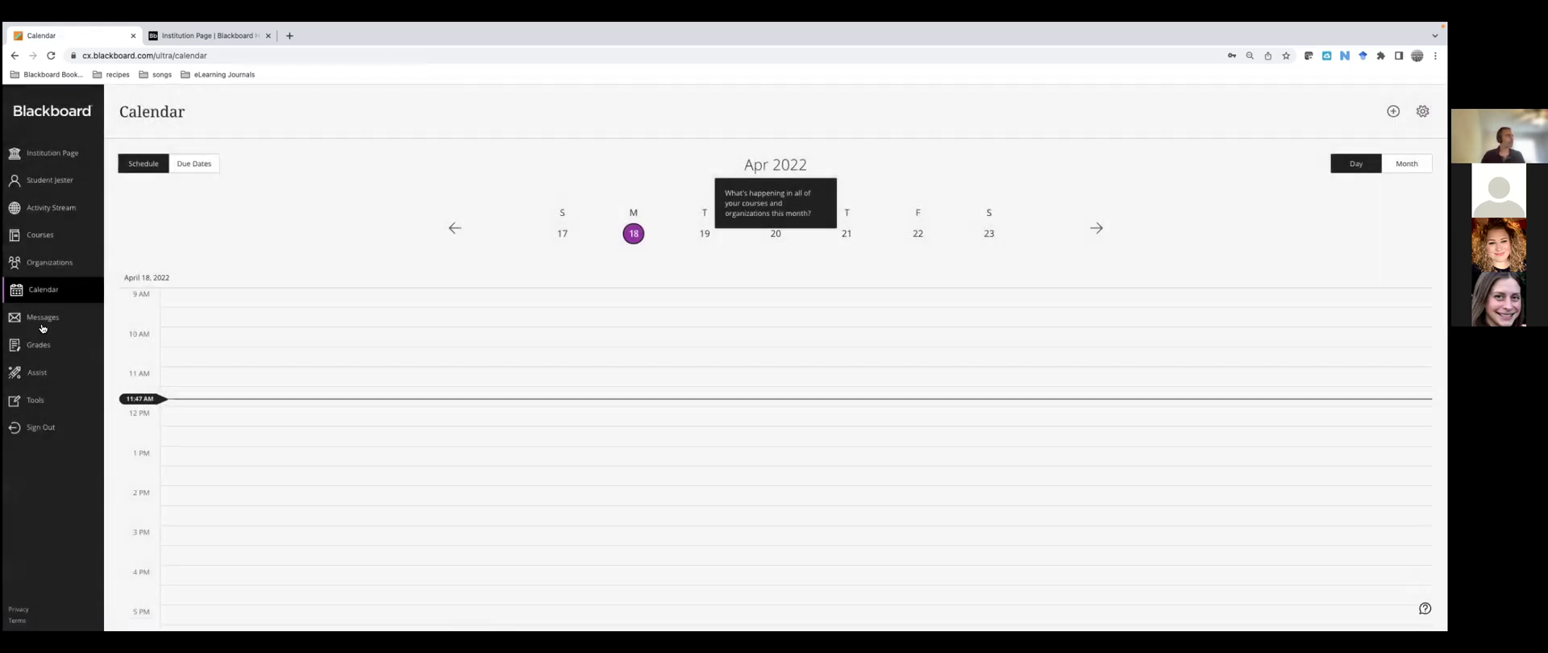
View the student's course messages, examine the Compose Message form for the first Introduction to Advertising course, and return to the list
click(44, 324)
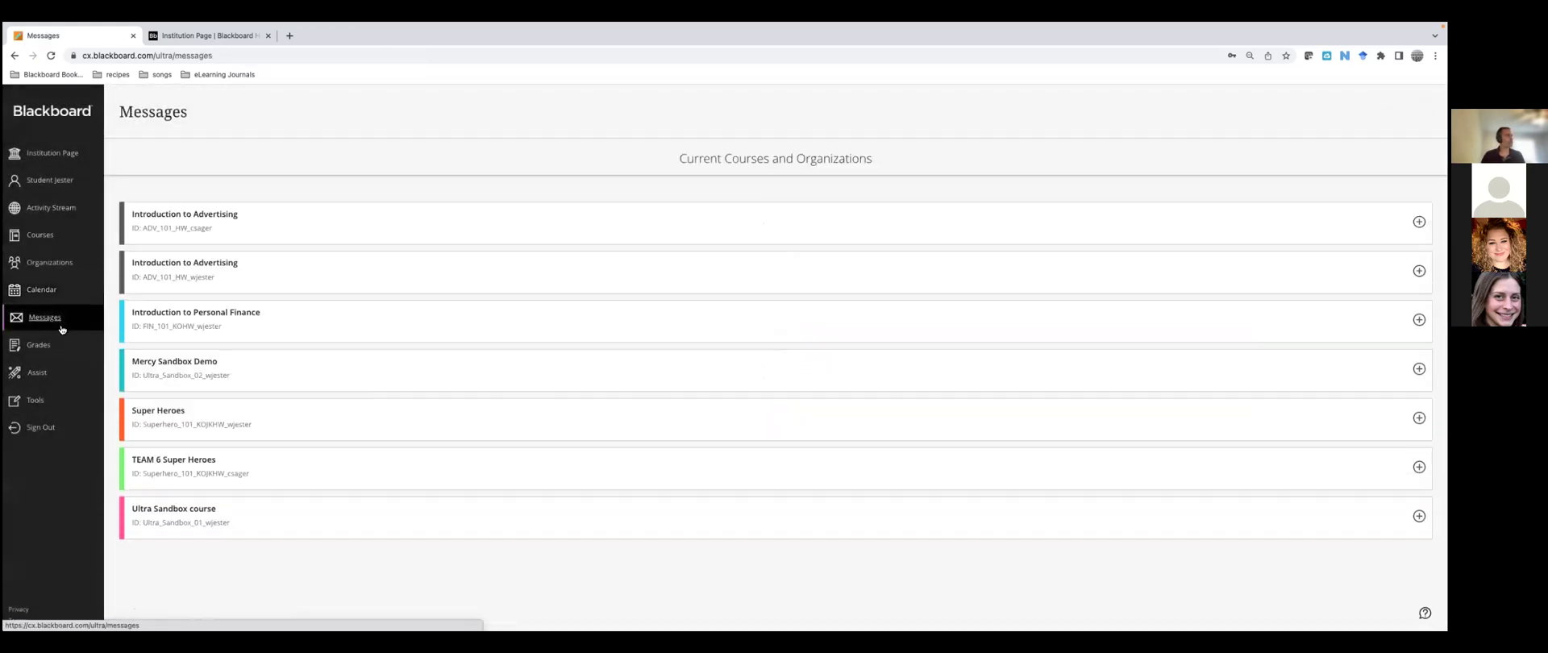
click(1418, 222)
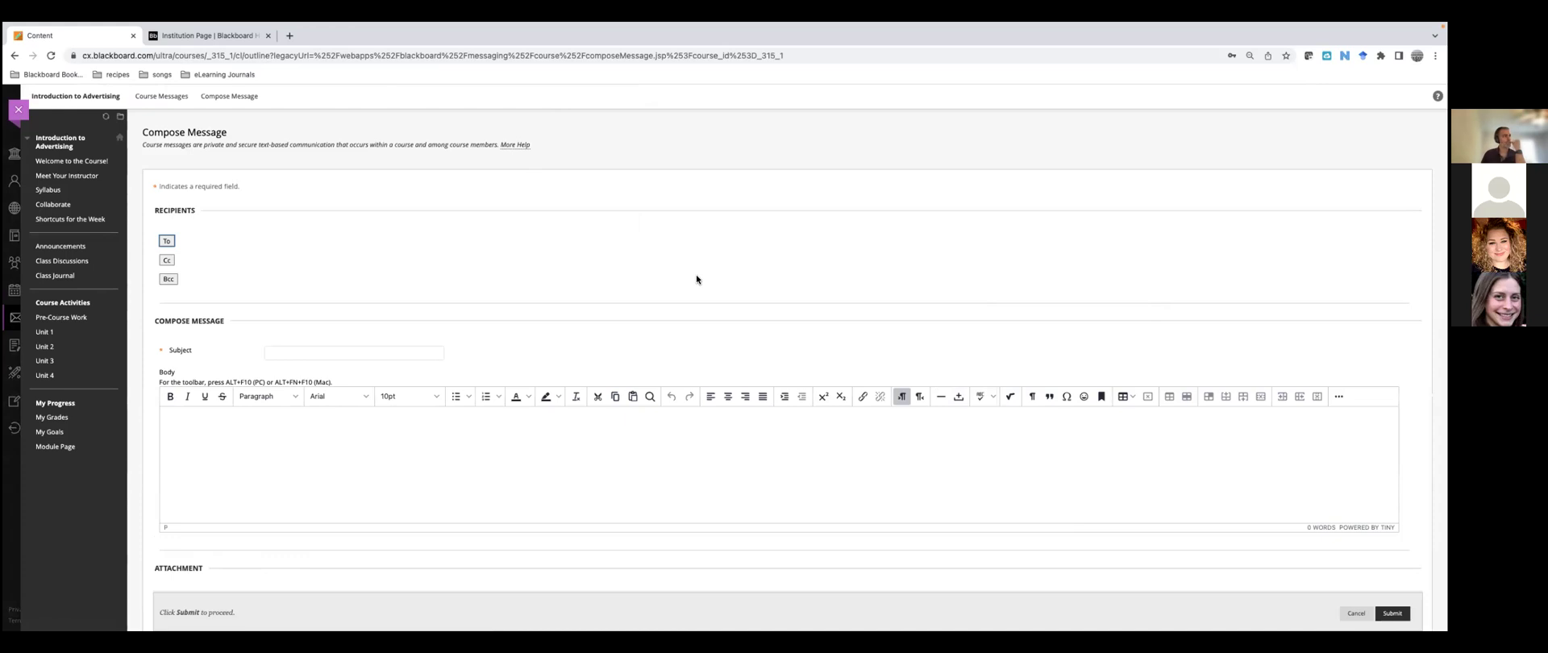
click(14, 108)
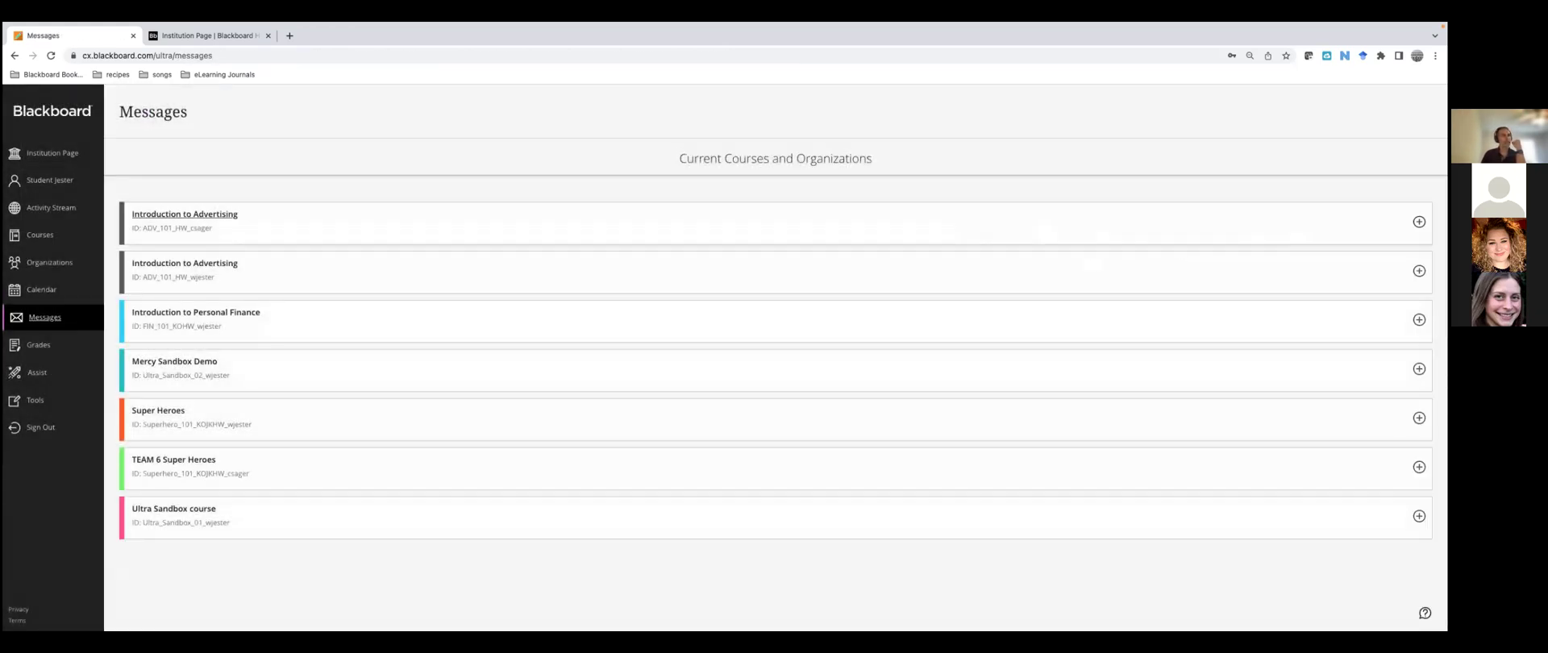
click(1419, 222)
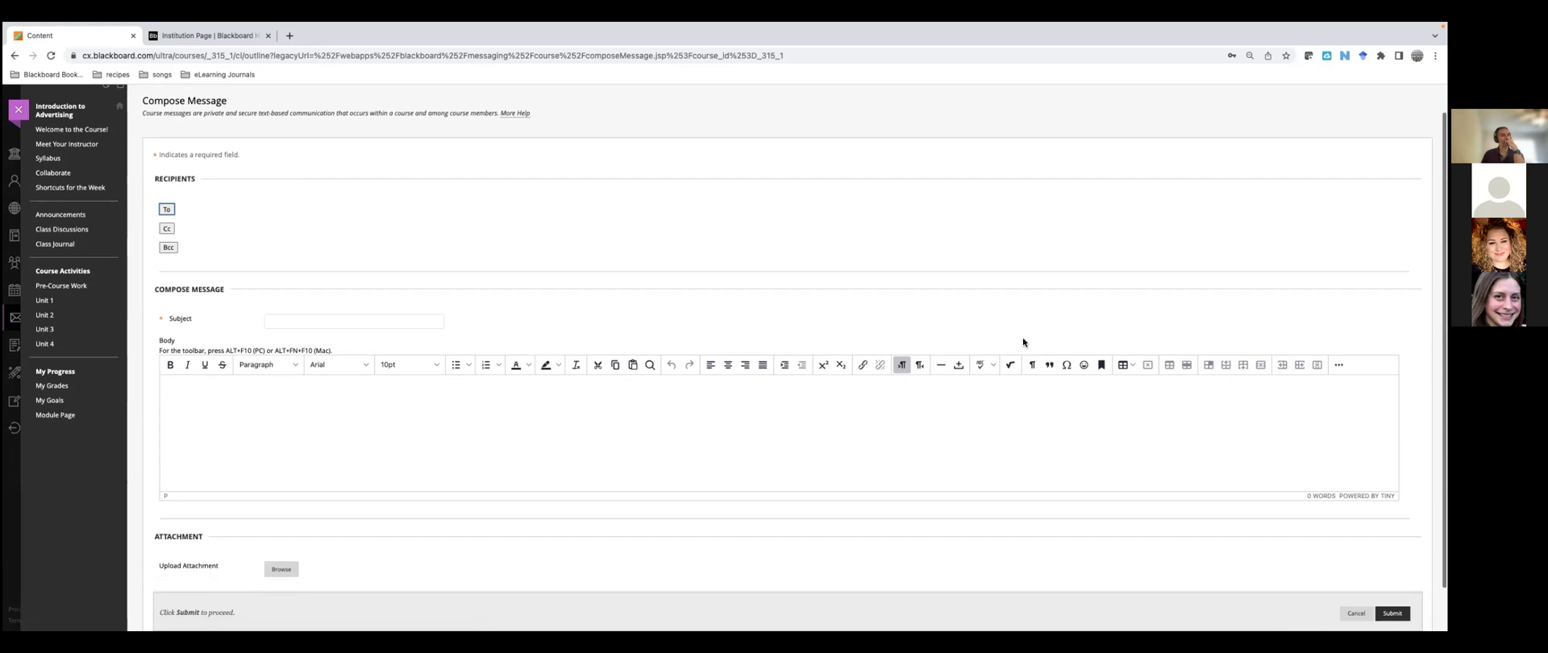
click(18, 112)
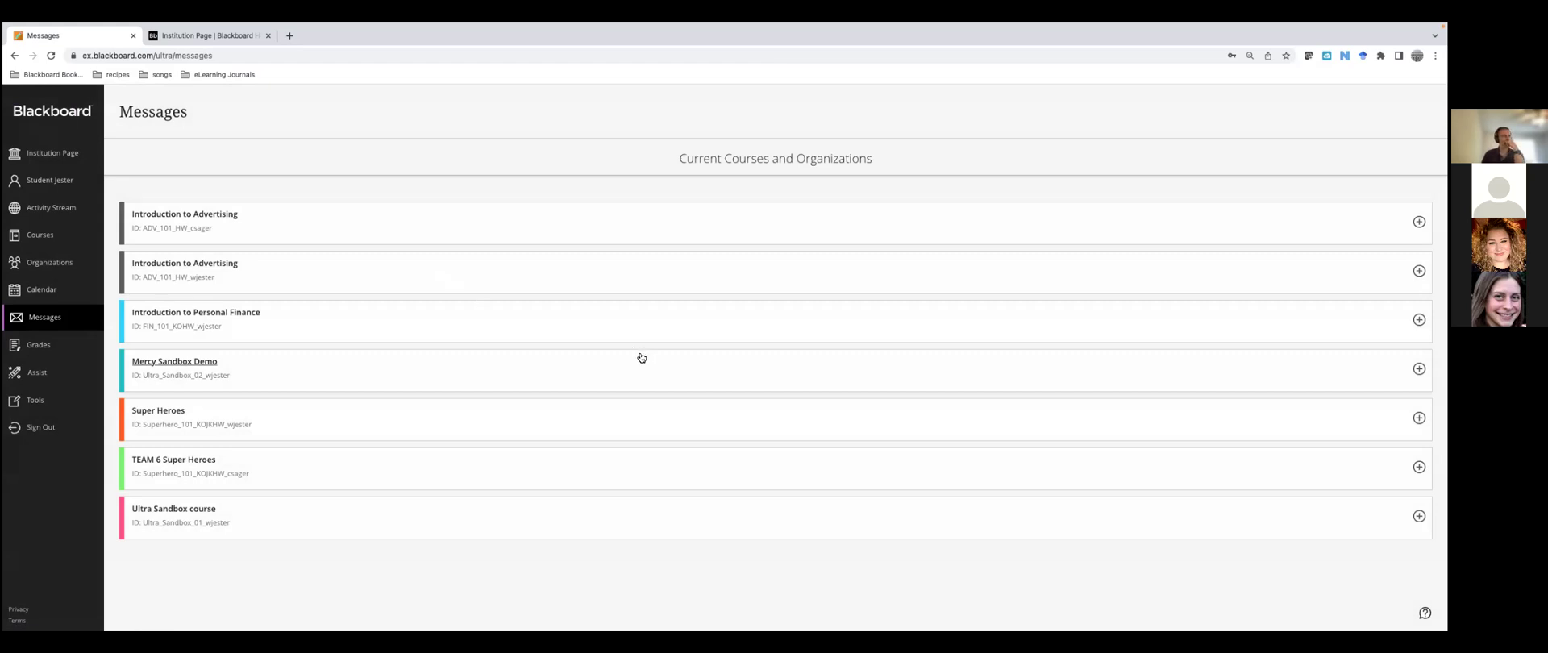
Review which calendars are selected for display in the student's Calendar Settings, and return to the calendar
click(44, 298)
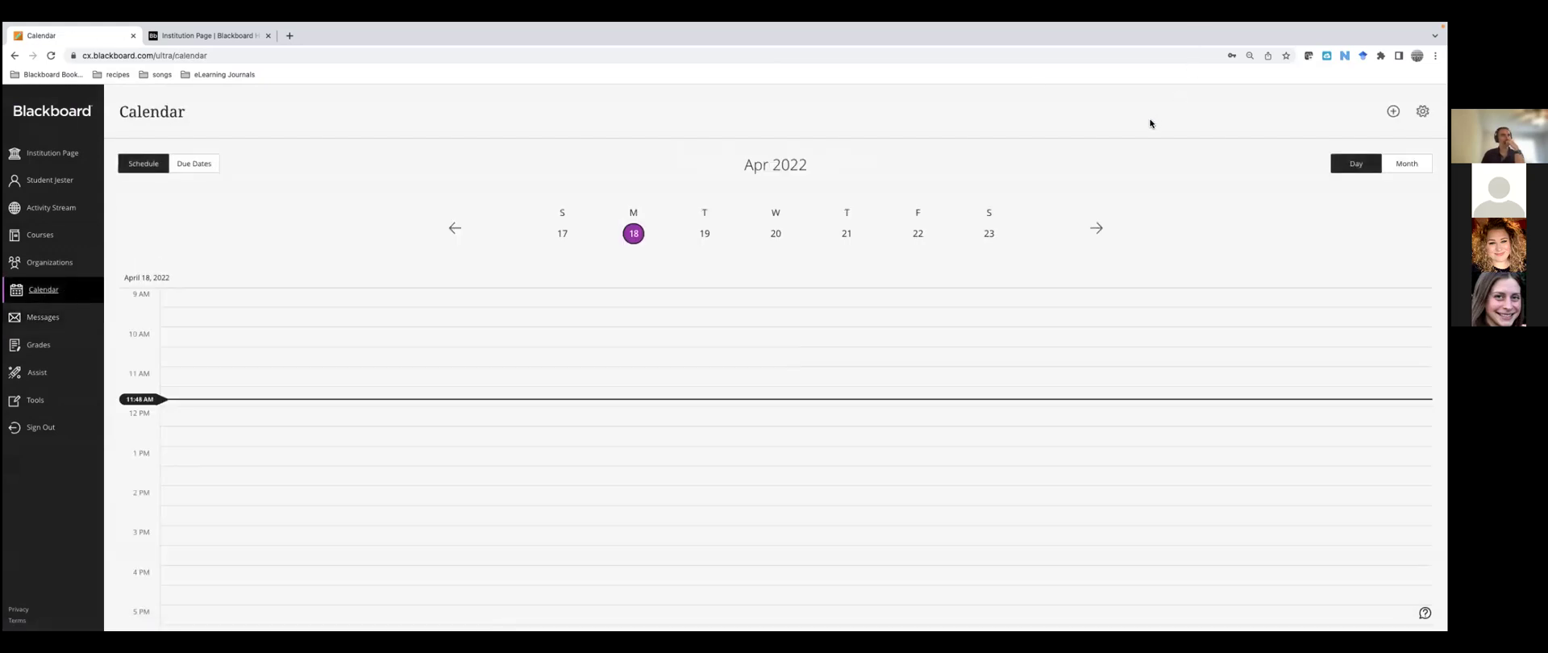
click(1422, 112)
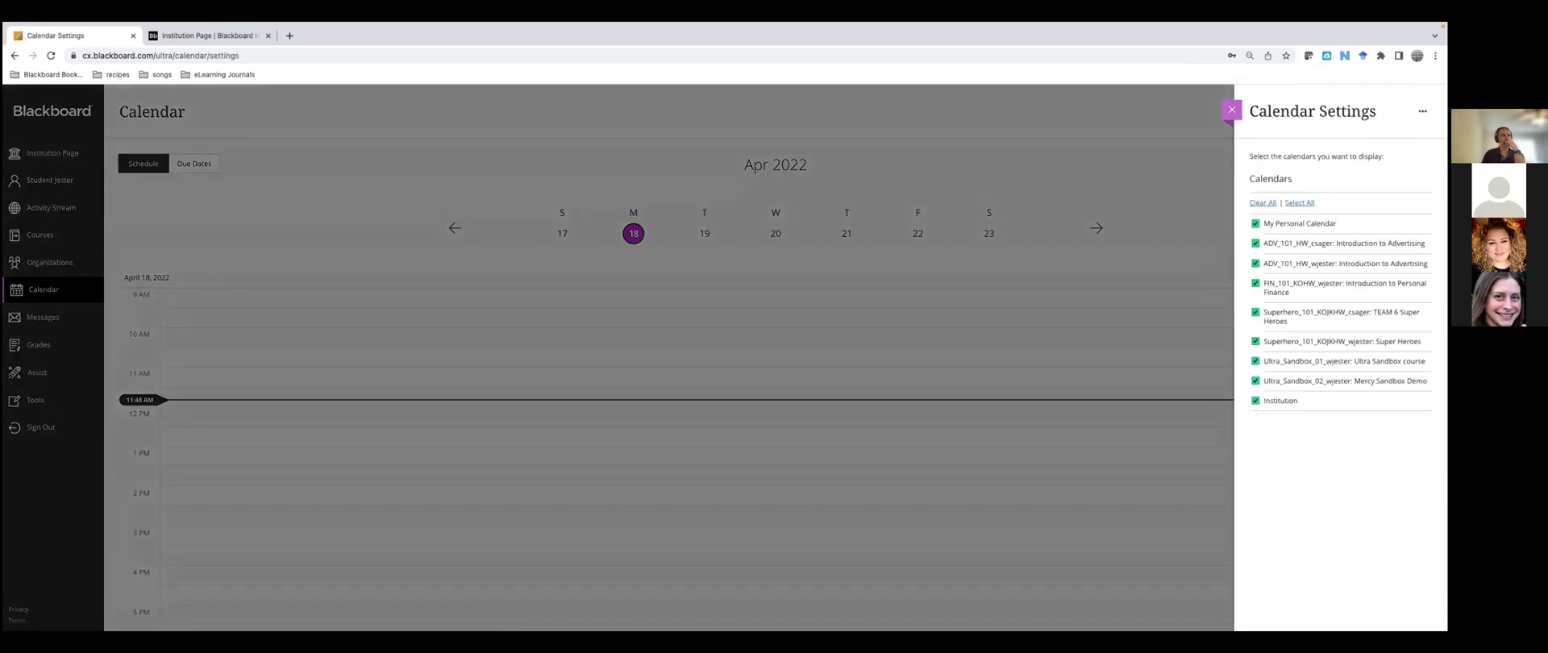
click(1232, 111)
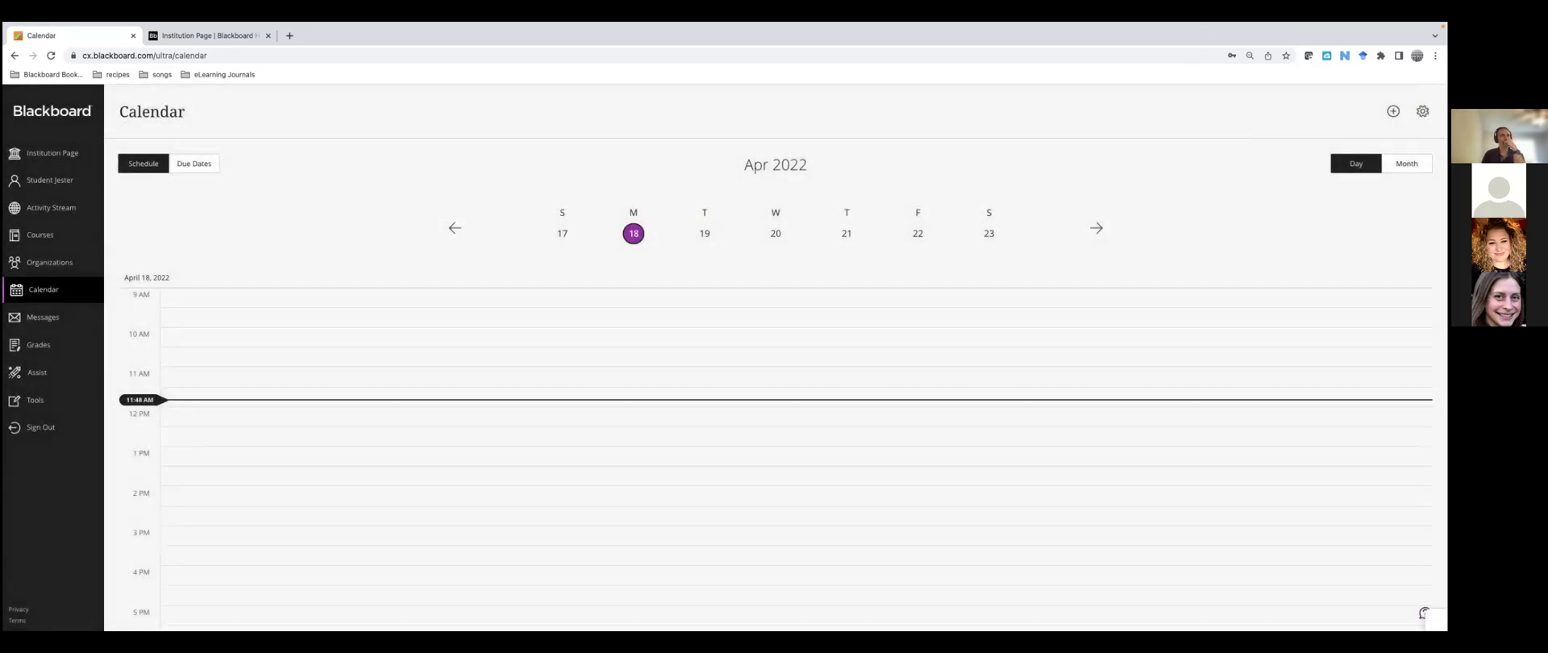
scroll(775, 459, down, 1)
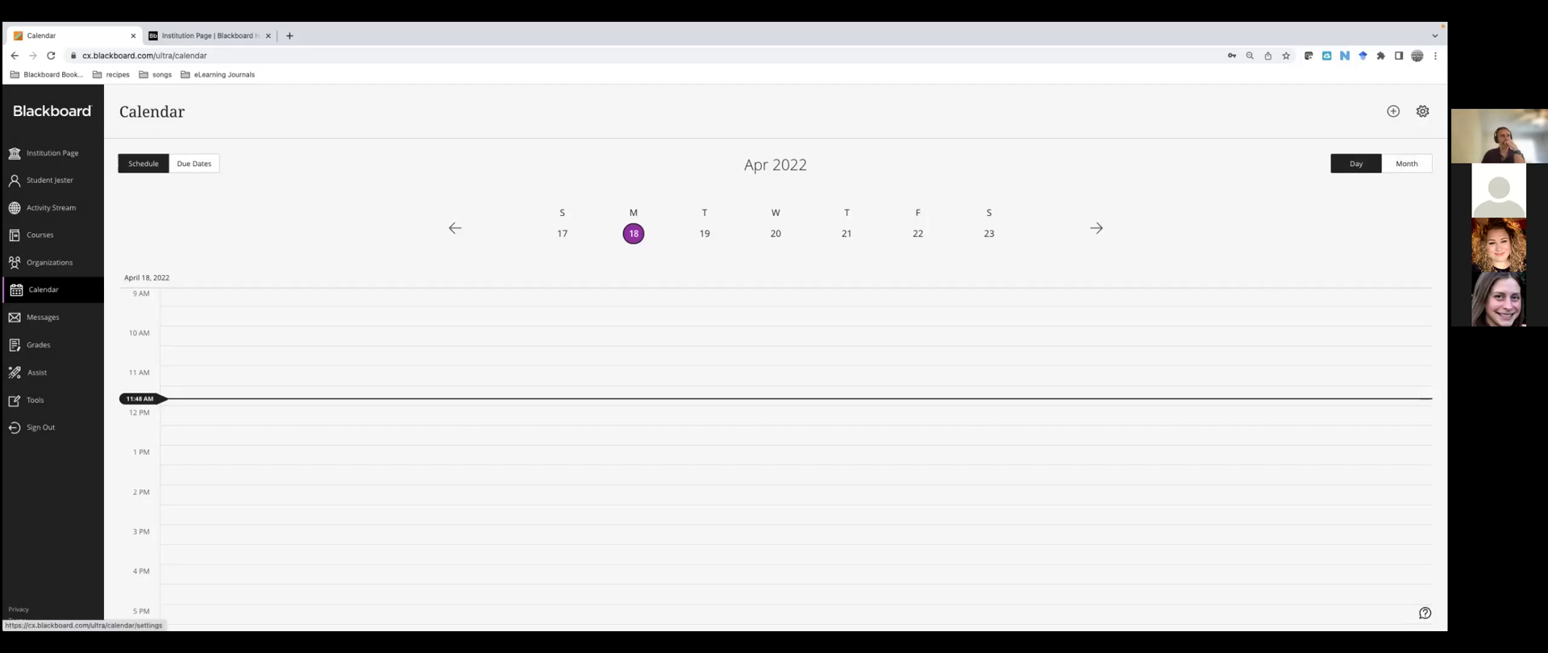
click(1422, 112)
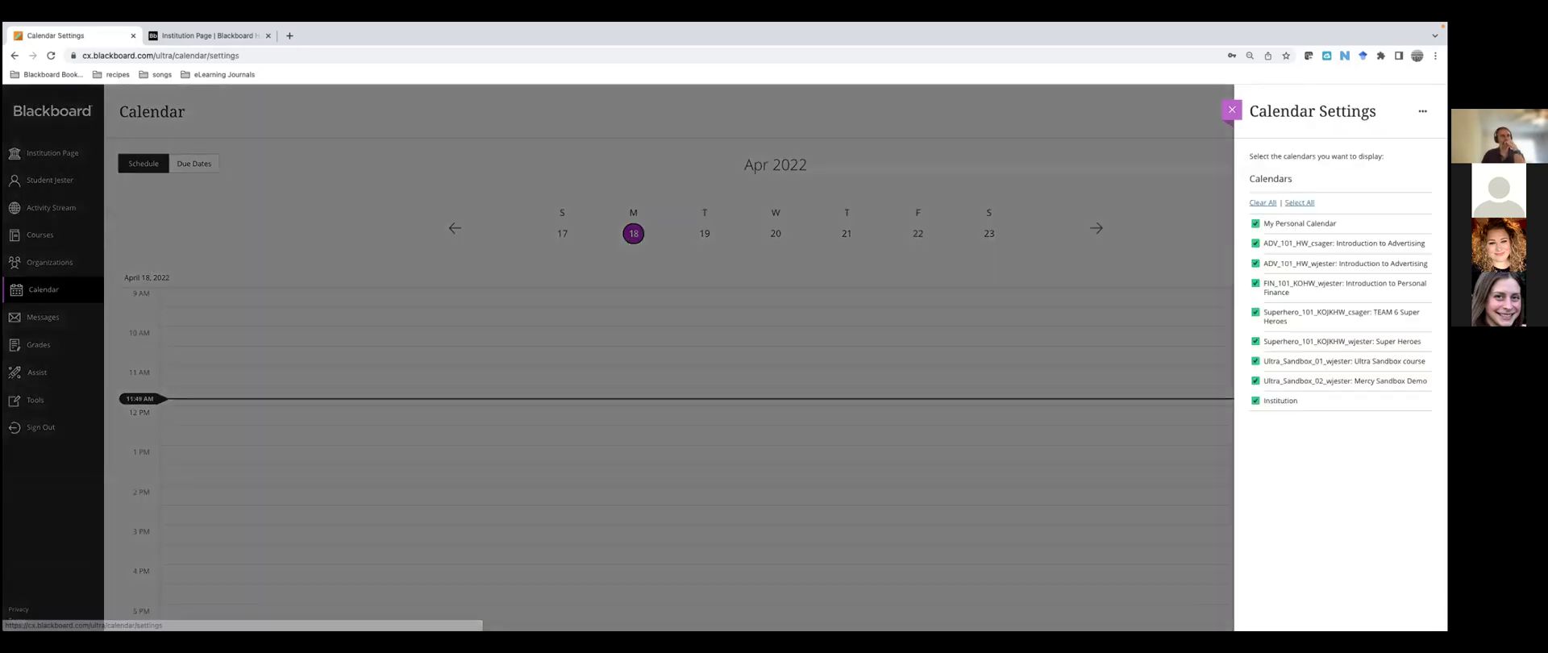
click(1231, 110)
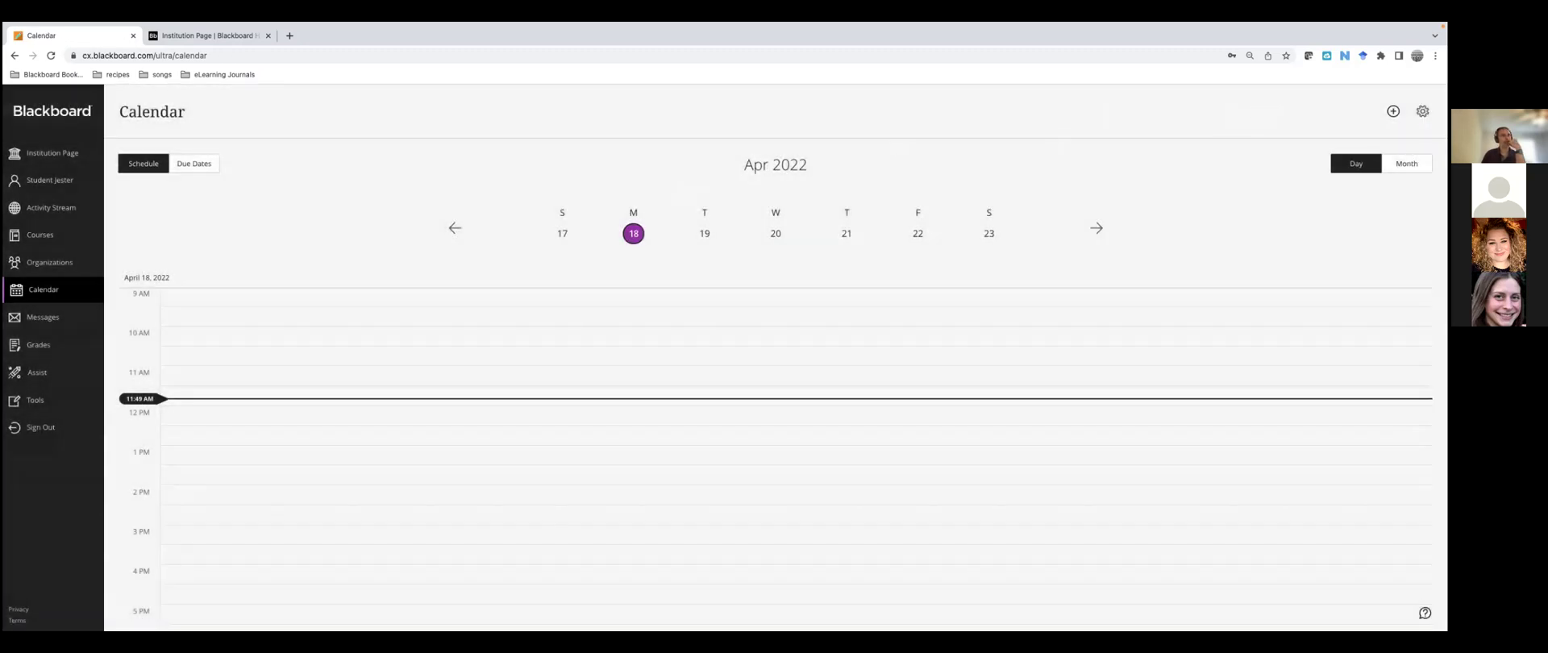
Review the new event form in the student's calendar and close it without saving
click(1393, 111)
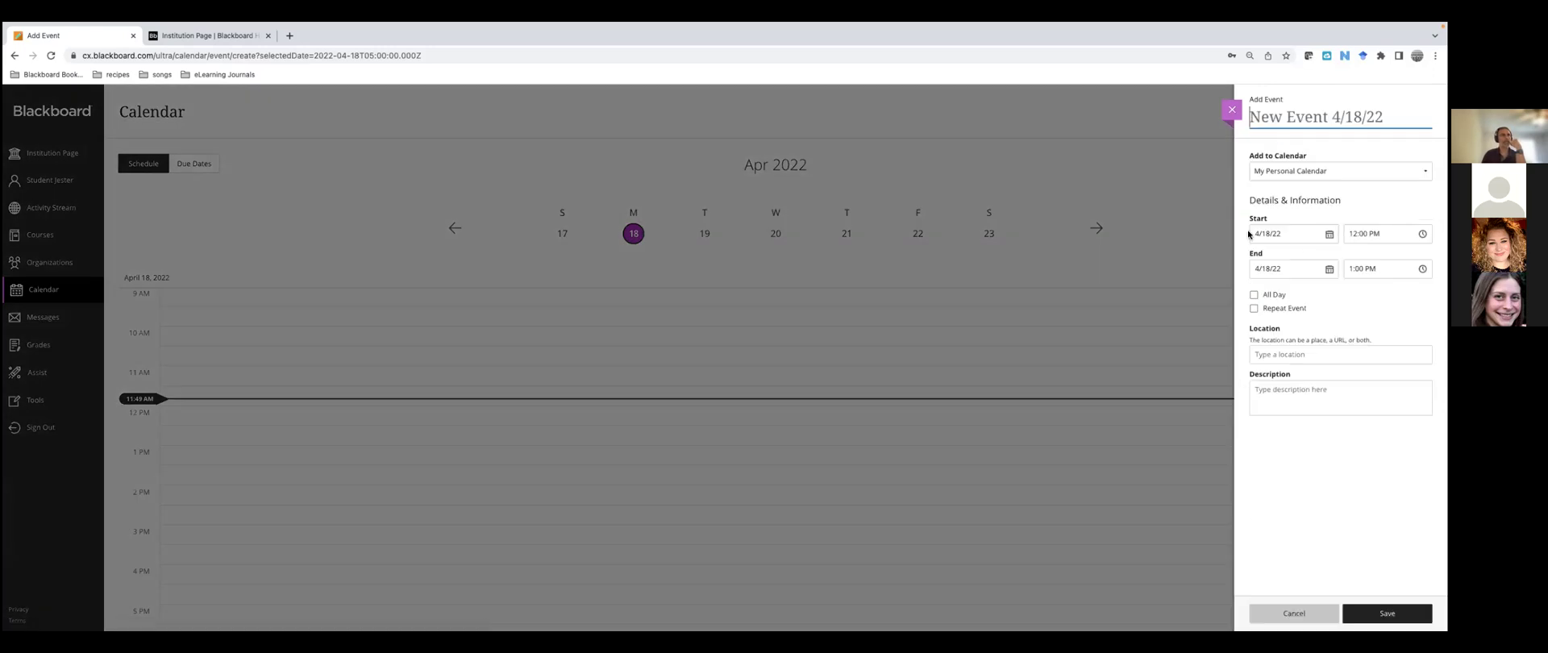
click(1231, 109)
click(812, 228)
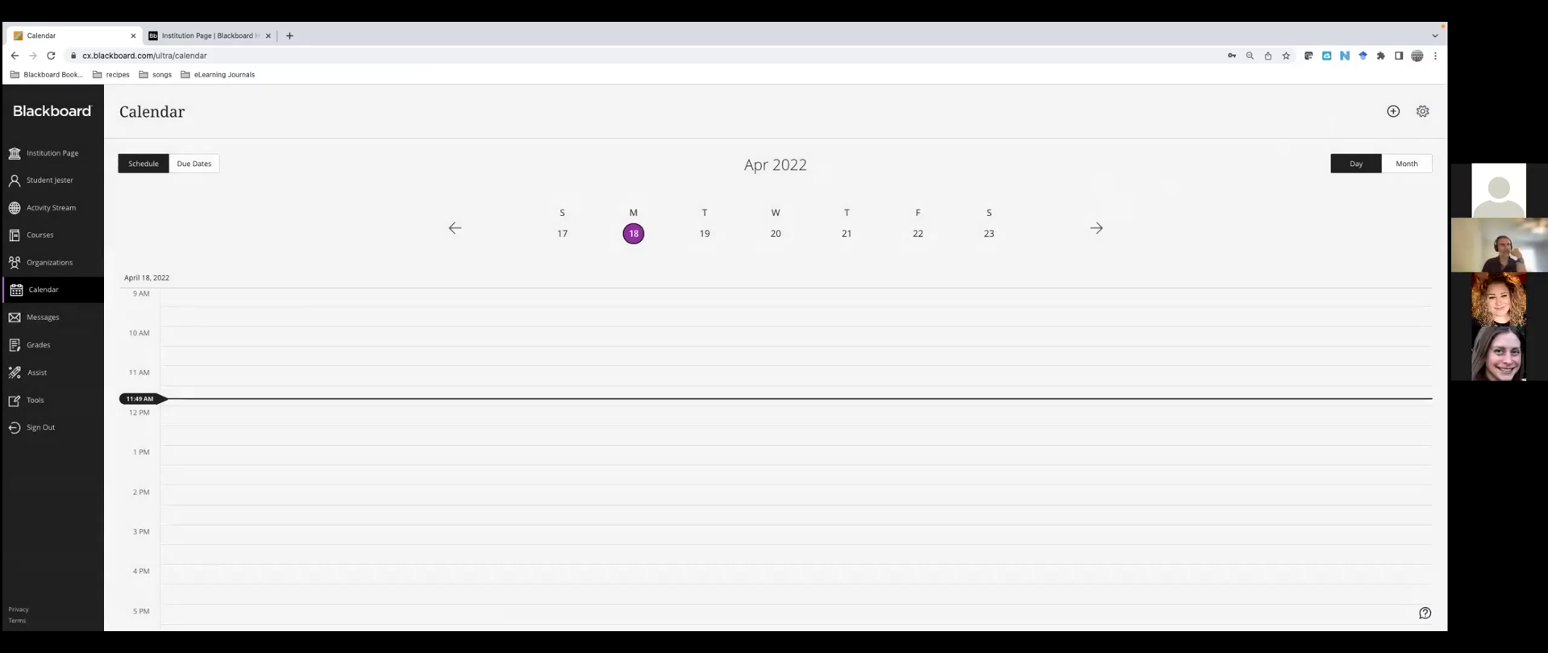
Reopen and discard the new event form, and check the student's Calendar Settings before returning to the calendar
click(1393, 110)
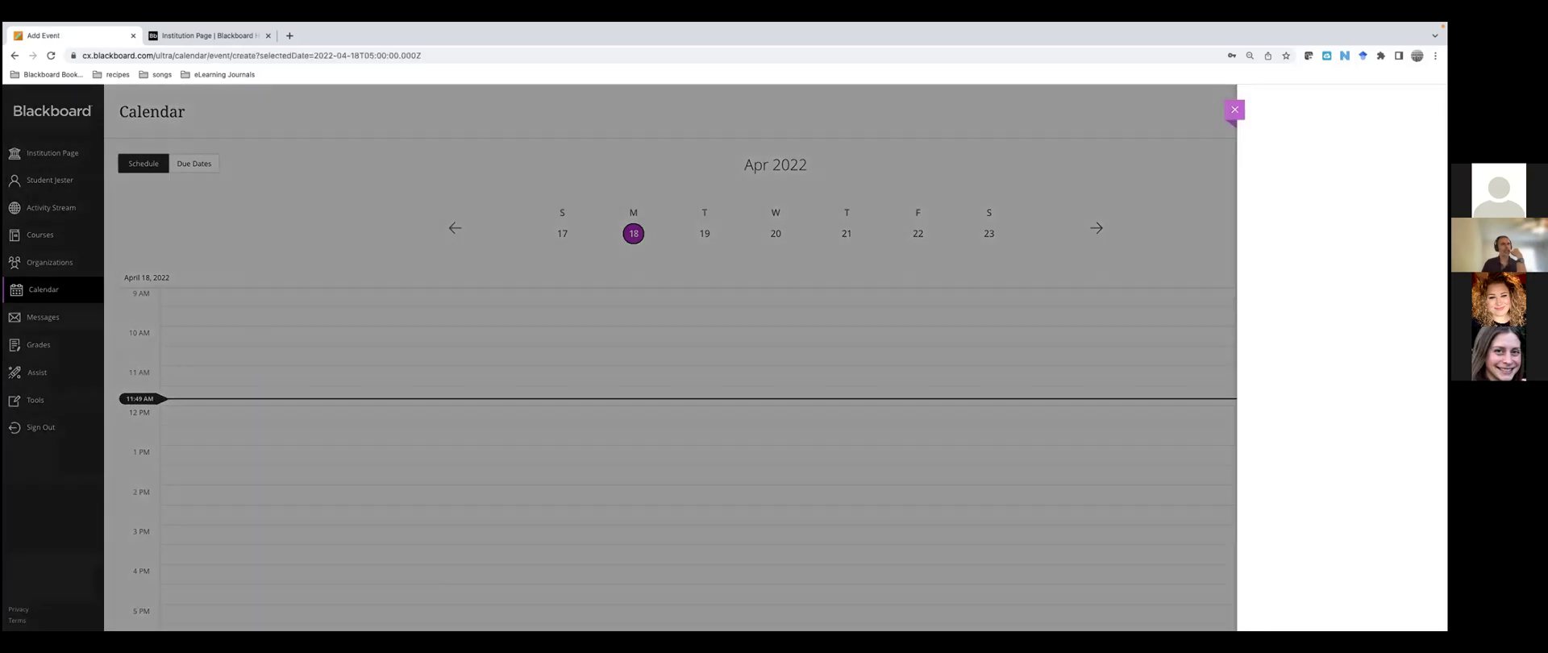
click(1232, 109)
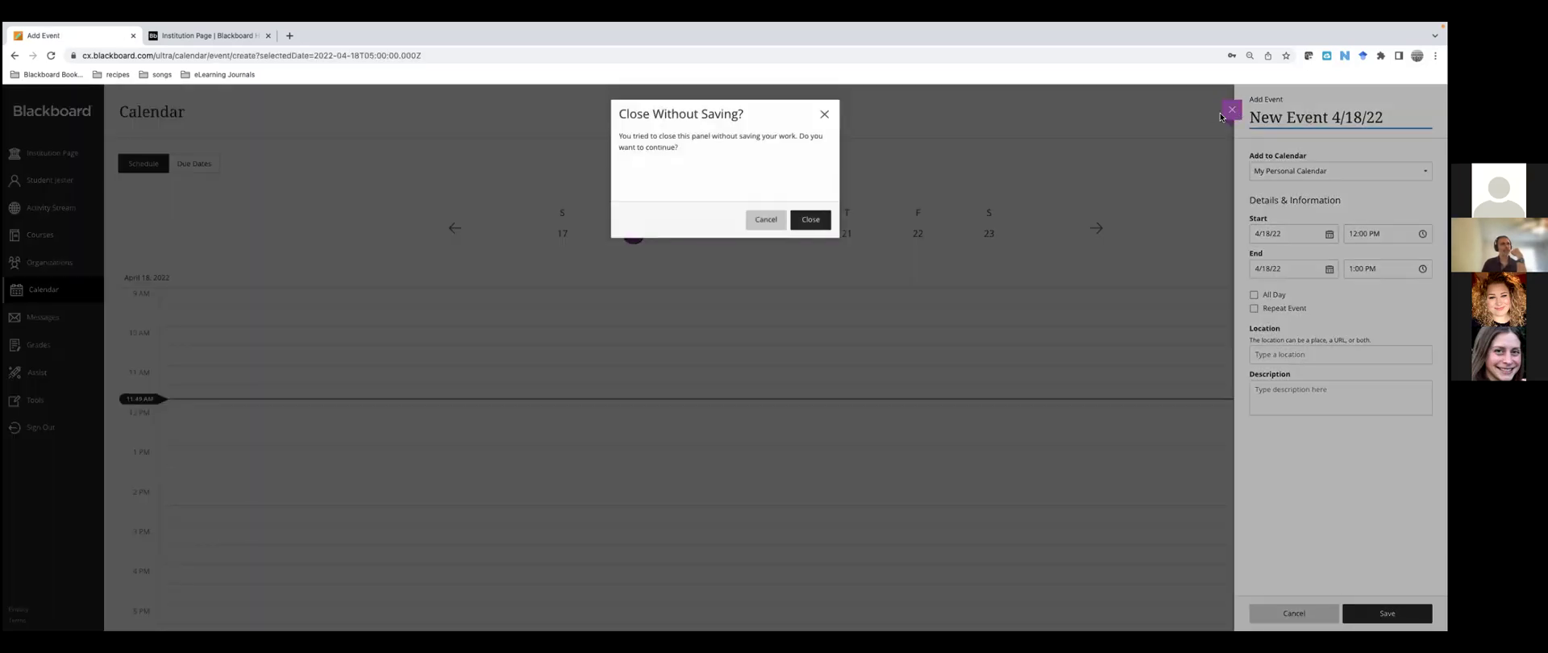
click(839, 190)
click(1231, 109)
click(807, 220)
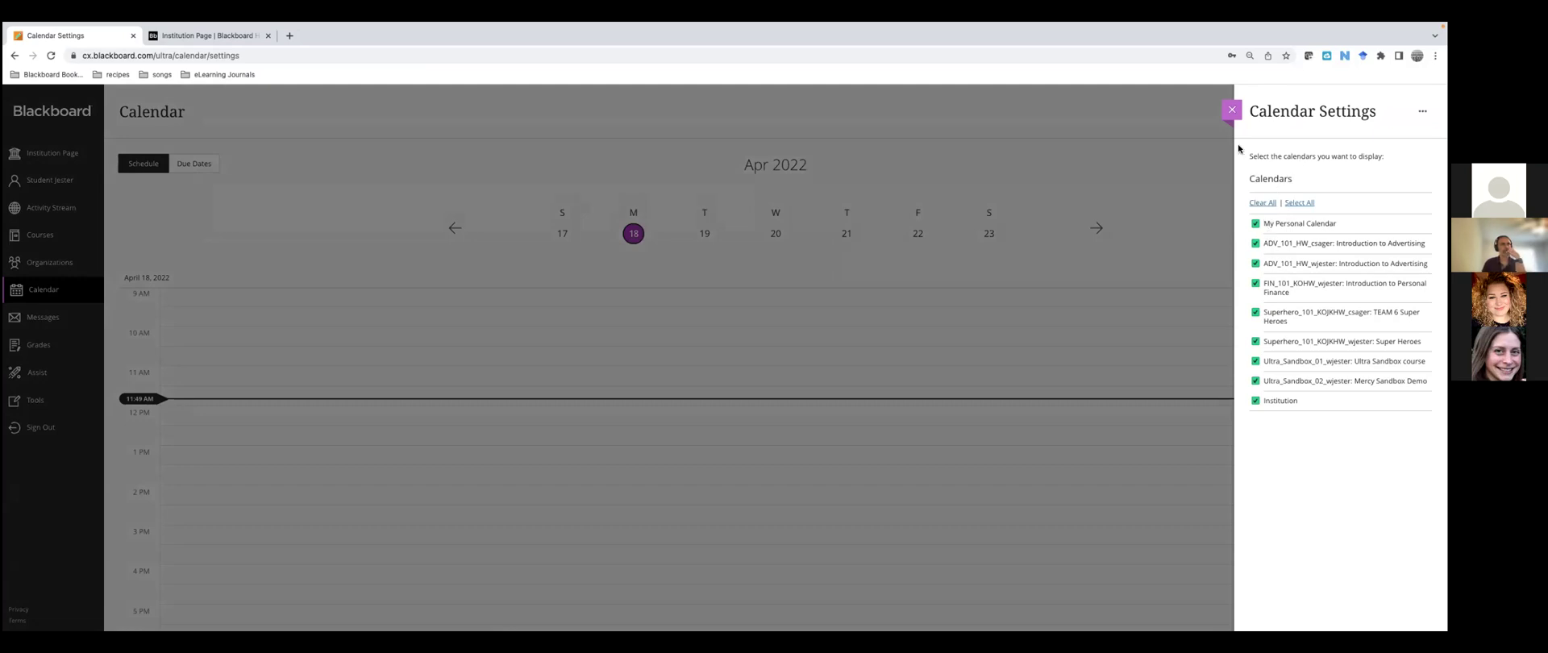
click(1231, 109)
click(1425, 613)
click(1398, 552)
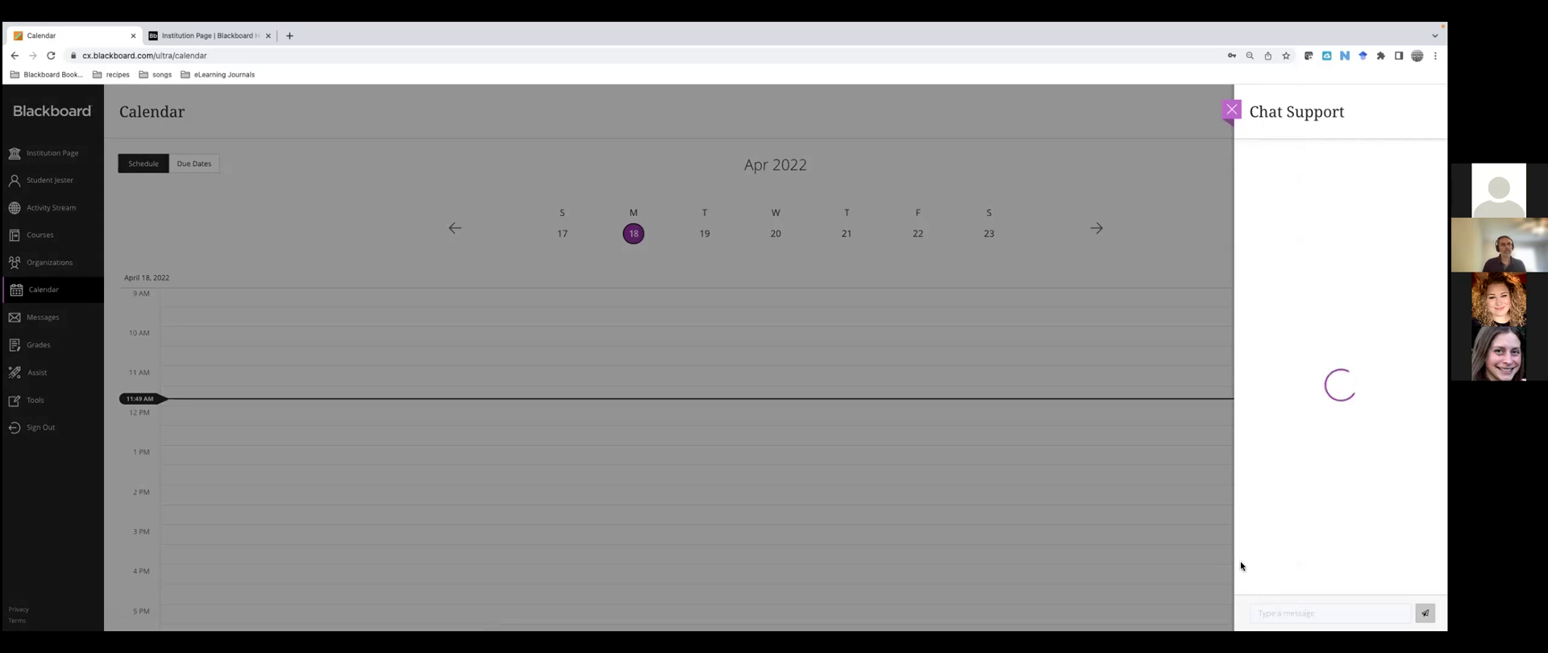
click(1231, 110)
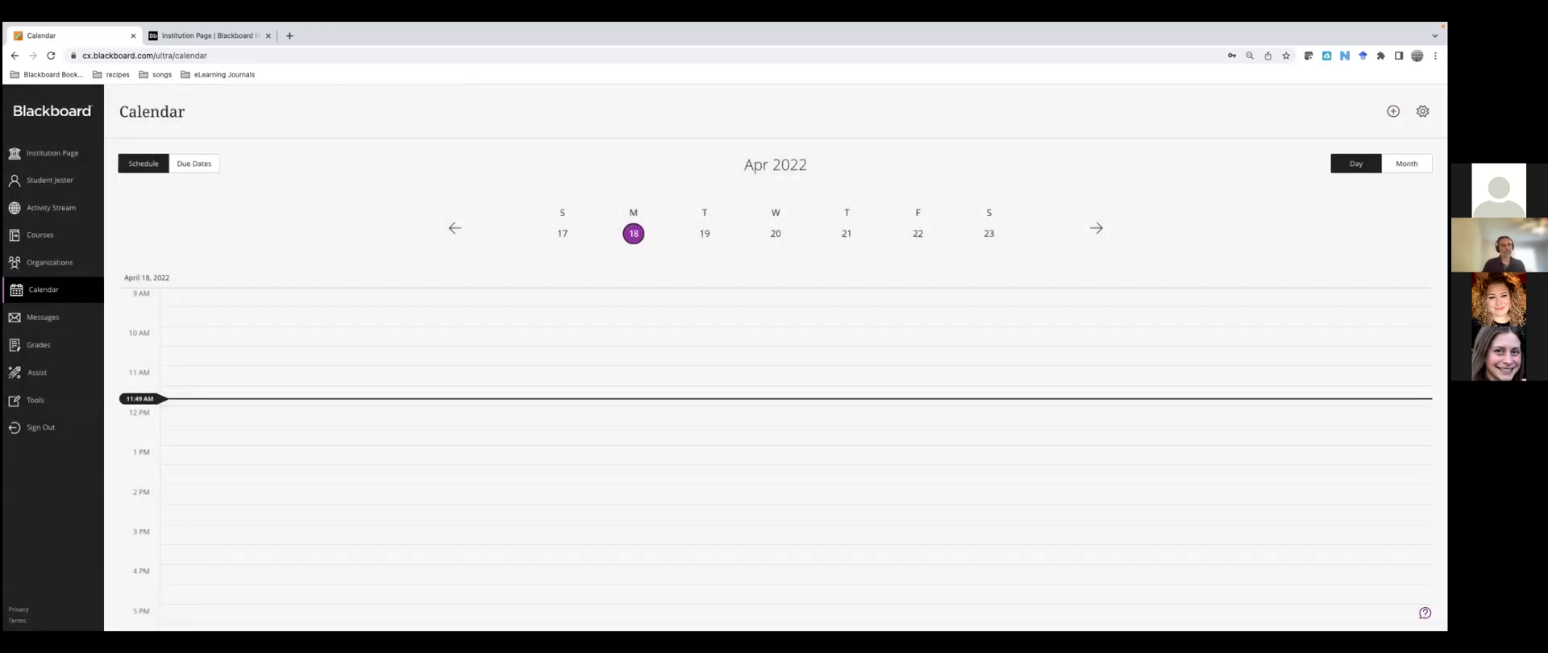
Open Chat Support from the help options and choose Student as the role needing help
click(1425, 613)
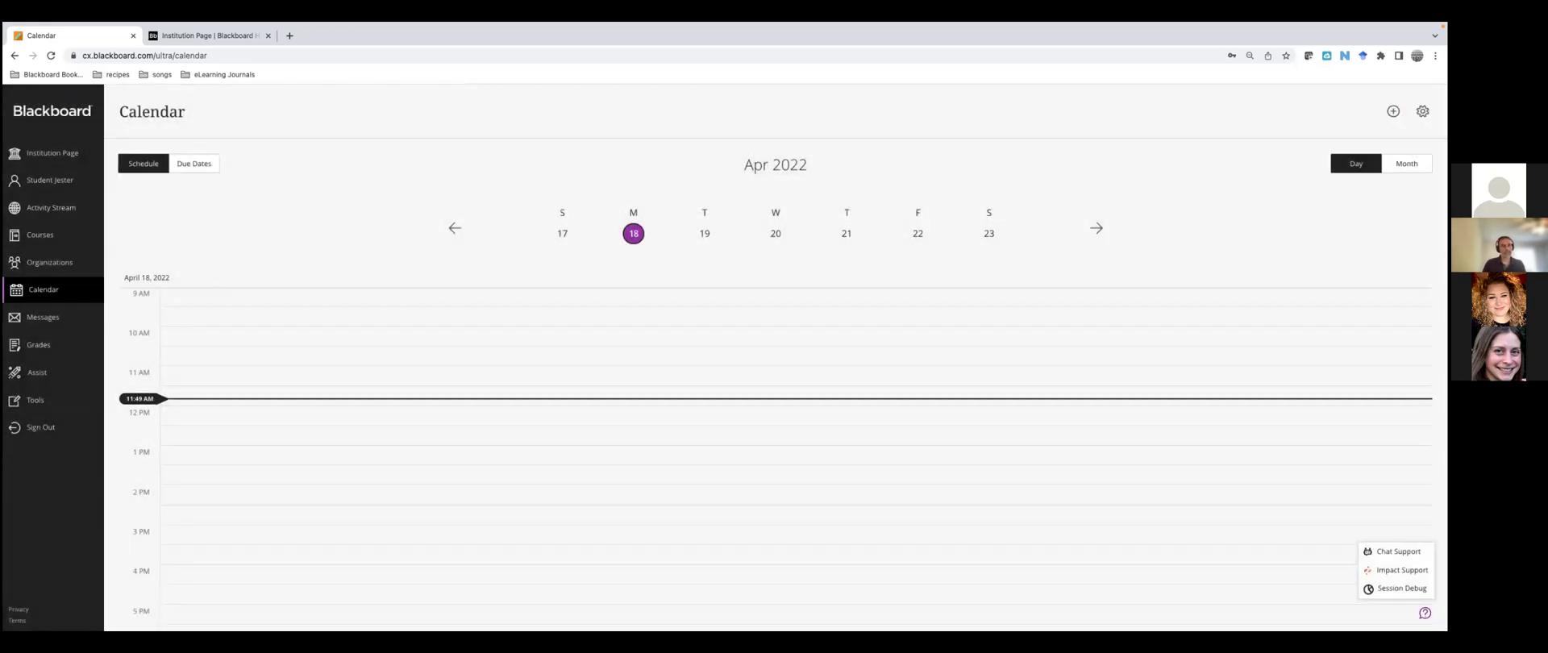
click(1399, 551)
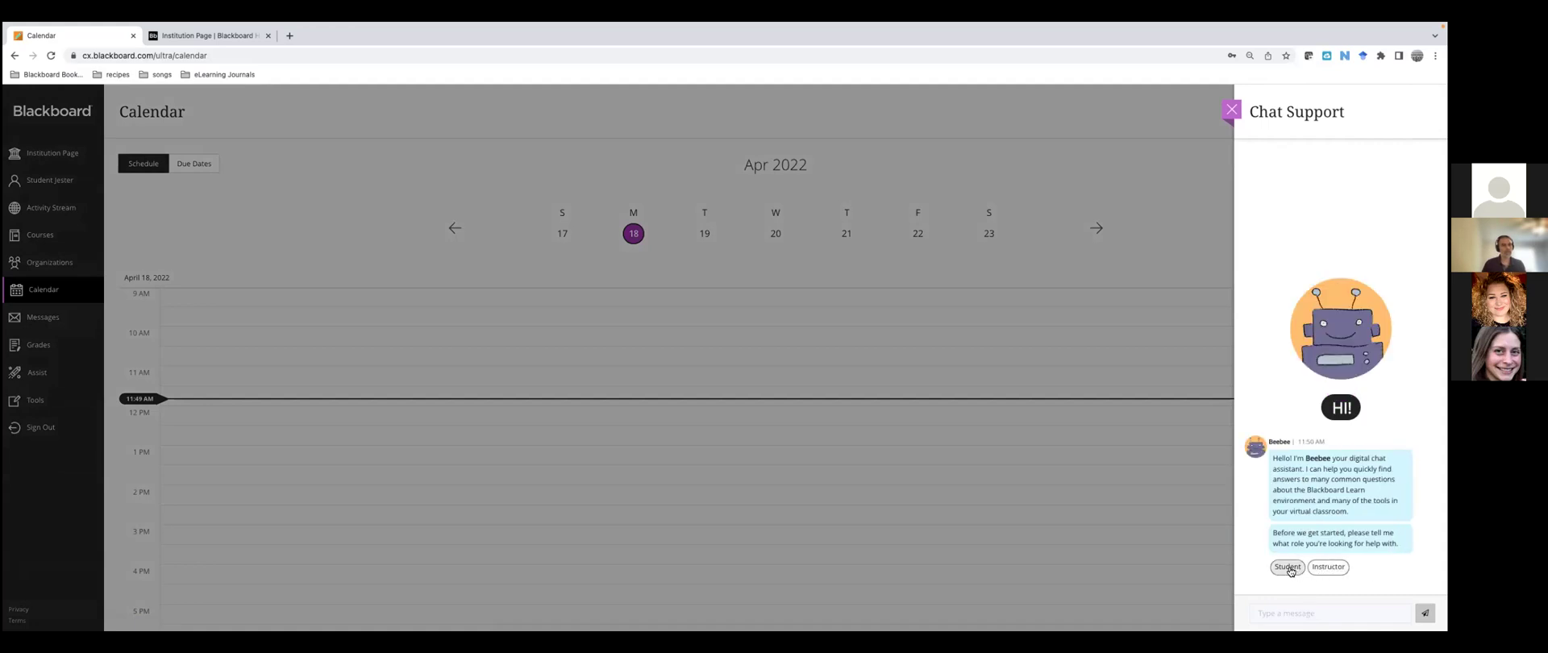
click(1287, 569)
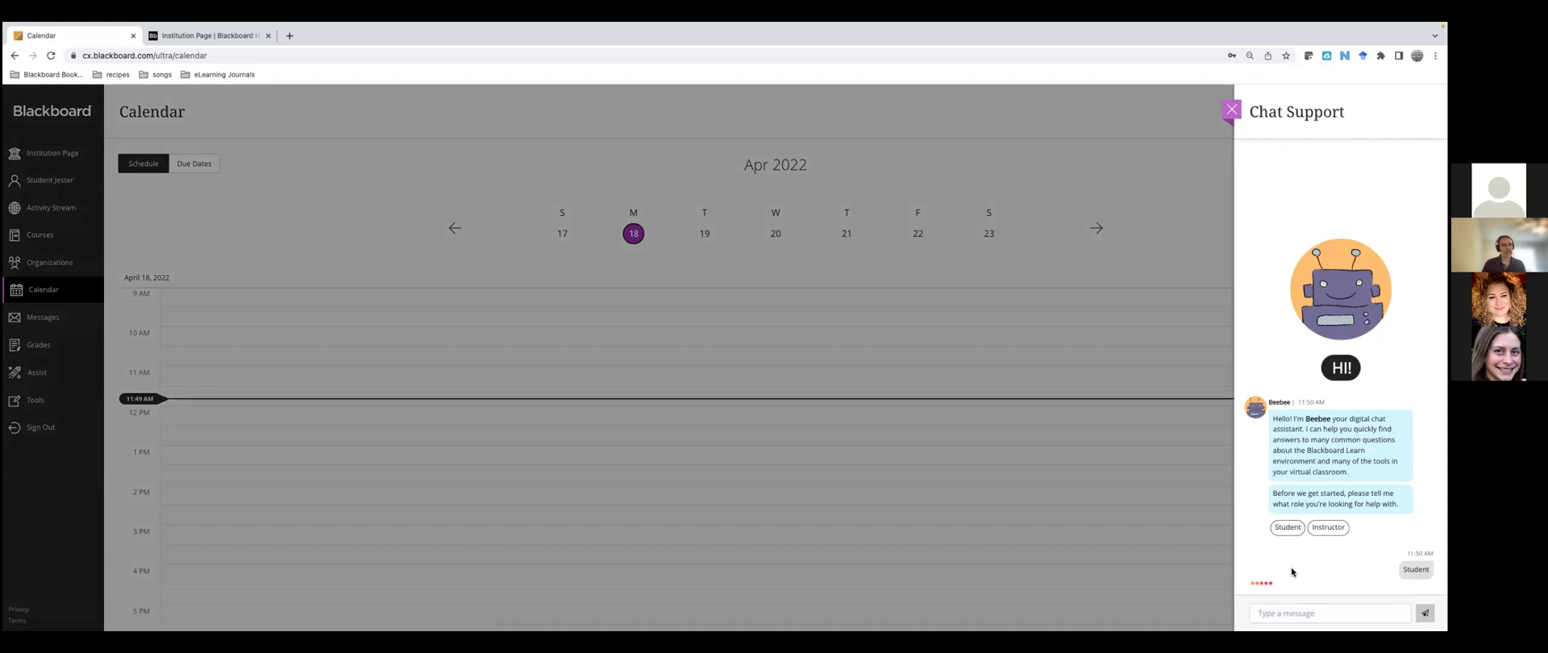
Ask the chat assistant "how add a calendar" and open the full article for its "Add an external calendar" answer
click(1299, 613)
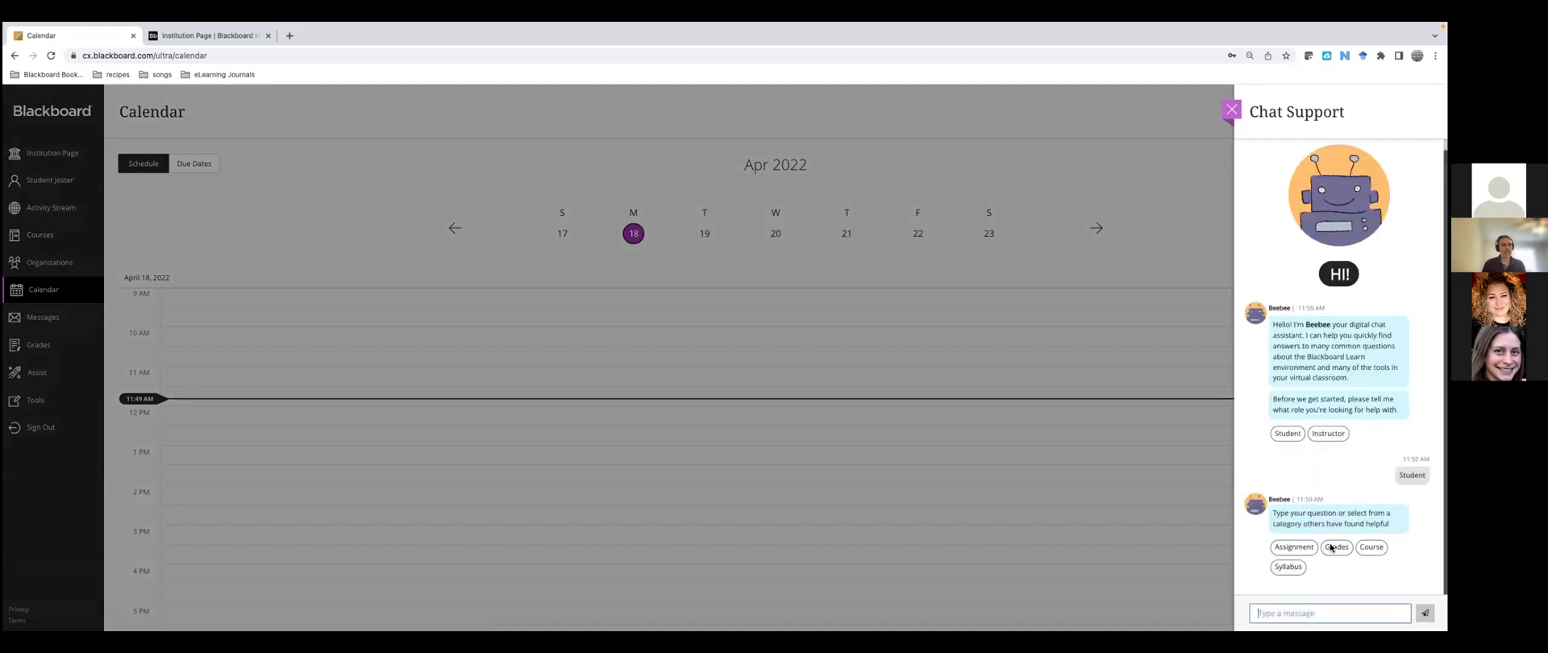
click(1313, 611)
text(how add a calendar)
key(Return)
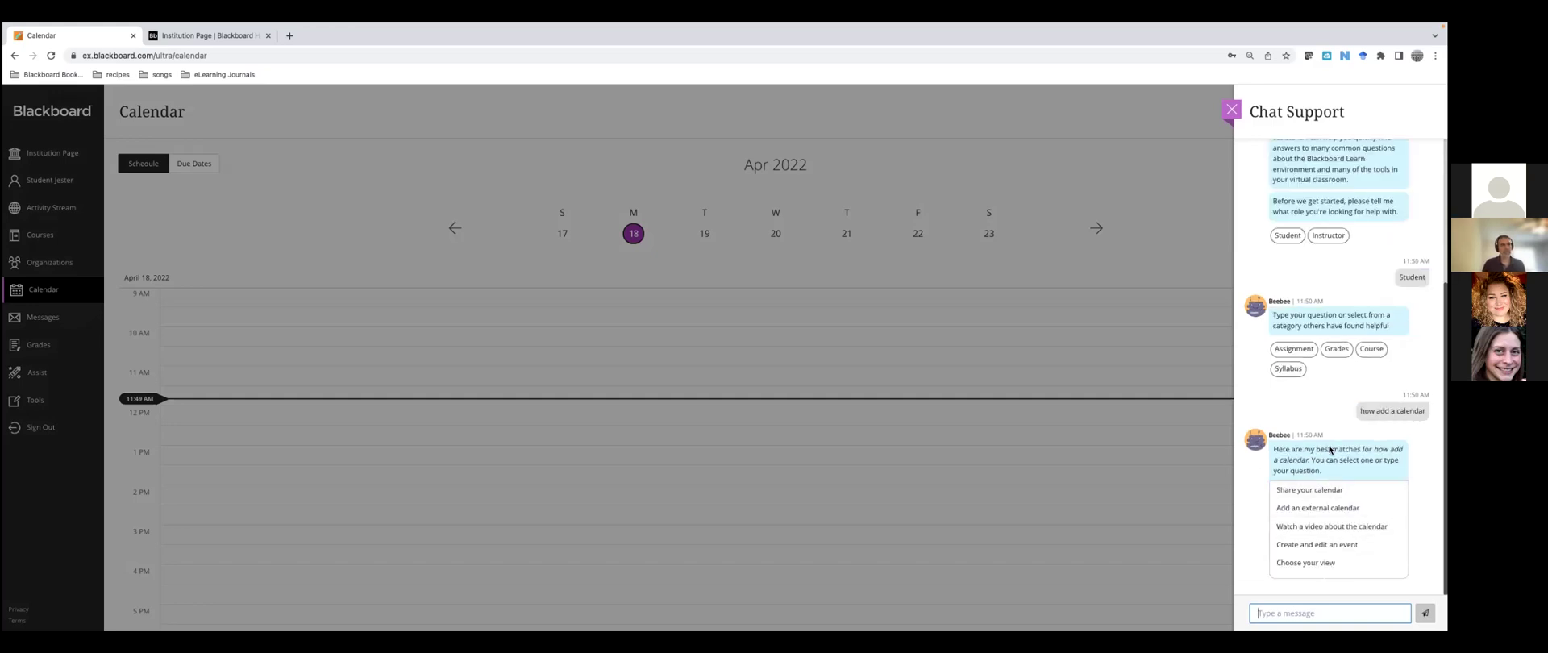
click(1315, 507)
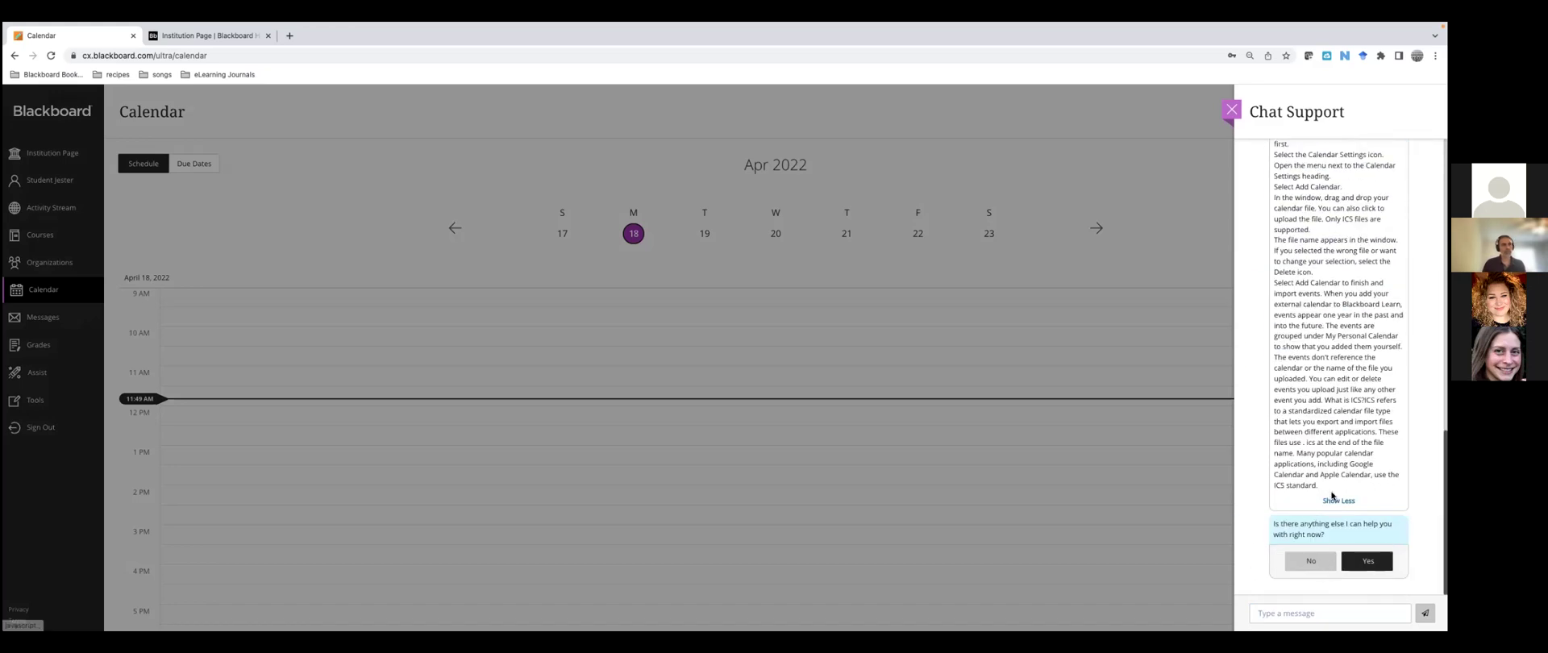
scroll(1327, 419, up, 3)
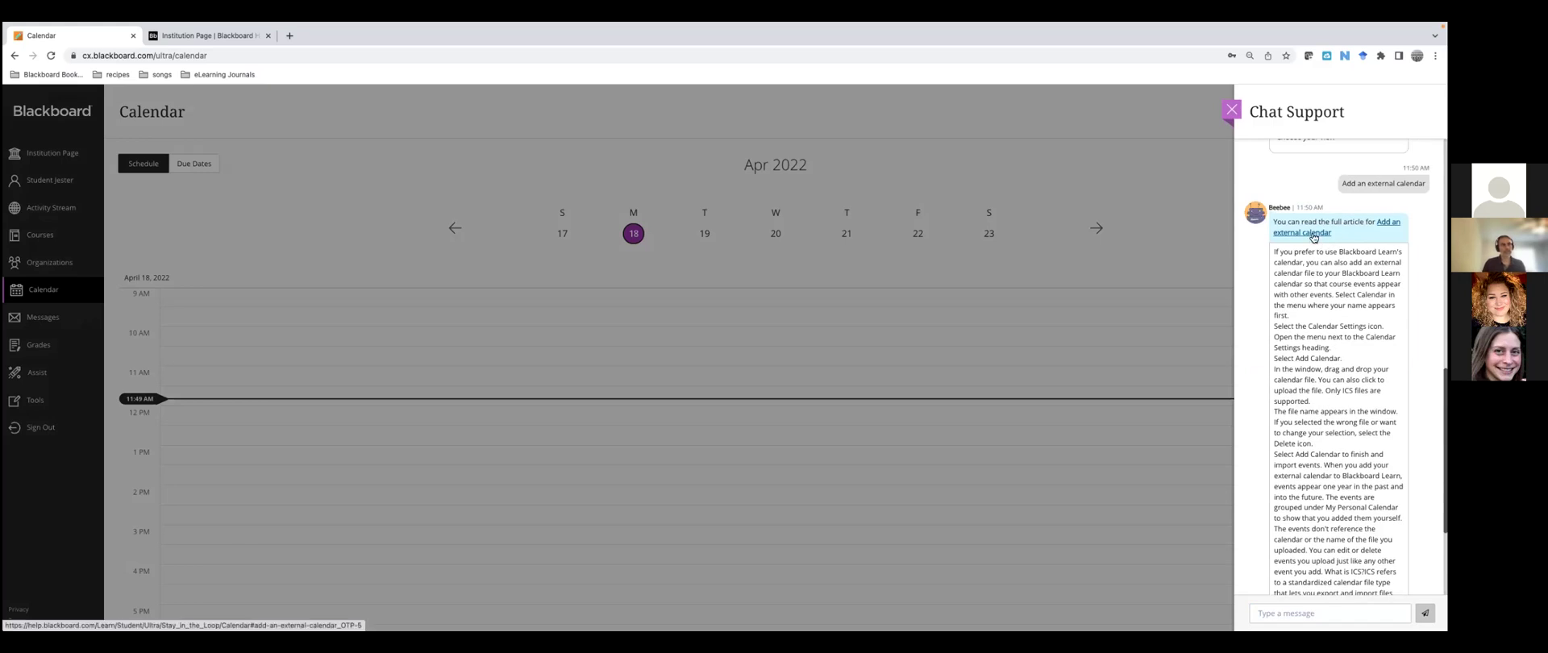
click(1313, 233)
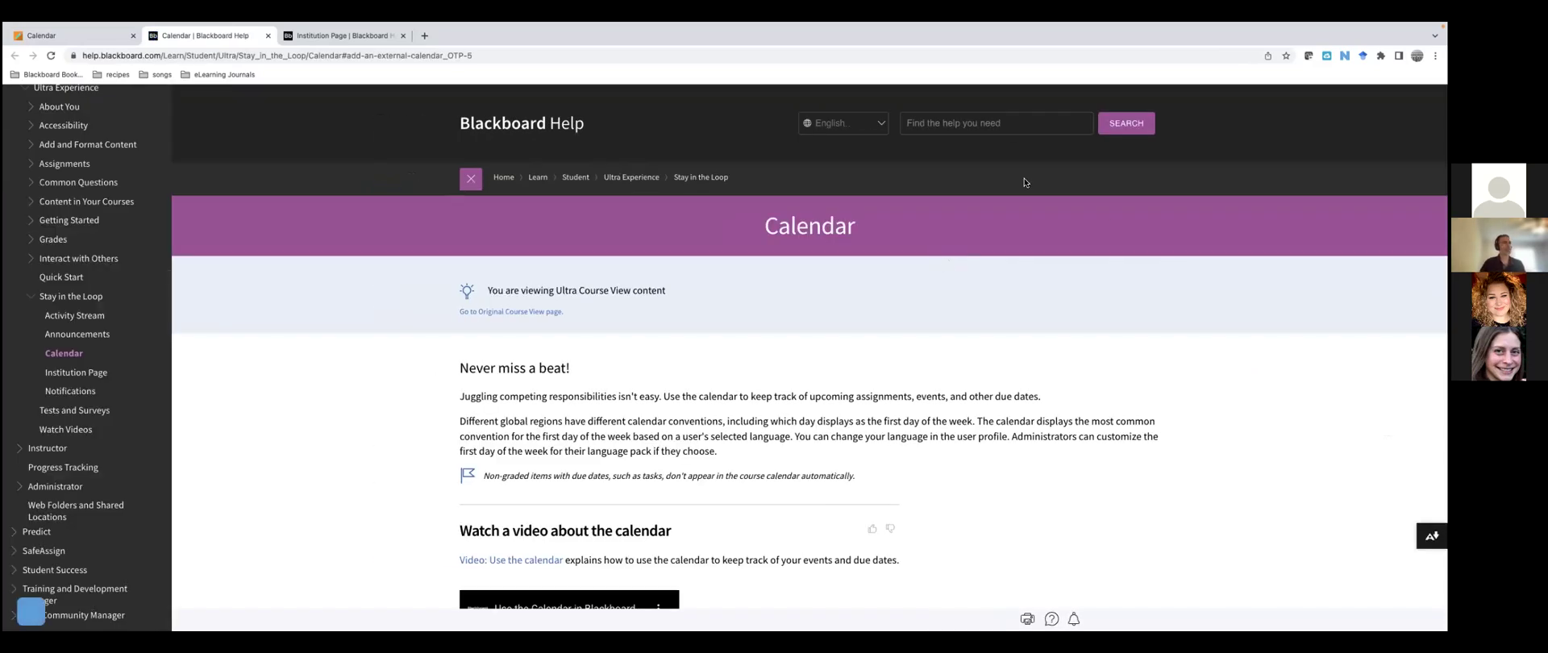
Examine the Calendar help article, from the video and view options to the instructions for sharing with iCal and Google calendar
scroll(866, 447, down, 4)
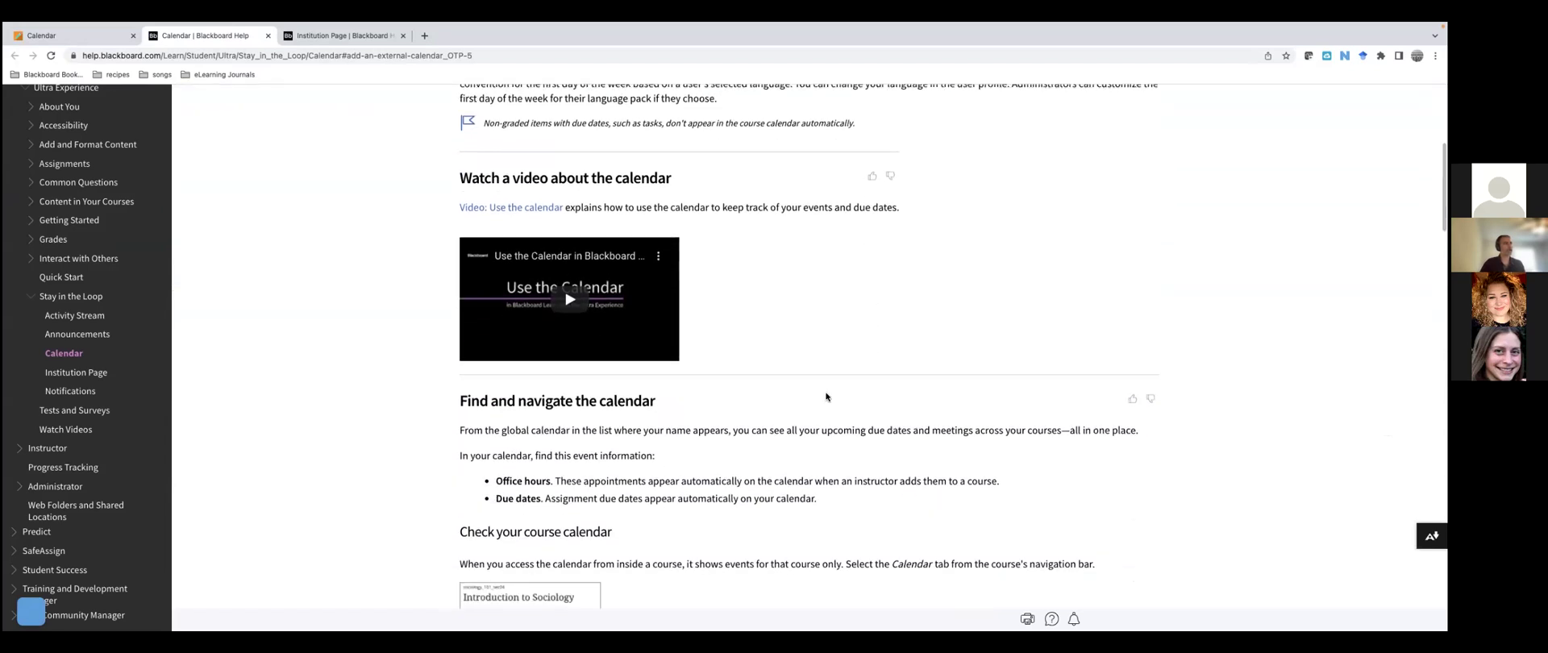
scroll(922, 304, down, 5)
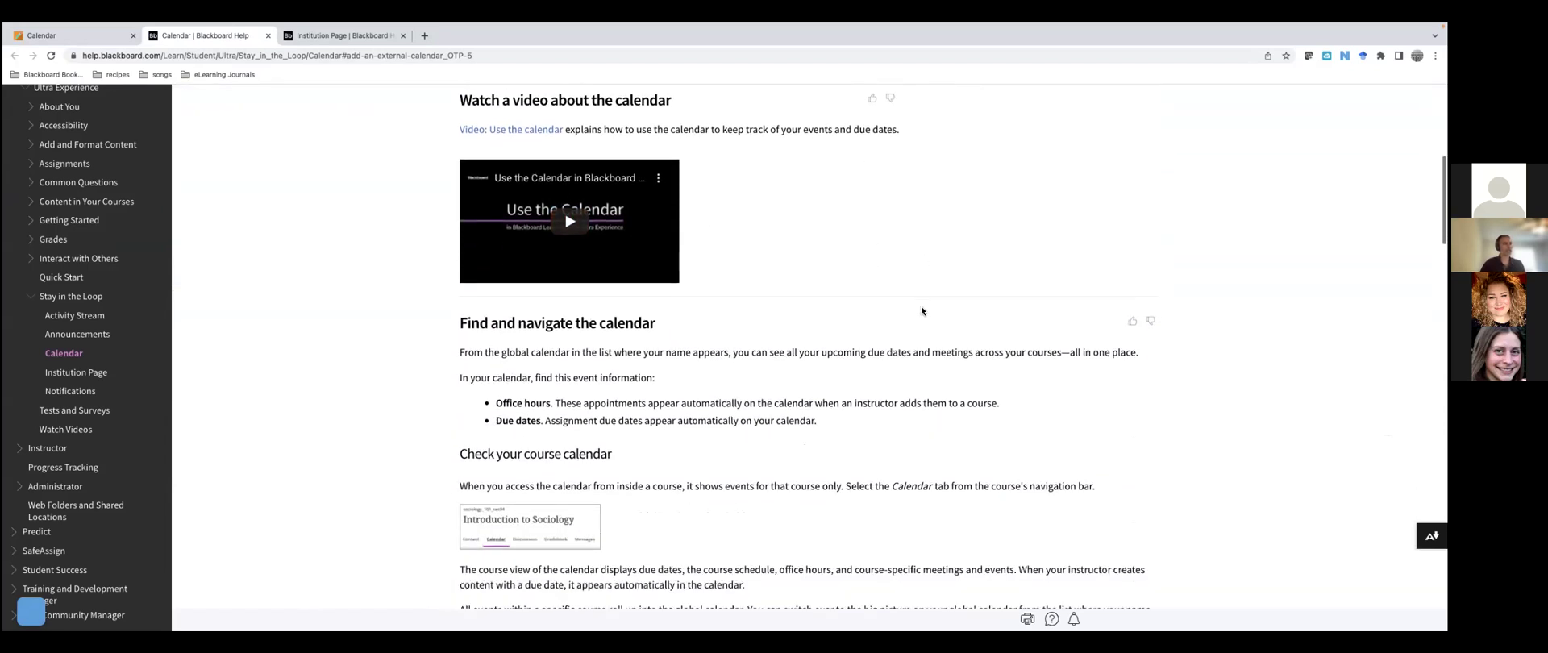
scroll(921, 311, down, 1)
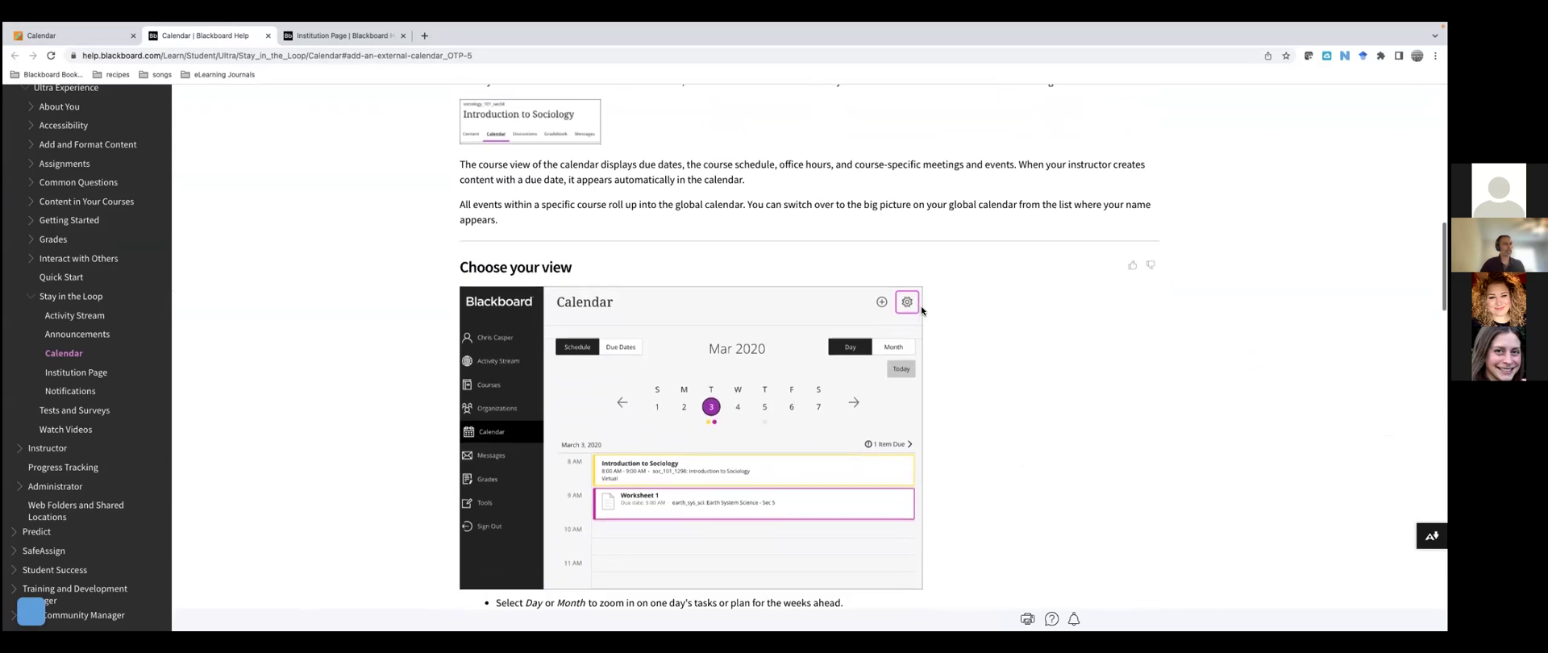
scroll(548, 322, up, 1)
scroll(553, 302, up, 10)
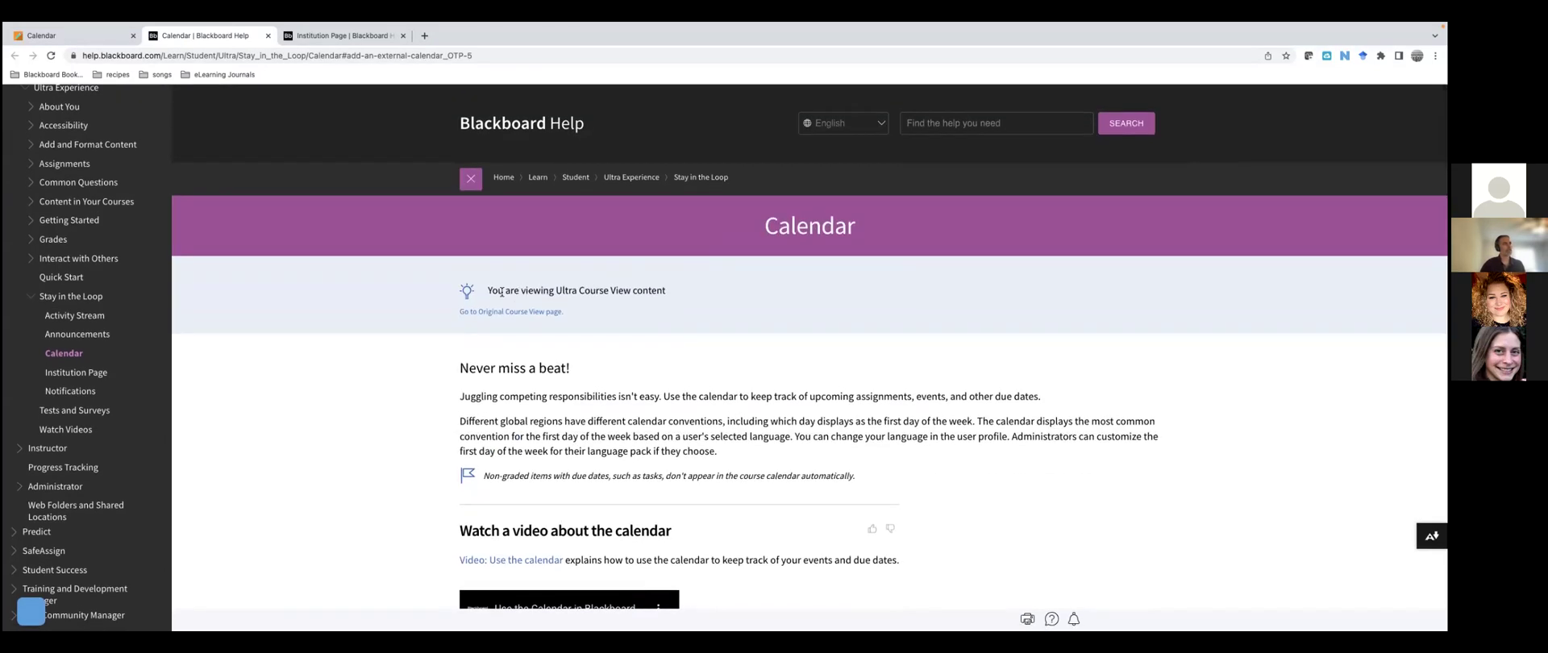
scroll(637, 306, down, 10)
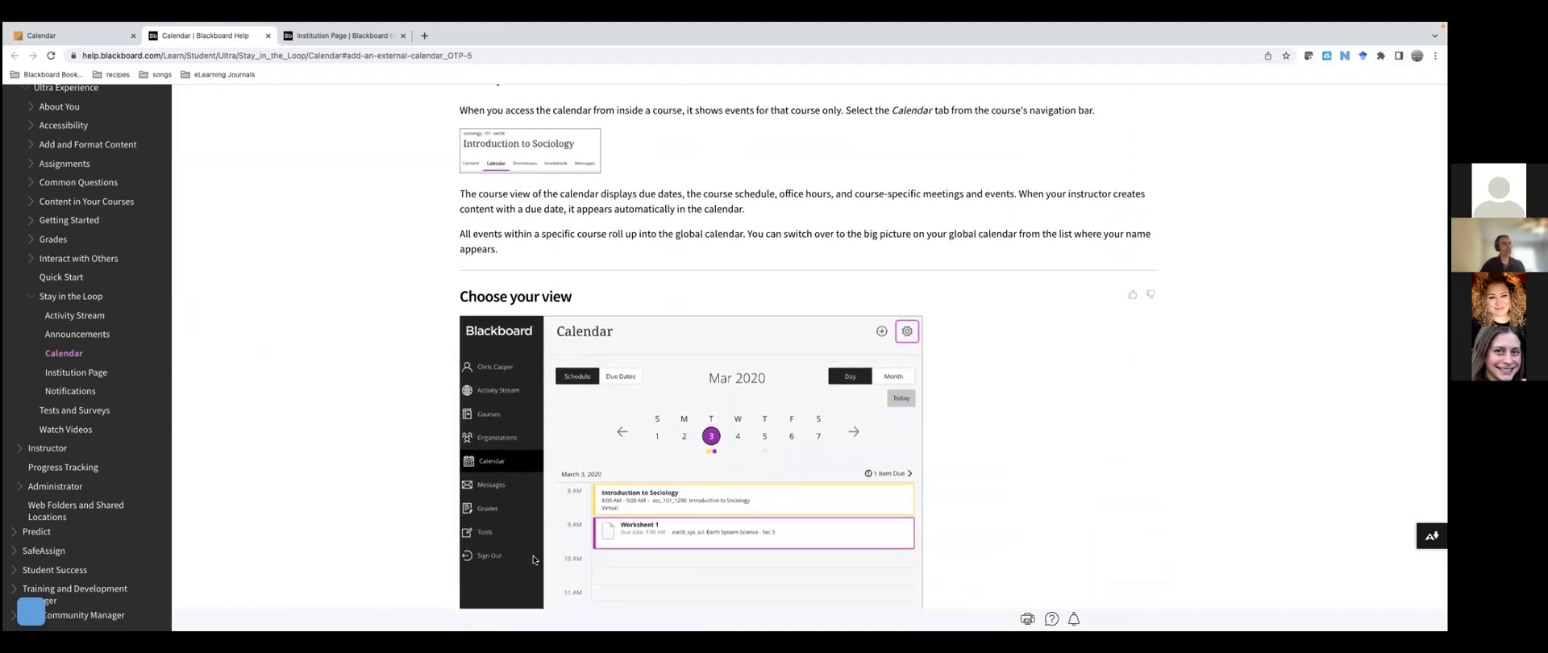
scroll(790, 268, down, 1)
scroll(789, 268, down, 7)
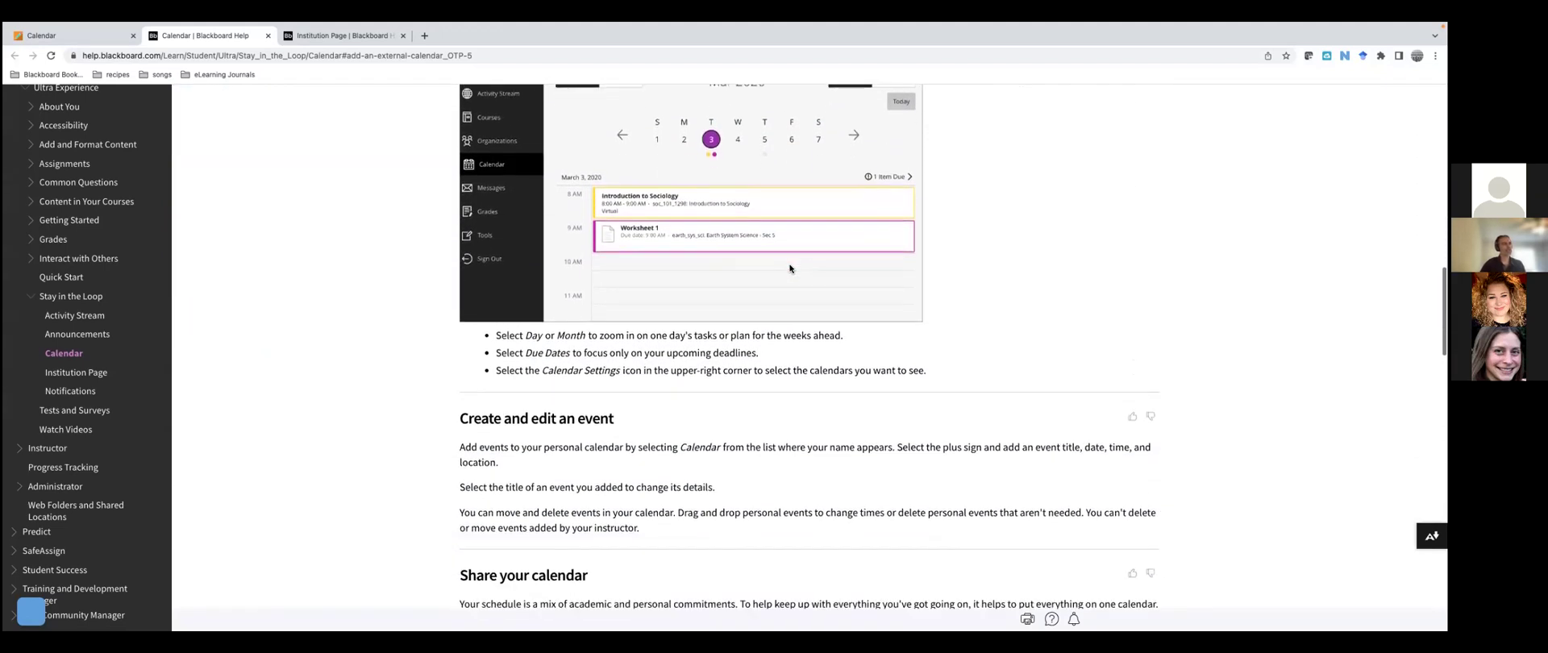
scroll(789, 263, down, 5)
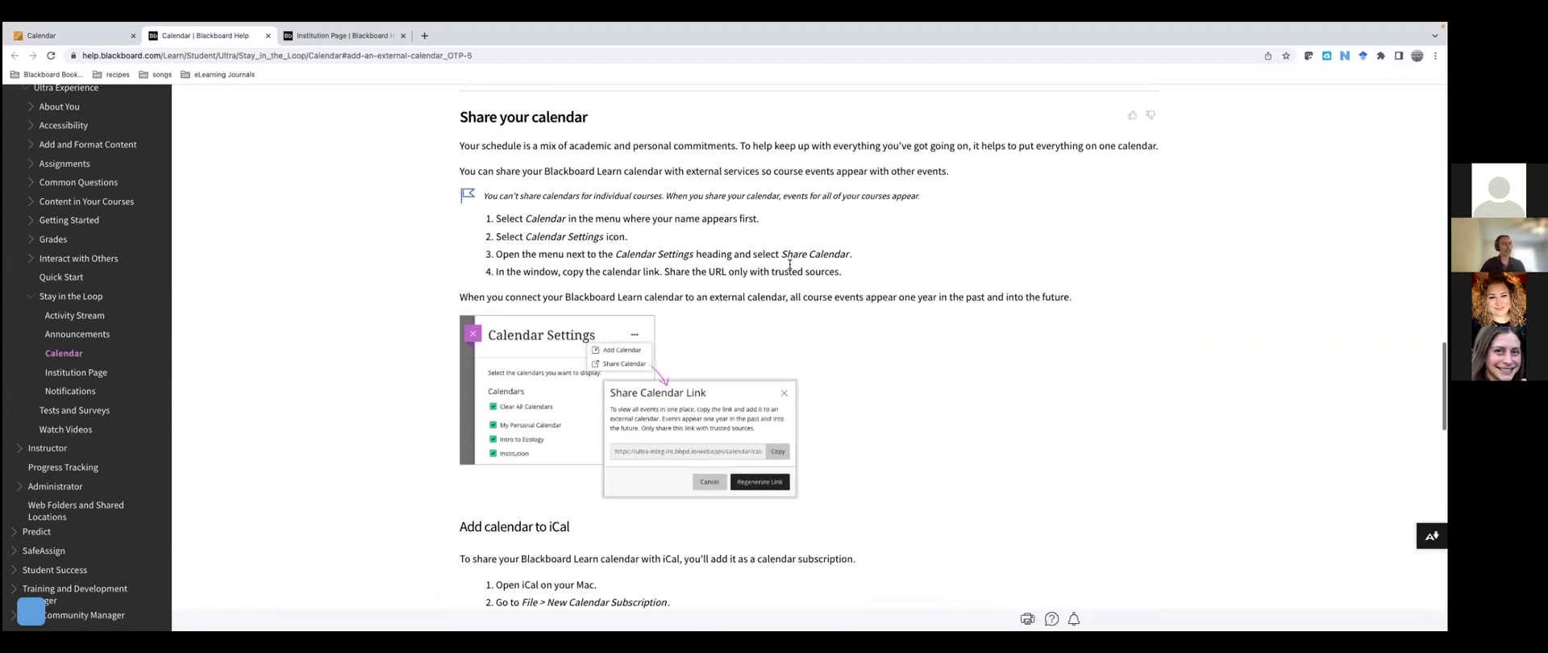
scroll(789, 268, up, 1)
scroll(789, 266, down, 2)
scroll(789, 263, up, 1)
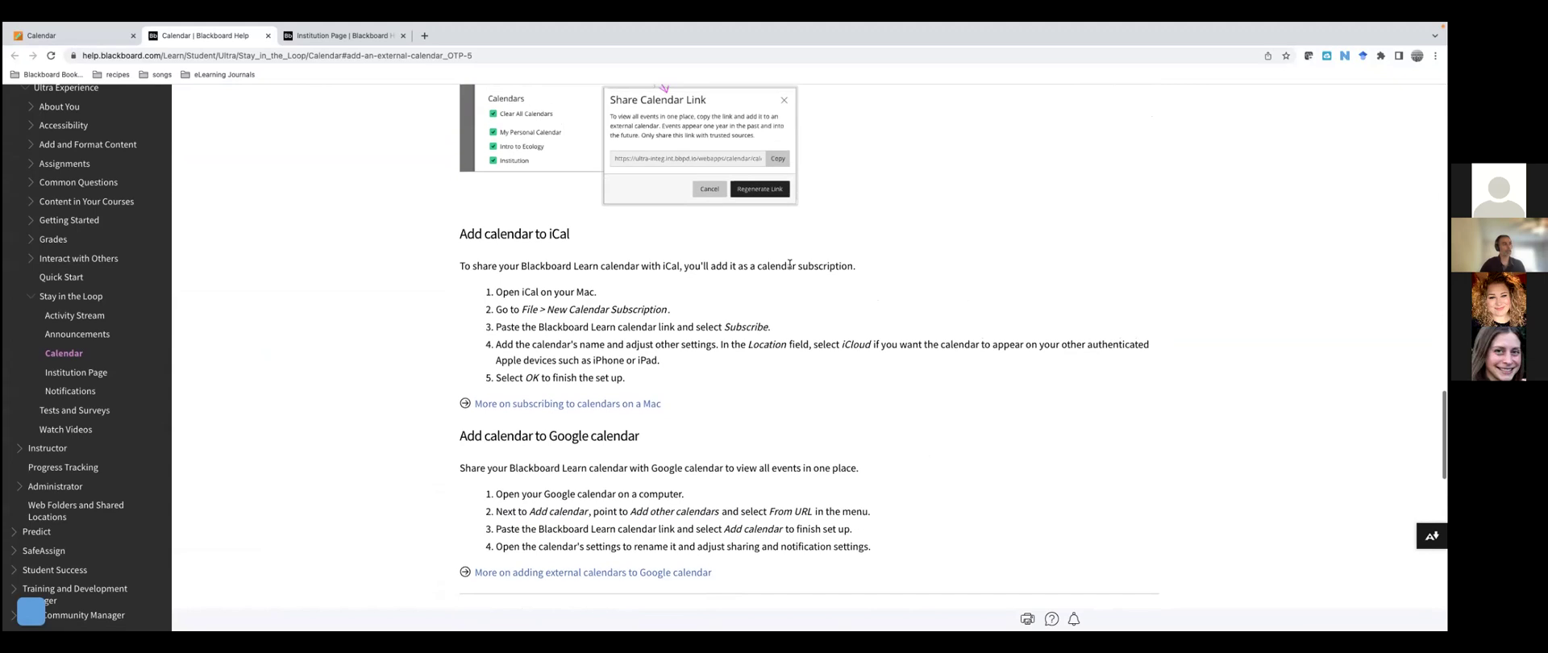
scroll(790, 266, up, 1)
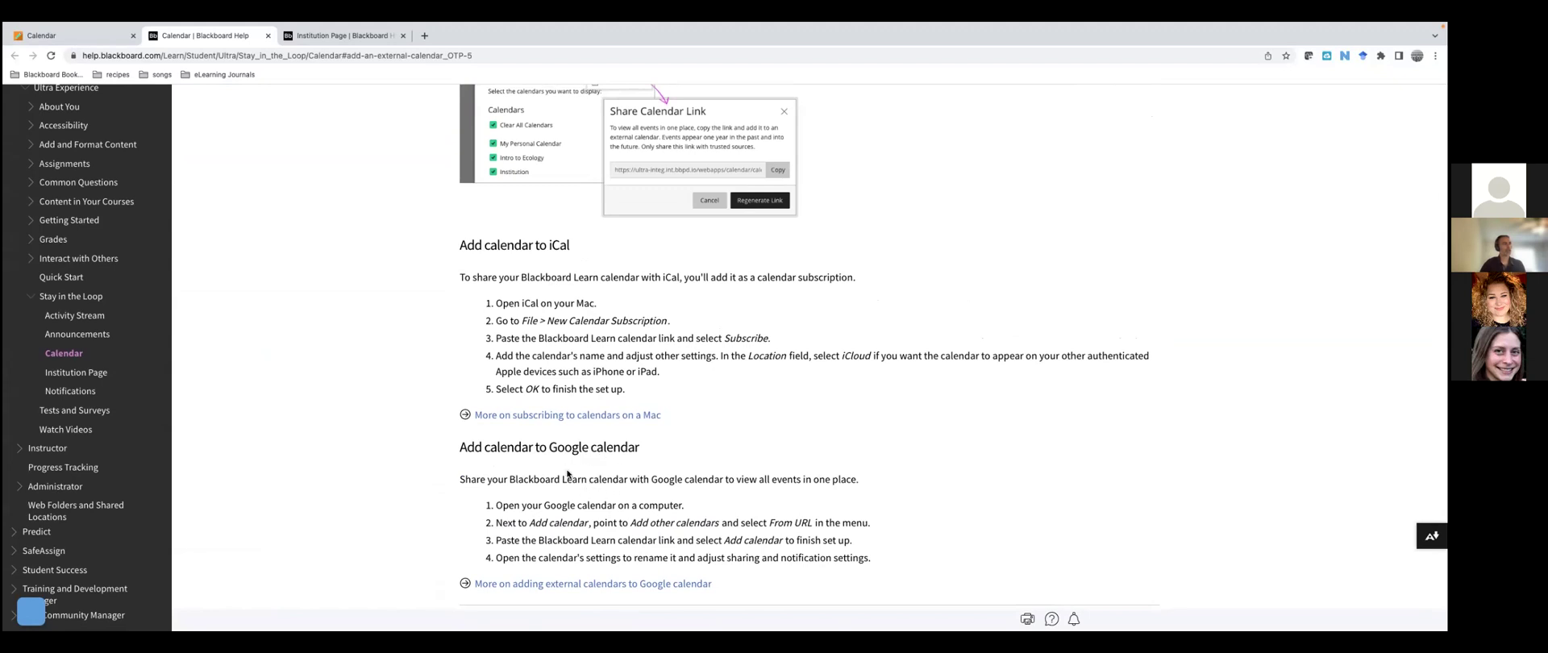
drag(872, 555, 474, 266)
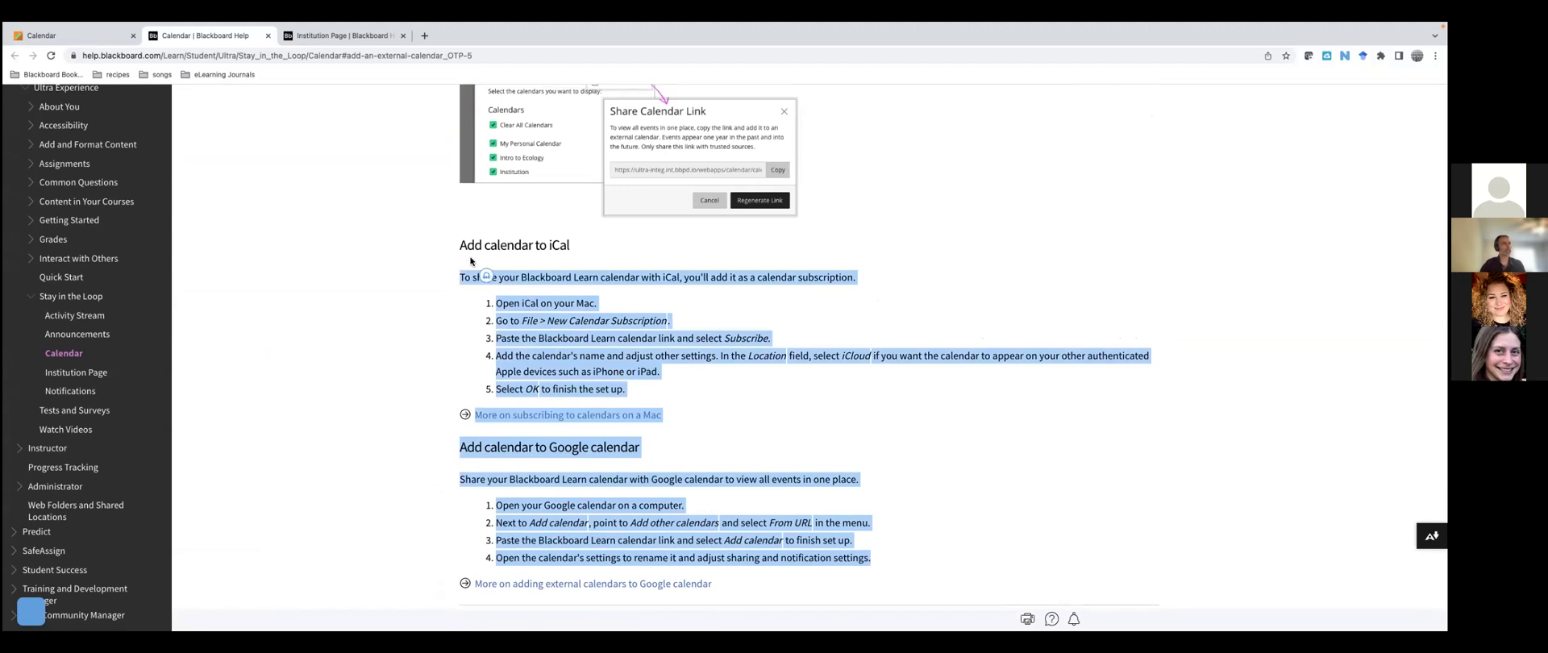
Return to the student's Blackboard calendar, close Chat Support, and show the available support options
click(345, 36)
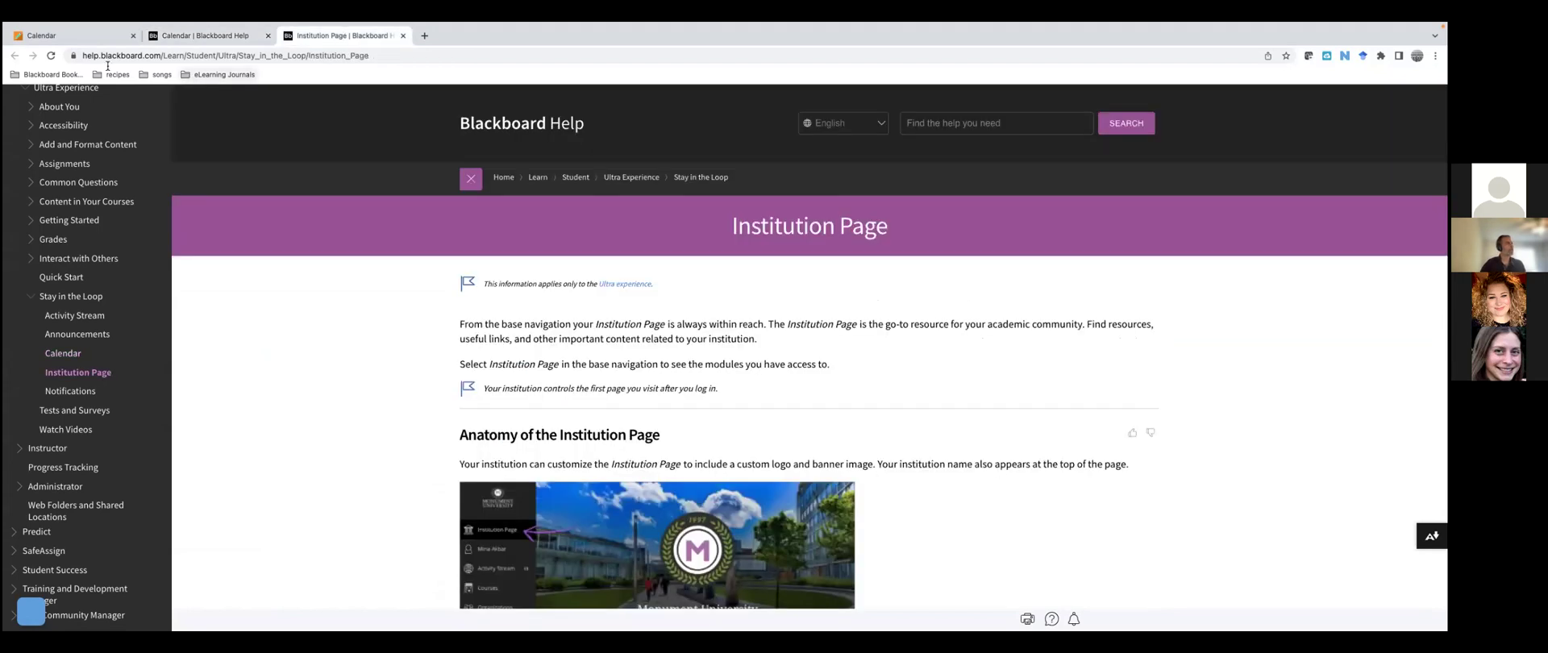
click(65, 36)
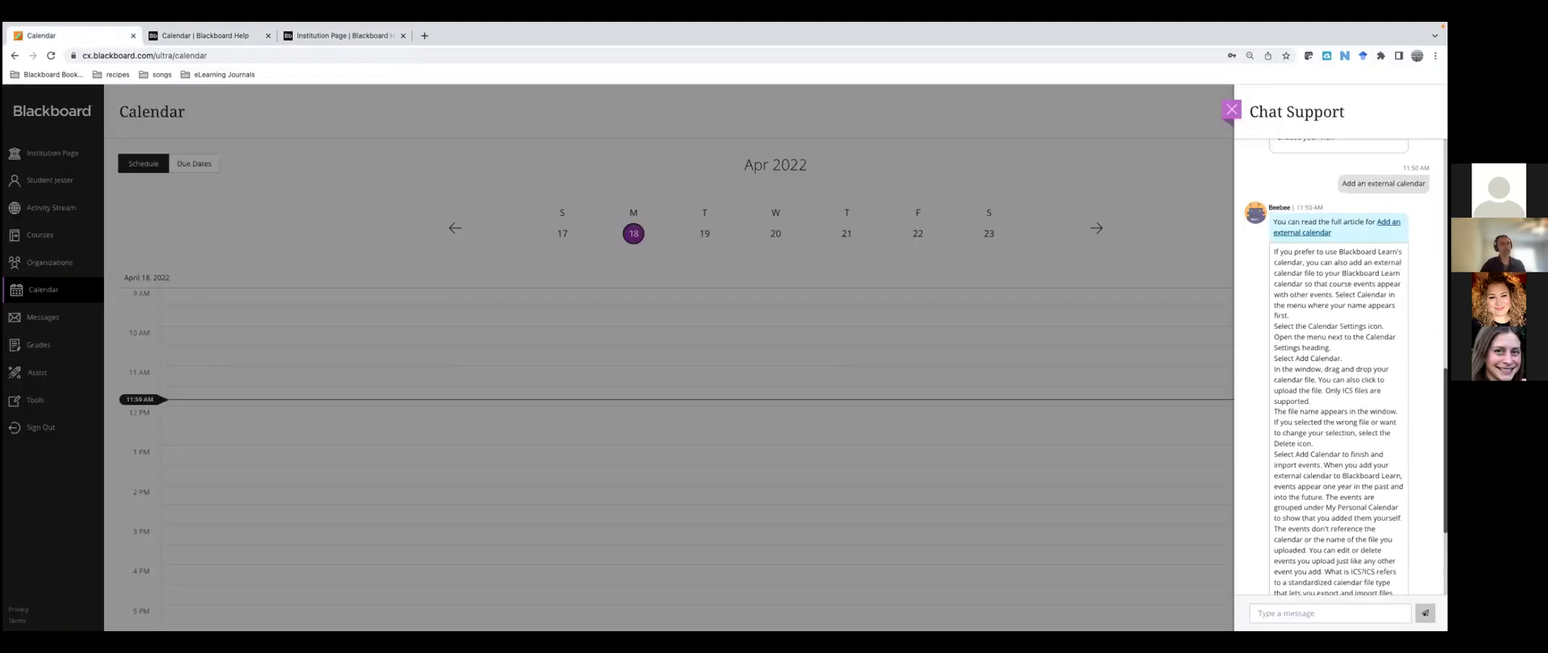
click(1231, 109)
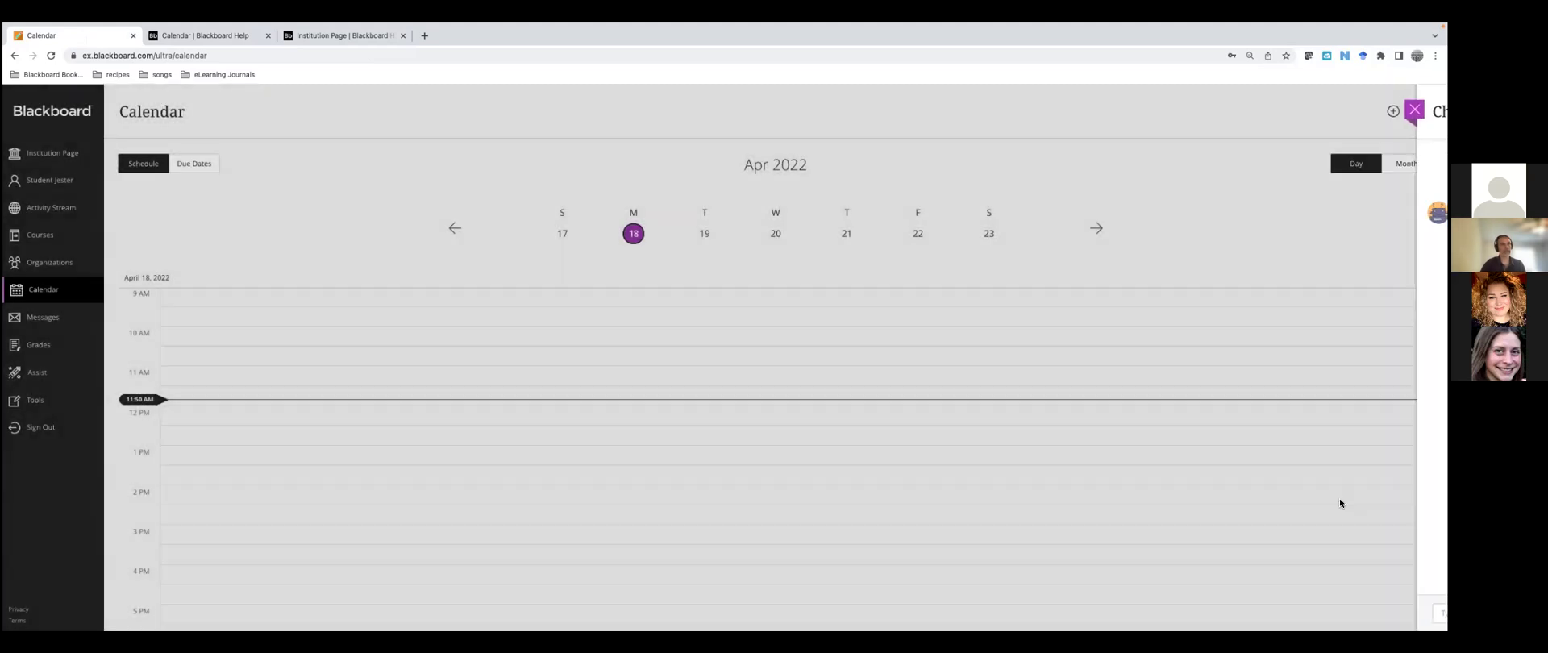
click(1424, 613)
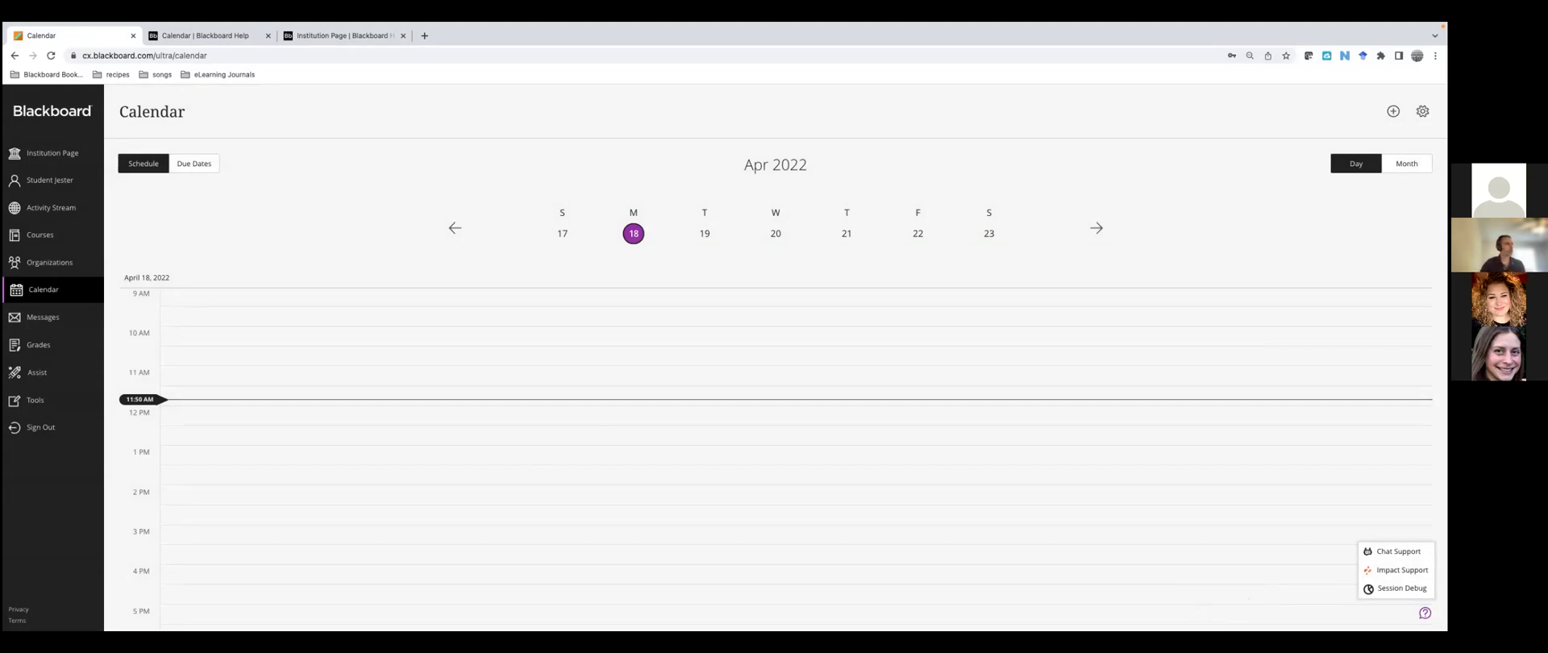
Sign out of the student account and sign in with the saved instructor username and password
click(40, 427)
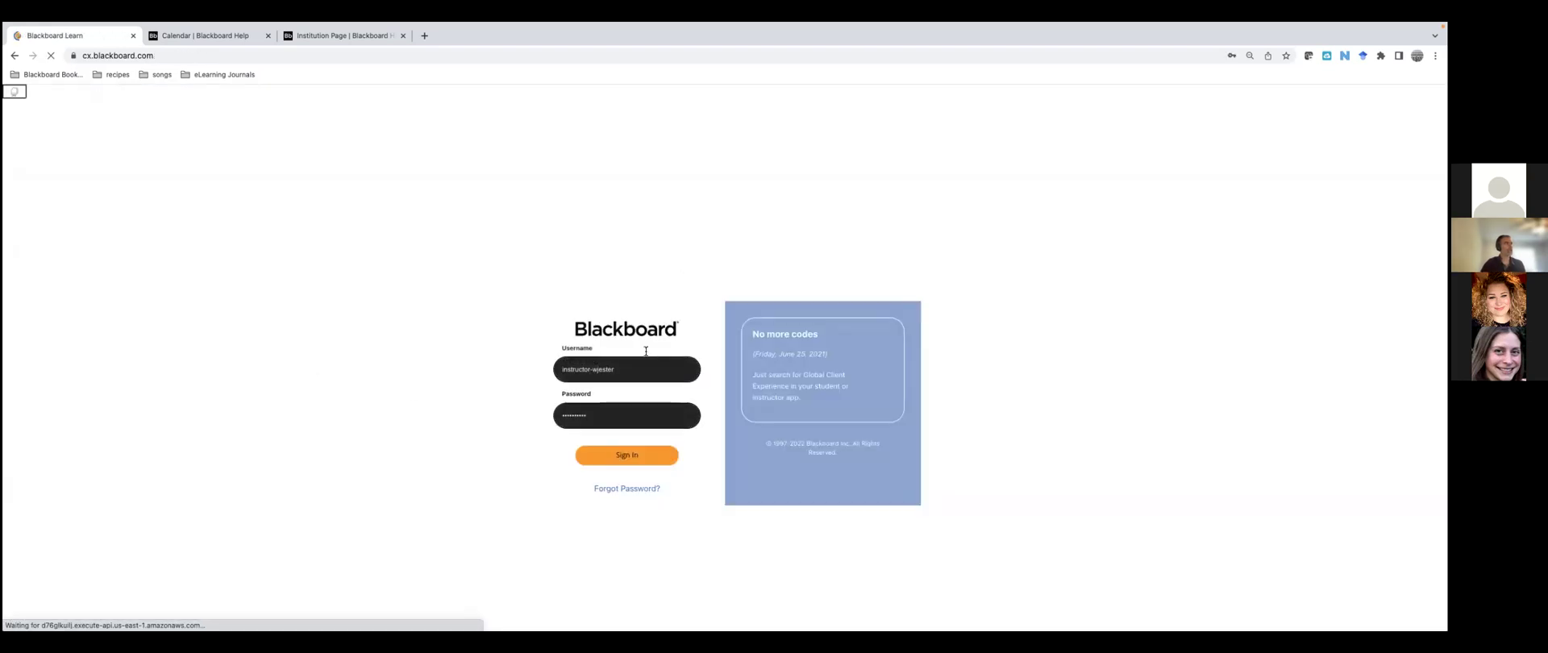
click(569, 369)
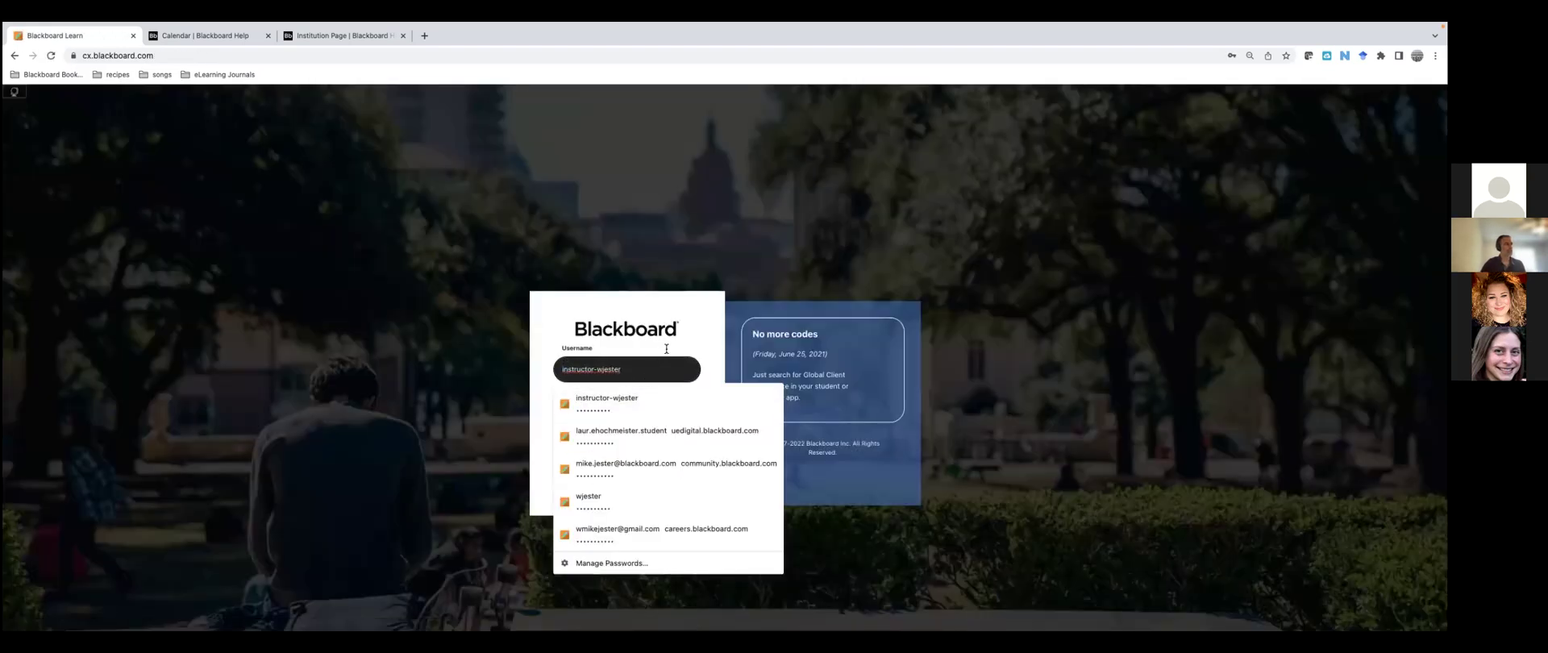
click(628, 397)
click(644, 454)
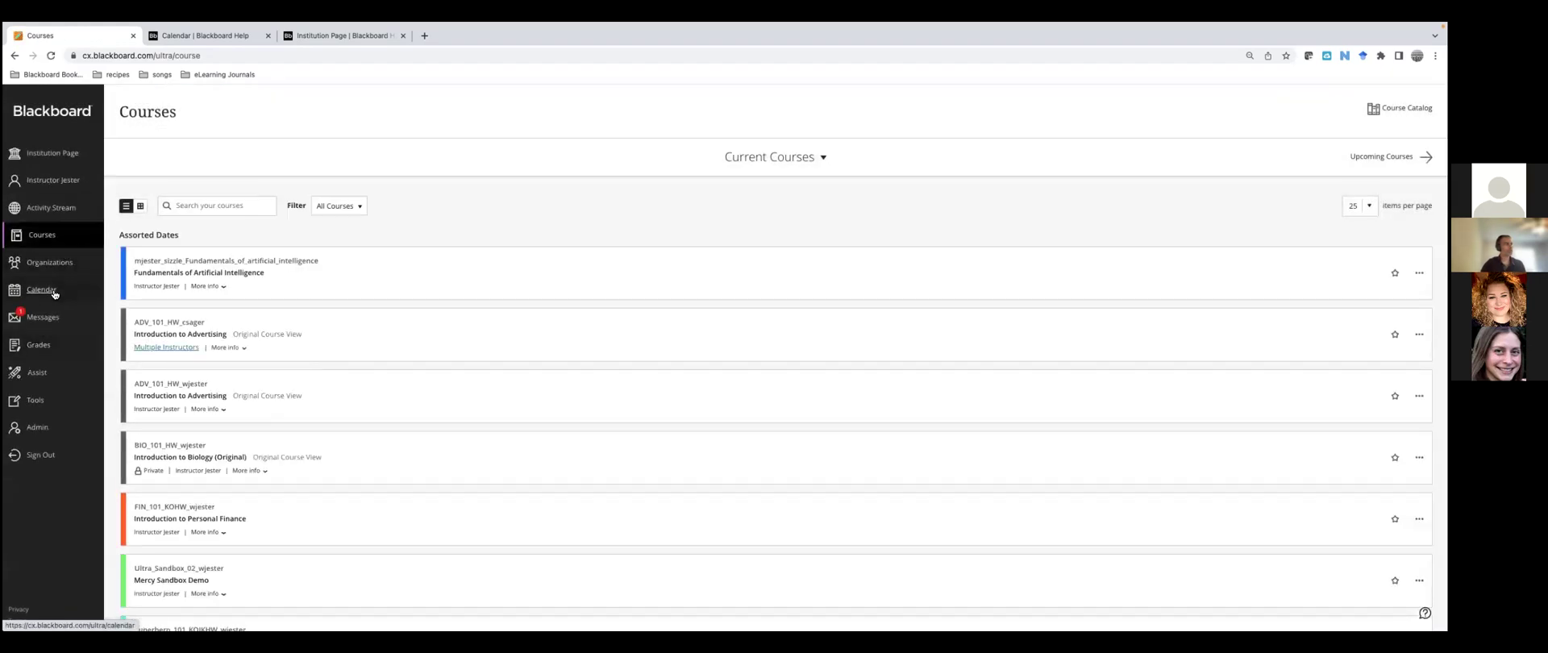
Go to the instructor's calendar, review which calendars are selected in Calendar Settings, and close the settings
click(52, 291)
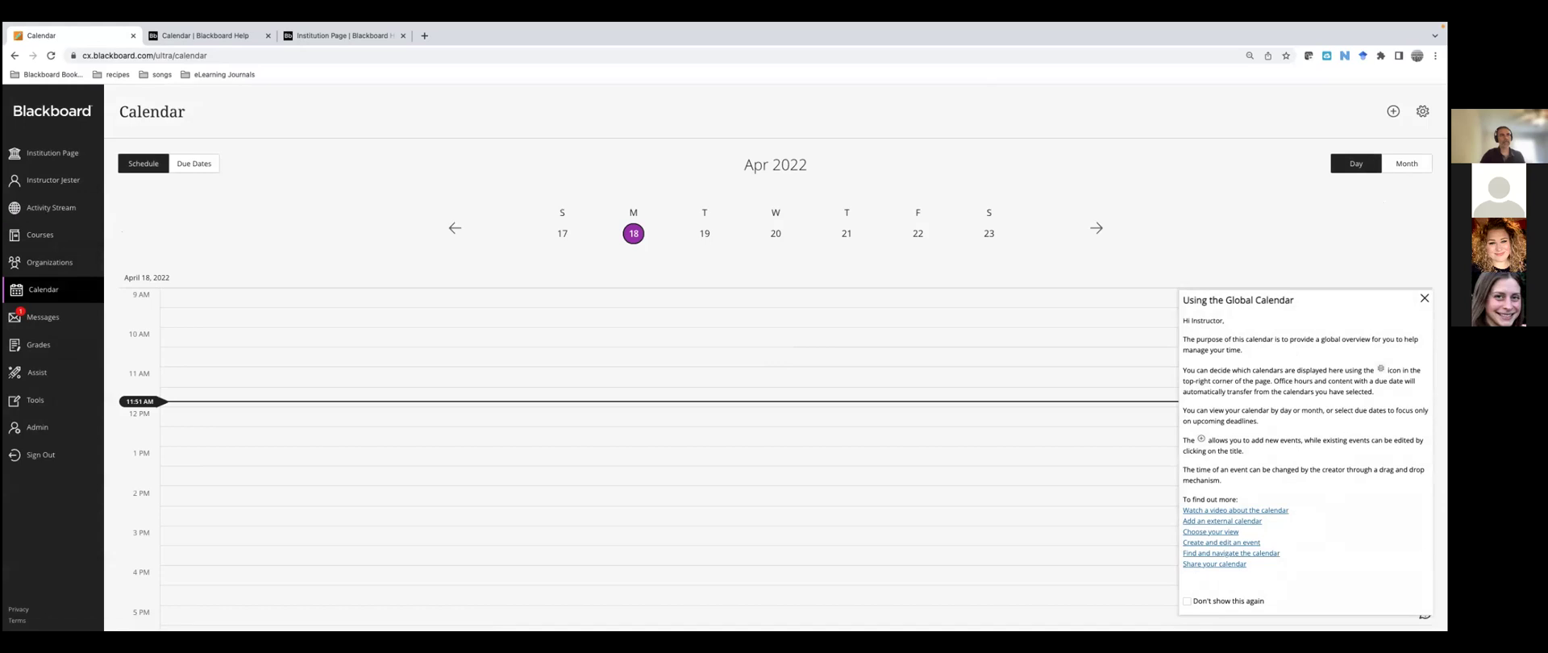
click(1422, 112)
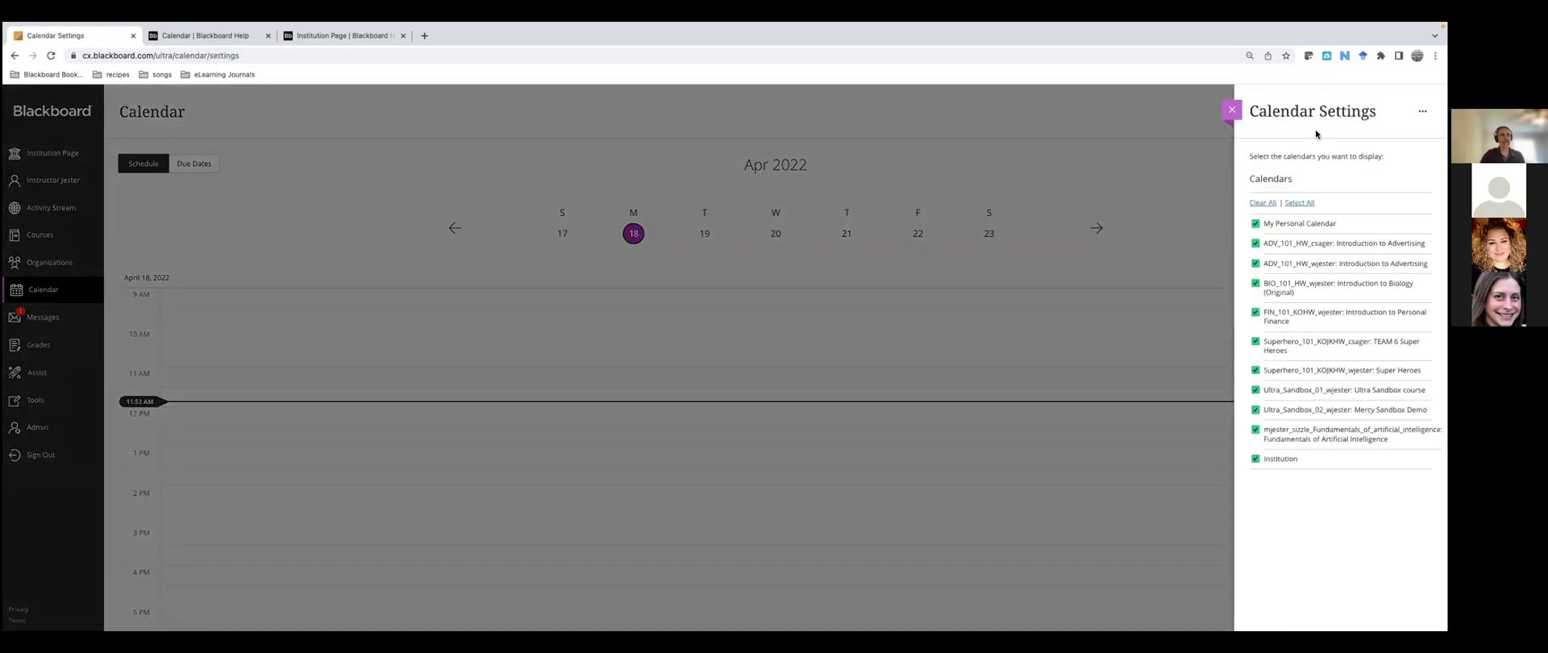
click(1230, 110)
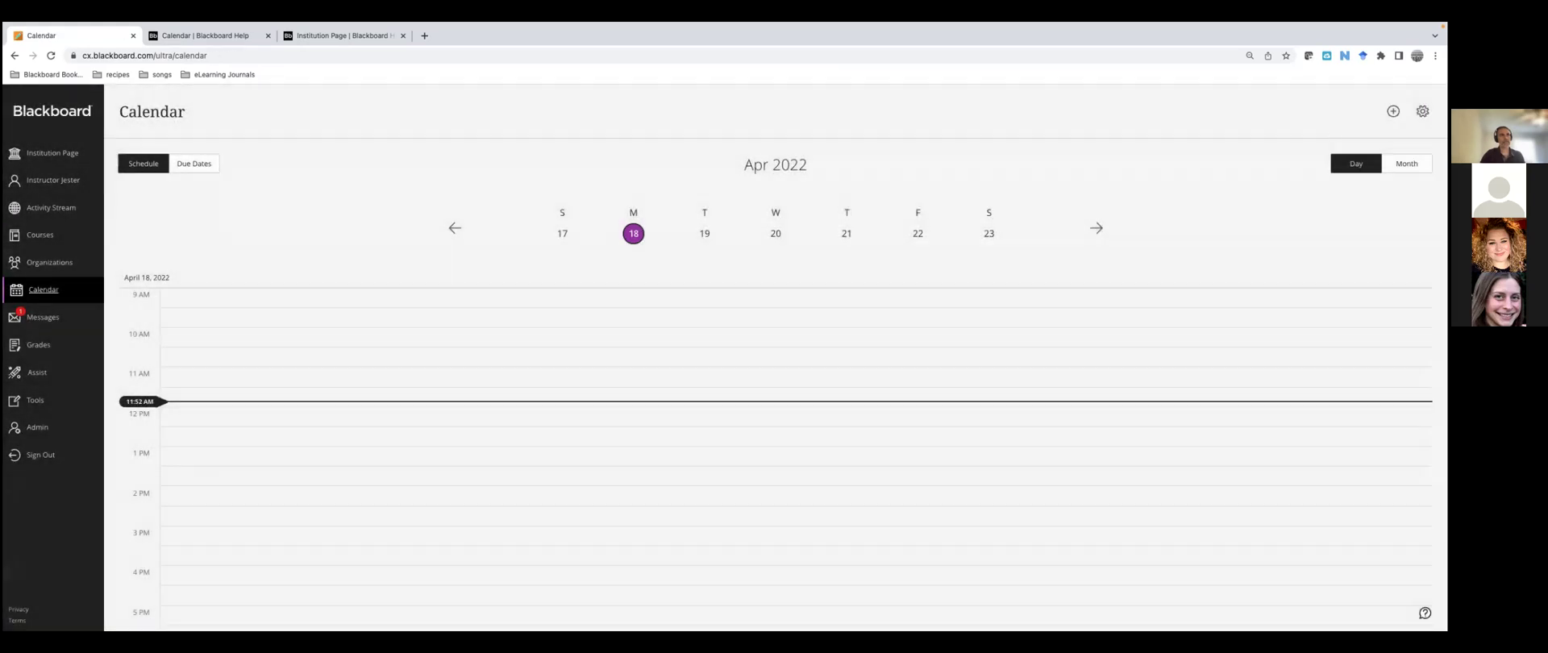
Show the instructor calendar's add options, examine the Add Calendar upload dialog in Calendar Settings, and dismiss it
click(1393, 111)
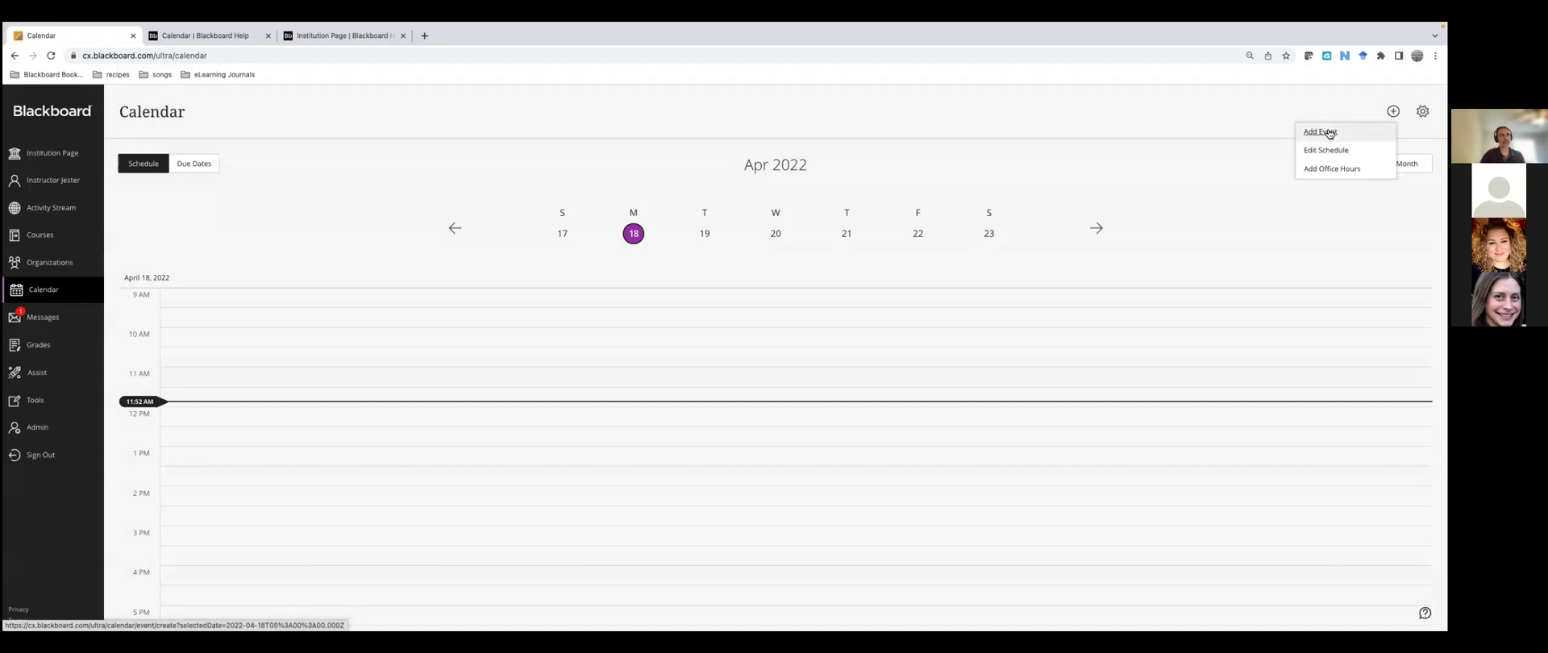
click(1258, 122)
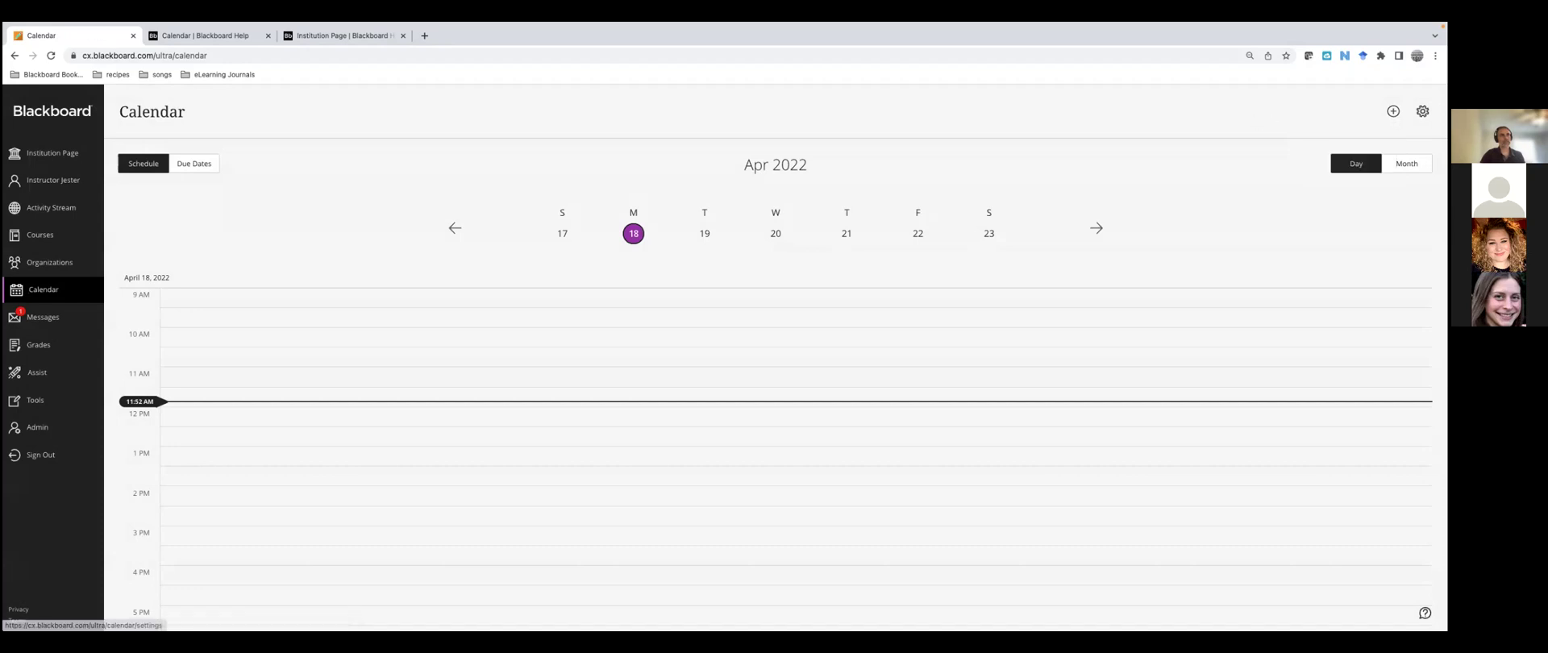
click(1422, 111)
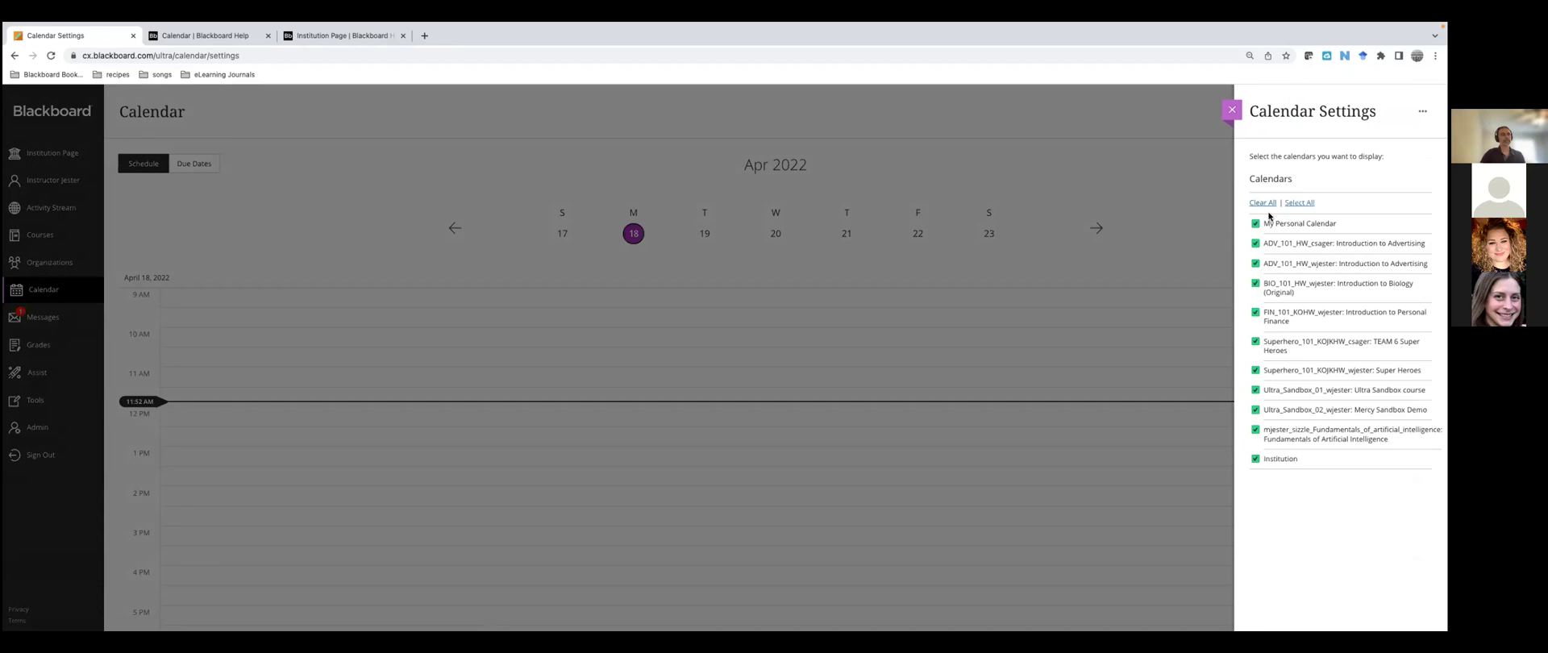
click(1422, 112)
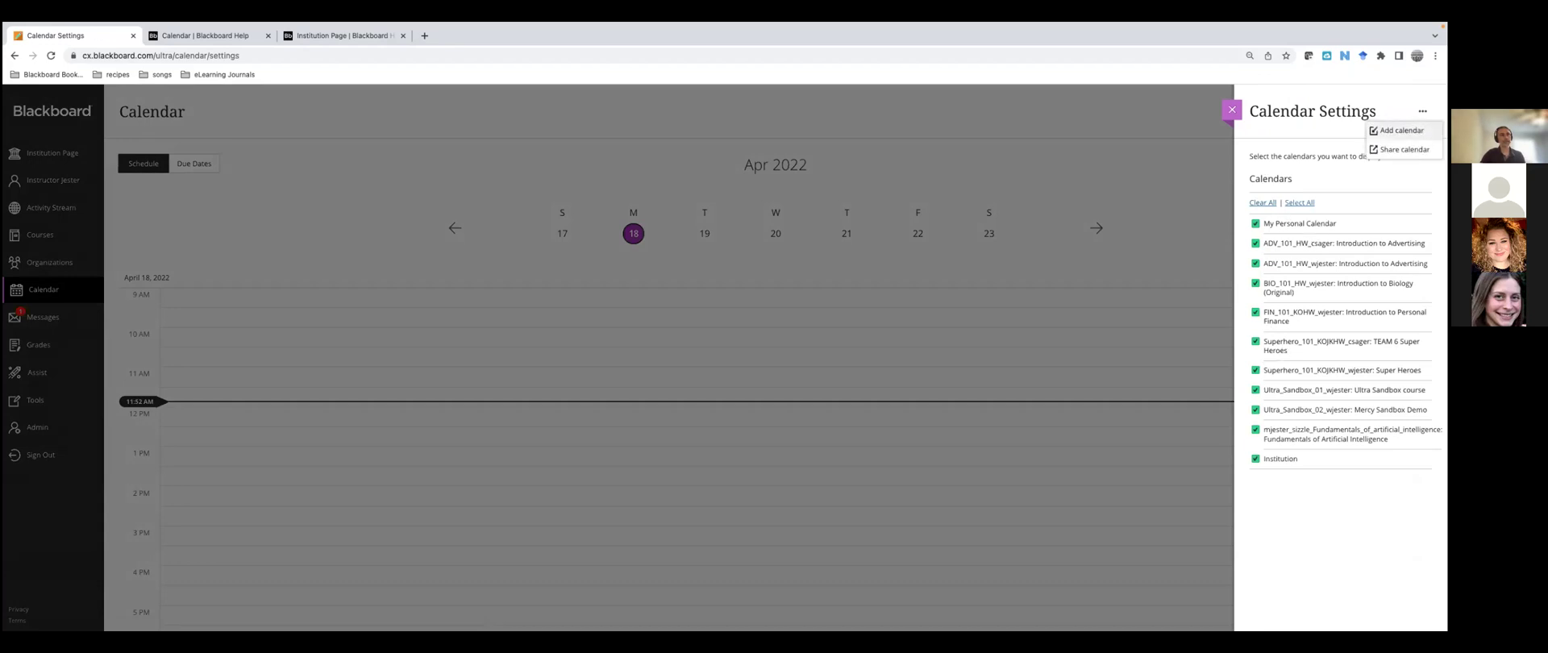
click(1402, 130)
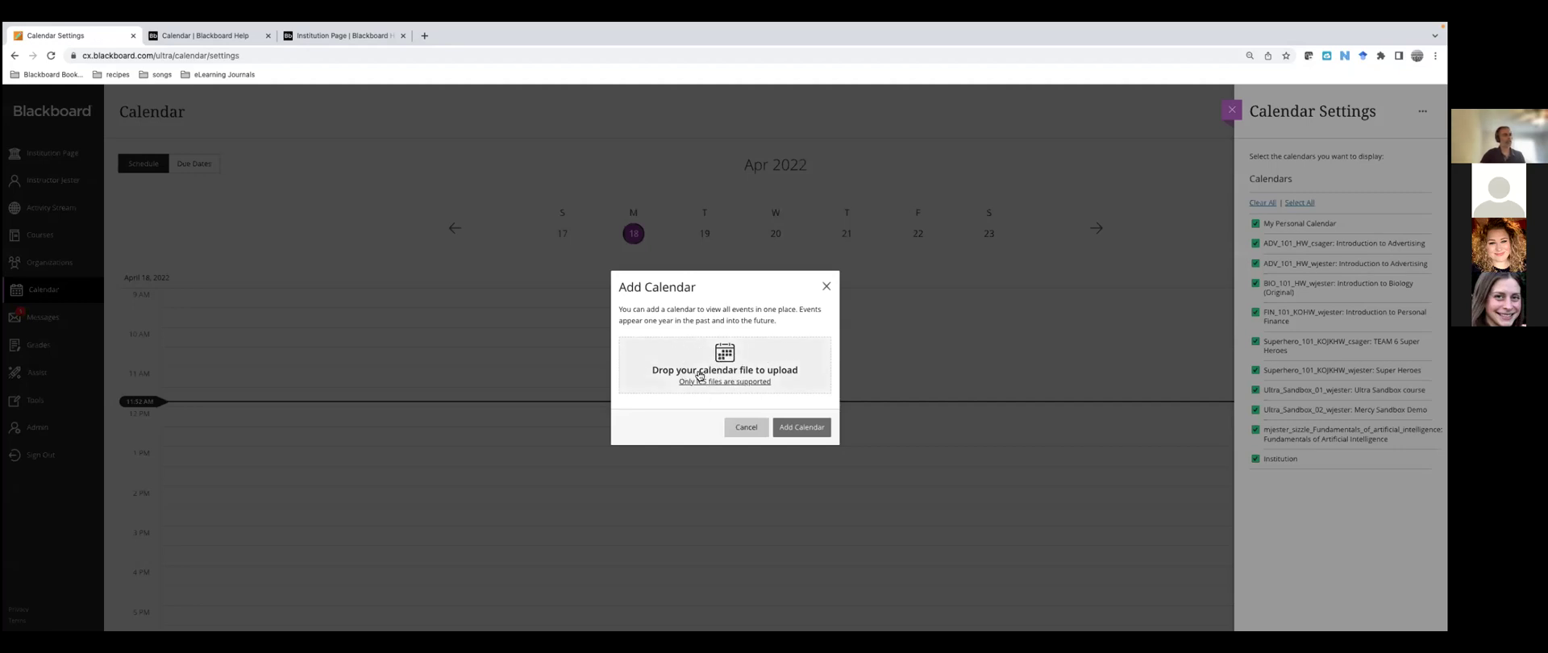
click(823, 287)
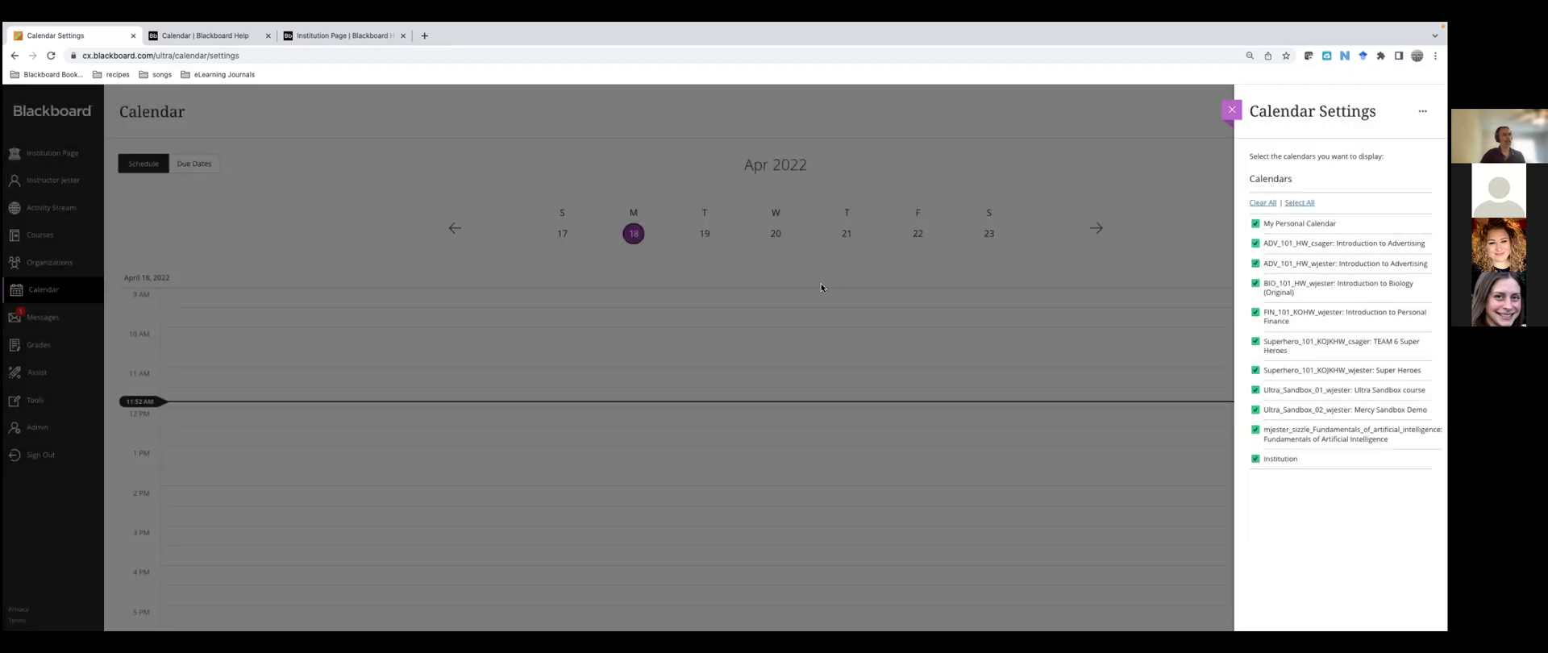
Display the Share Calendar Link dialog, copy the link, and close both the dialog and Calendar Settings
click(1422, 112)
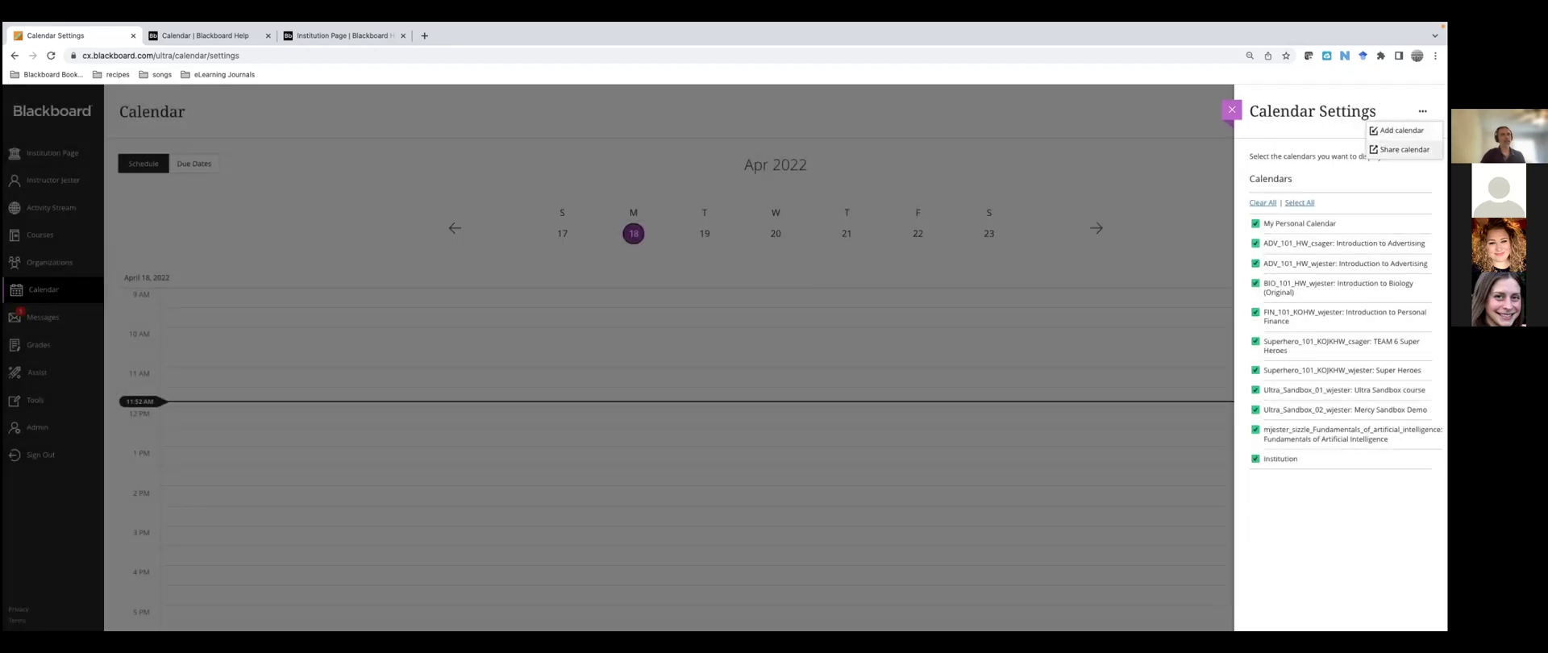
click(1403, 150)
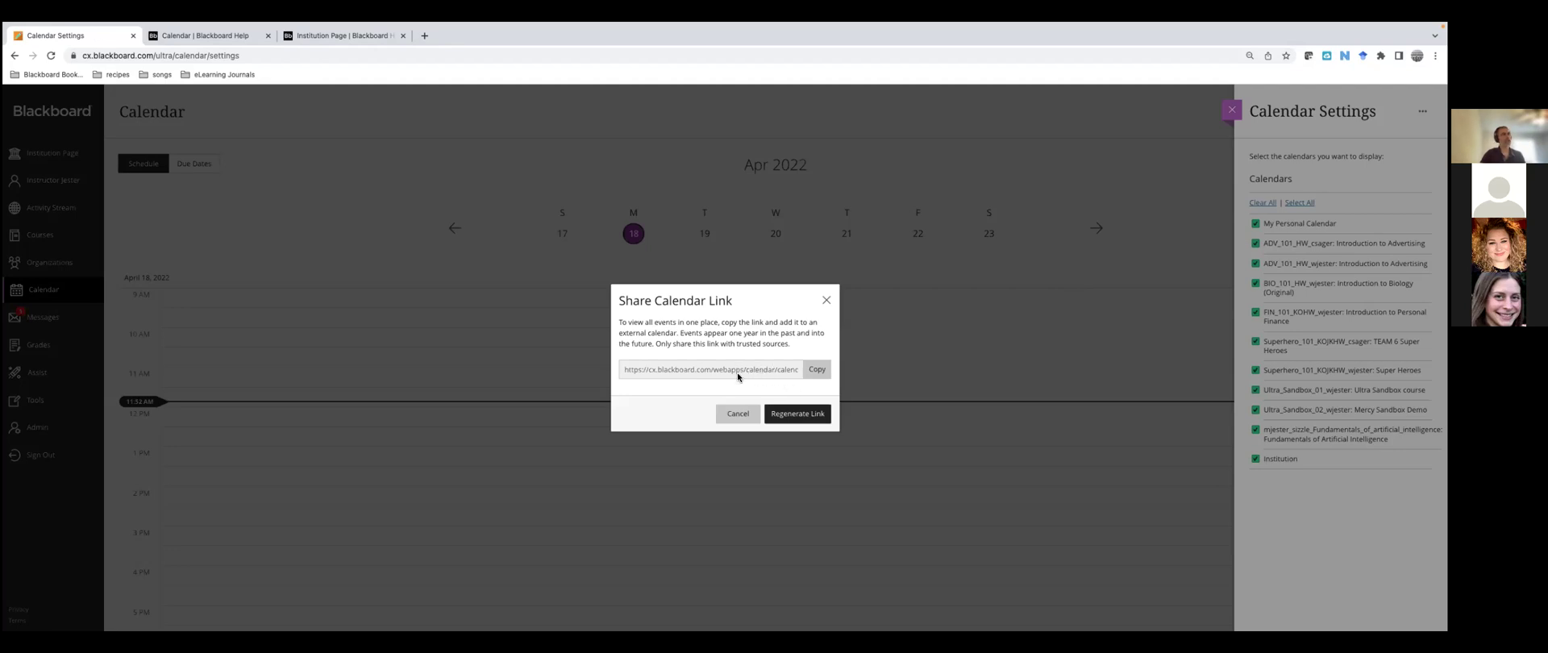
click(815, 376)
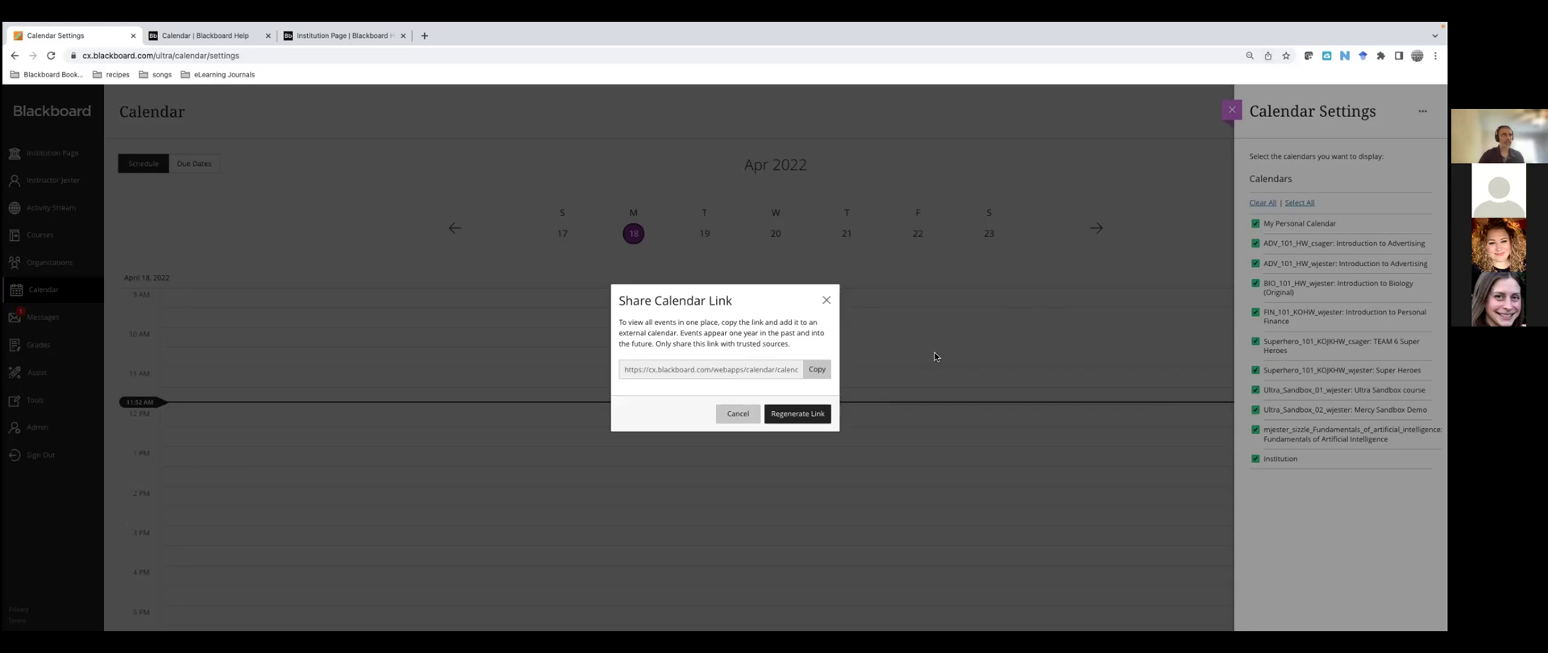
click(825, 301)
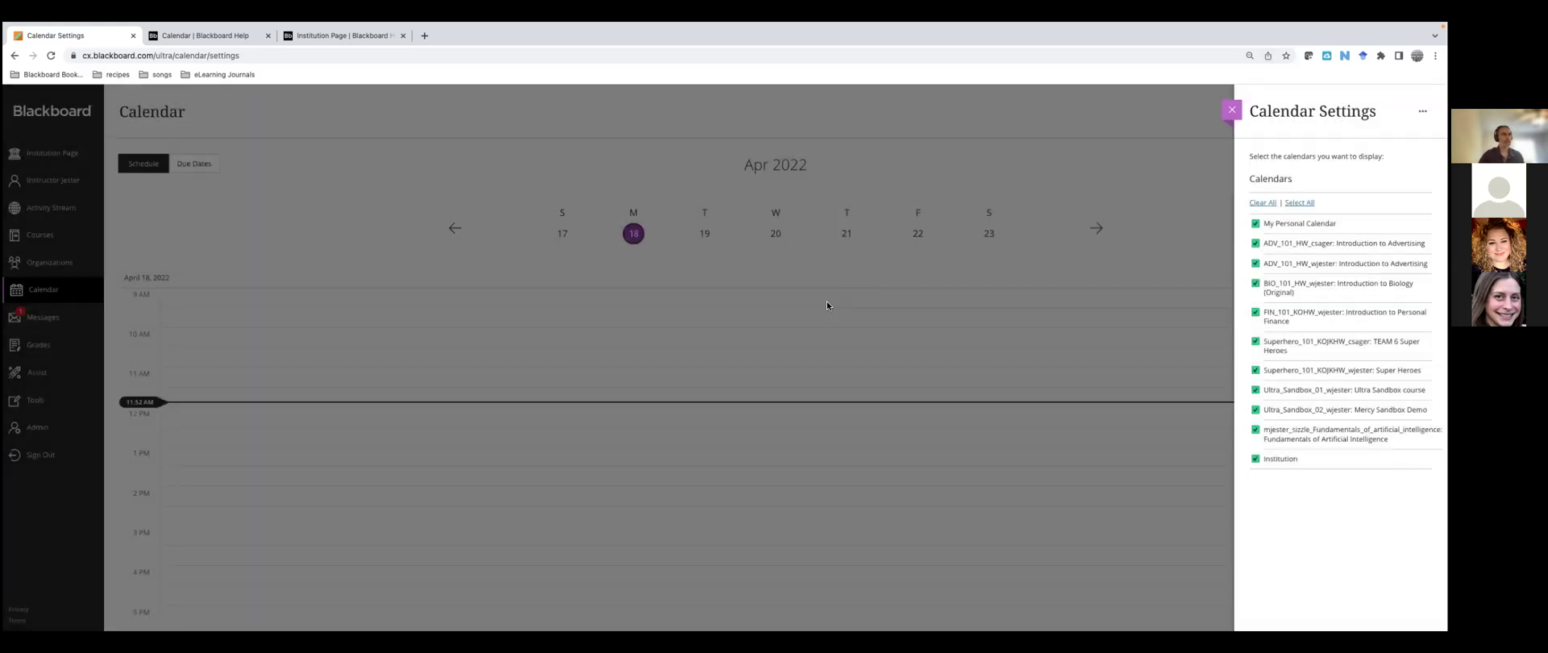
click(1231, 110)
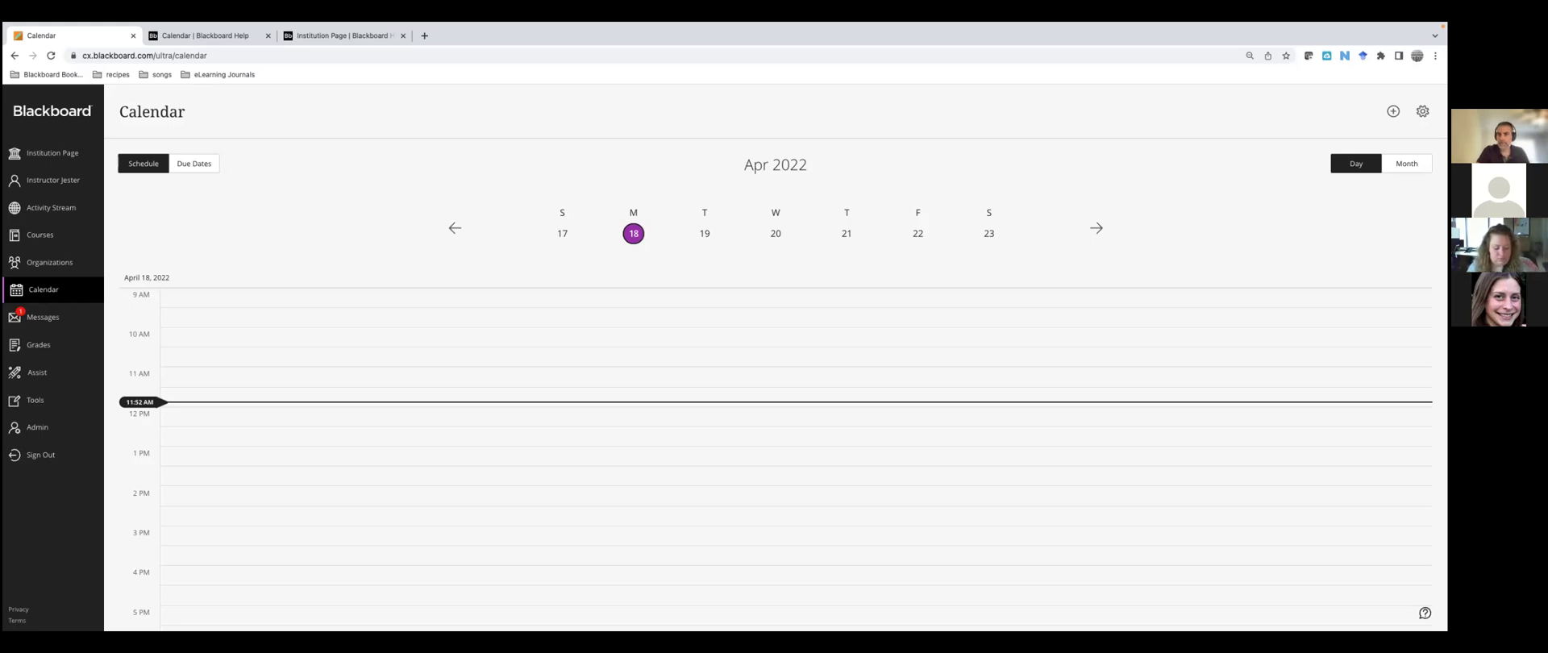
Go to the instructor's Messages page, preview the new message form for Introduction to Personal Finance, and close it
click(41, 315)
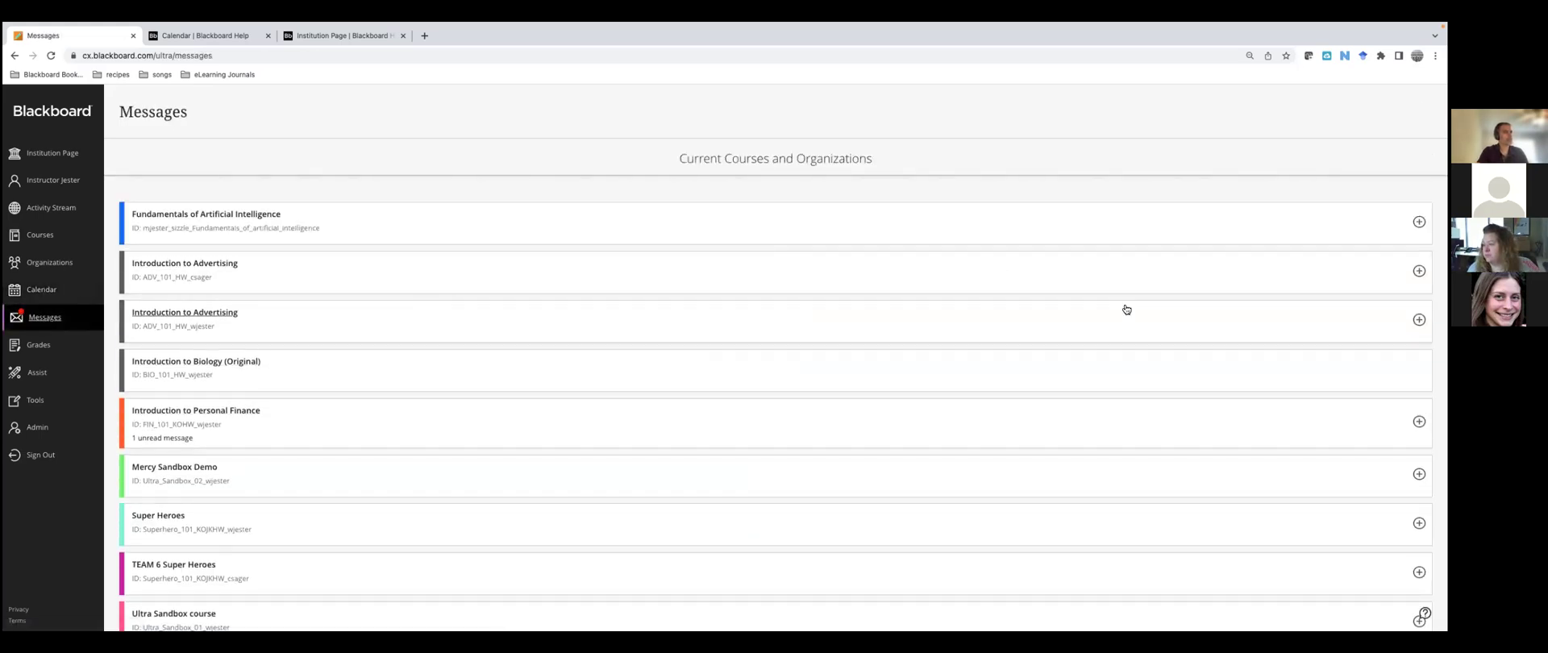
click(1419, 421)
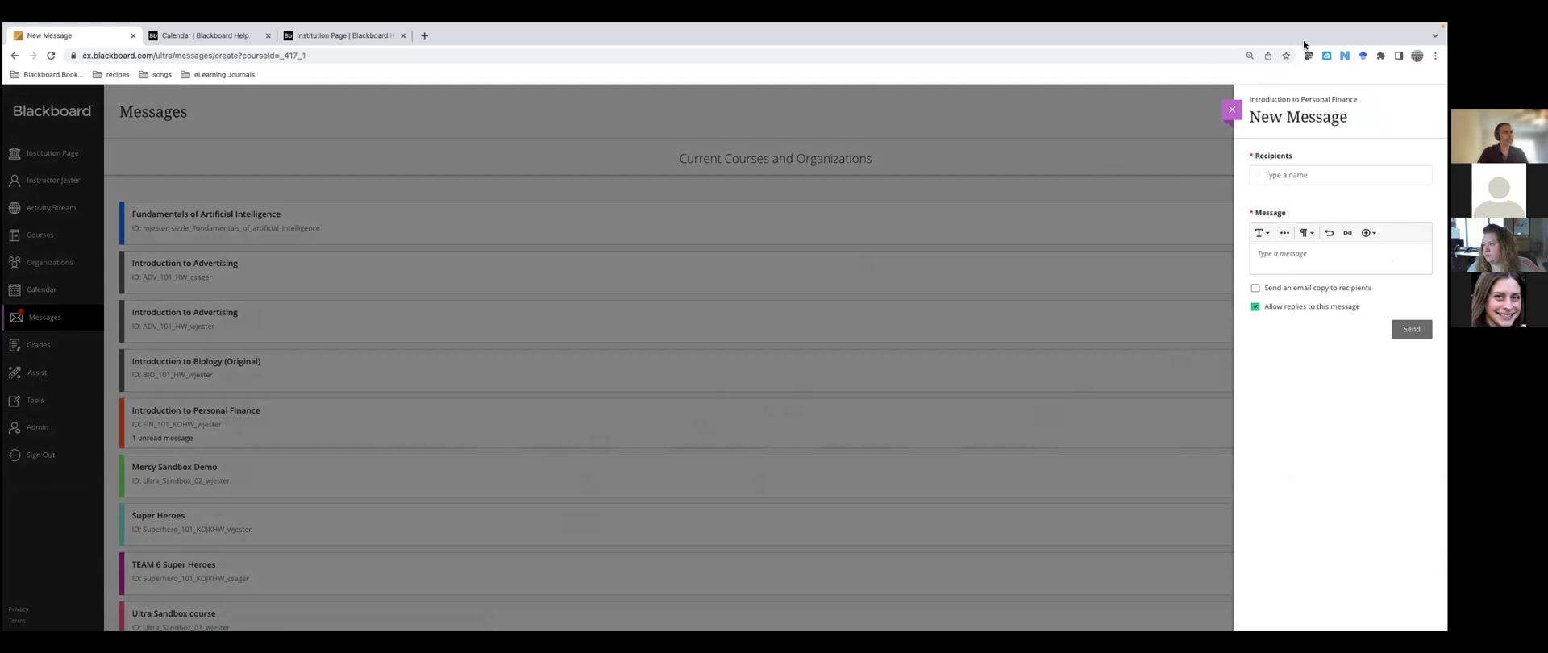
click(1231, 109)
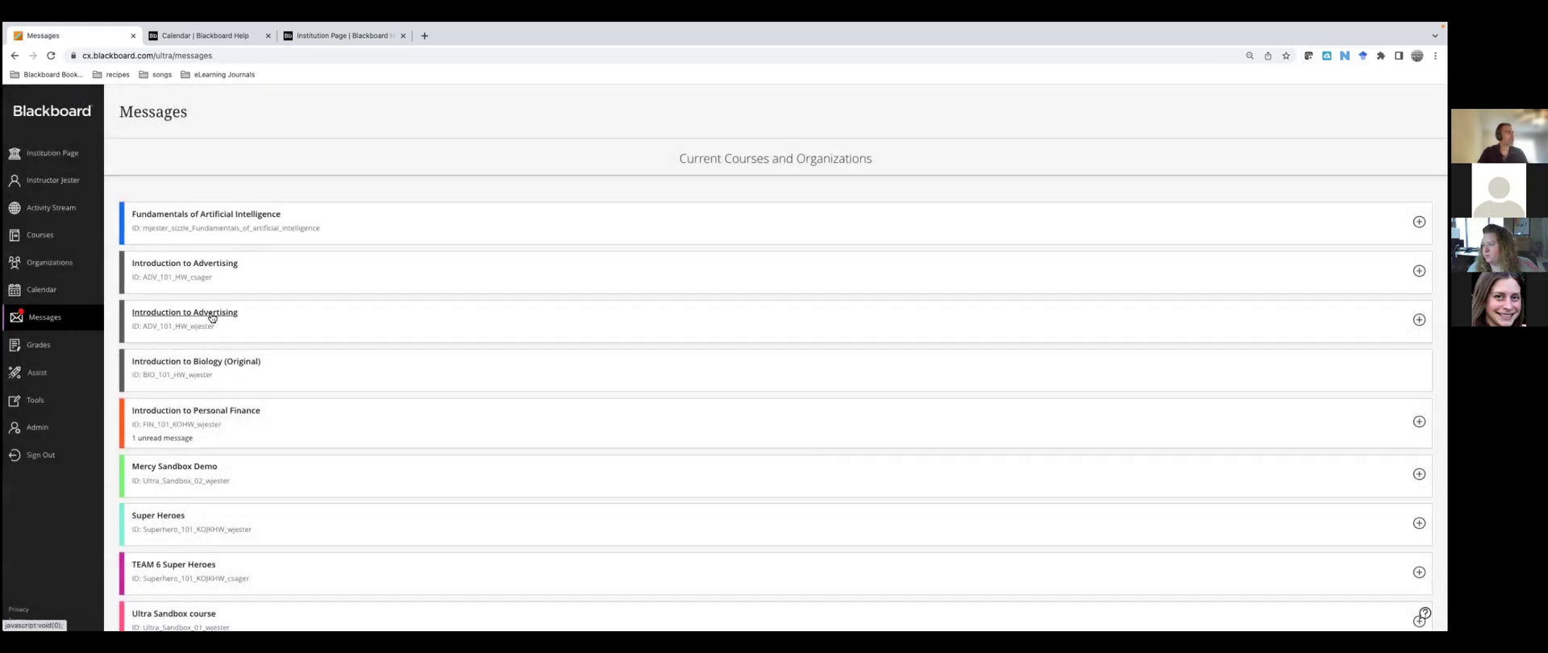
View the course messages of Introduction to Biology (Original) and of Introduction to Personal Finance, returning to the Messages overview
click(230, 362)
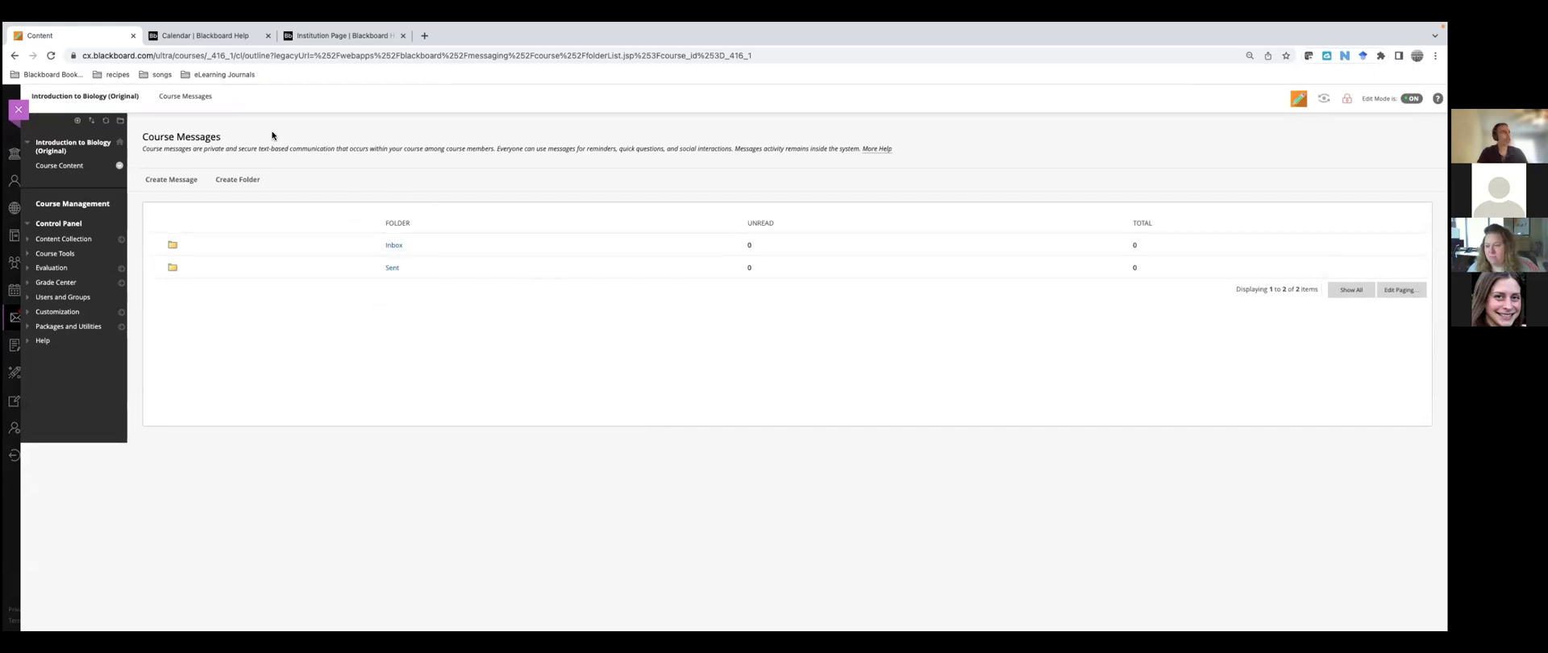
click(18, 111)
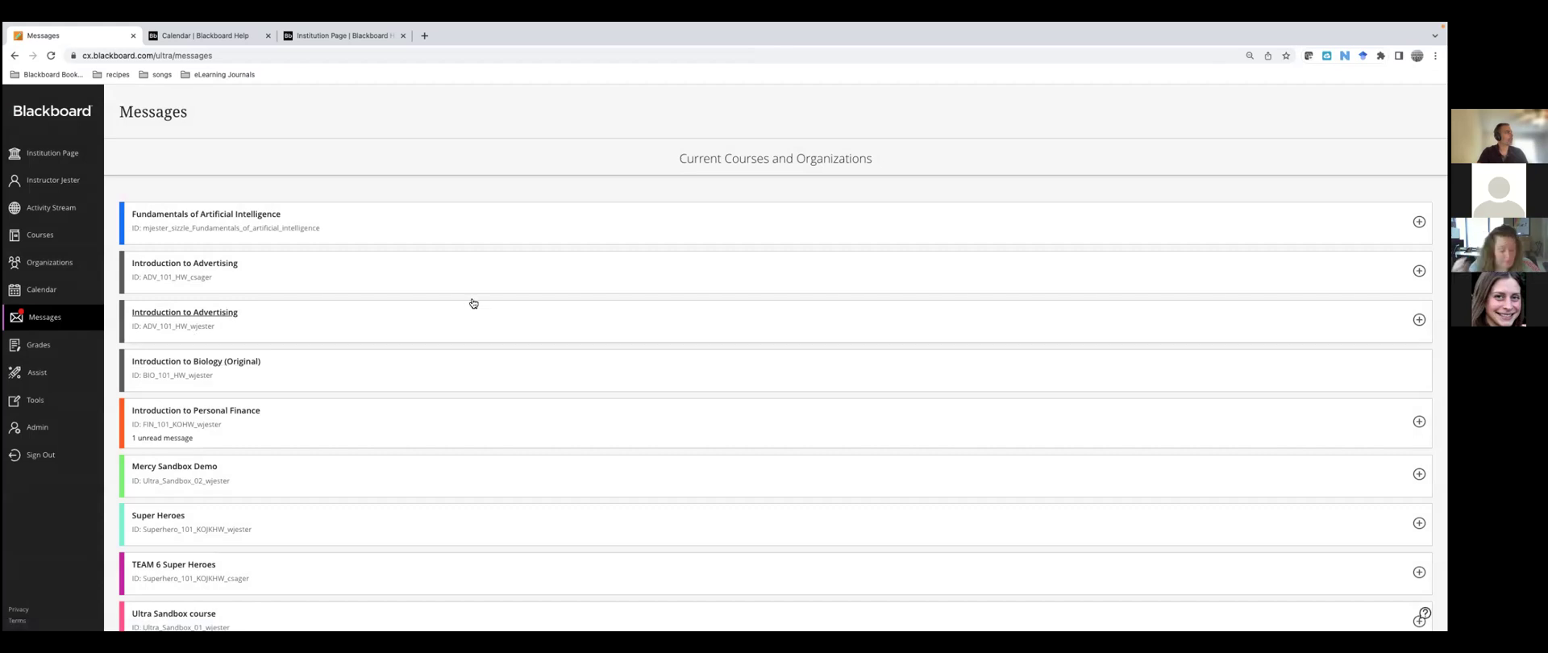
click(215, 412)
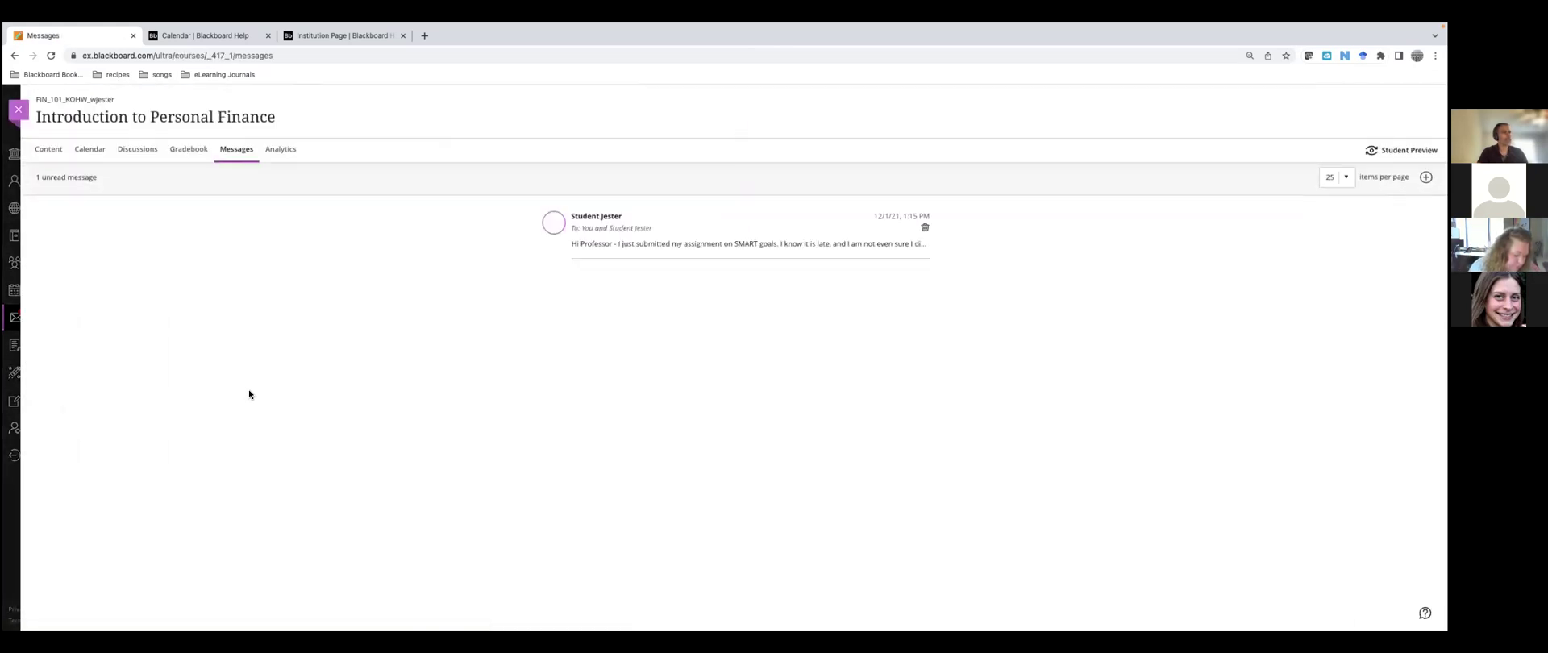
click(19, 110)
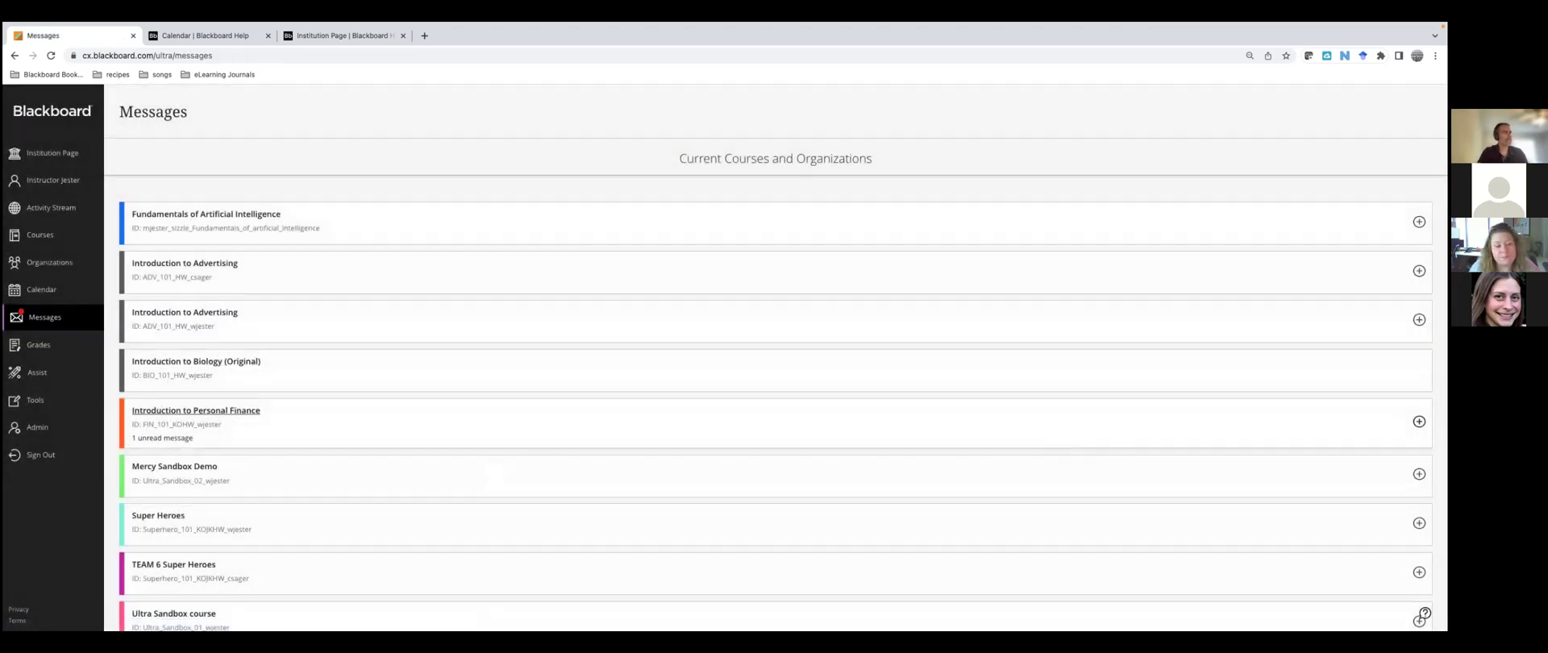
Start a new Introduction to Personal Finance message, show the recipient choices and the message field, and close it unsent
click(1419, 421)
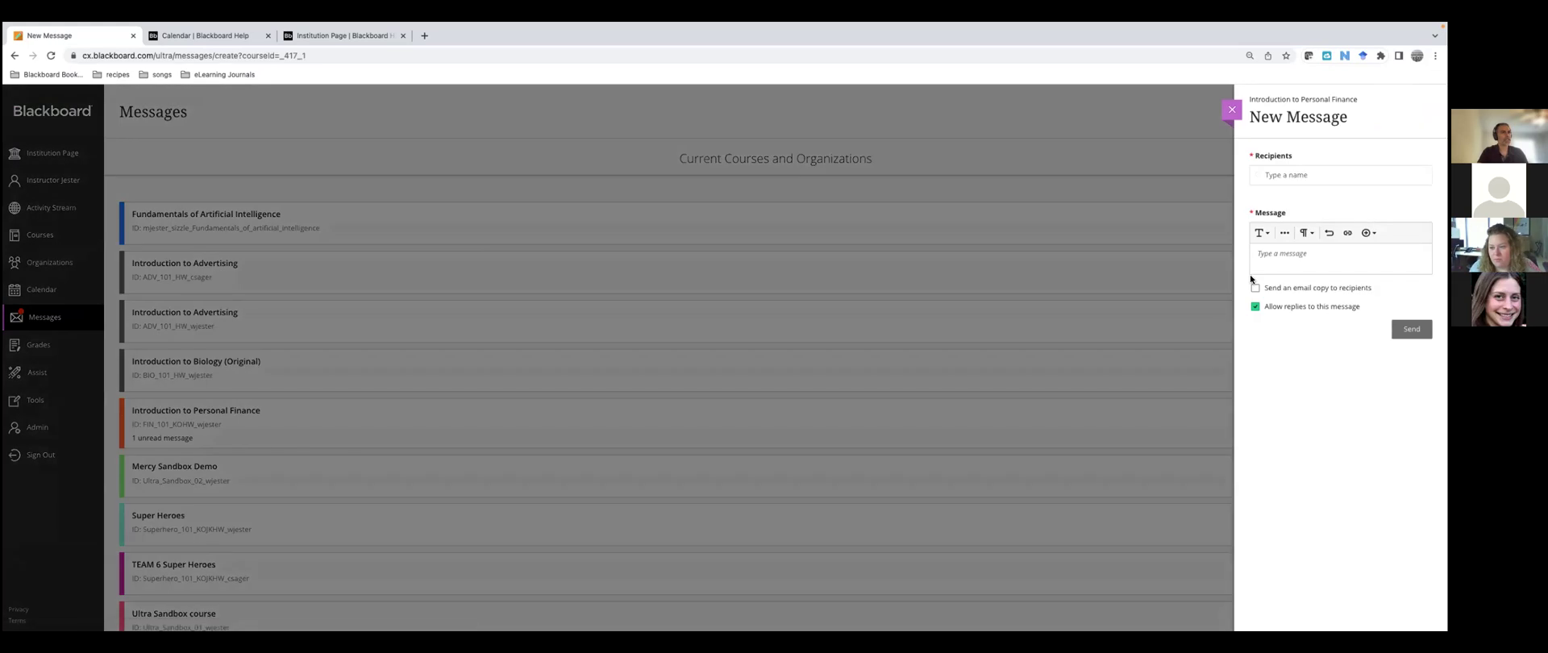
click(1296, 173)
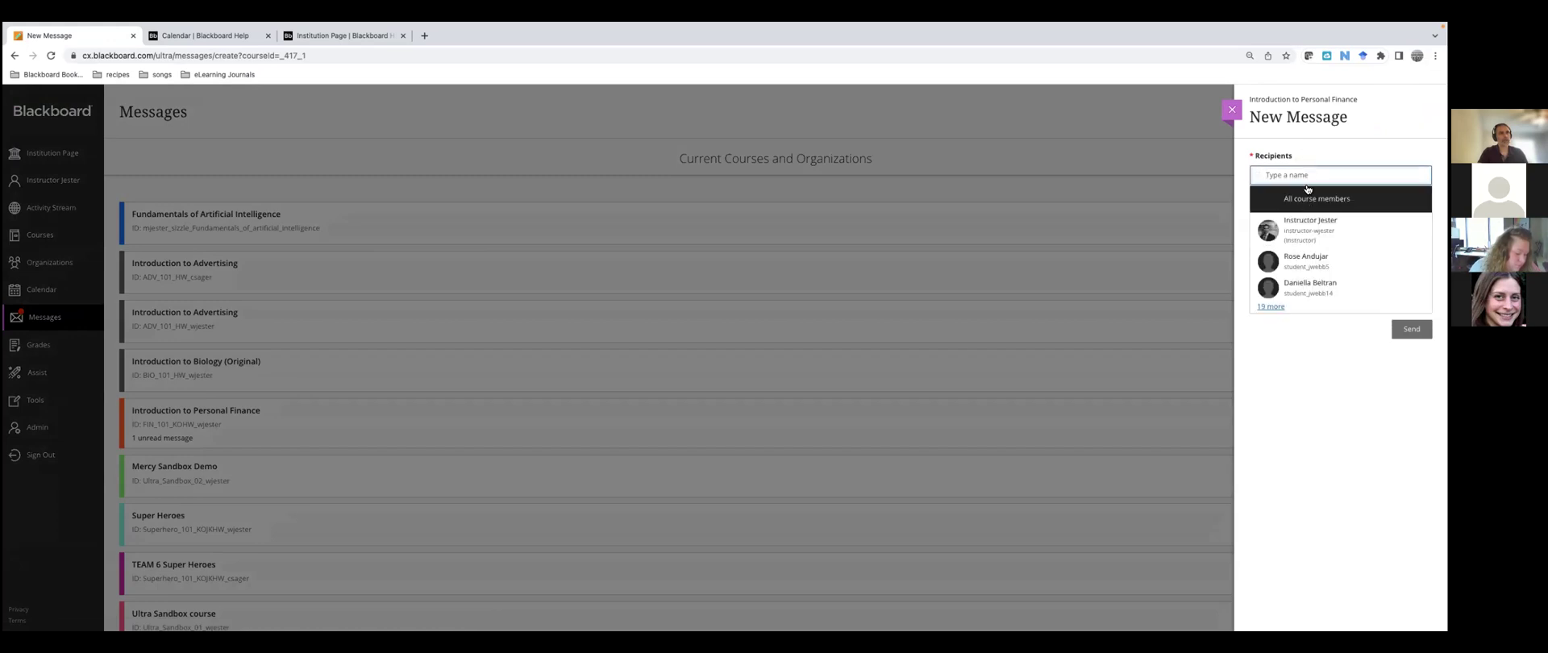
click(1313, 141)
click(1322, 256)
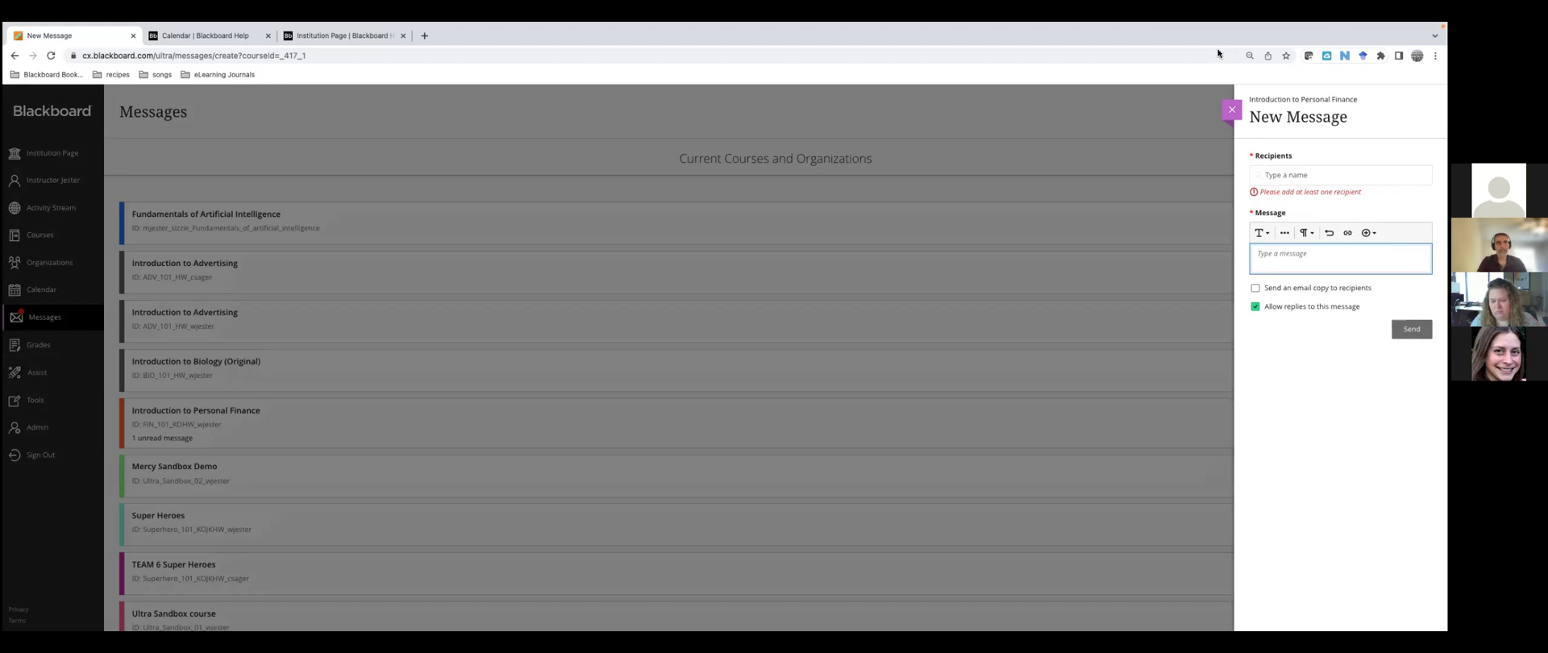
click(1231, 110)
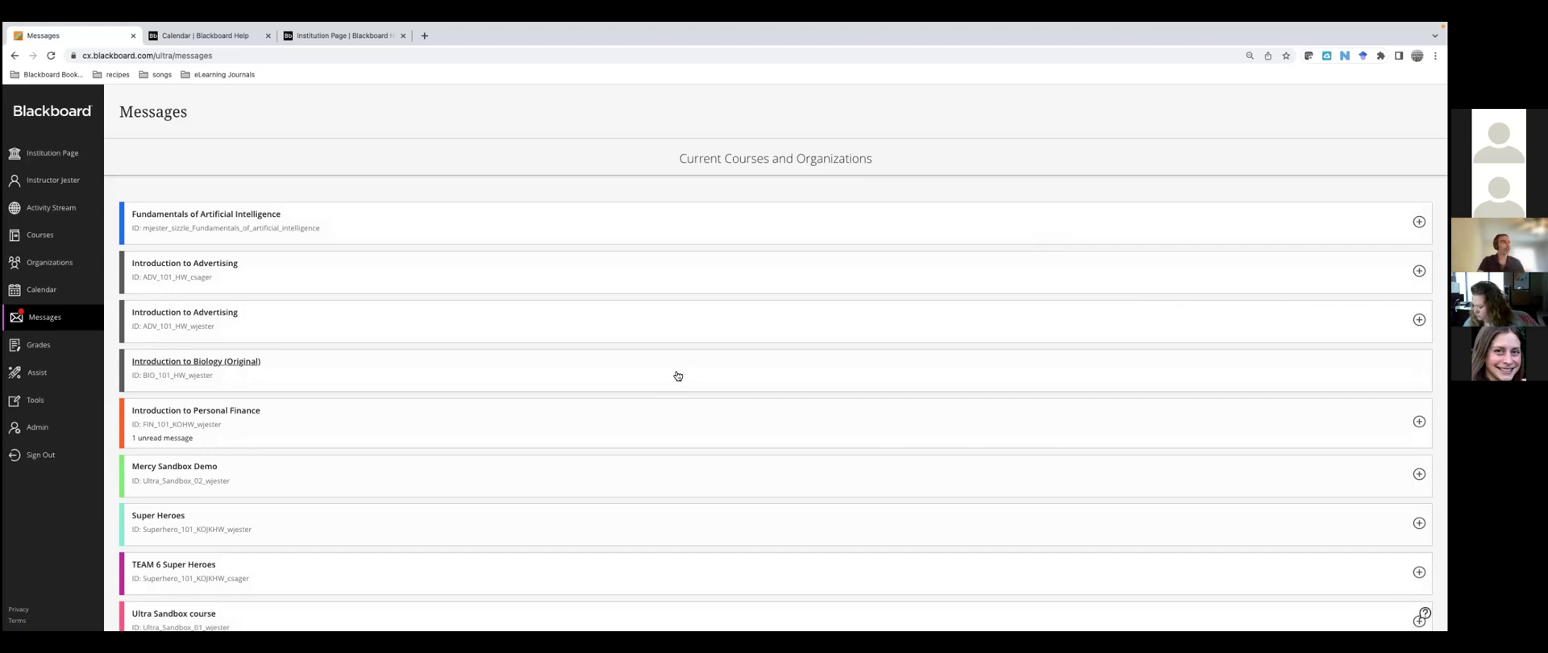
Examine the full Compose Message form in Introduction to Biology (Original), and return to the Messages overview without sending anything
click(248, 362)
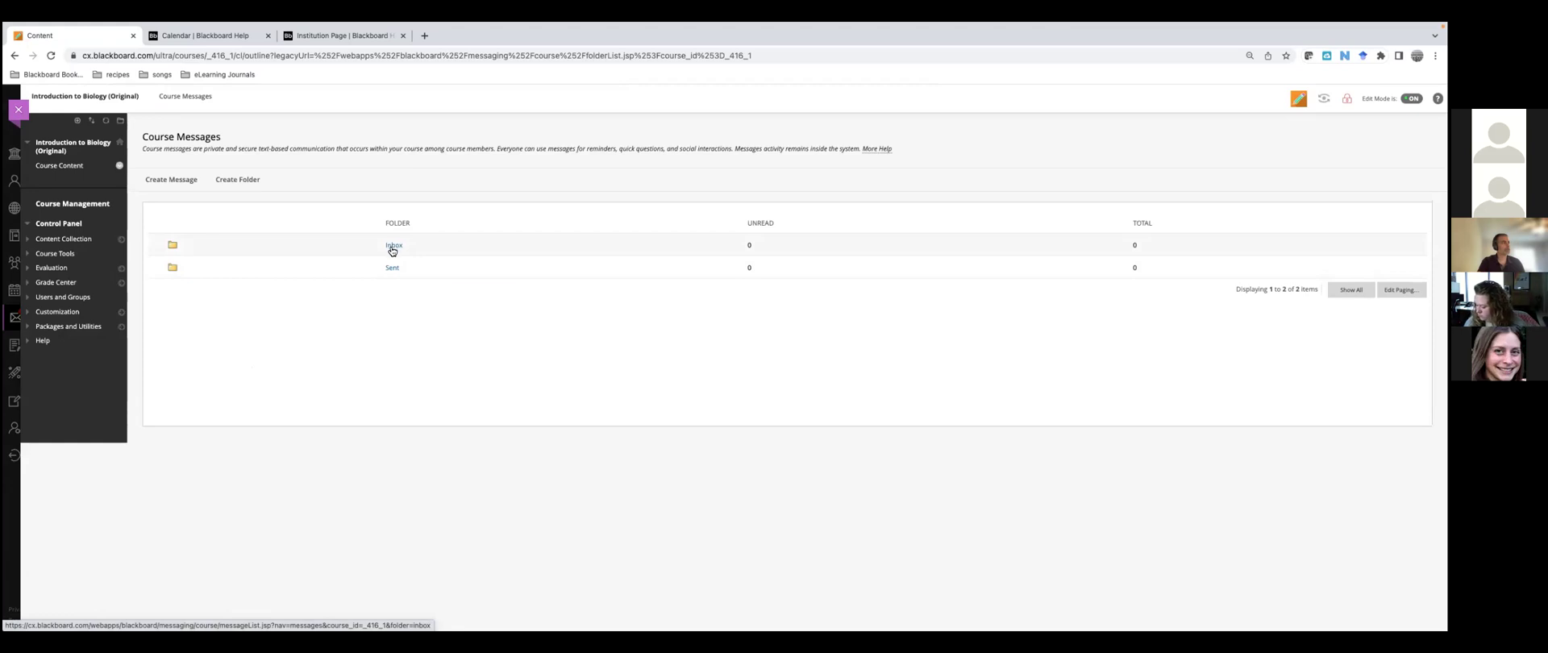
click(167, 181)
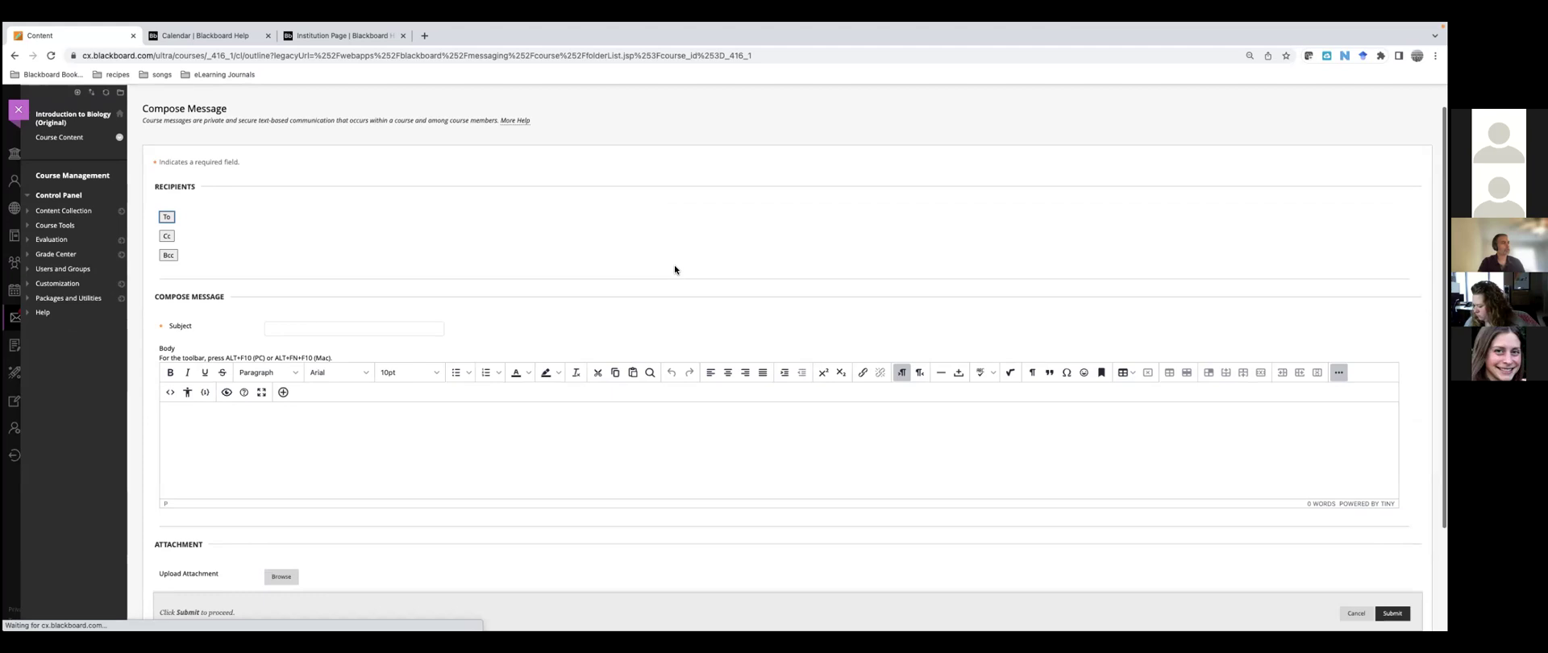
scroll(674, 270, down, 3)
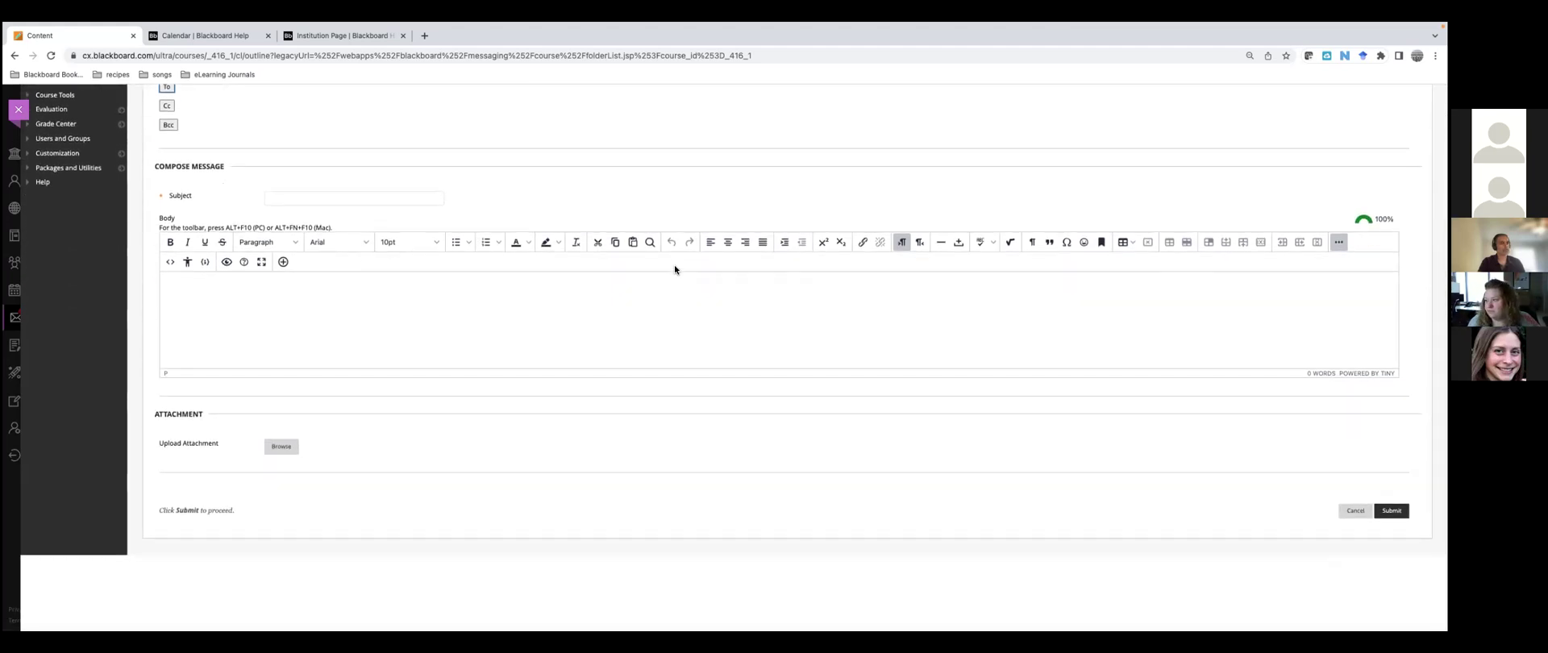
scroll(674, 268, up, 1)
scroll(674, 265, up, 3)
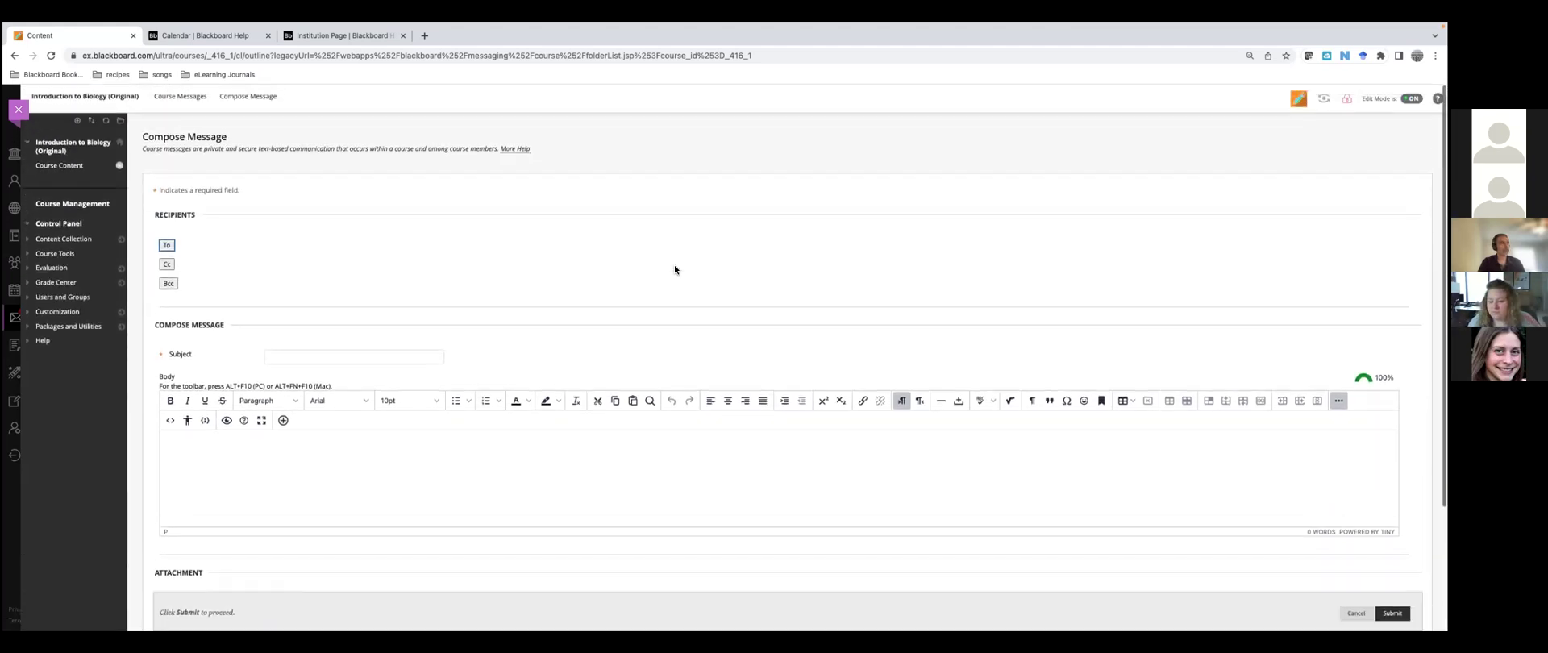
scroll(674, 264, down, 4)
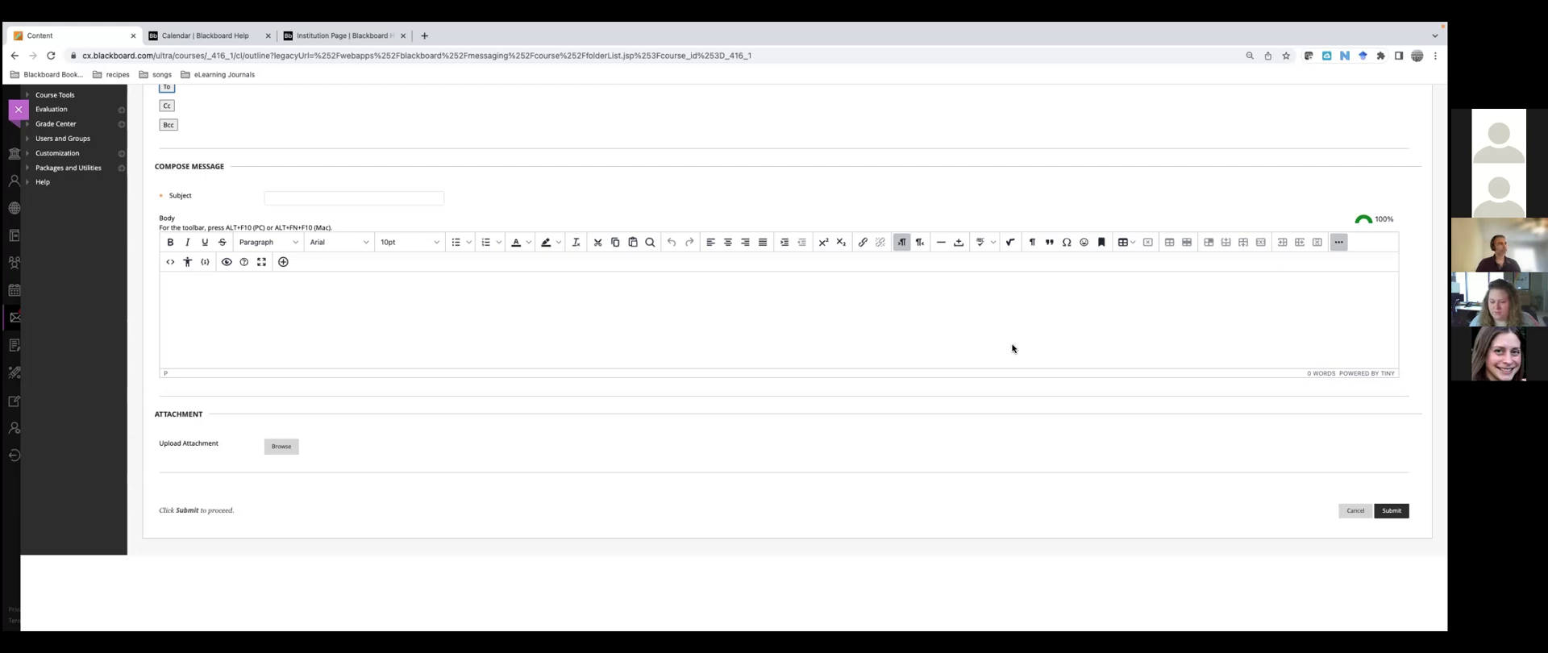
click(20, 110)
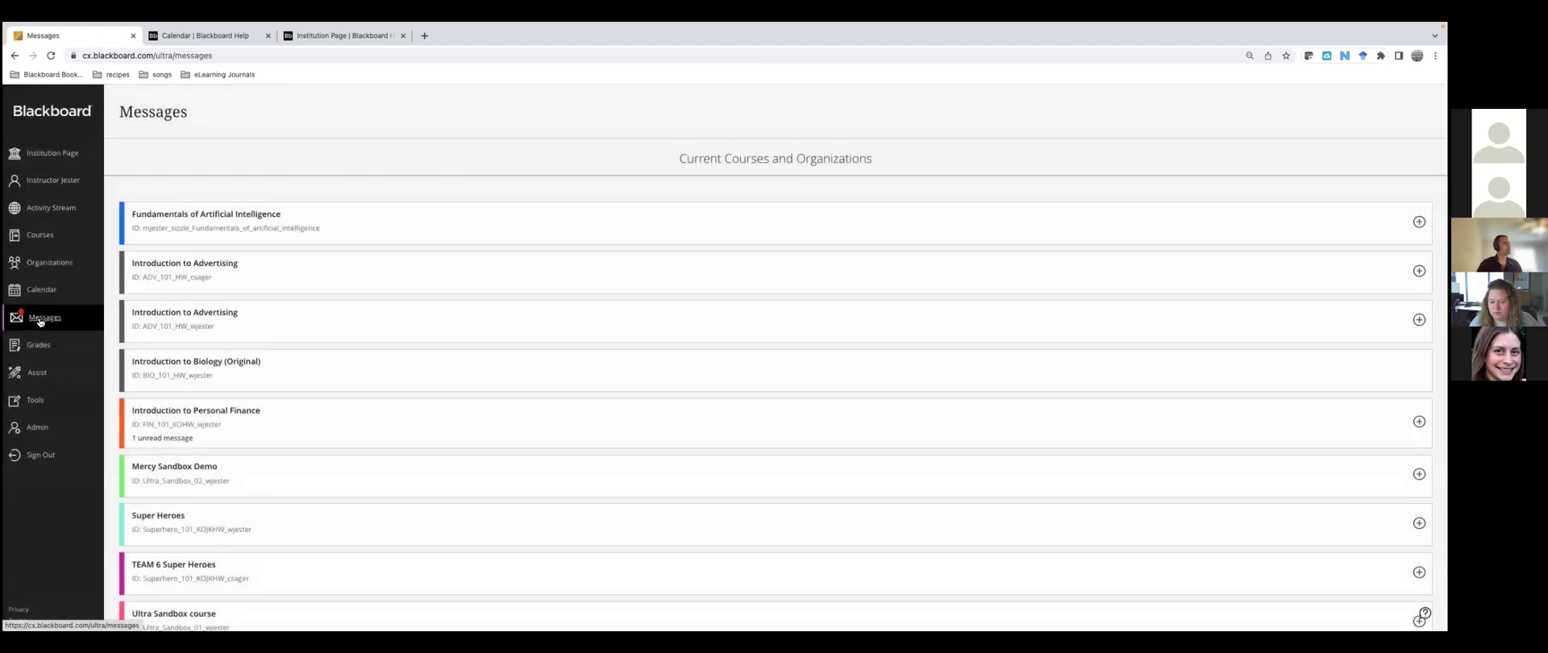
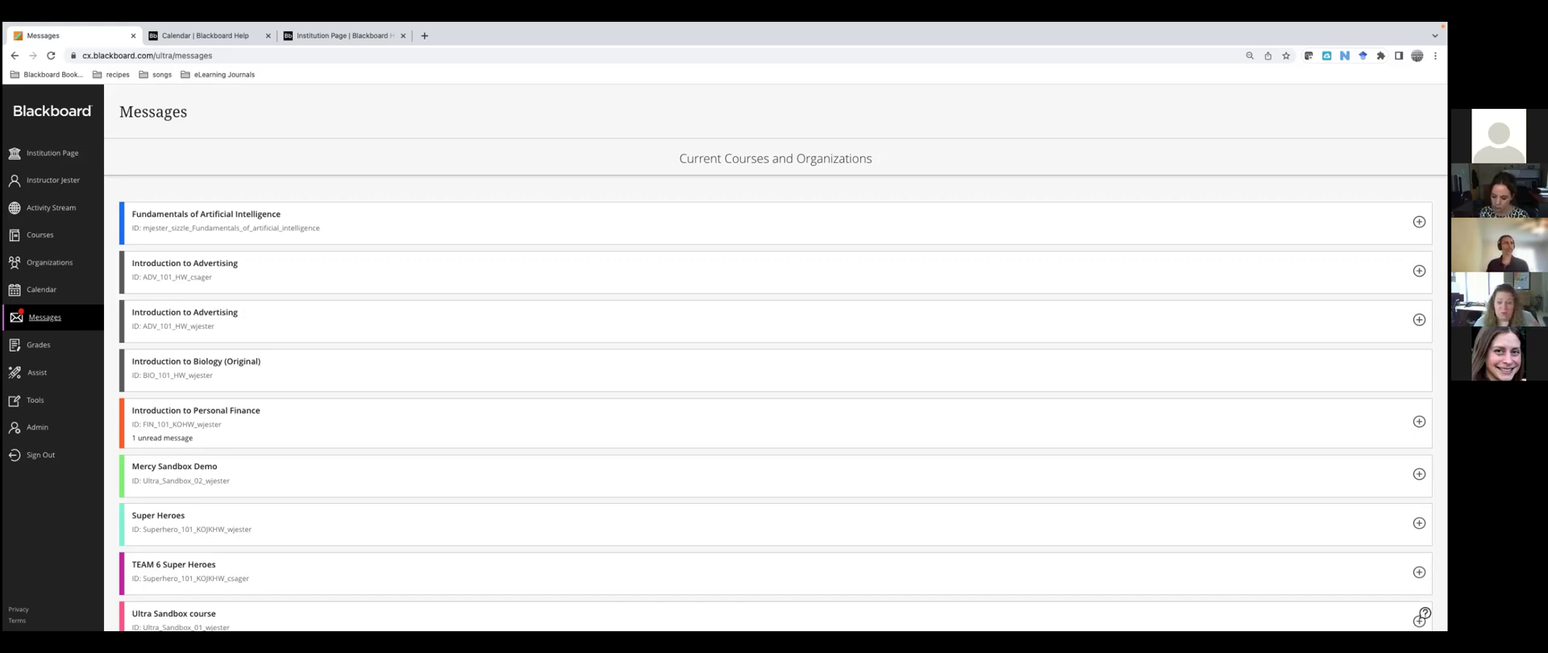
Switch to the fullscreen wheelofnames.com wheel and spin it to draw a participant
mouse_move(775, 28)
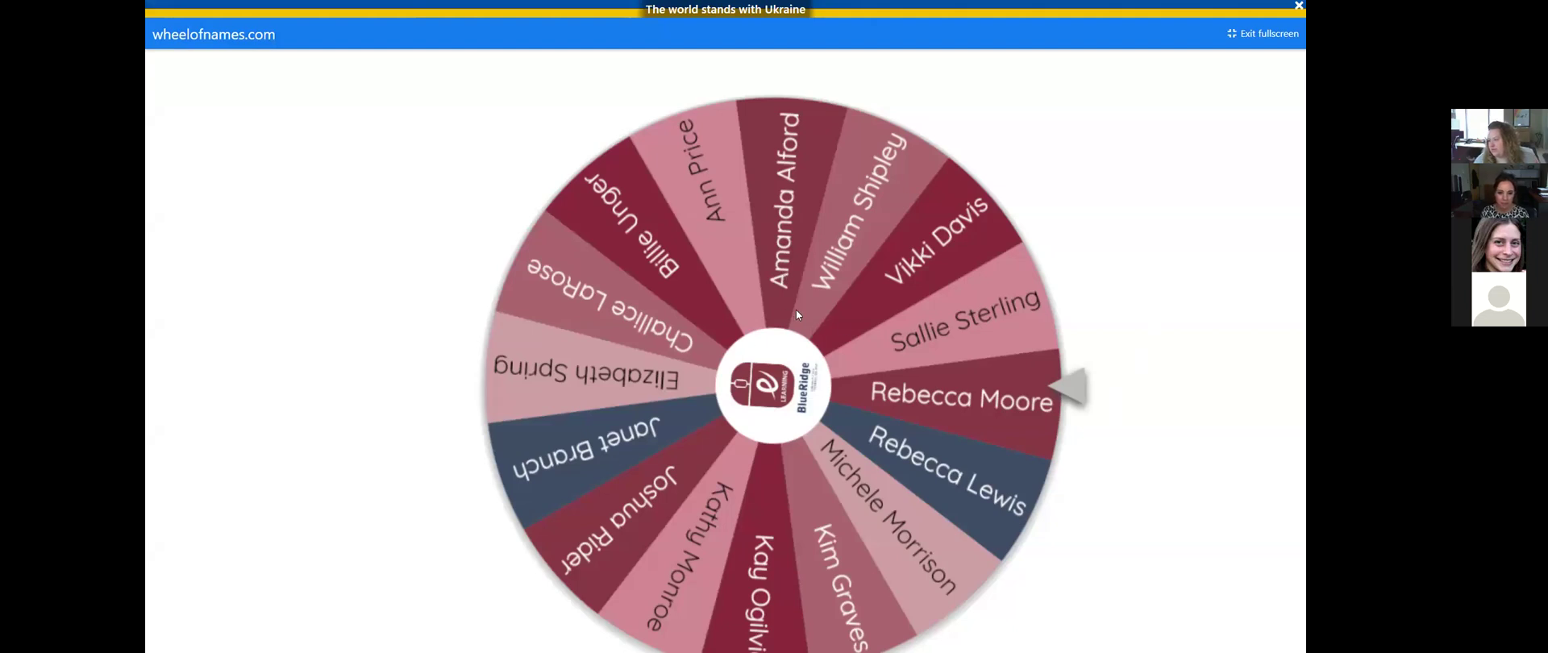
click(781, 353)
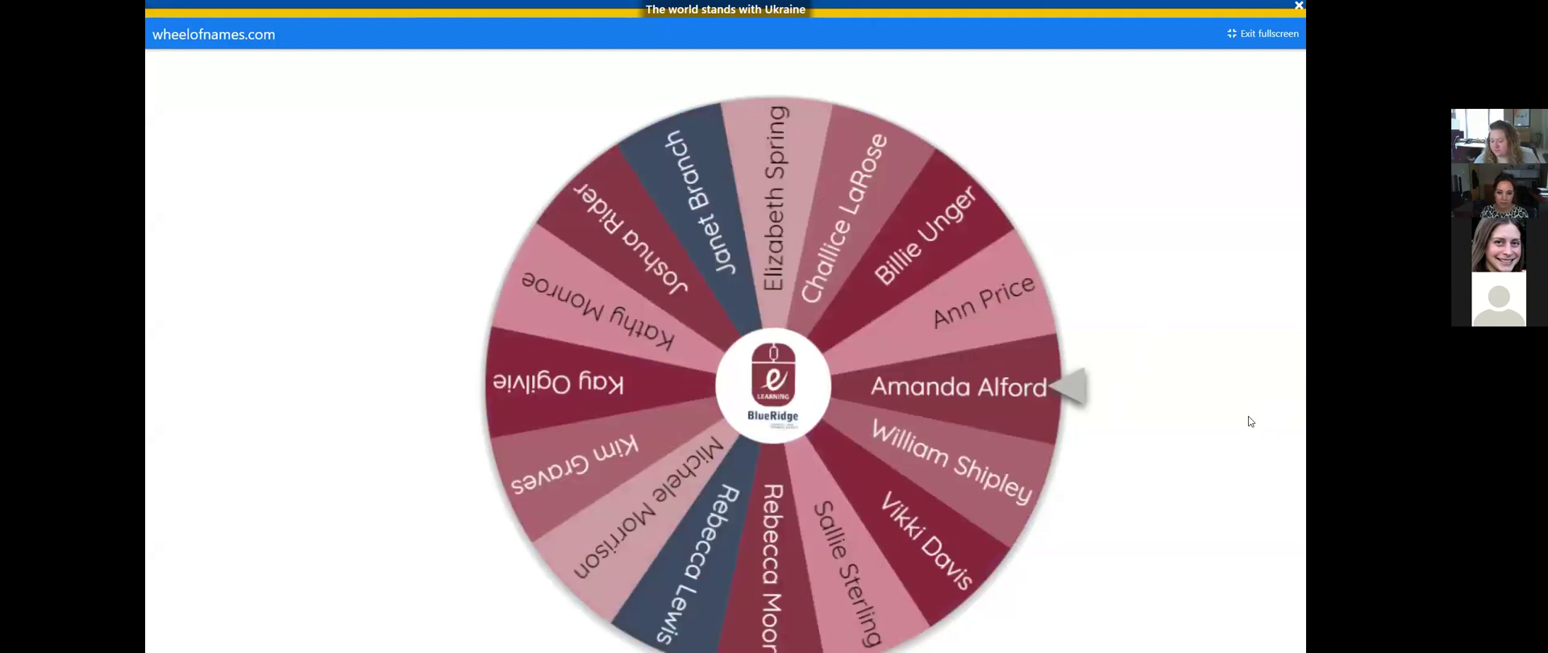